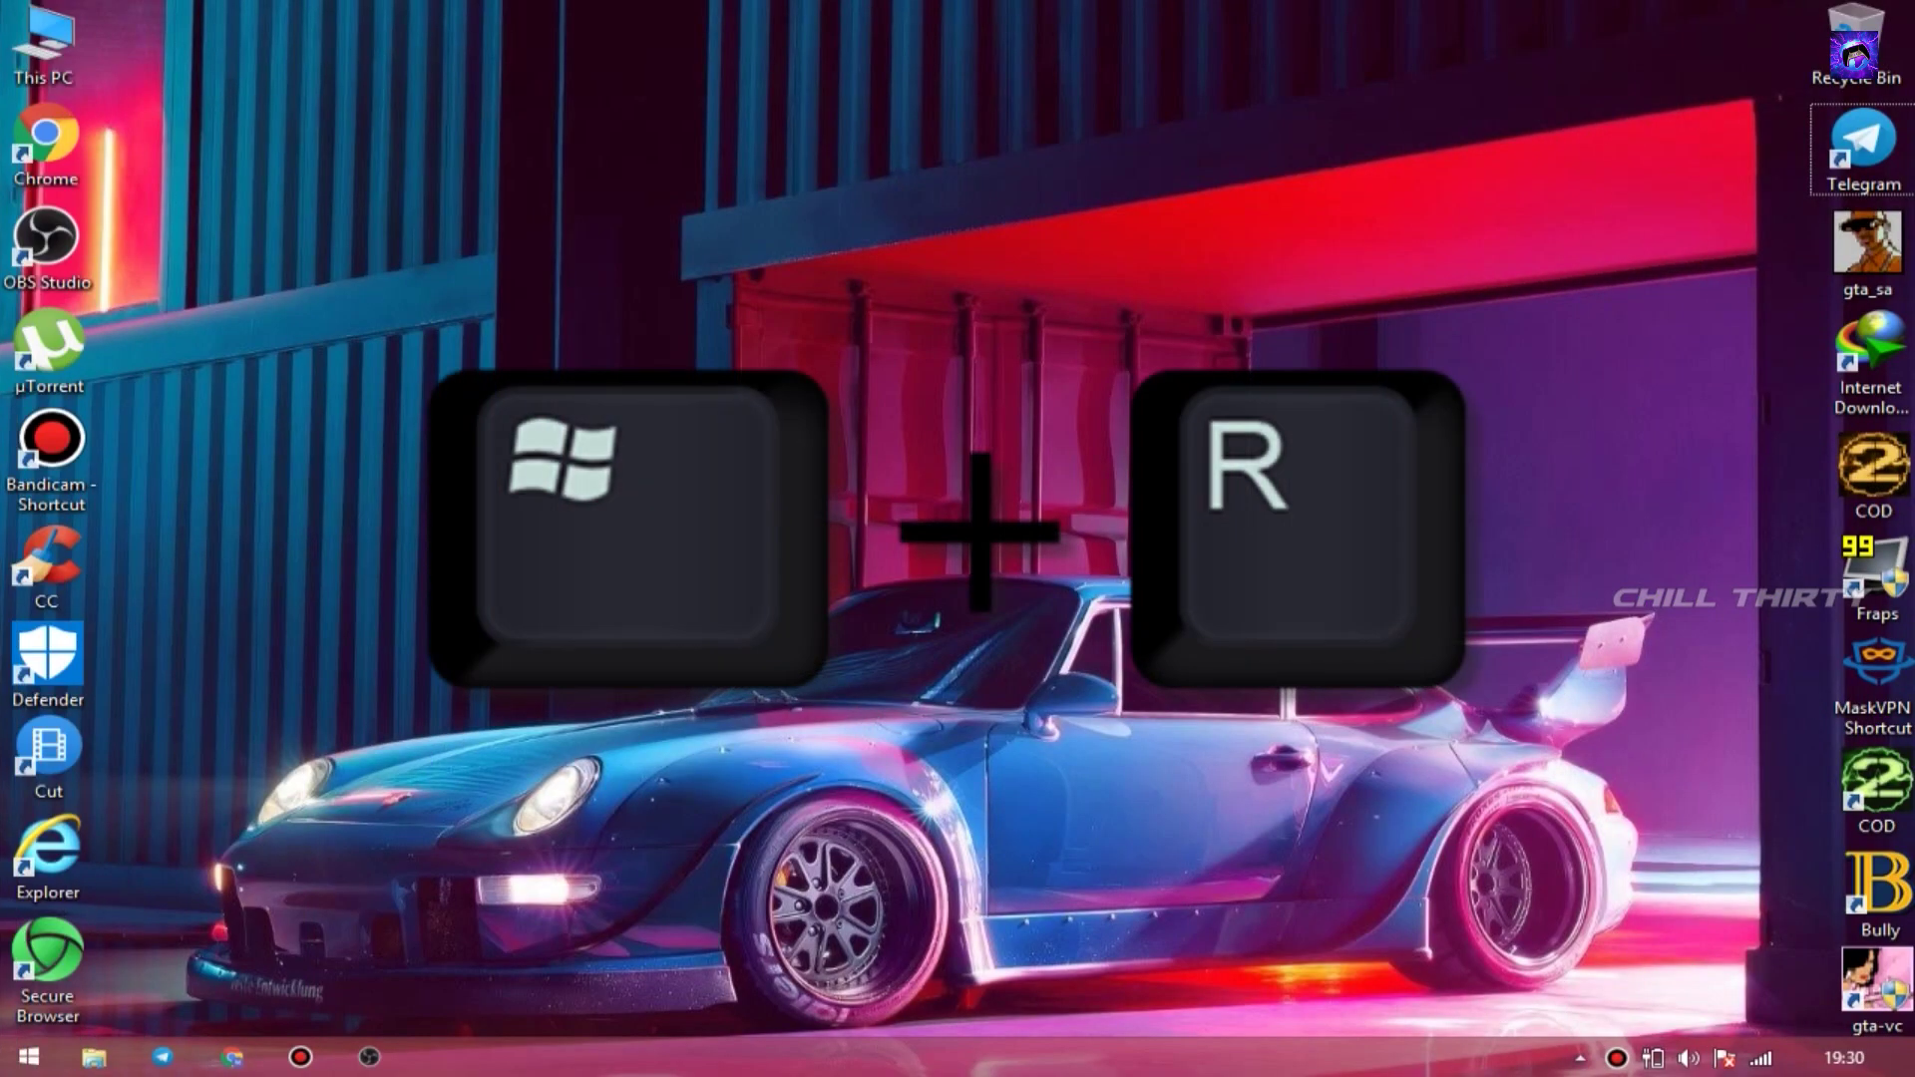
- Launch the Services console with services.msc from the Run prompt
key("super+r")
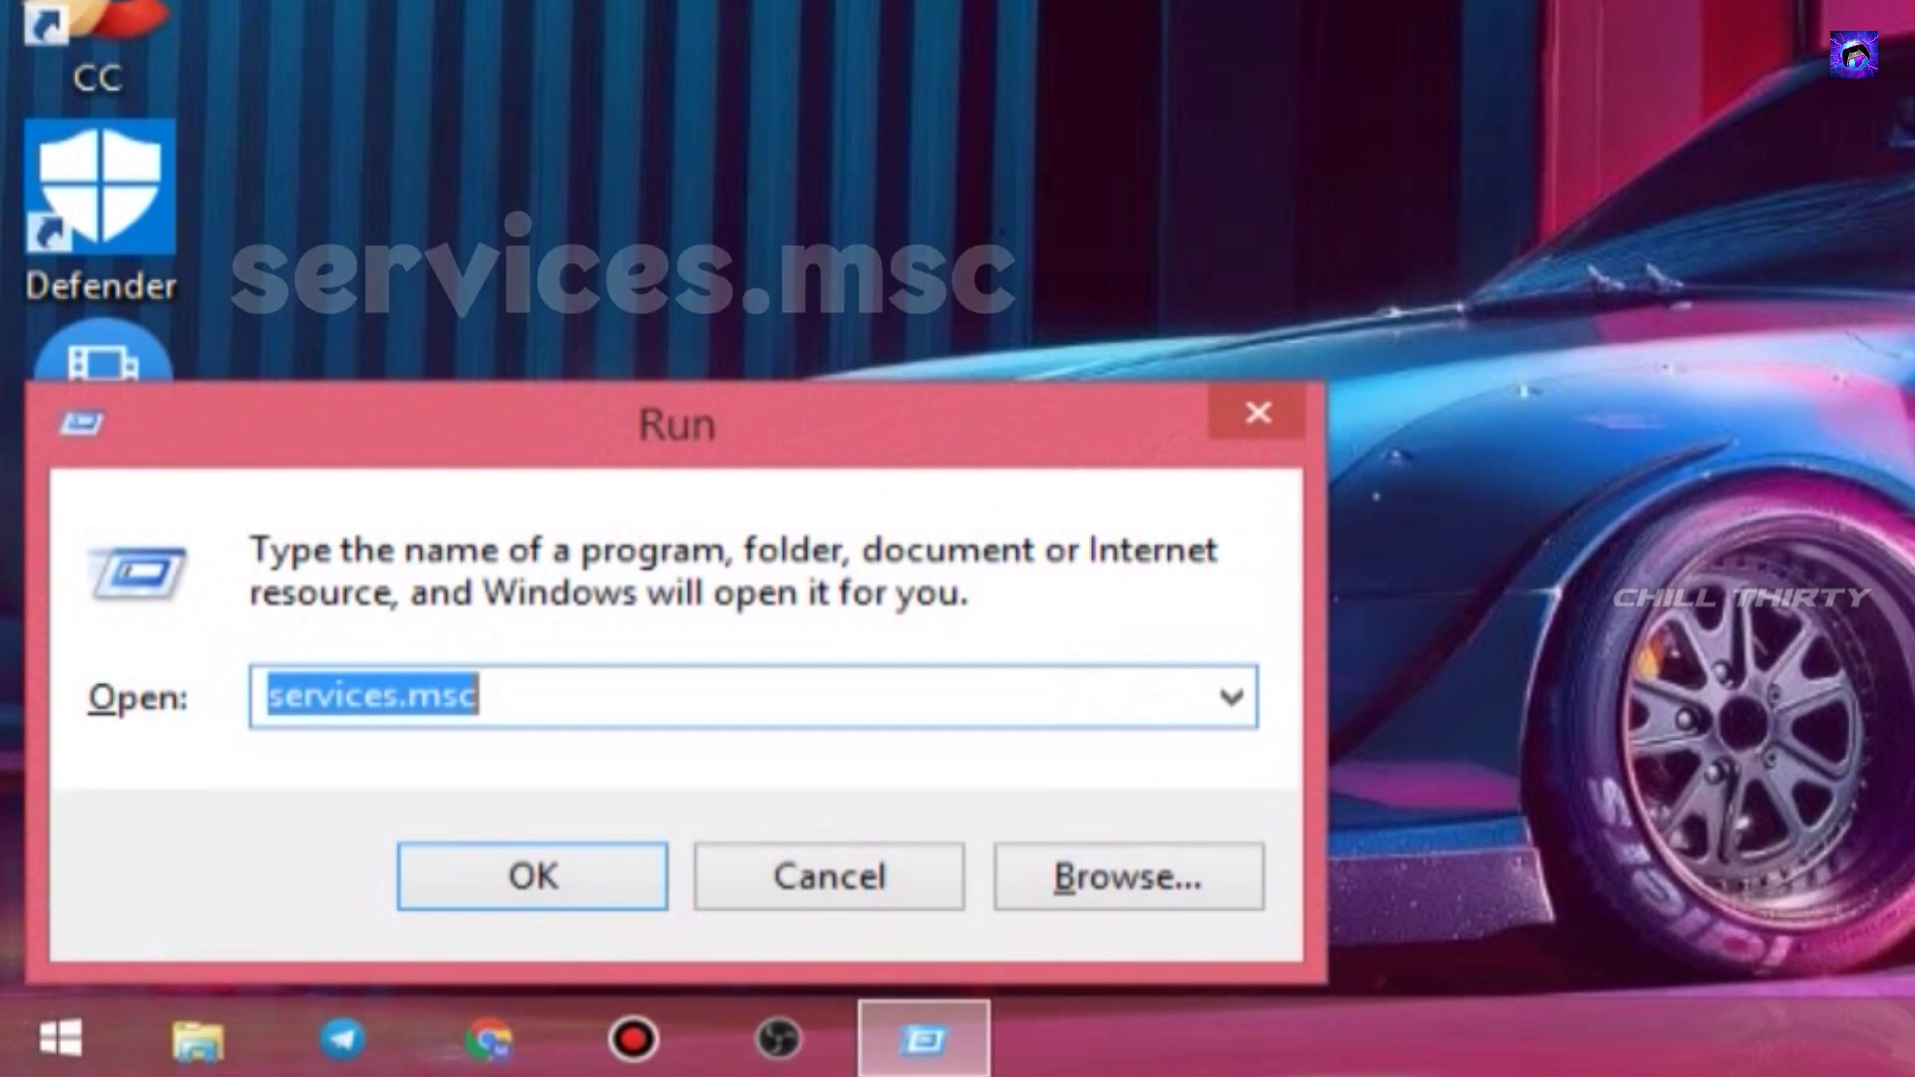
left_click(616, 690)
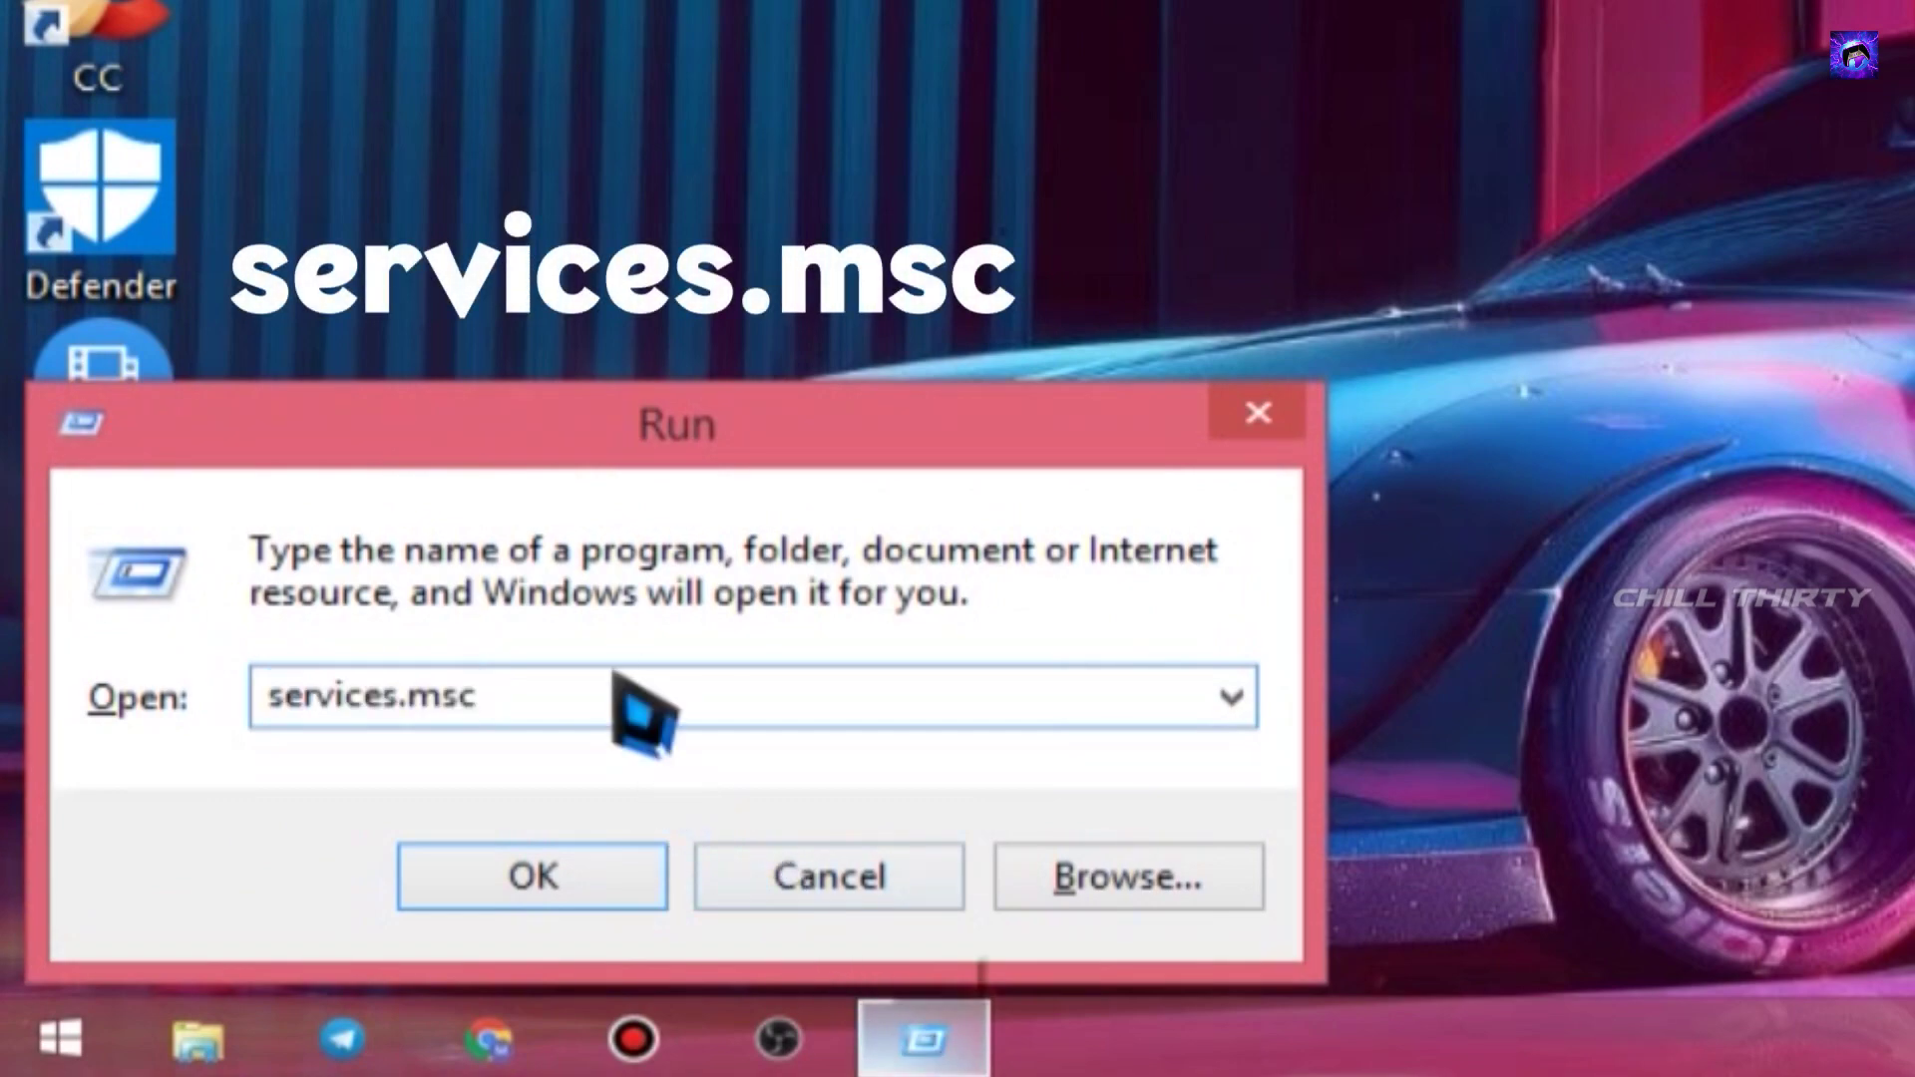
double_click(536, 711)
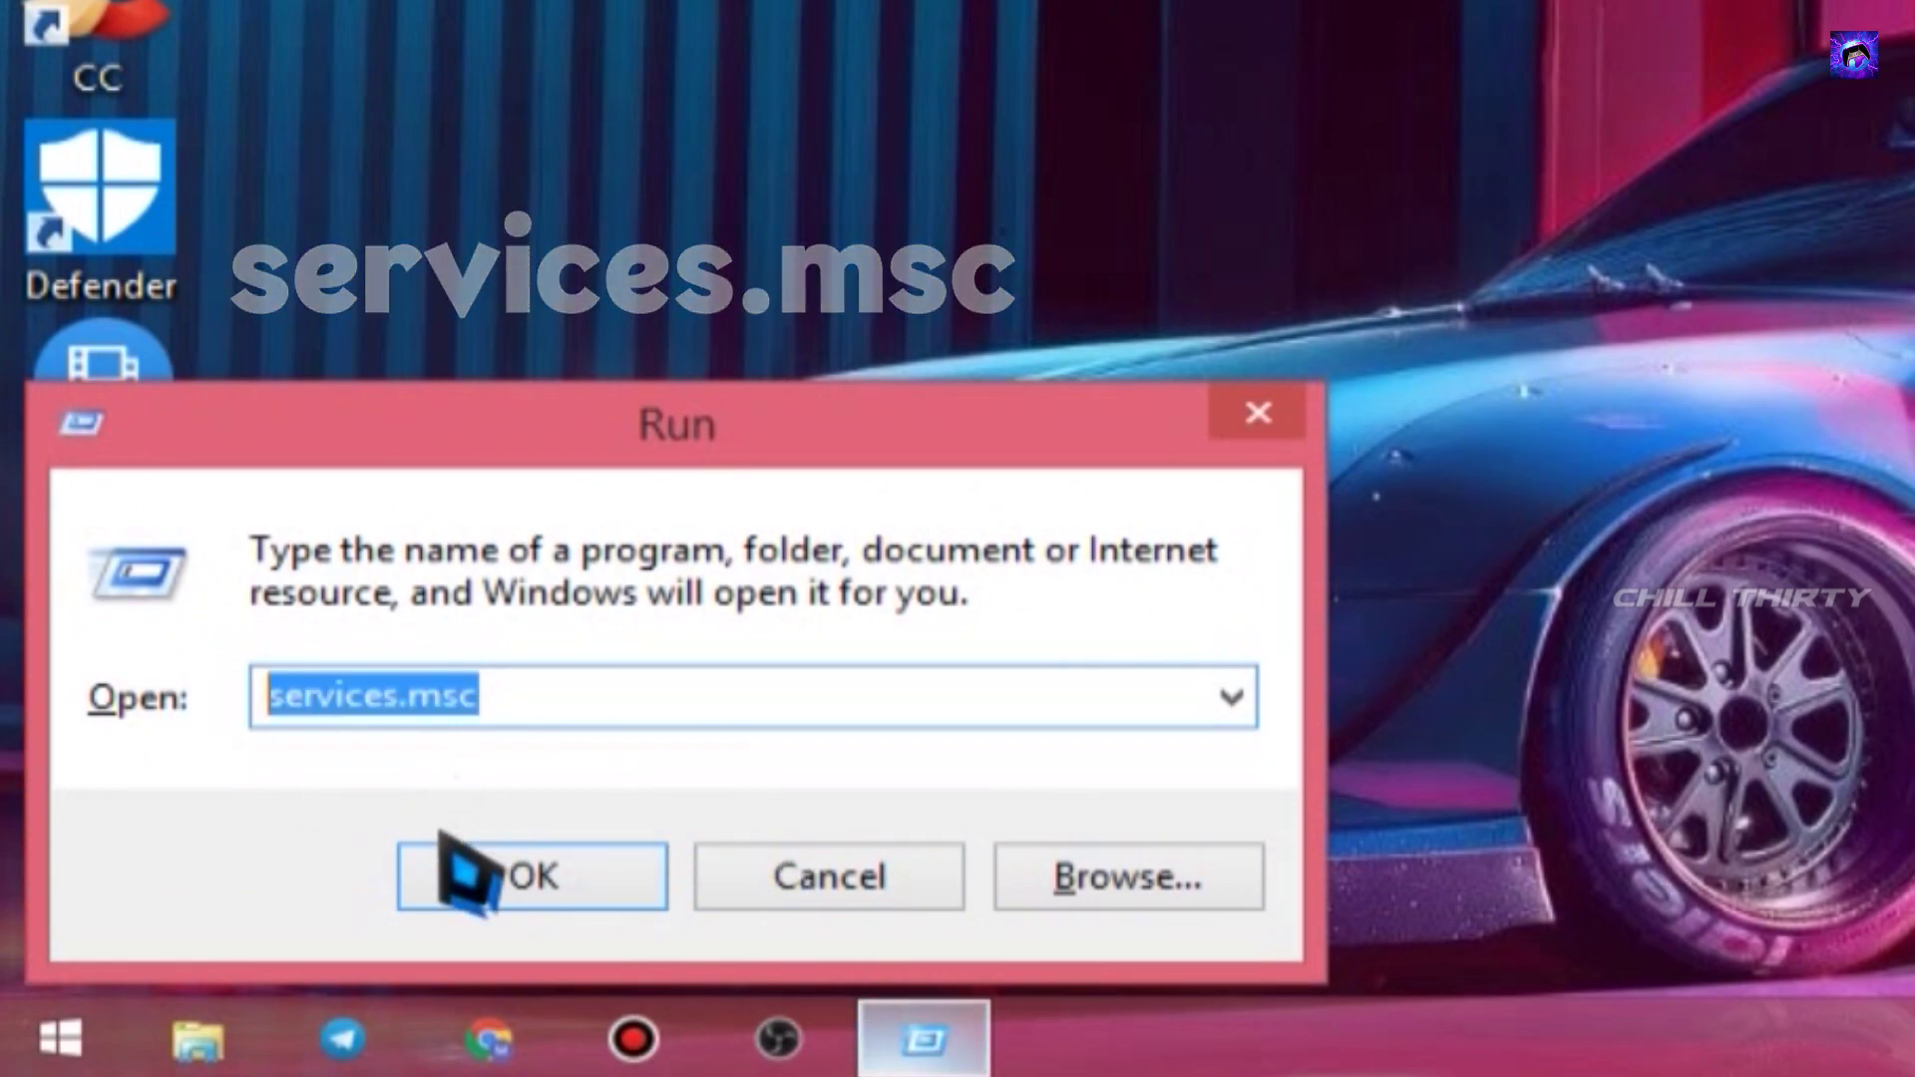
left_click(524, 881)
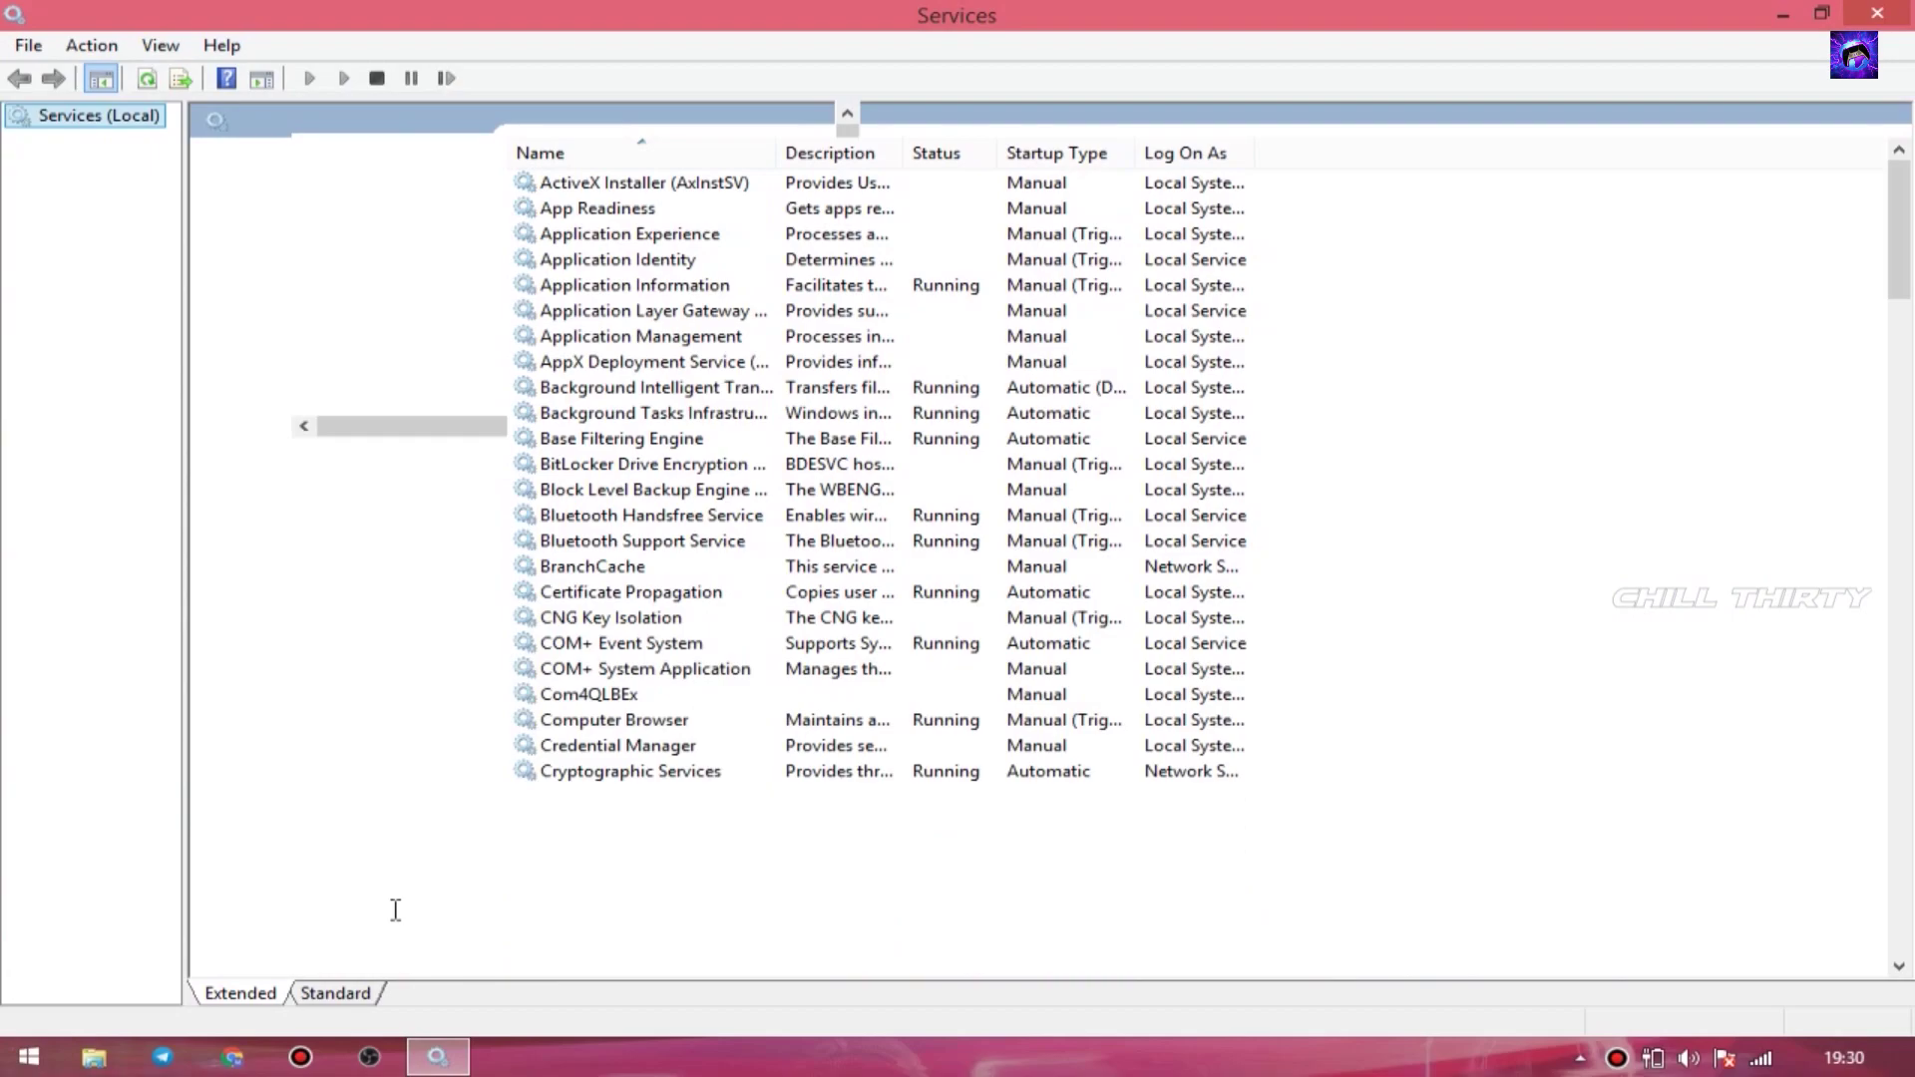
- Scroll the services list and select the Superfetch service
left_click(960, 186)
scroll(758, 578, "down", 20)
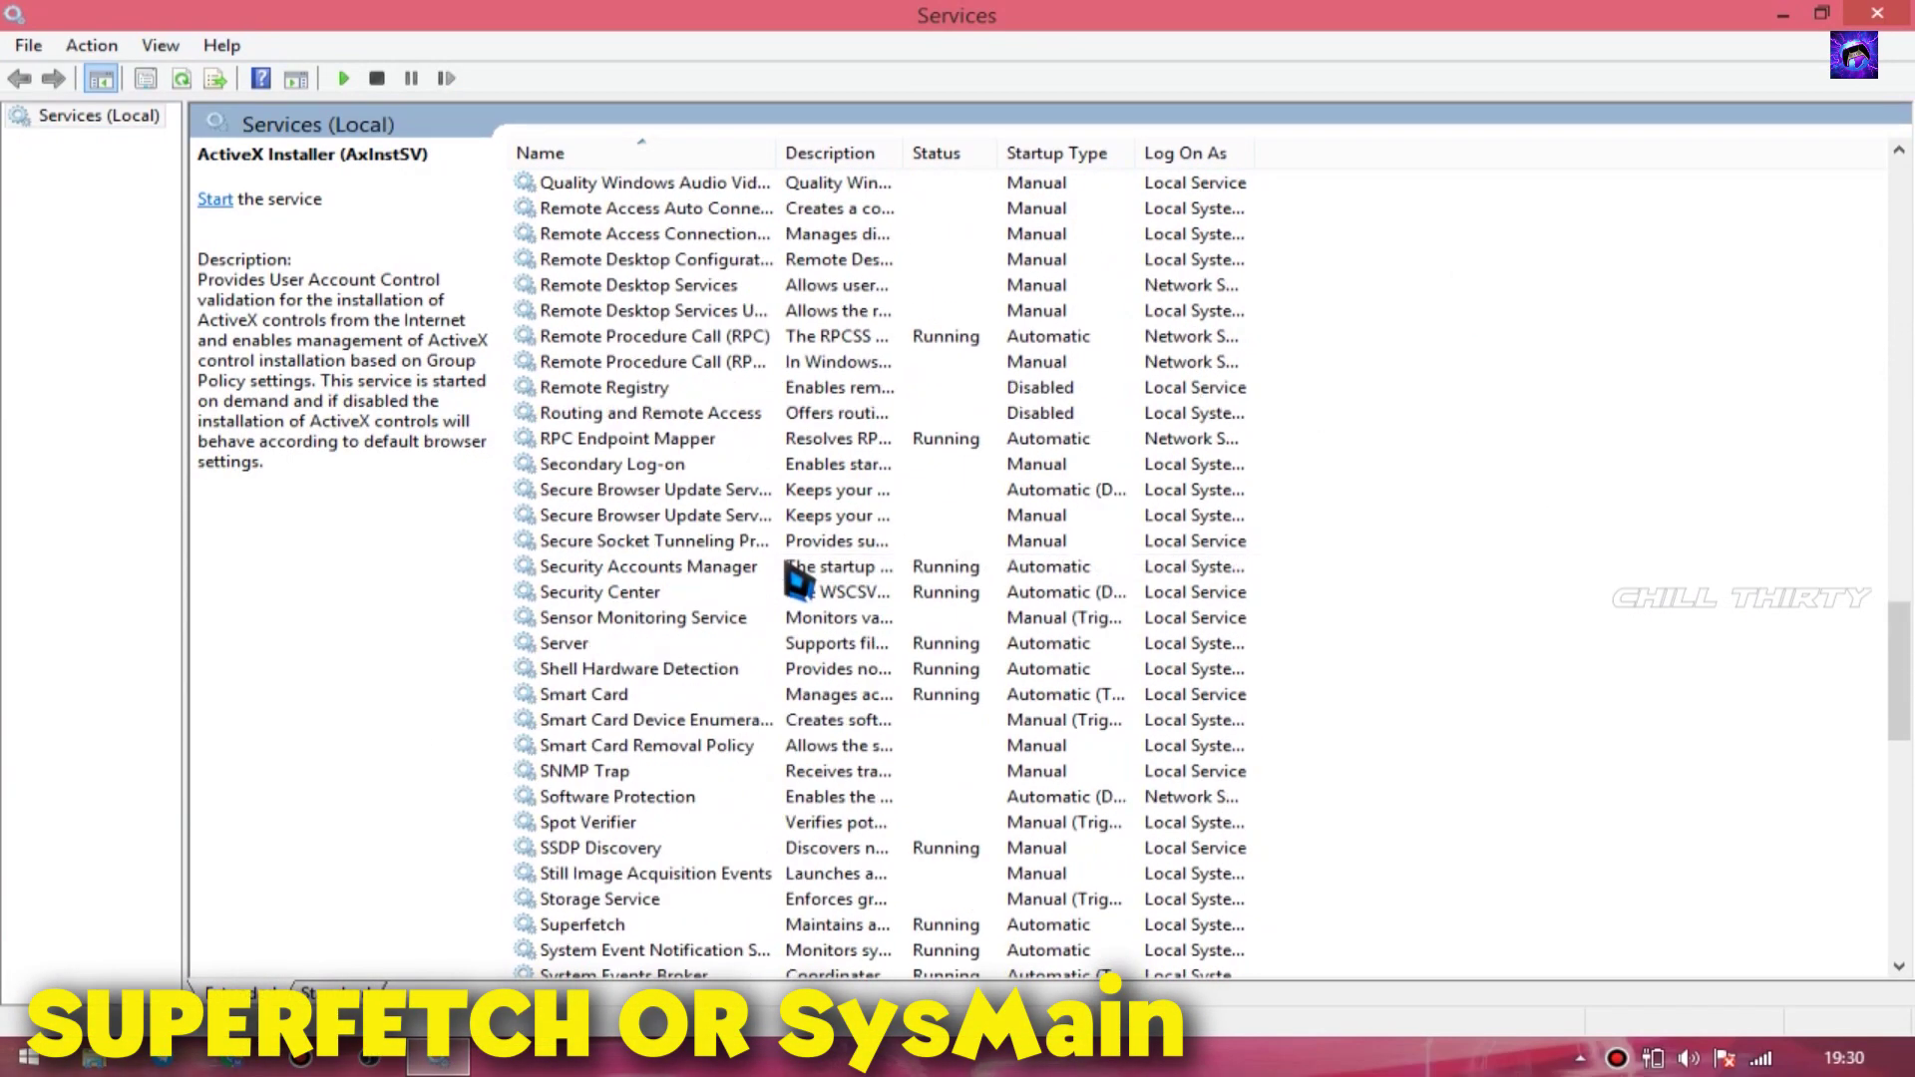
left_click(623, 926)
scroll(628, 938, "down", 7)
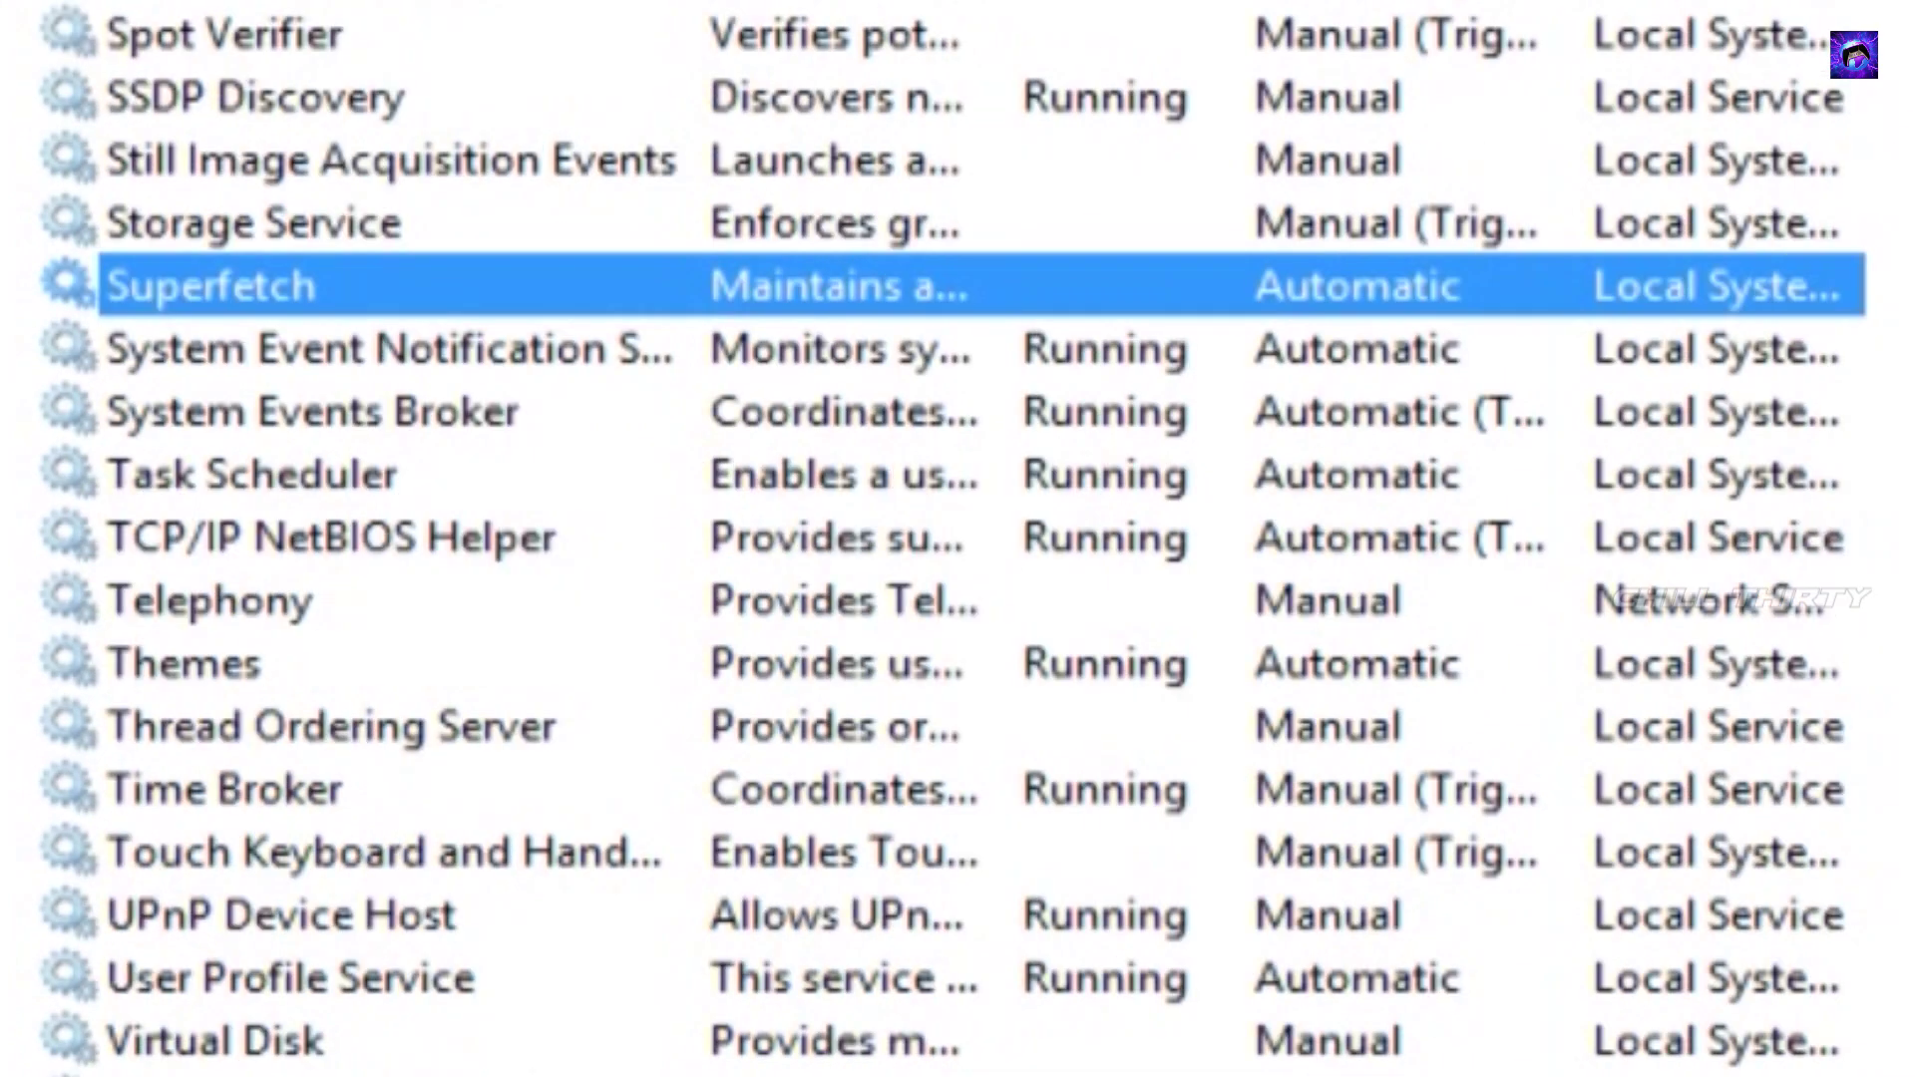
- Set Superfetch's startup type to Disabled in its Properties, applying and confirming
right_click(746, 289)
left_click(1022, 913)
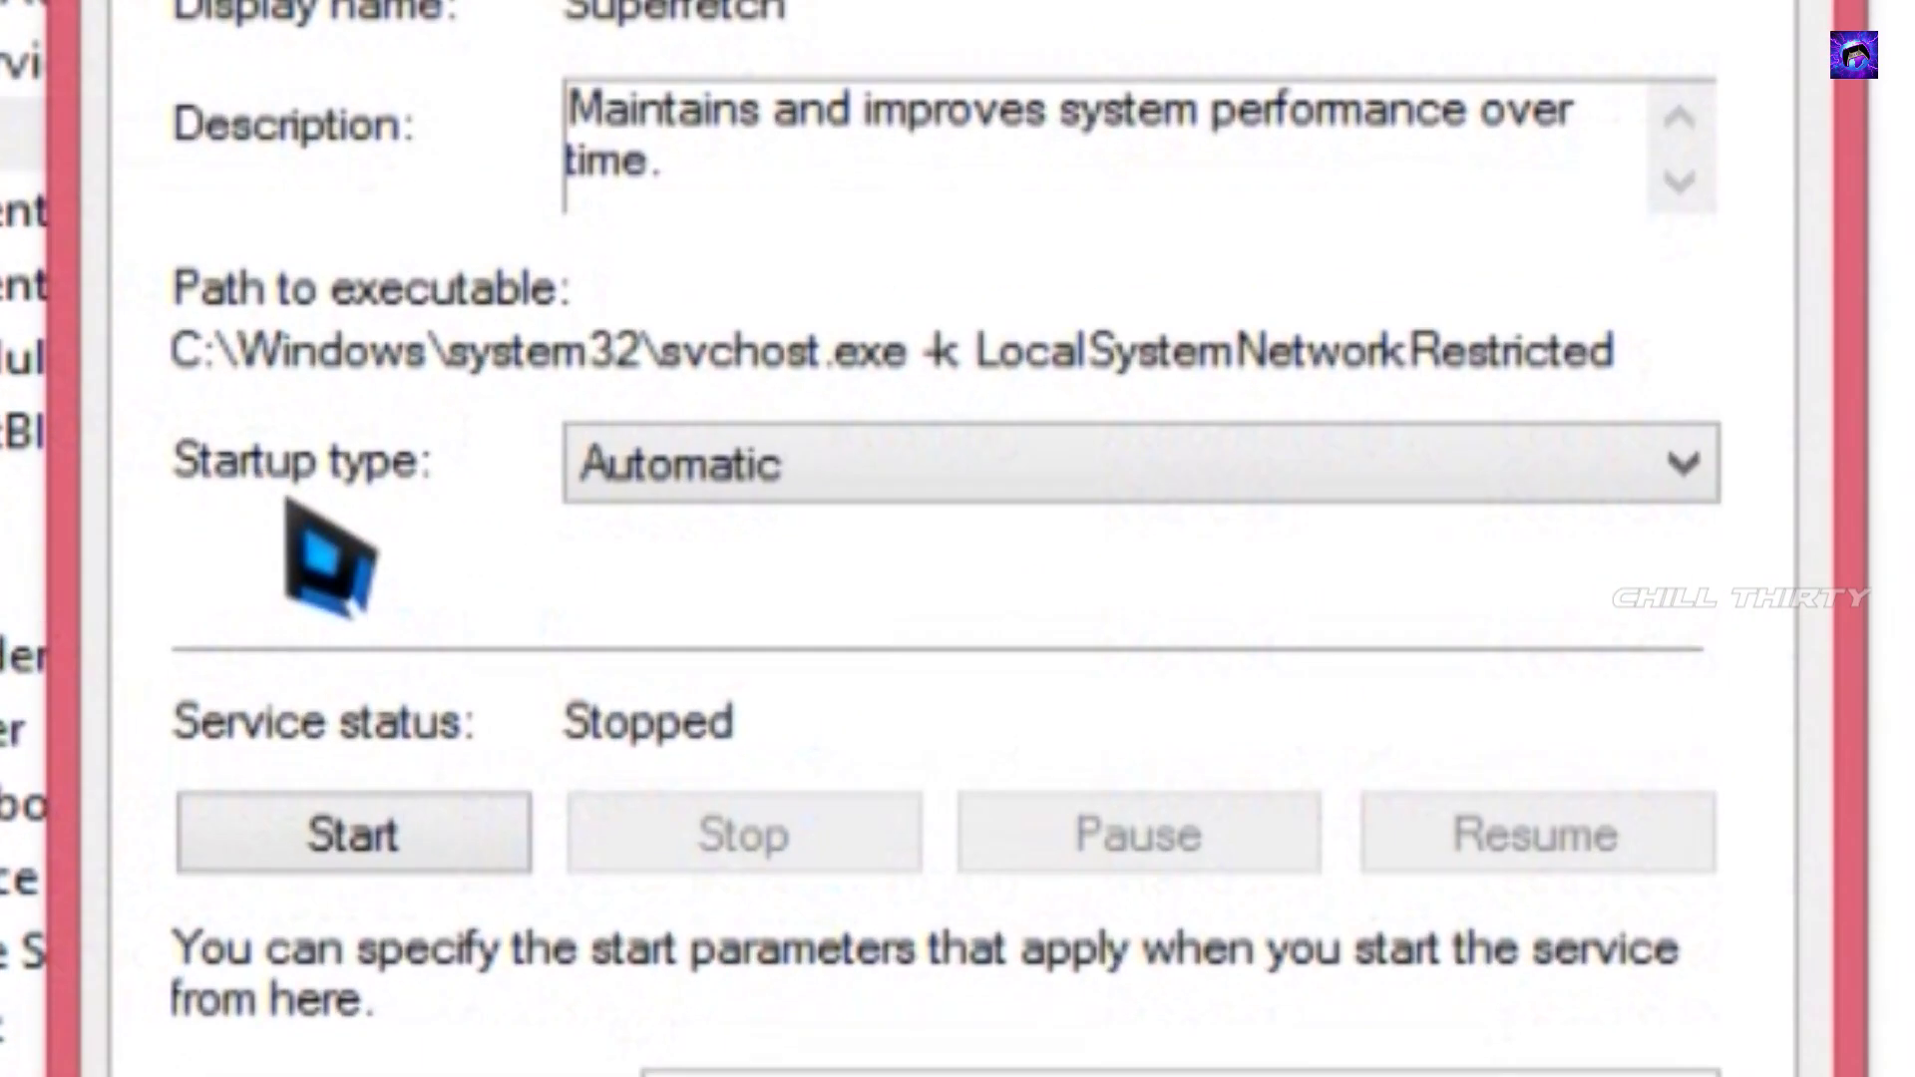
left_click(773, 473)
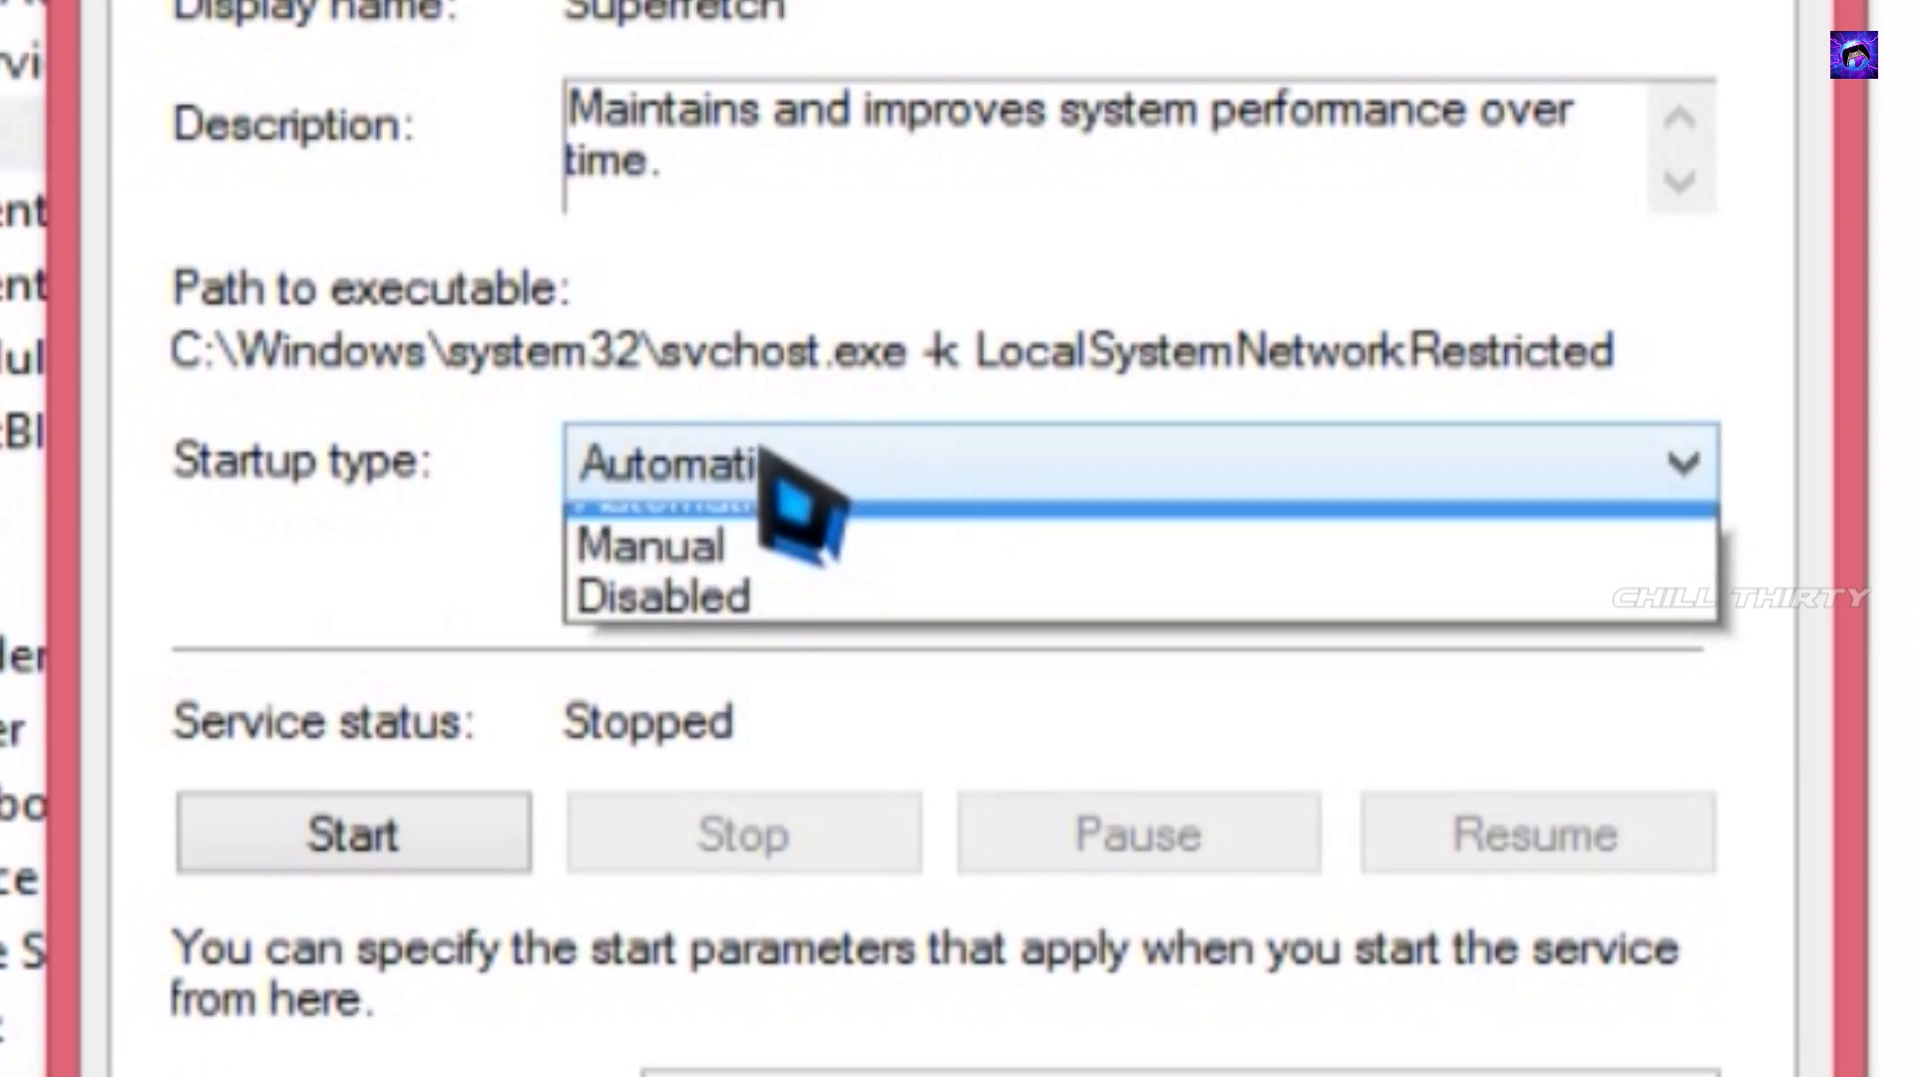
left_click(843, 688)
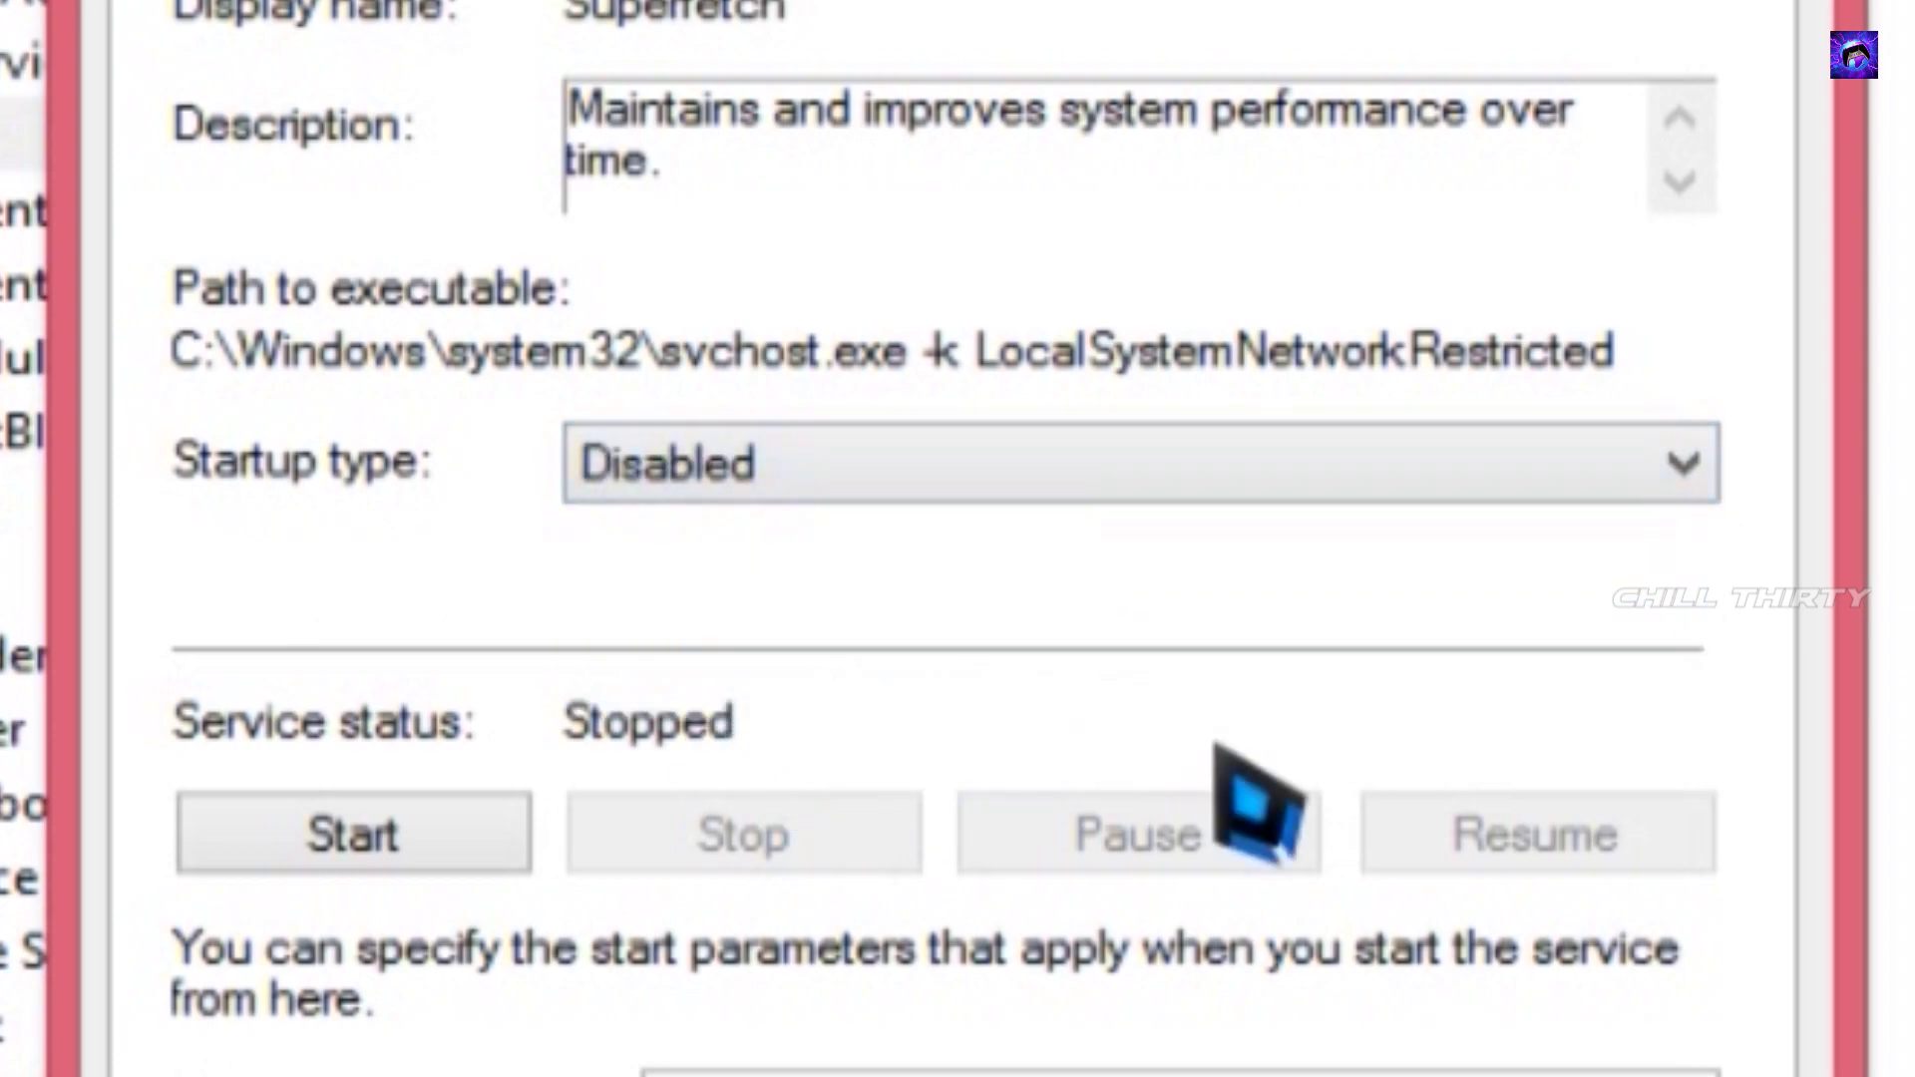
left_click(1247, 929)
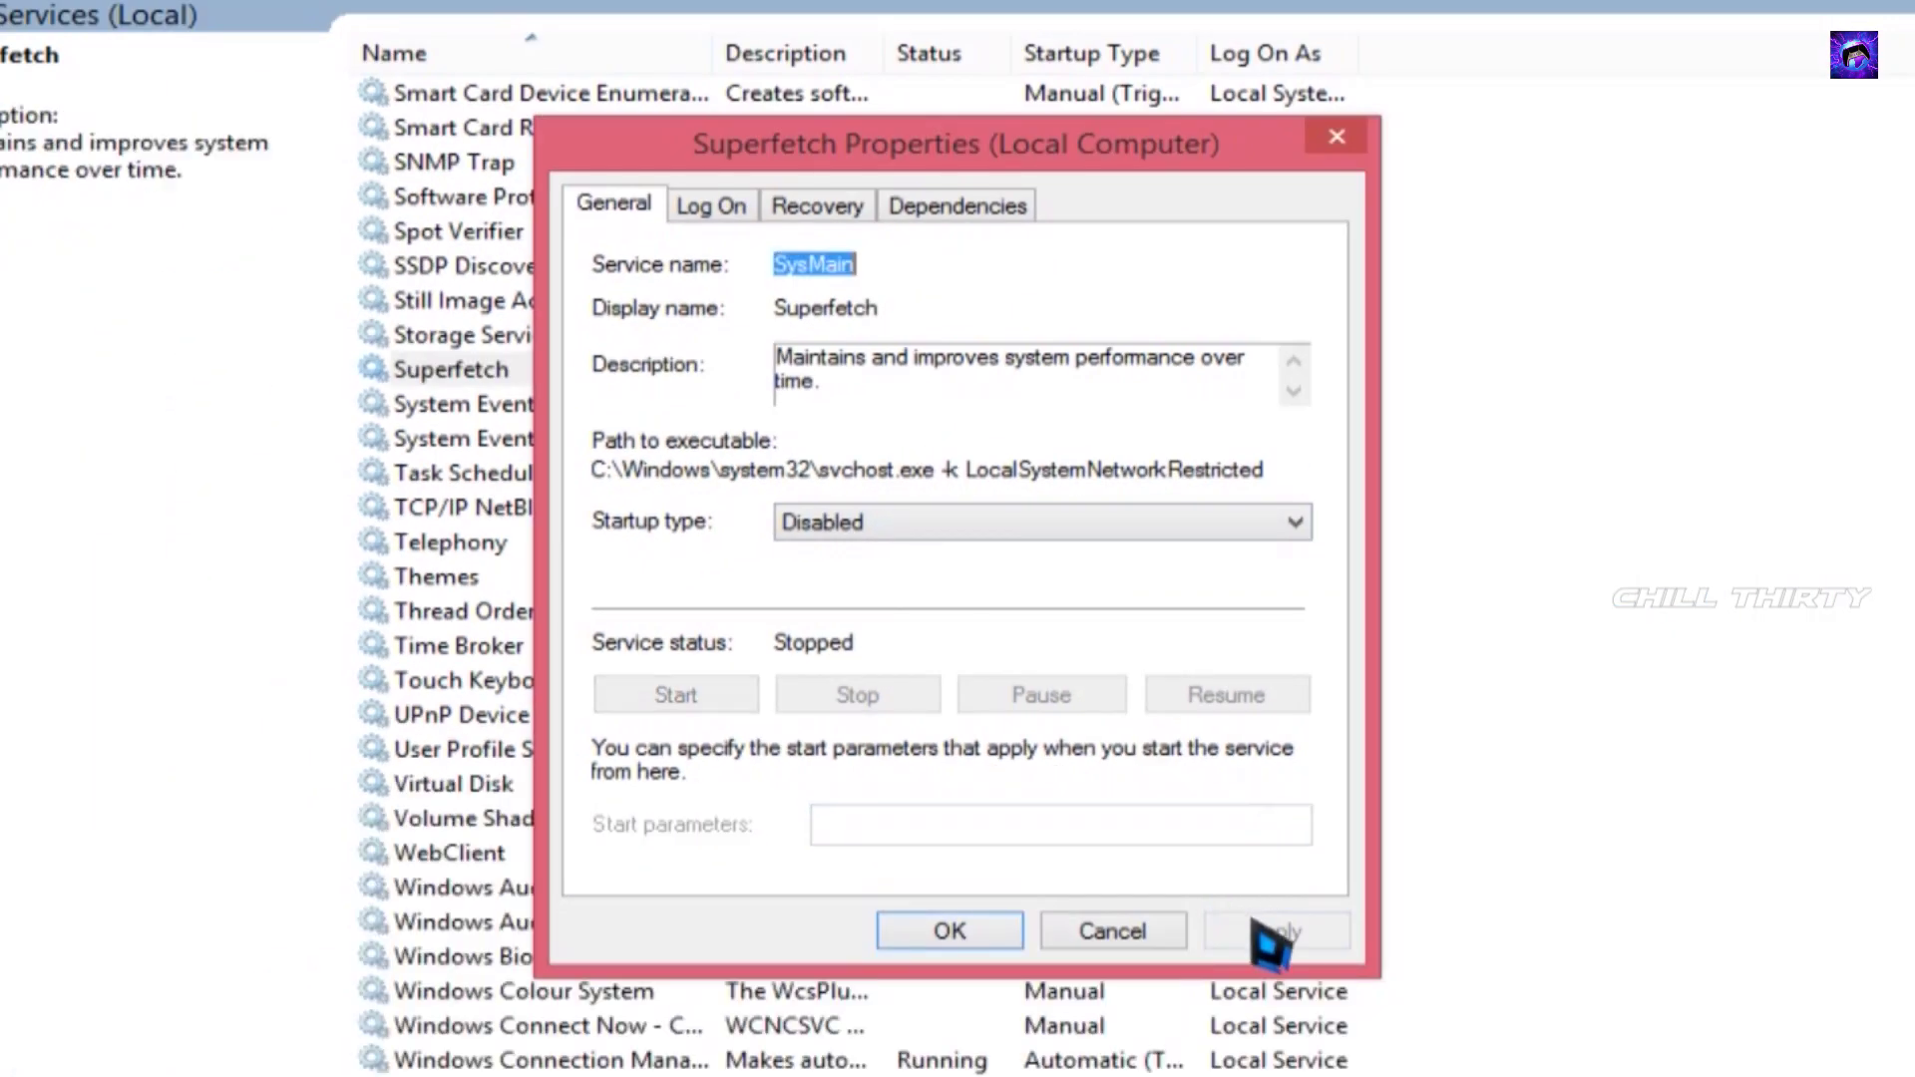
left_click(995, 929)
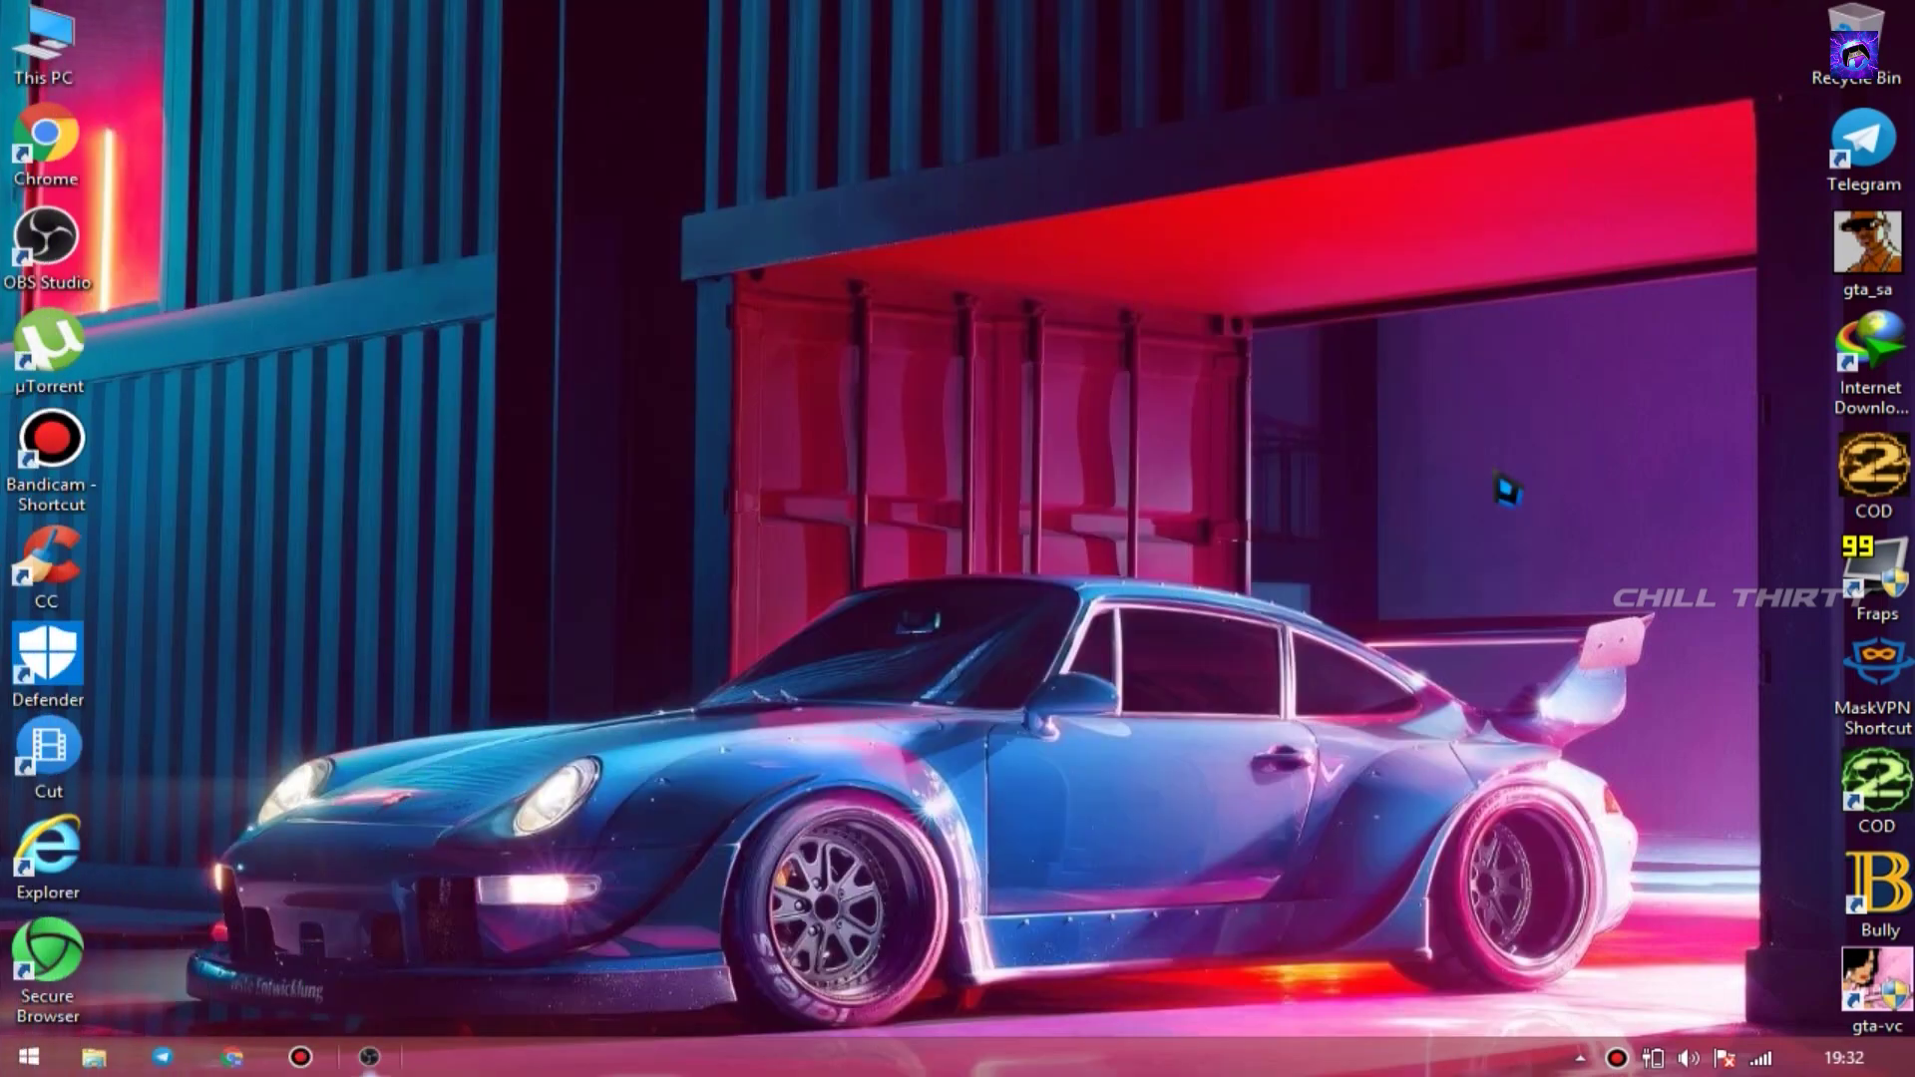
- Launch regedit and expand HKEY_LOCAL_MACHINE and its SYSTEM key
key("super+r")
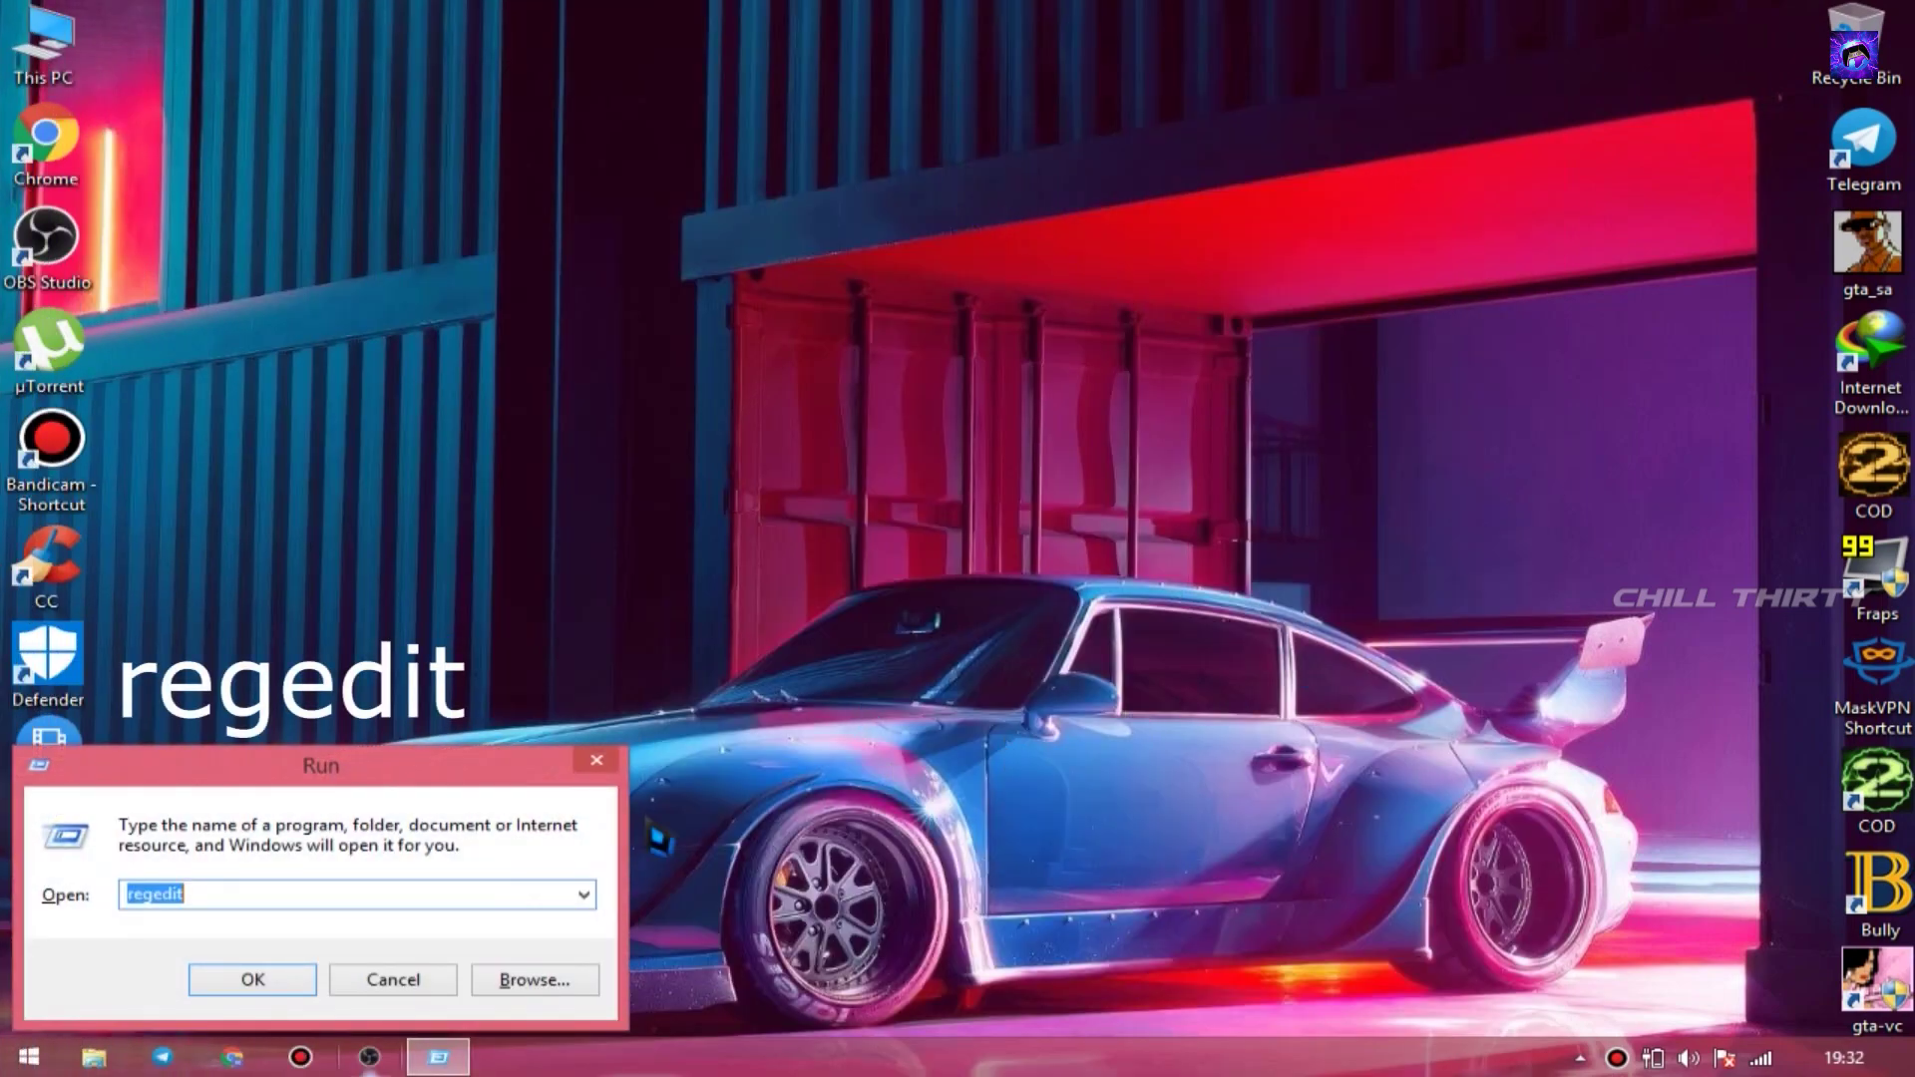
key("Return")
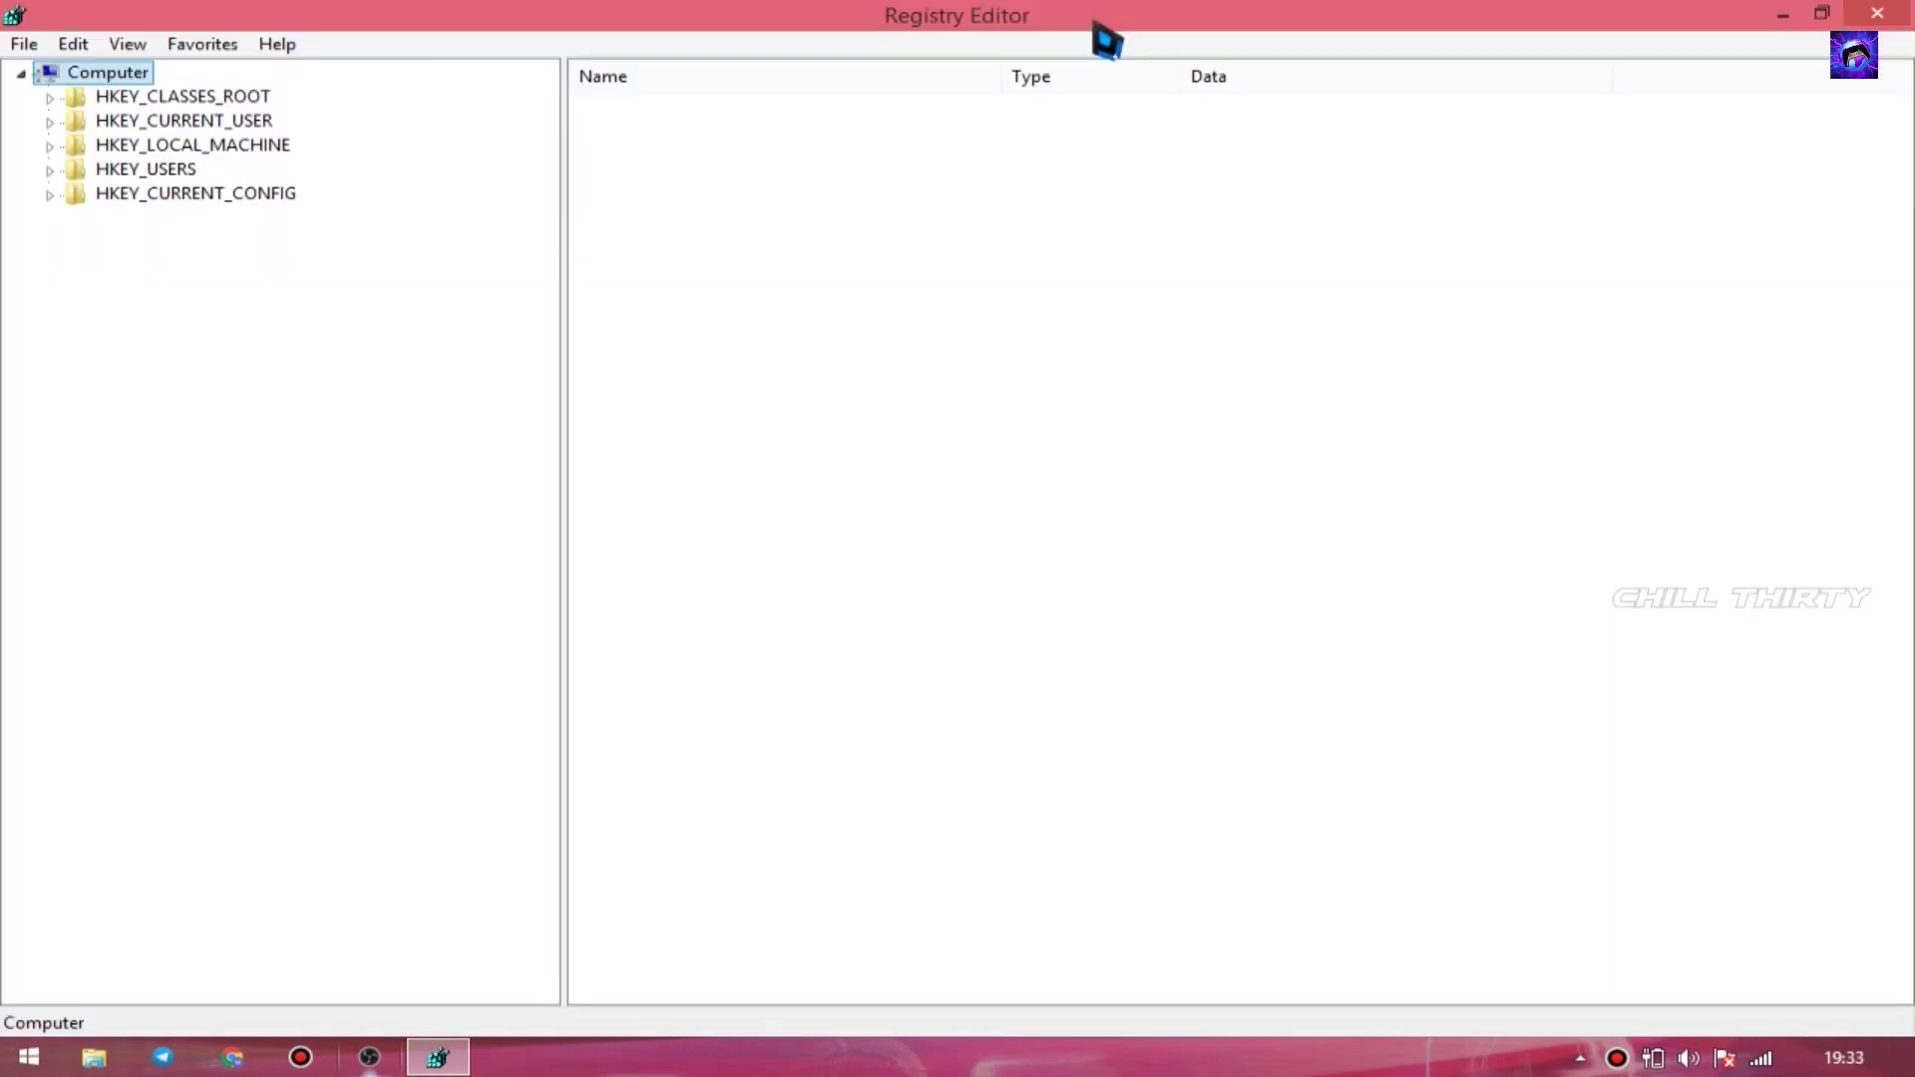
left_click(169, 156)
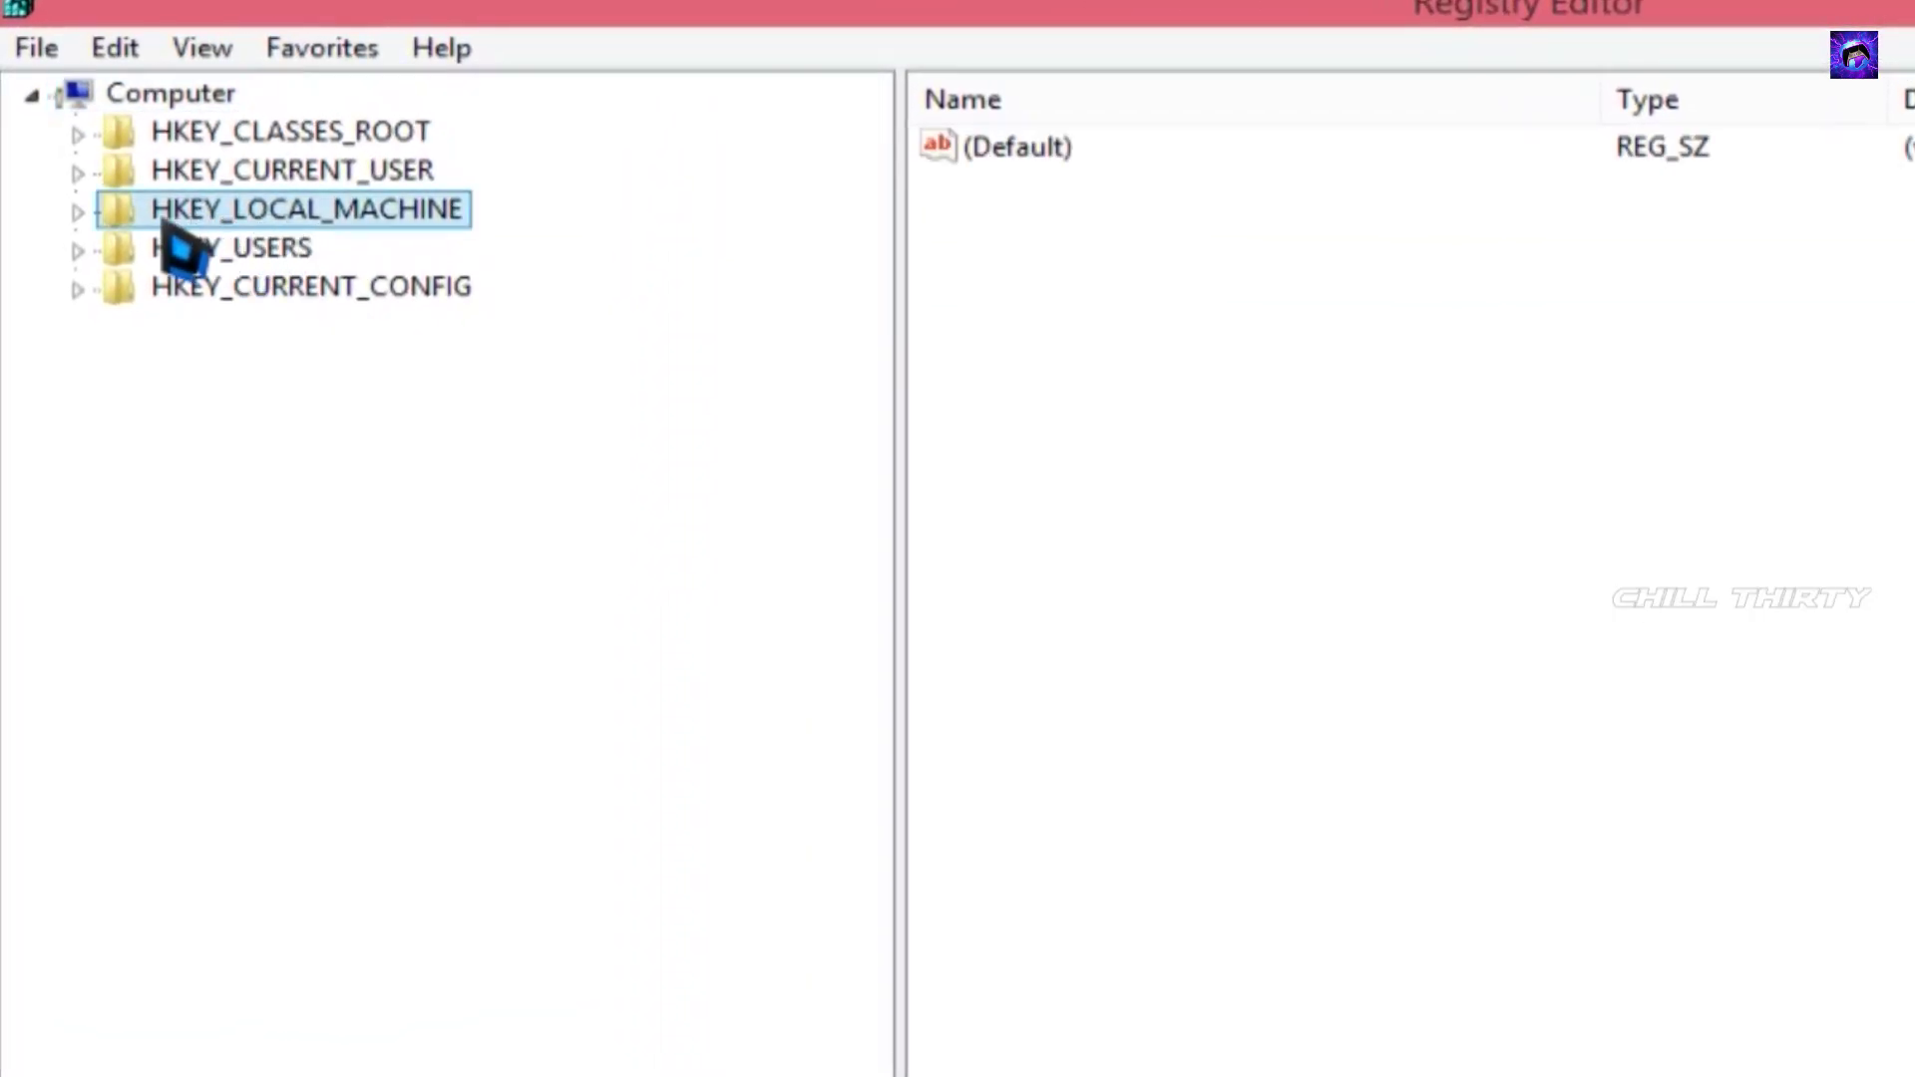
double_click(110, 222)
left_click(237, 445)
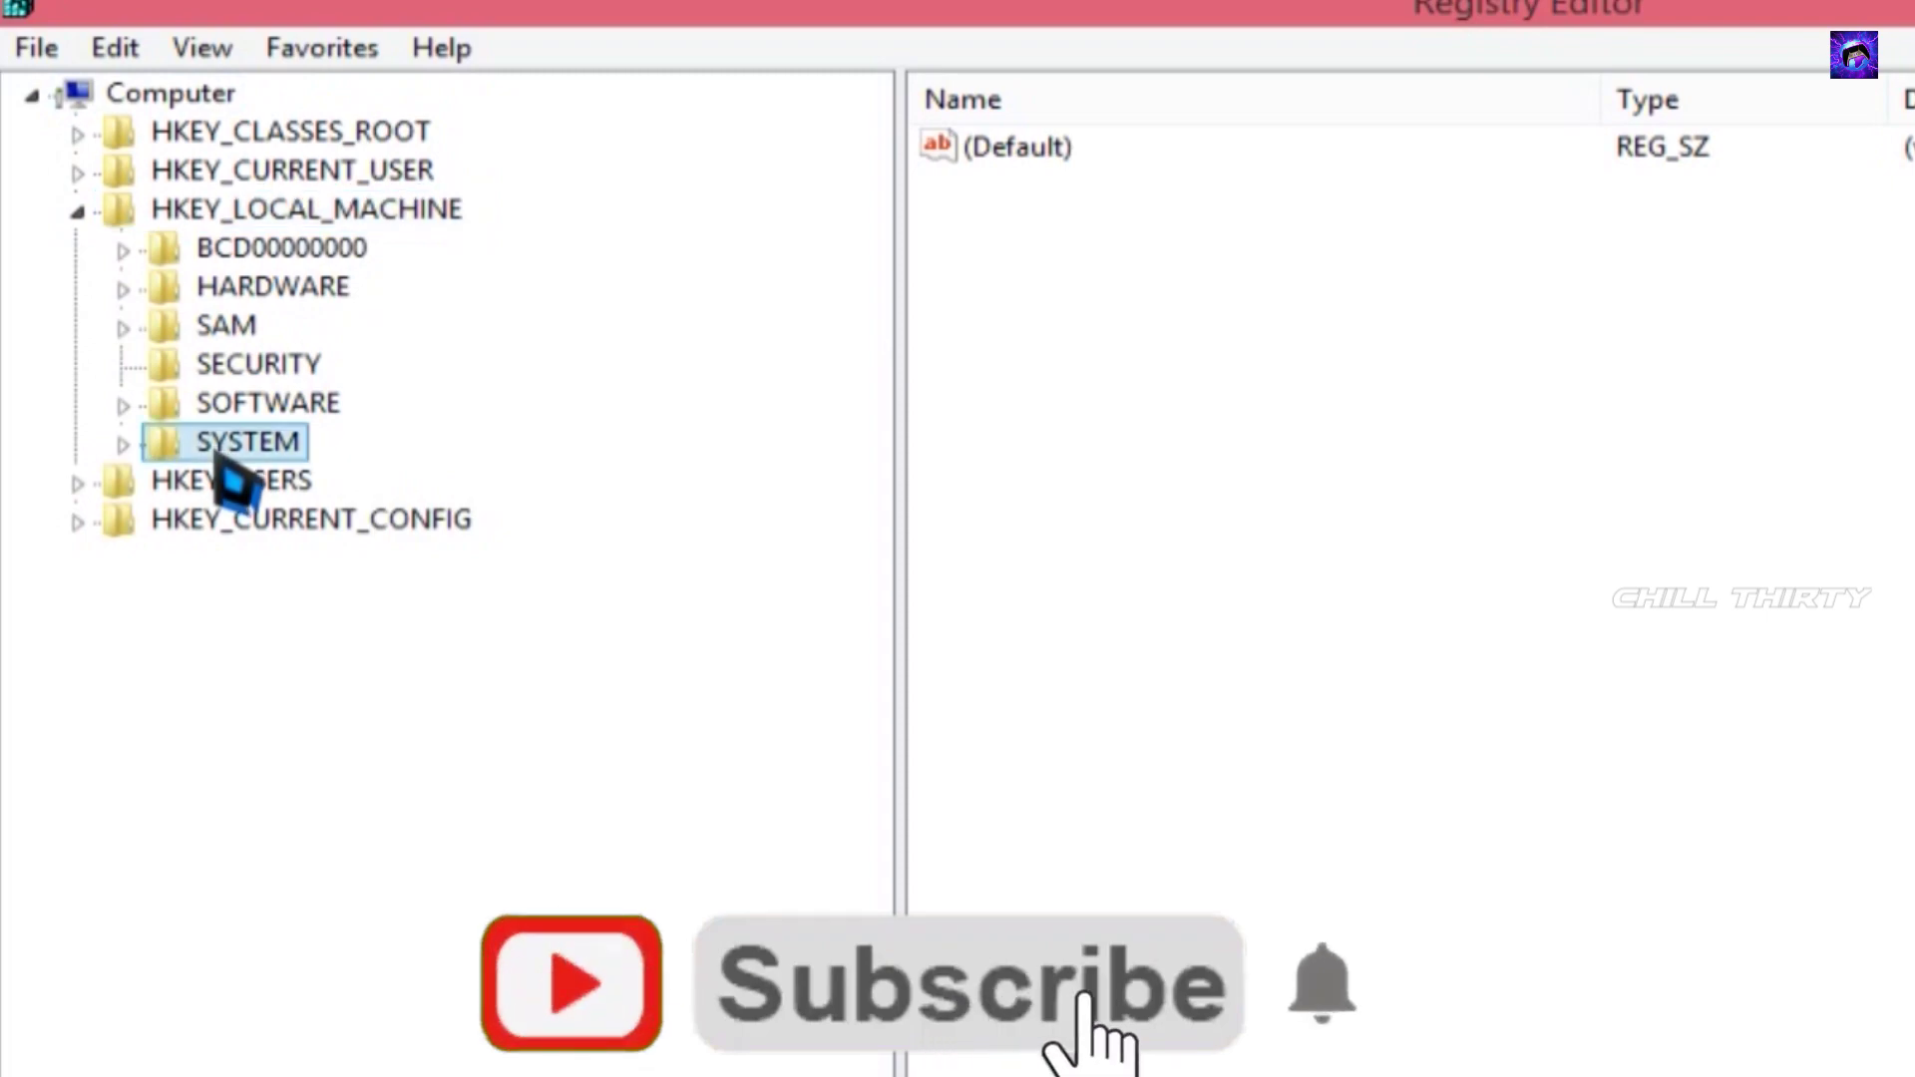
left_click(124, 445)
- Expand ControlSet001 > Services and select the Ndu key to show its values
left_click(204, 483)
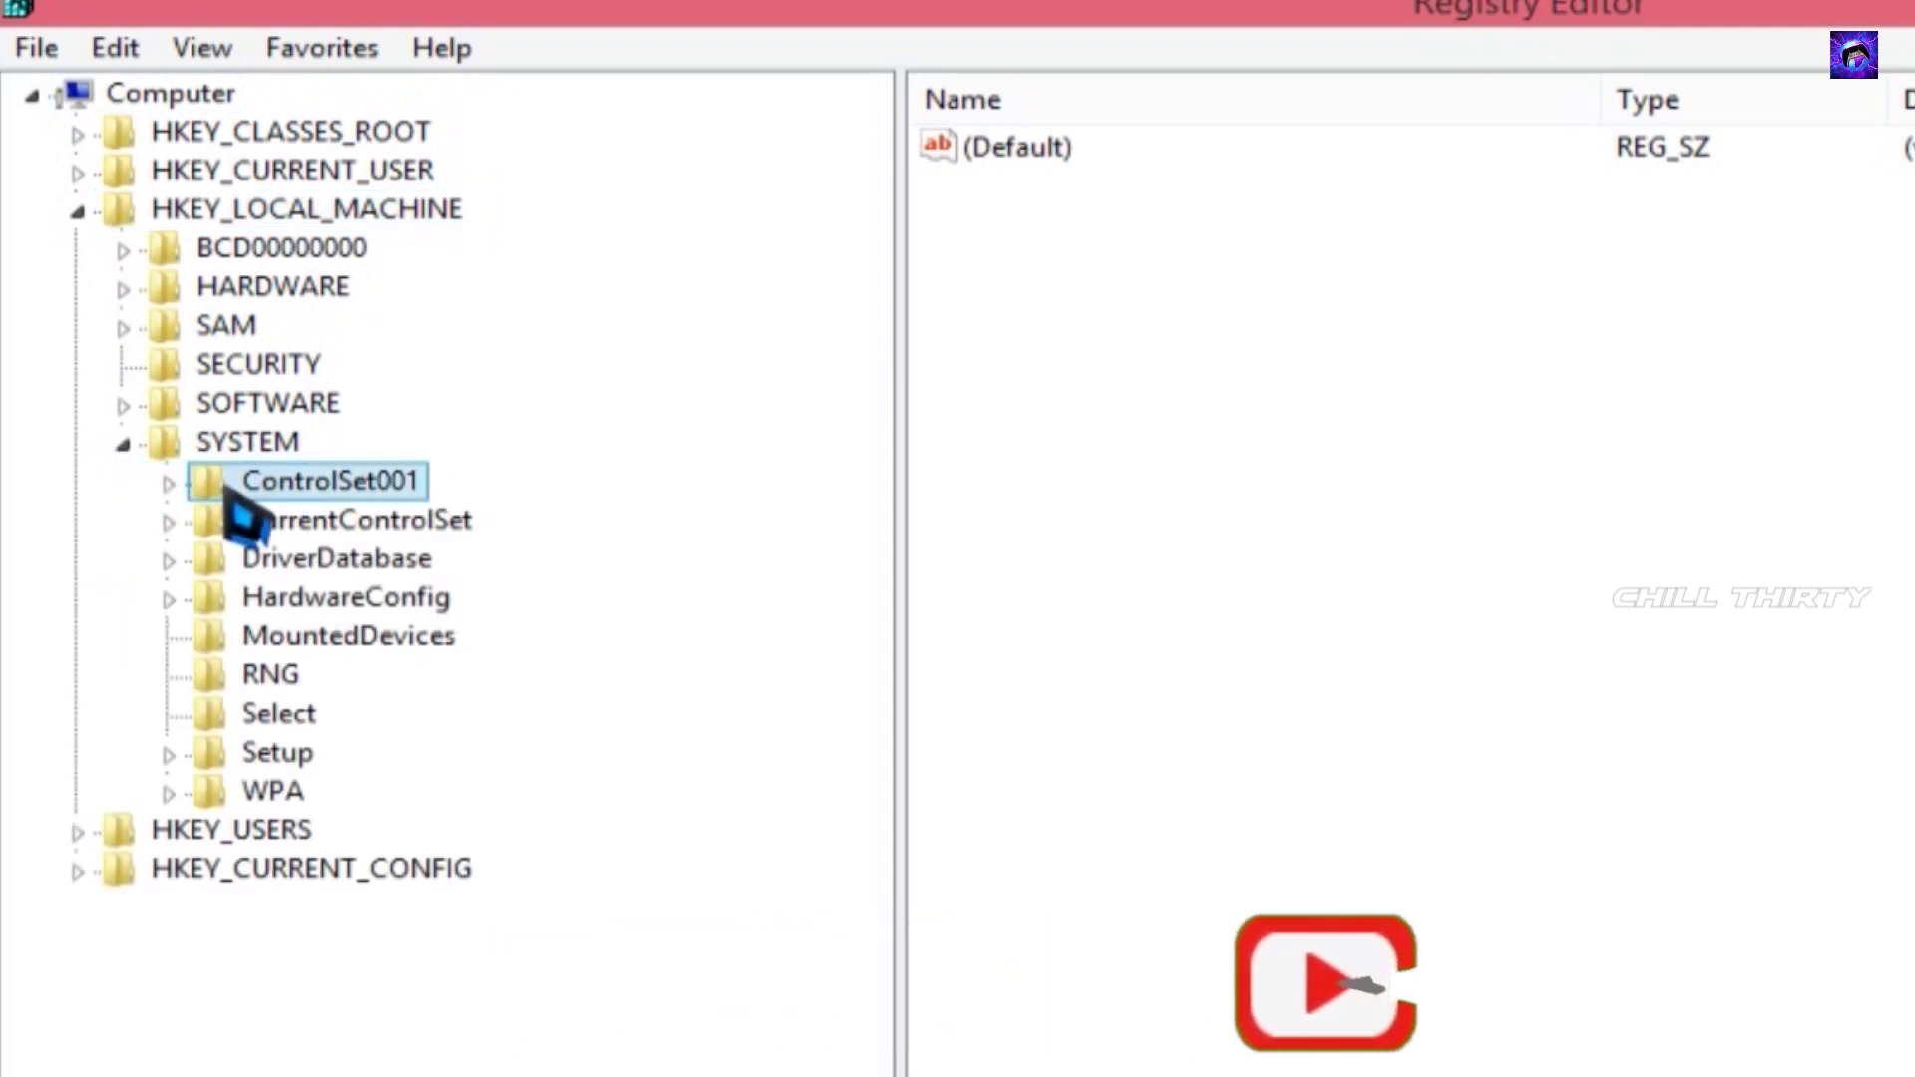
double_click(211, 494)
left_click(260, 678)
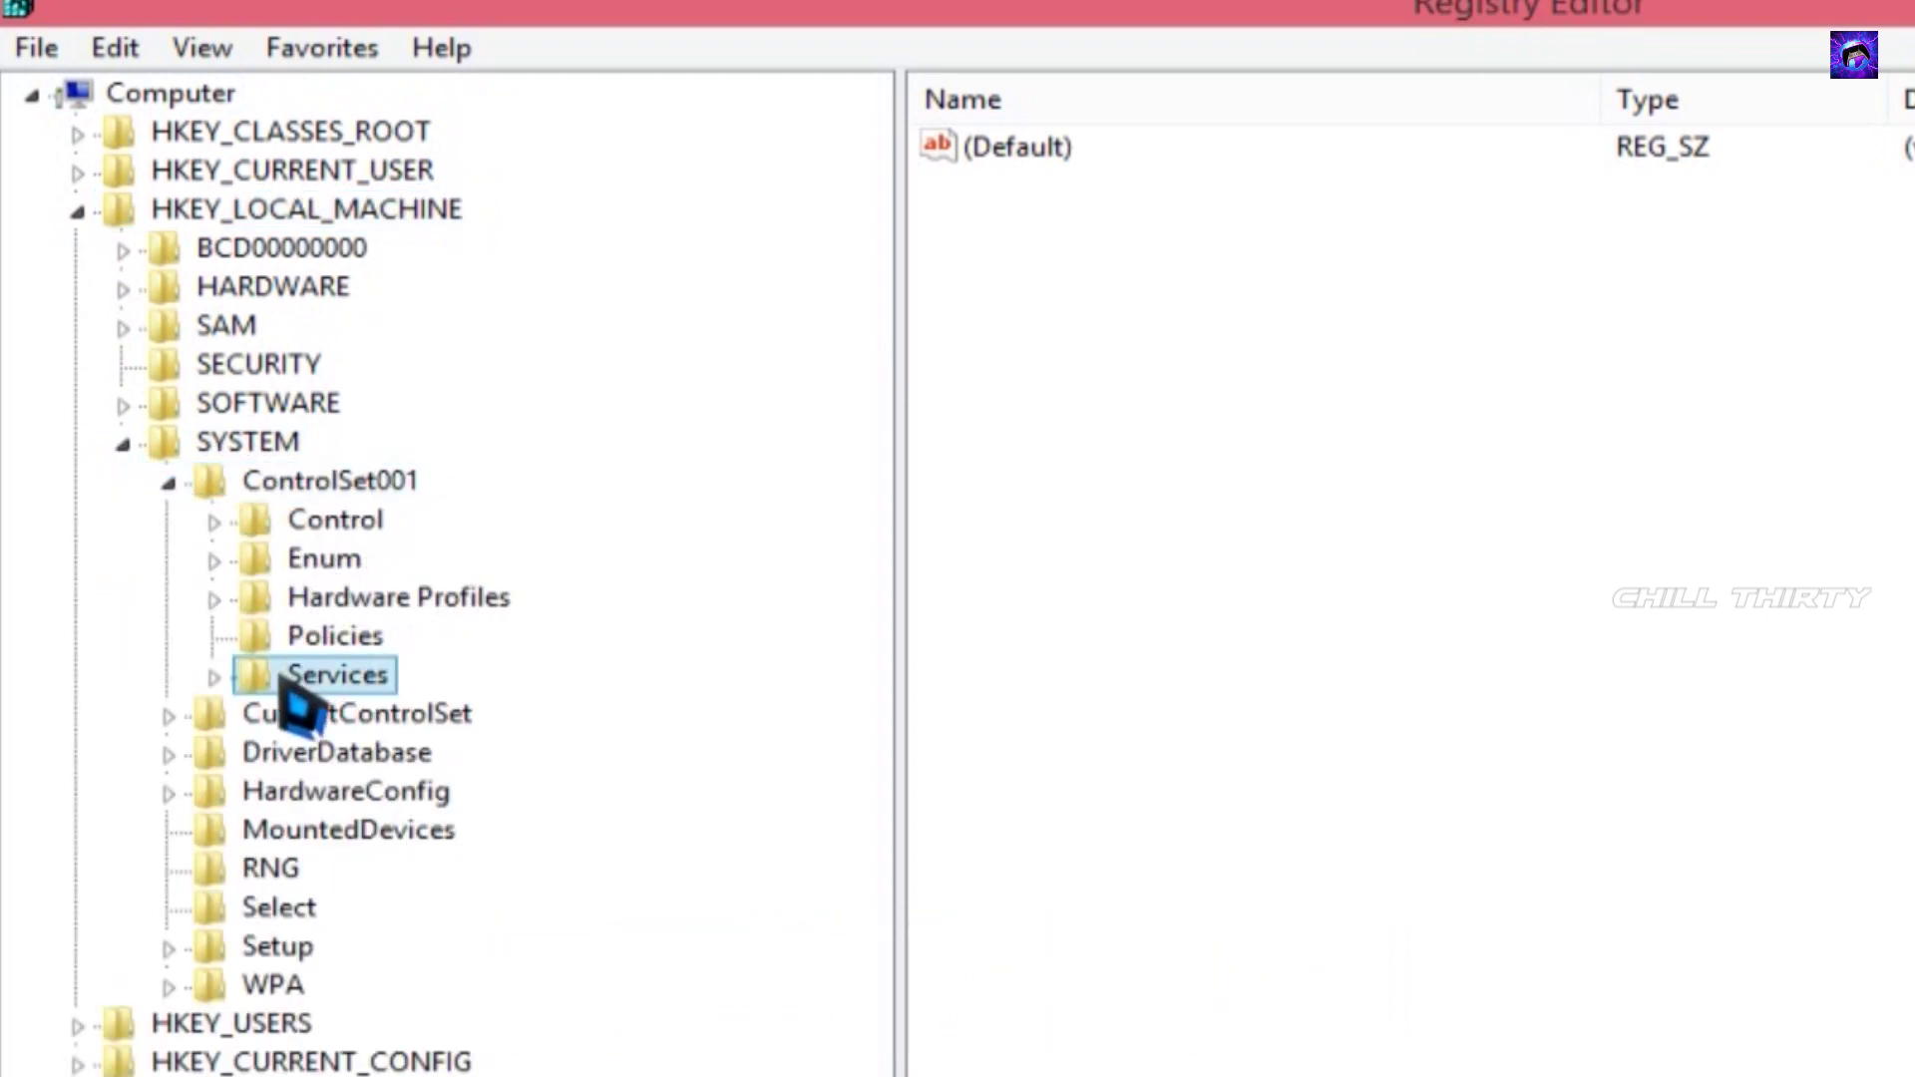
left_click(217, 679)
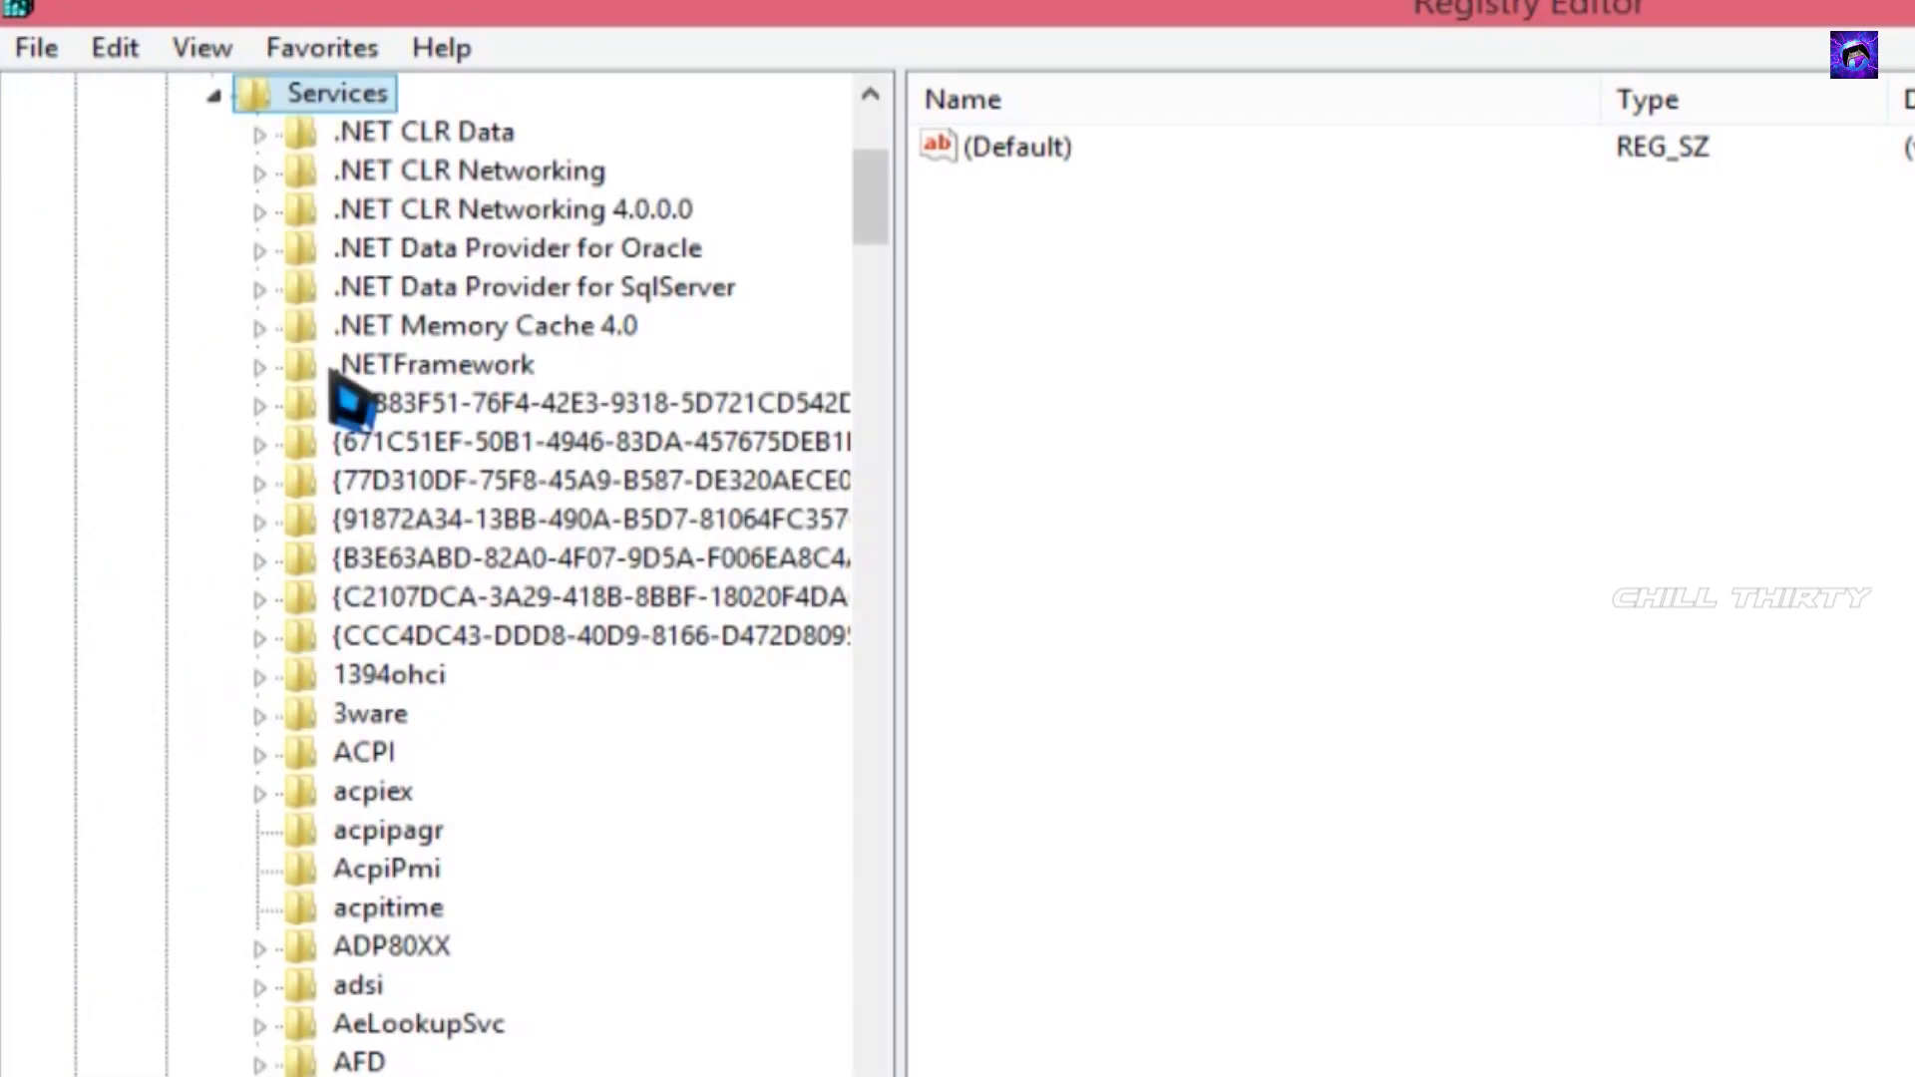
scroll(429, 484, "down", 20)
scroll(429, 483, "down", 20)
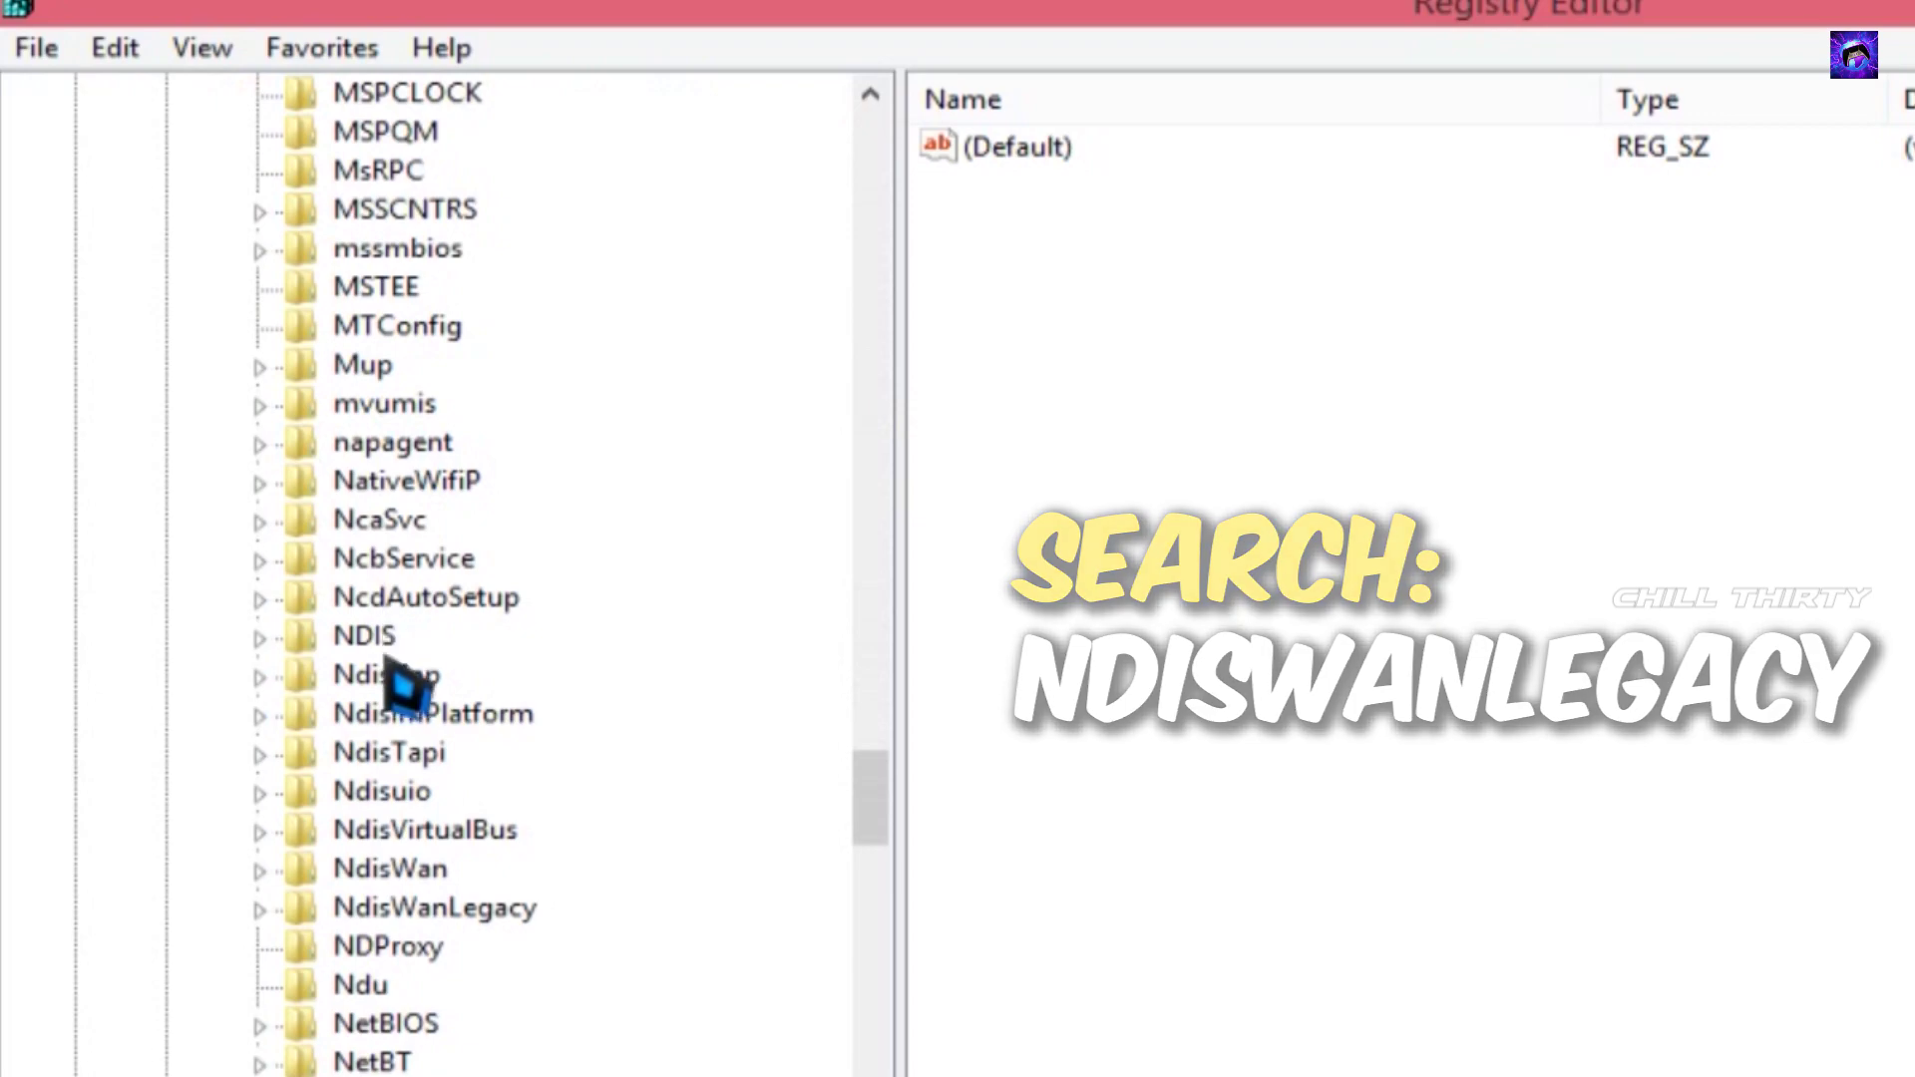
left_click(344, 987)
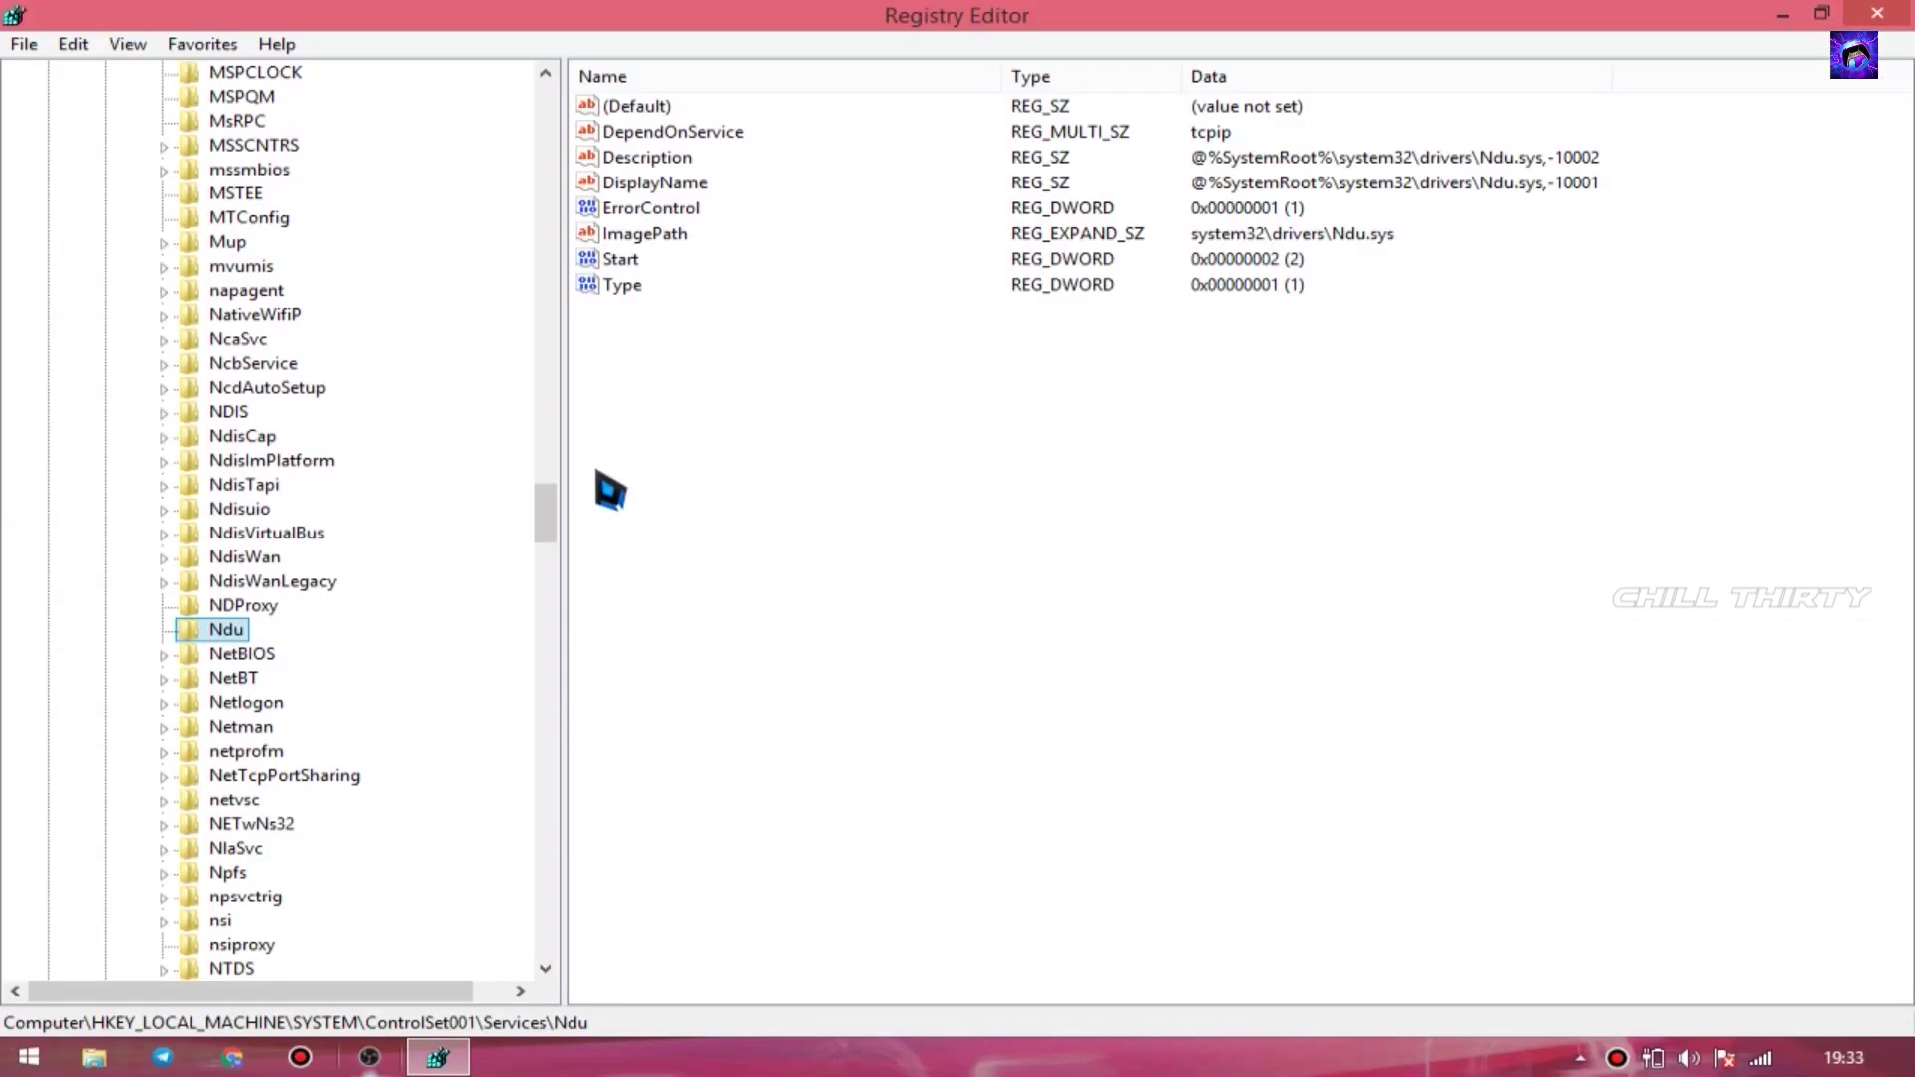
- Change Ndu's Start value data to 4 and save it
left_click(634, 389)
left_click(608, 256)
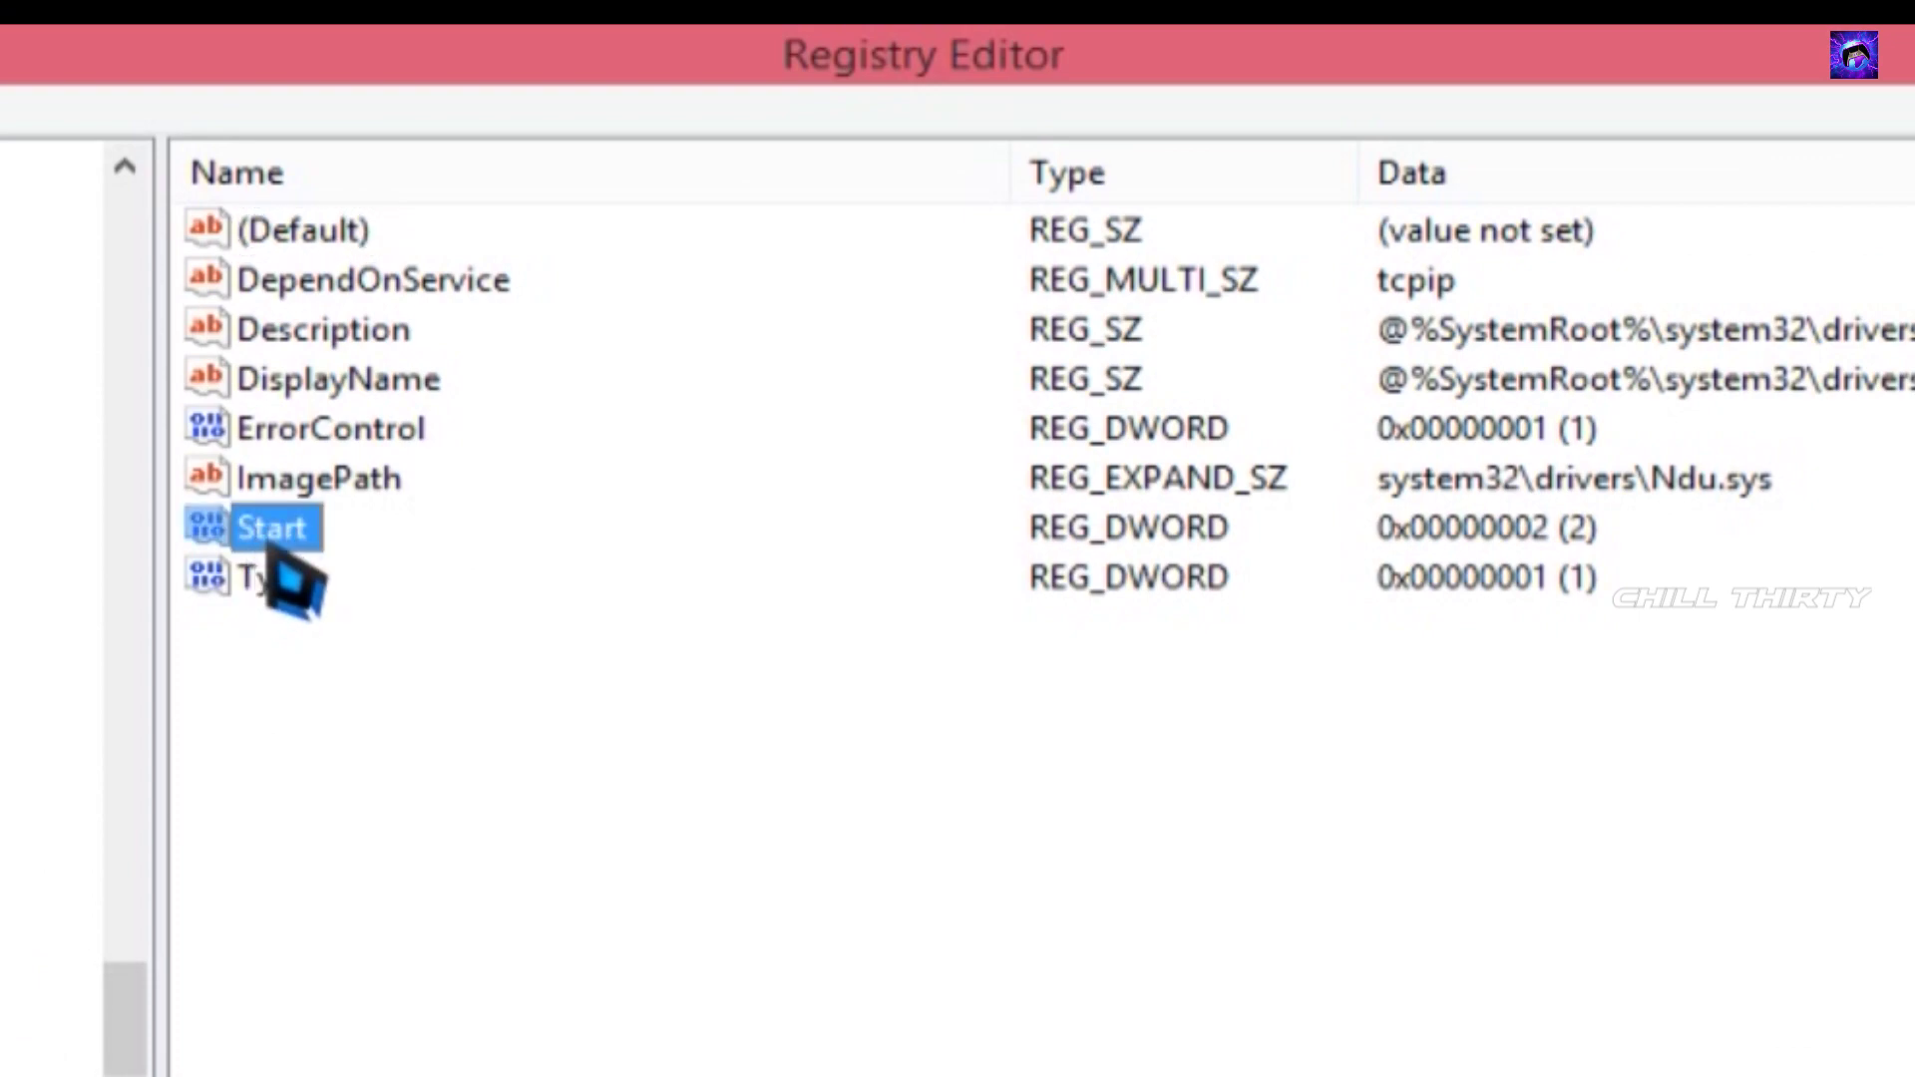
right_click(265, 539)
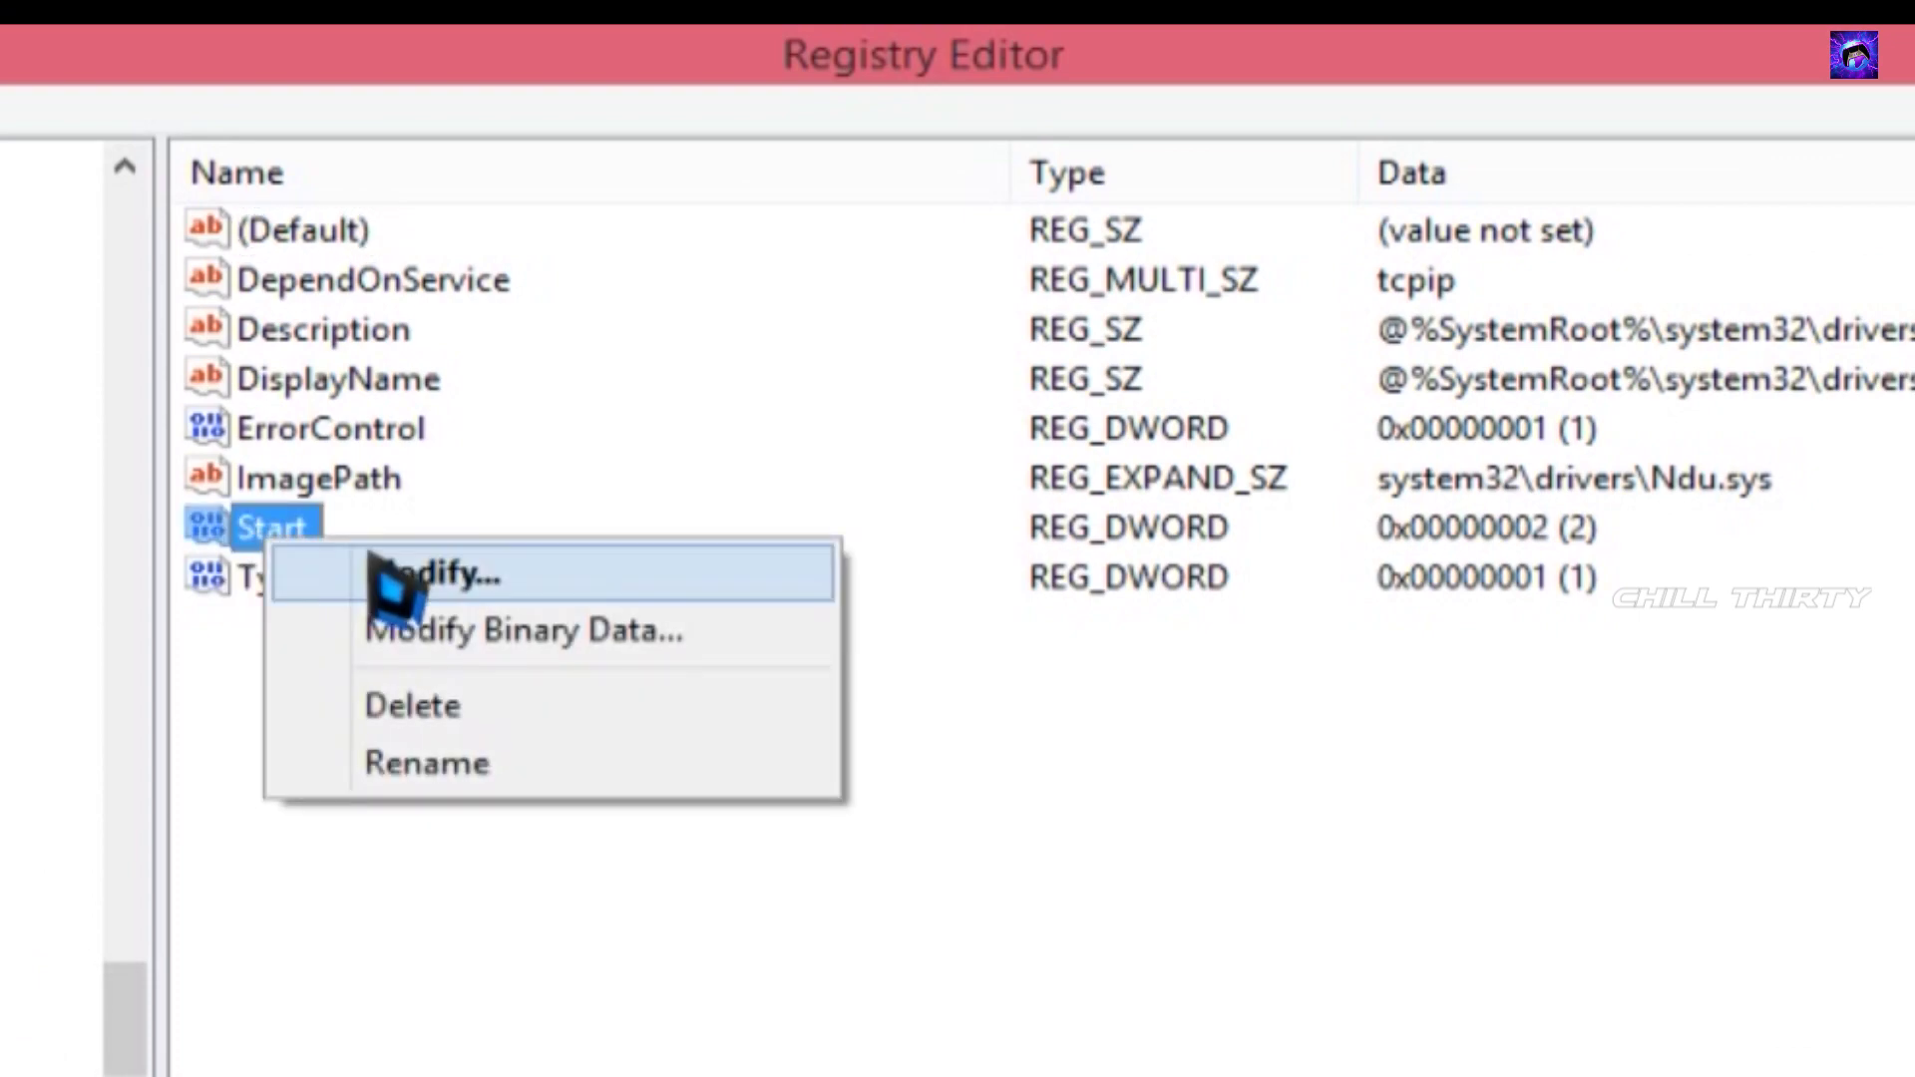
left_click(444, 579)
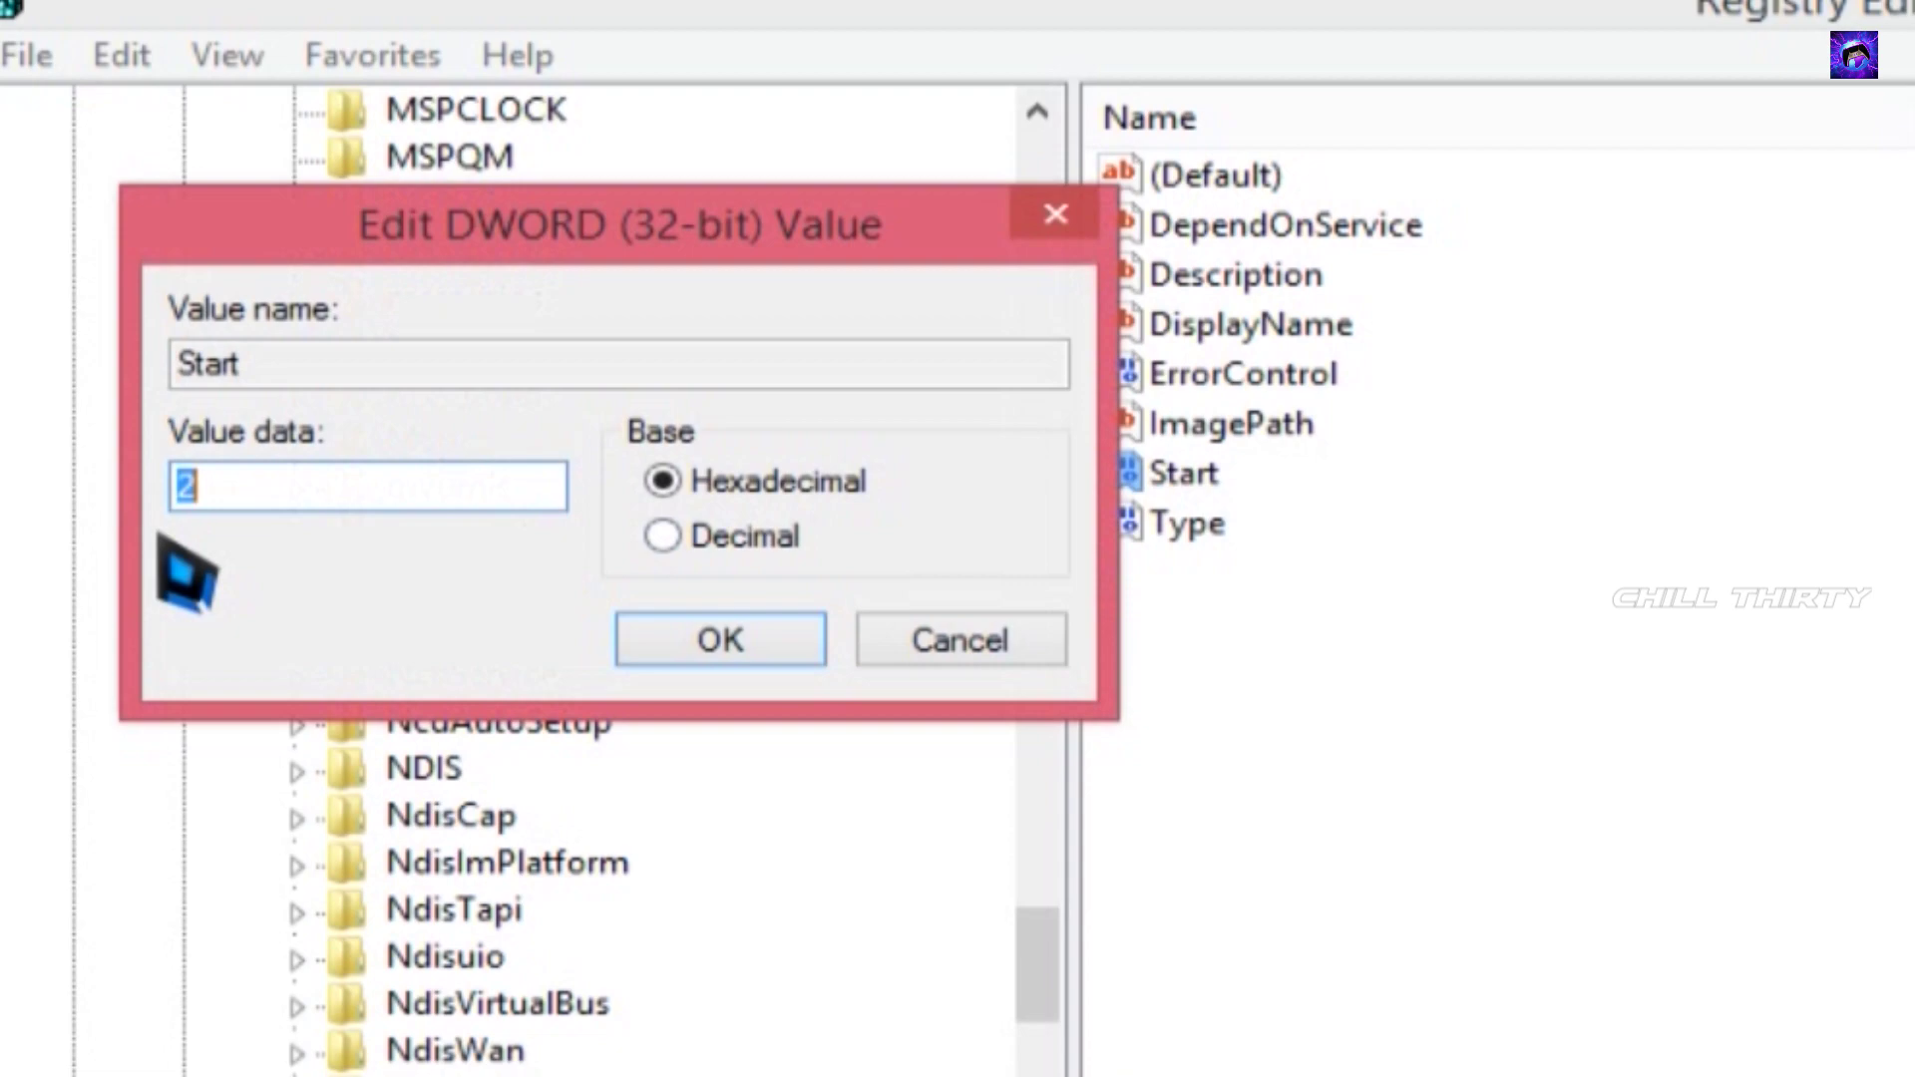
type("4")
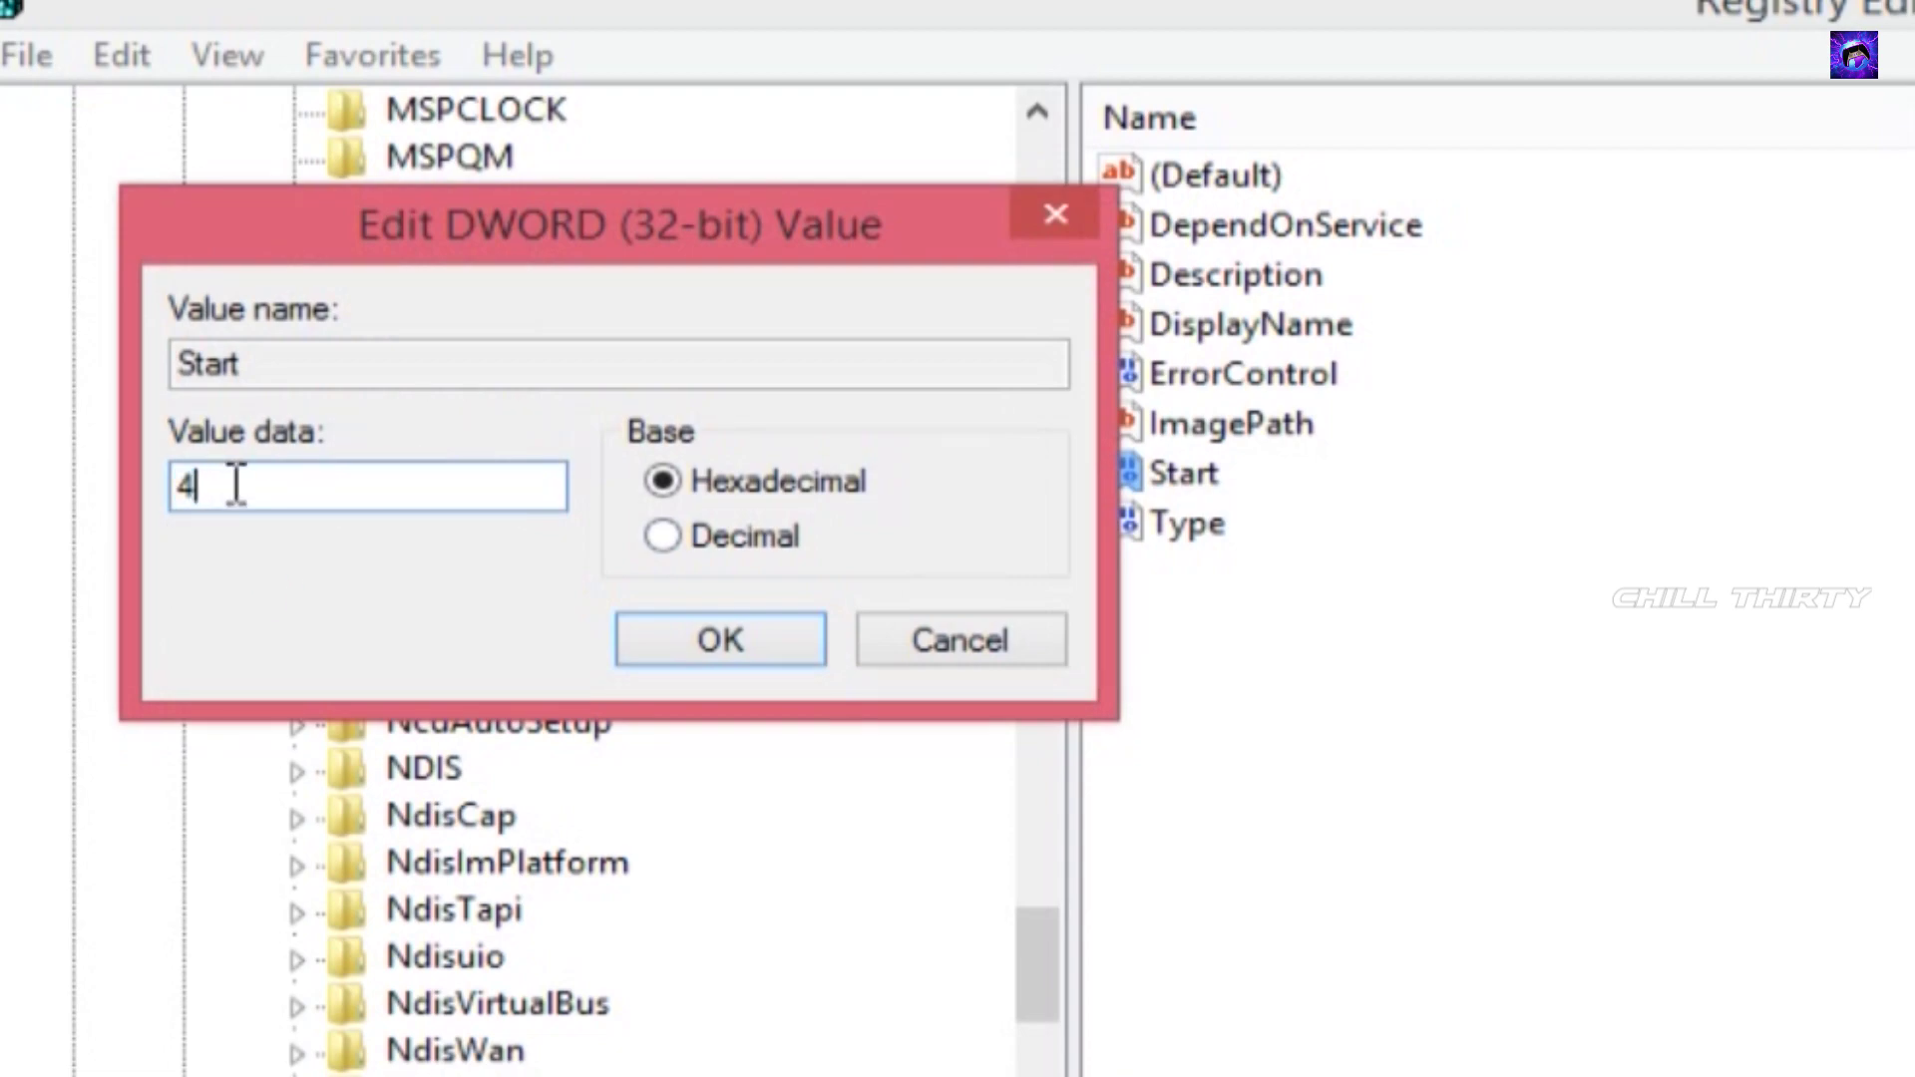
double_click(232, 499)
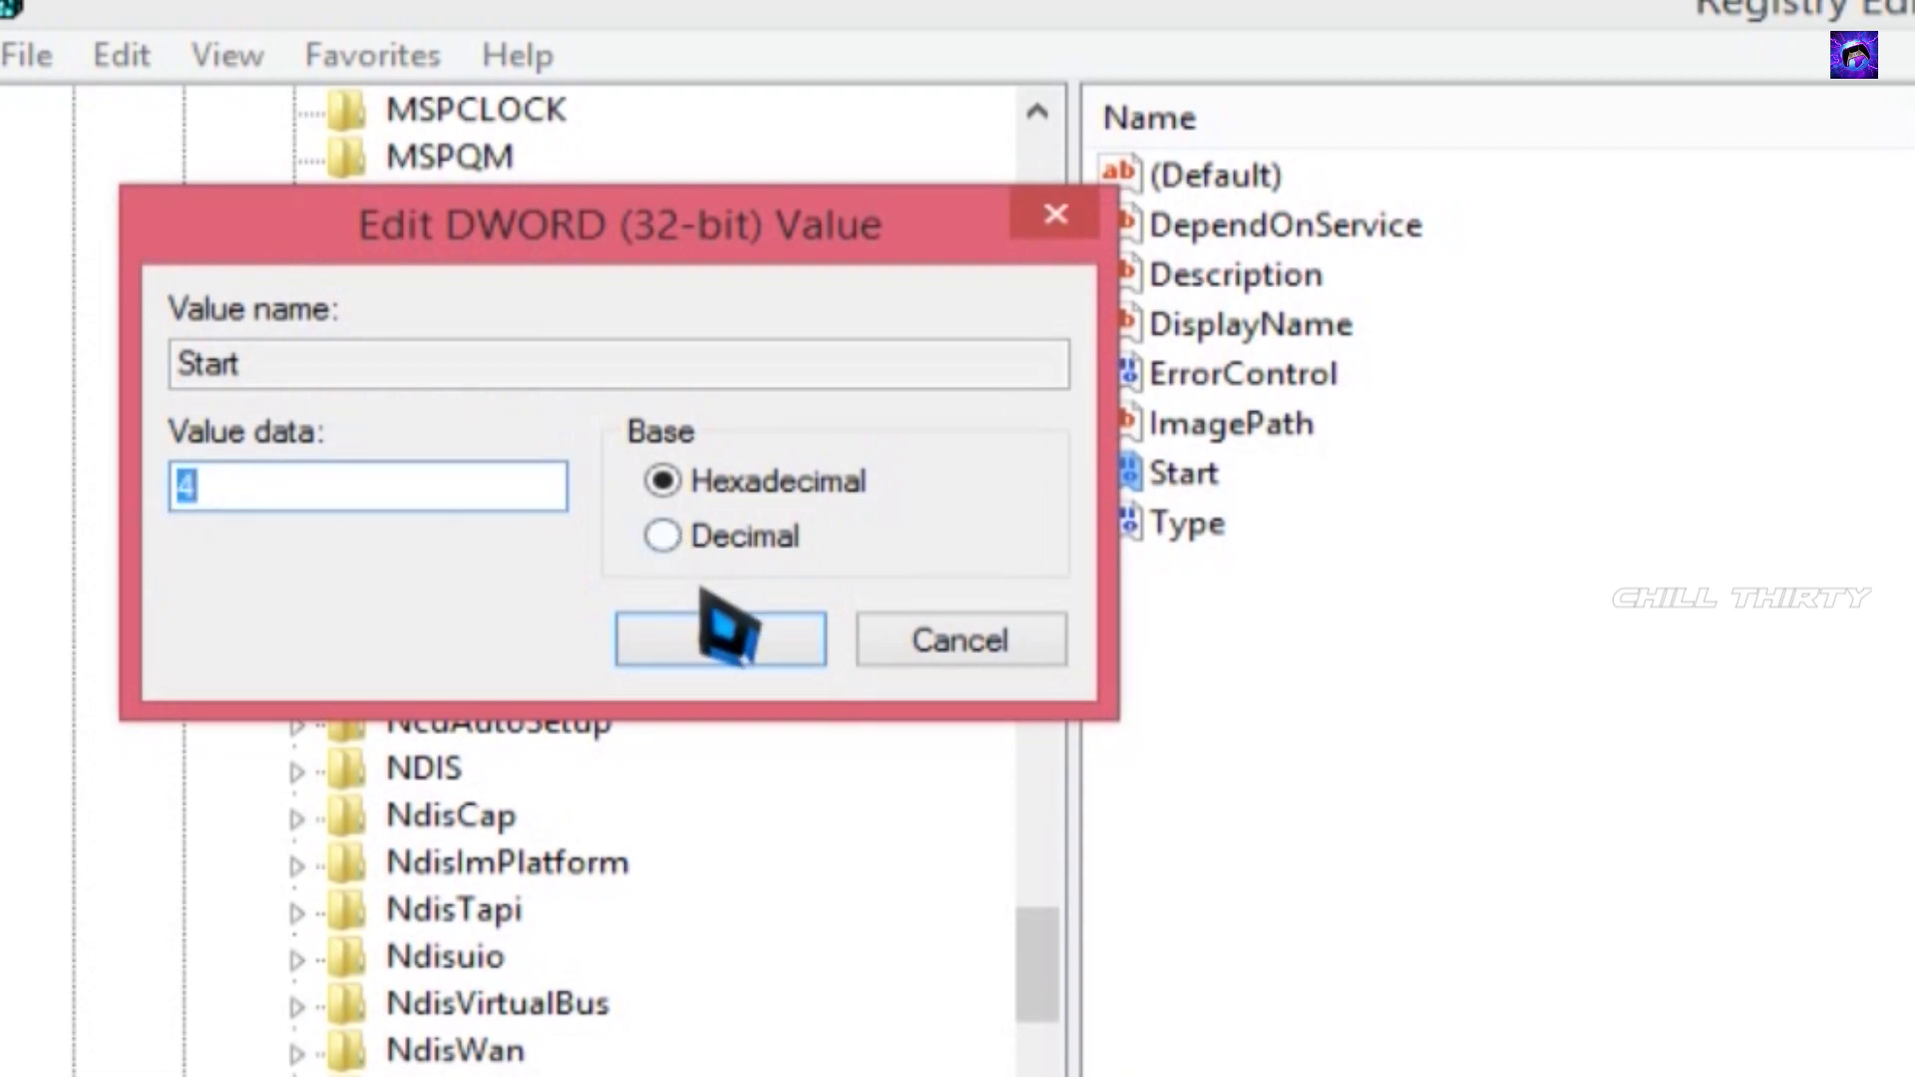
left_click(713, 648)
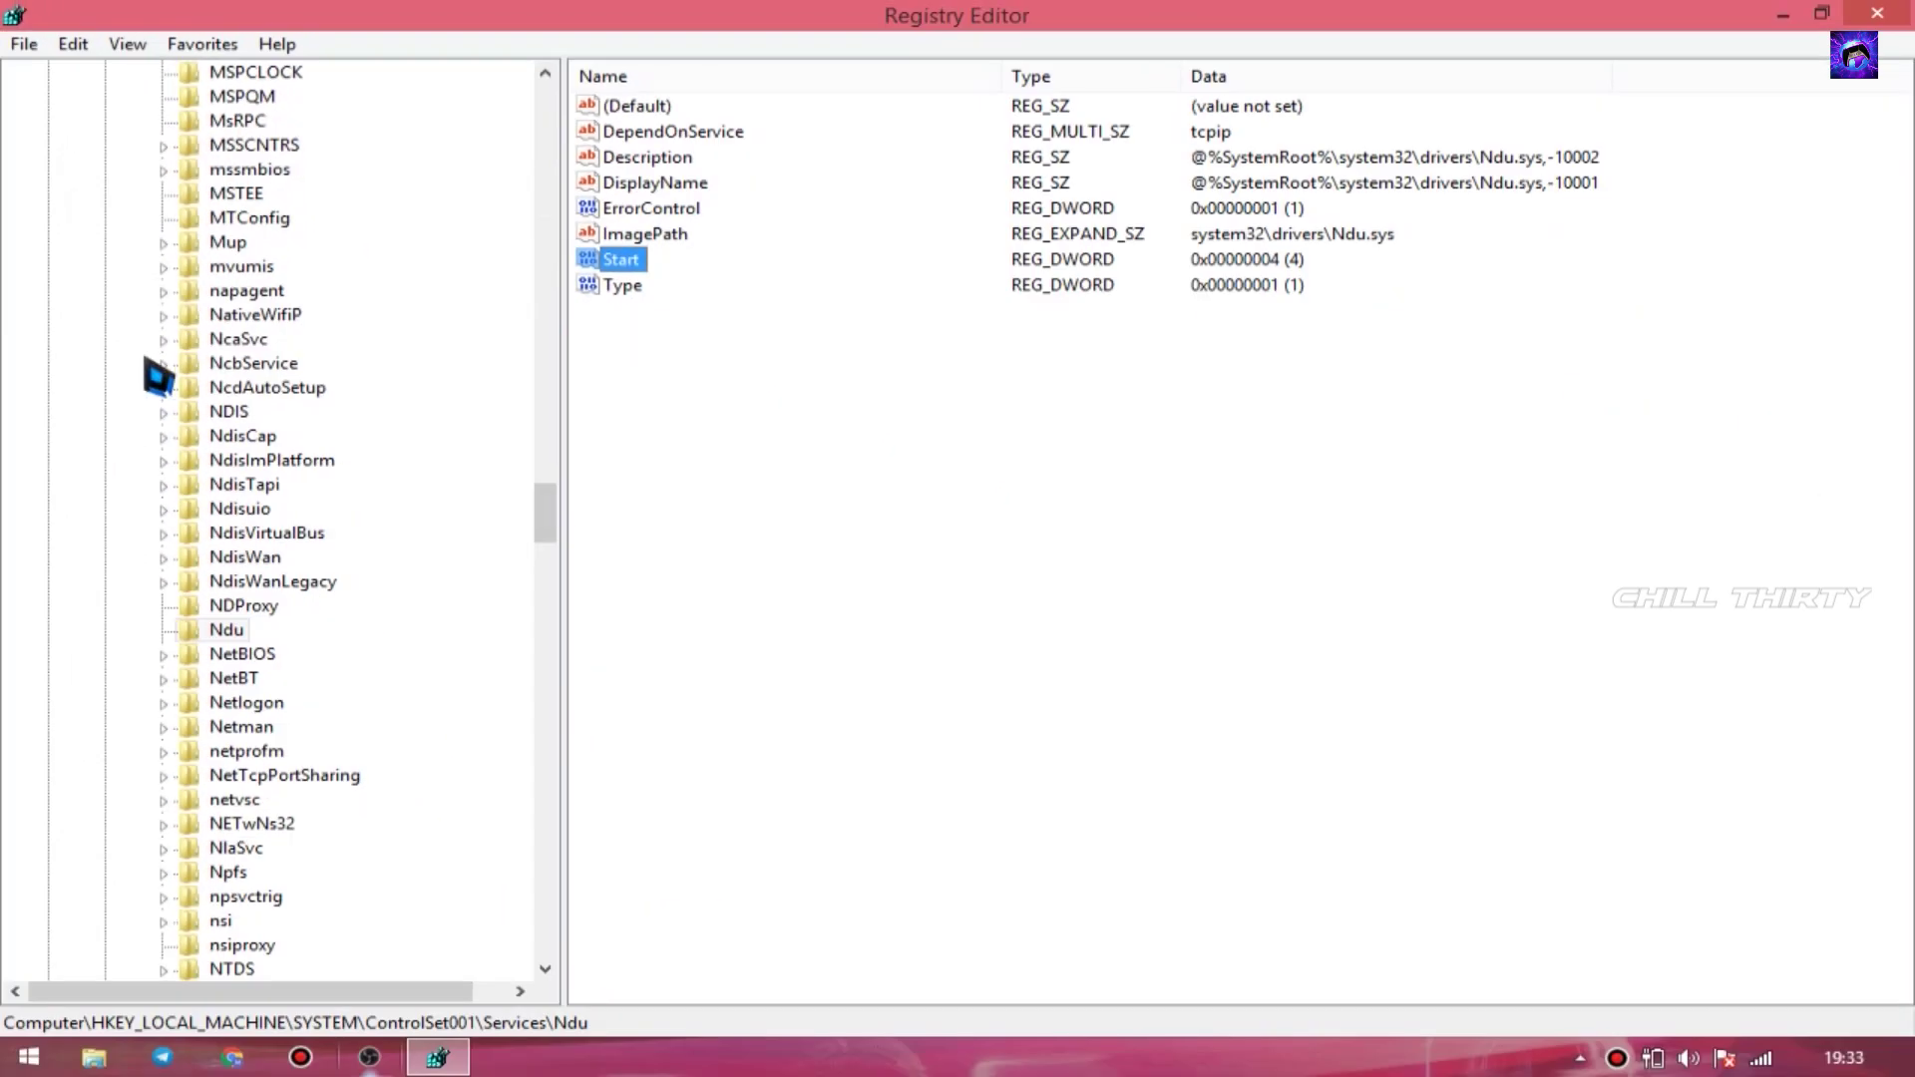
- Collapse the Services, ControlSet001 and SYSTEM branches of the registry tree
left_click(289, 365)
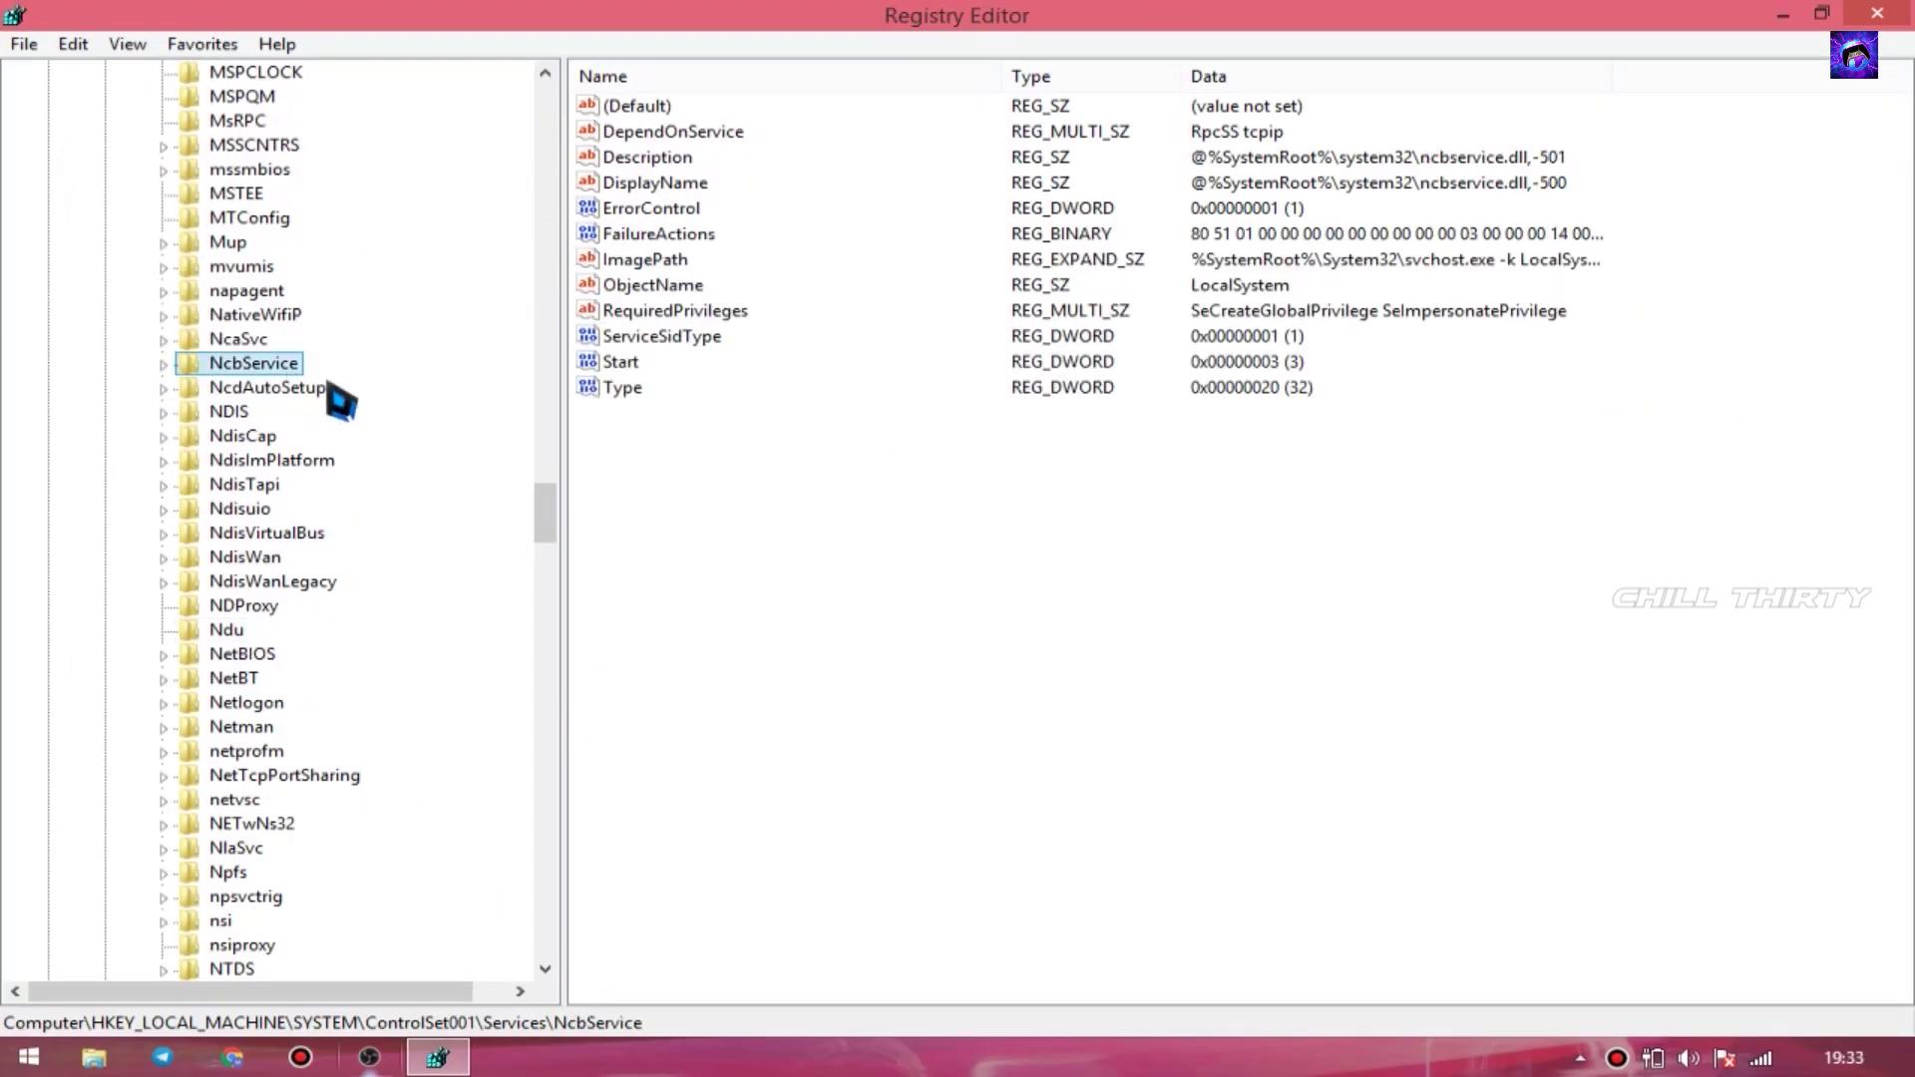
scroll(367, 411, "up", 6)
left_click_drag(555, 465, 483, 107)
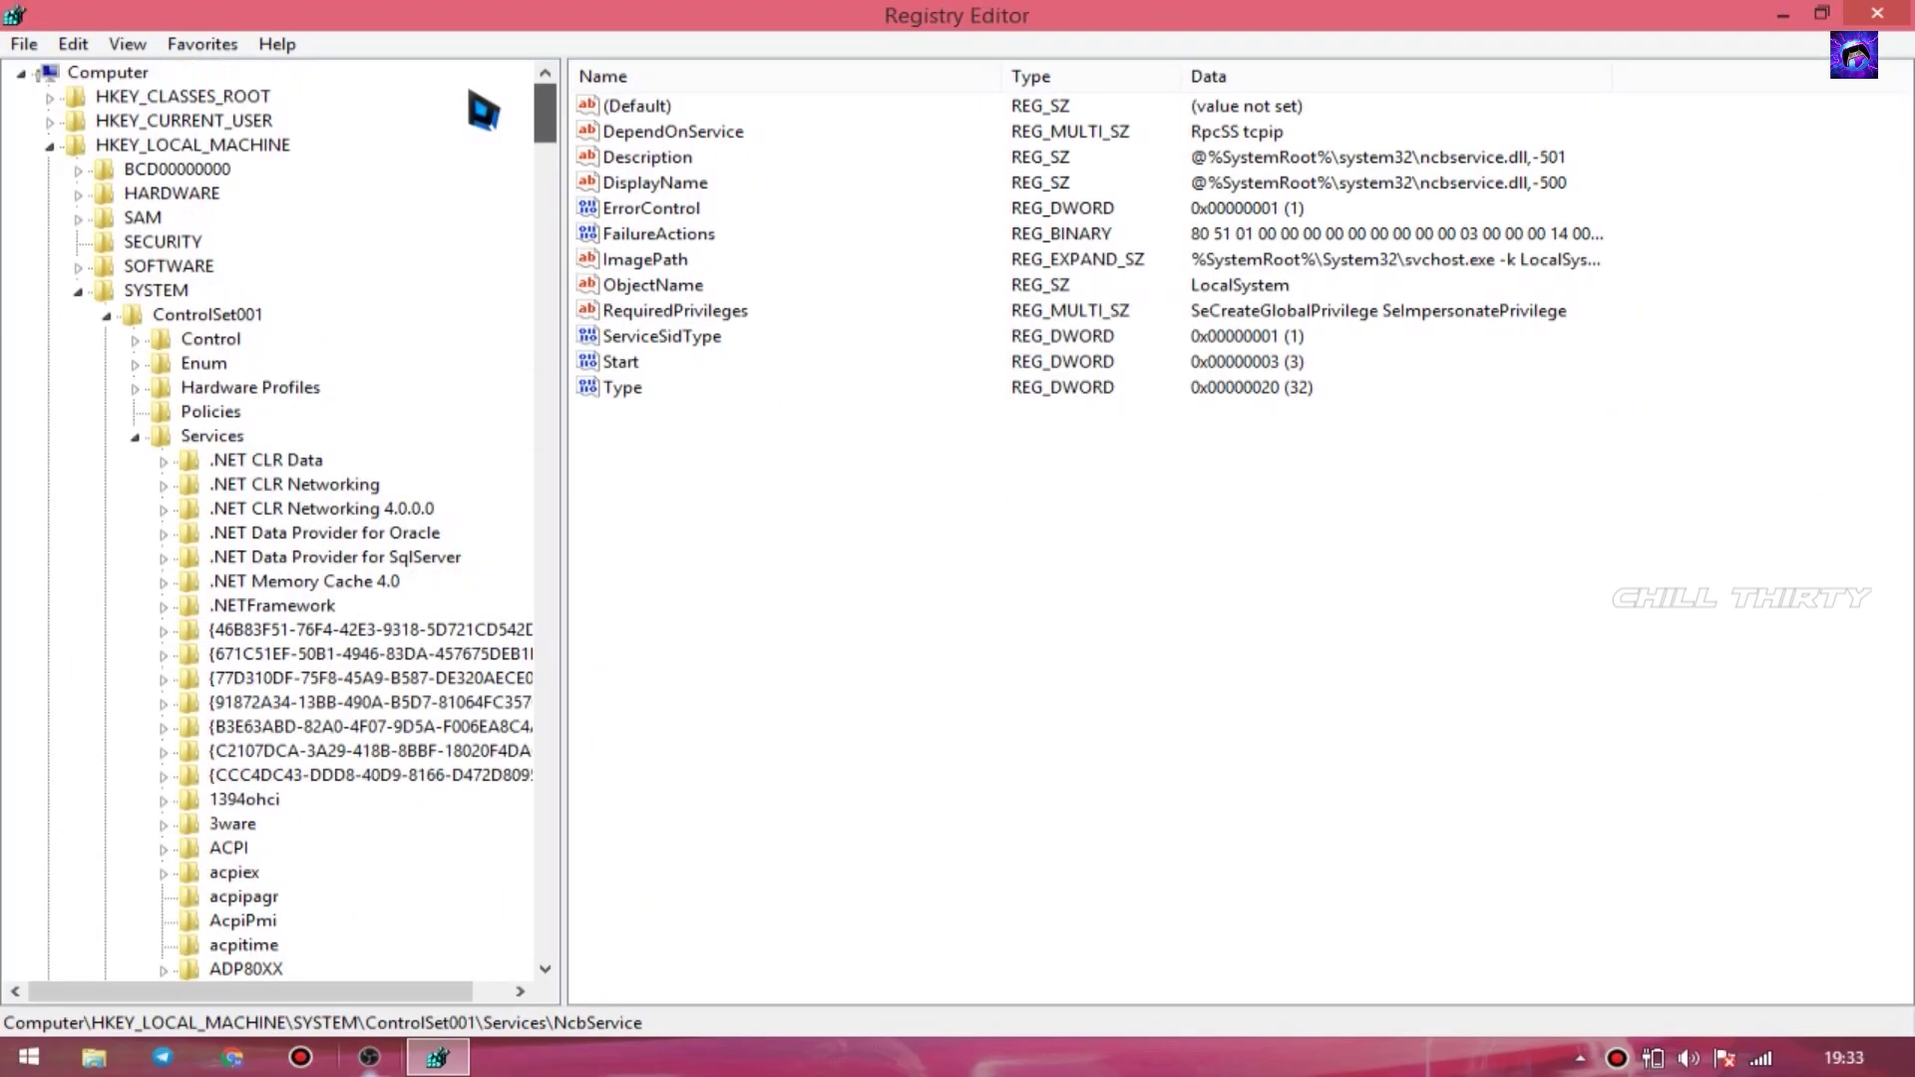
left_click(136, 437)
left_click(107, 315)
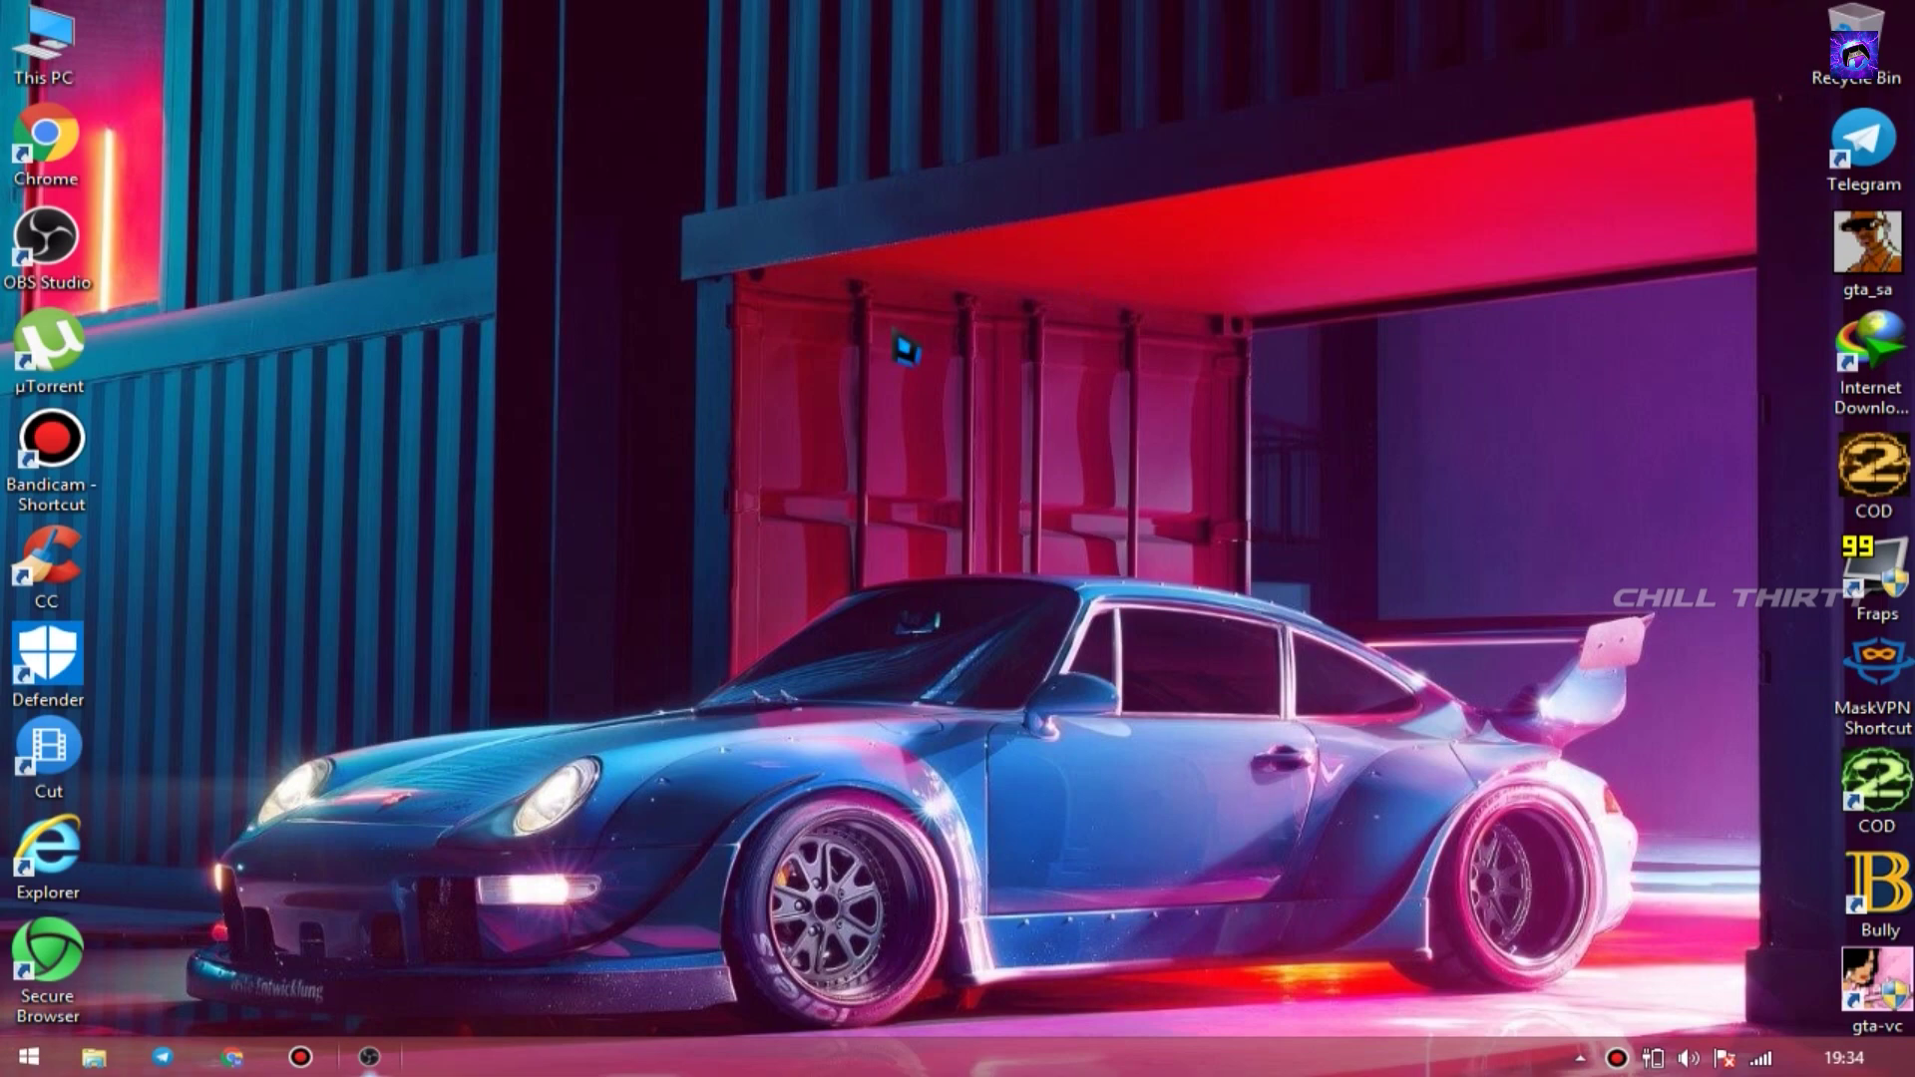
- From This PC's System properties, open Performance Options' Advanced tab showing 768 MB virtual memory
right_click(69, 56)
left_click(171, 340)
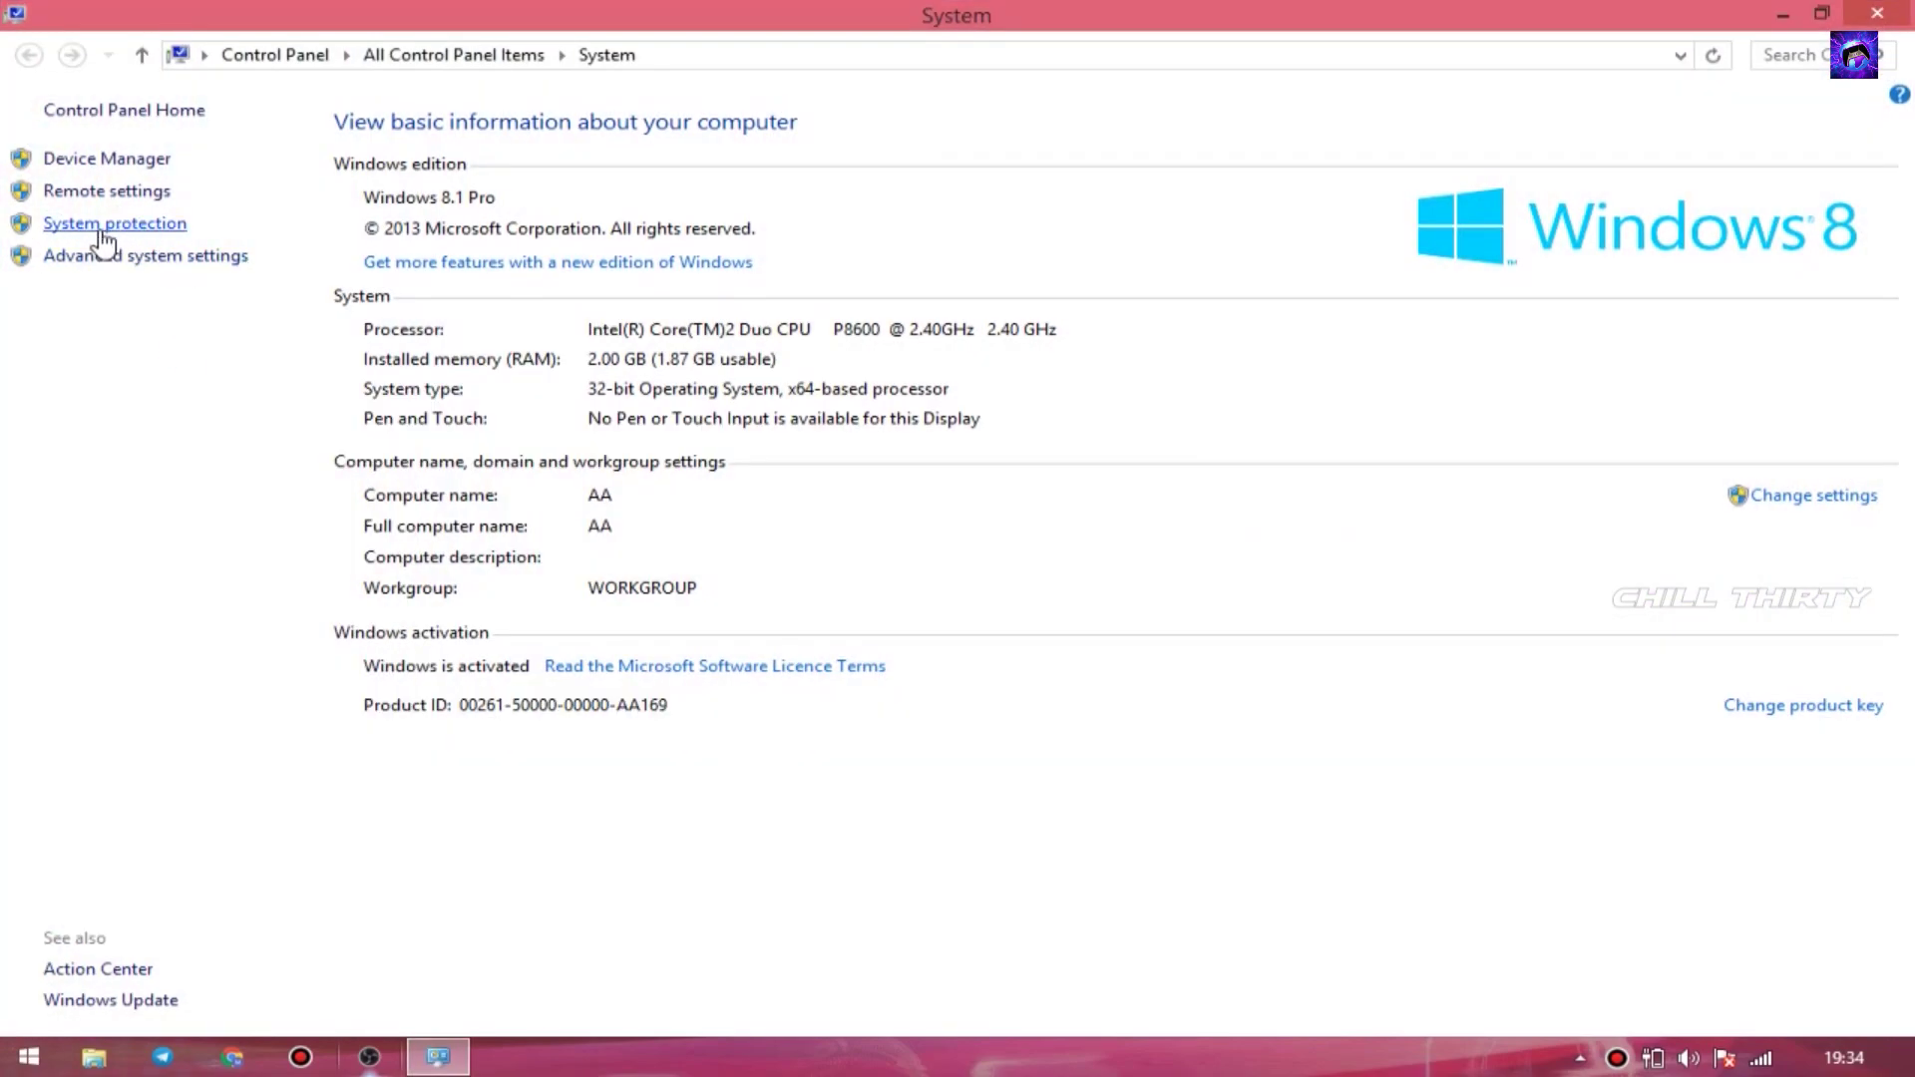
left_click(106, 226)
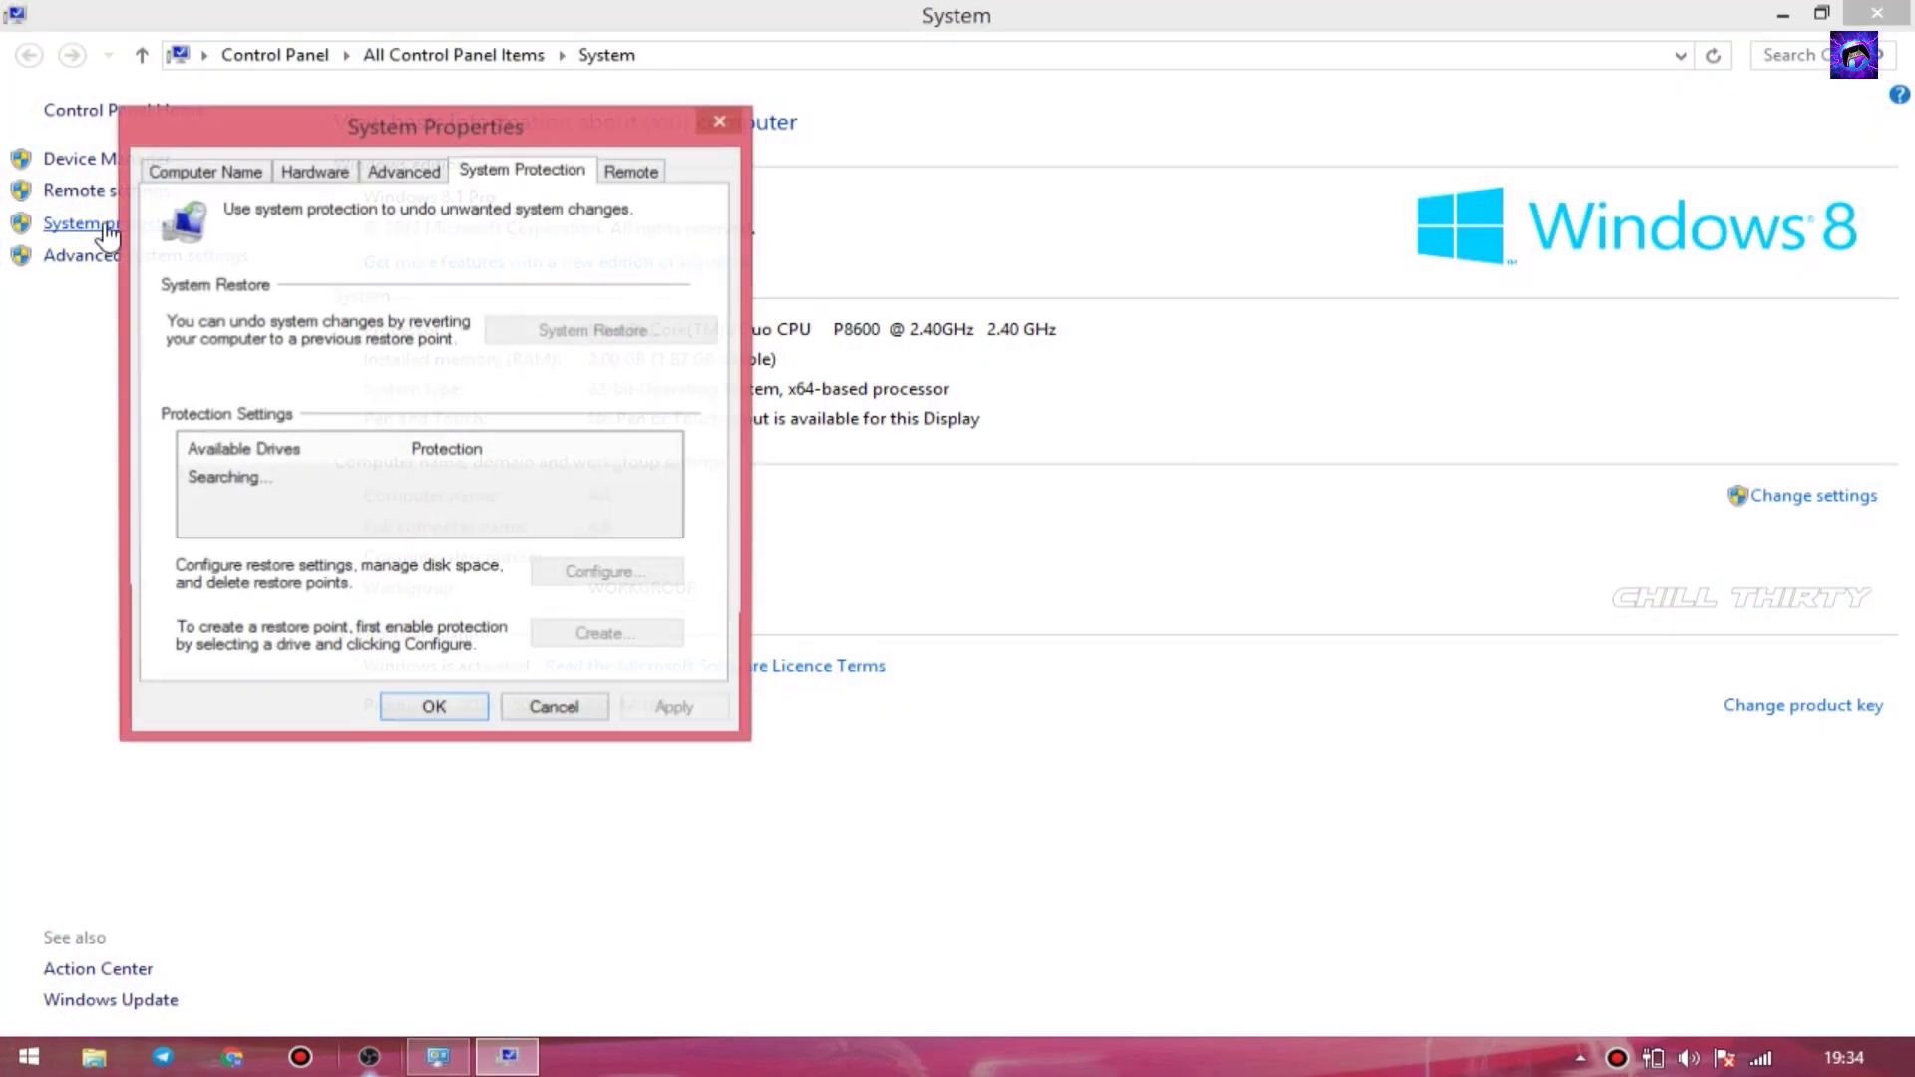
left_click(403, 172)
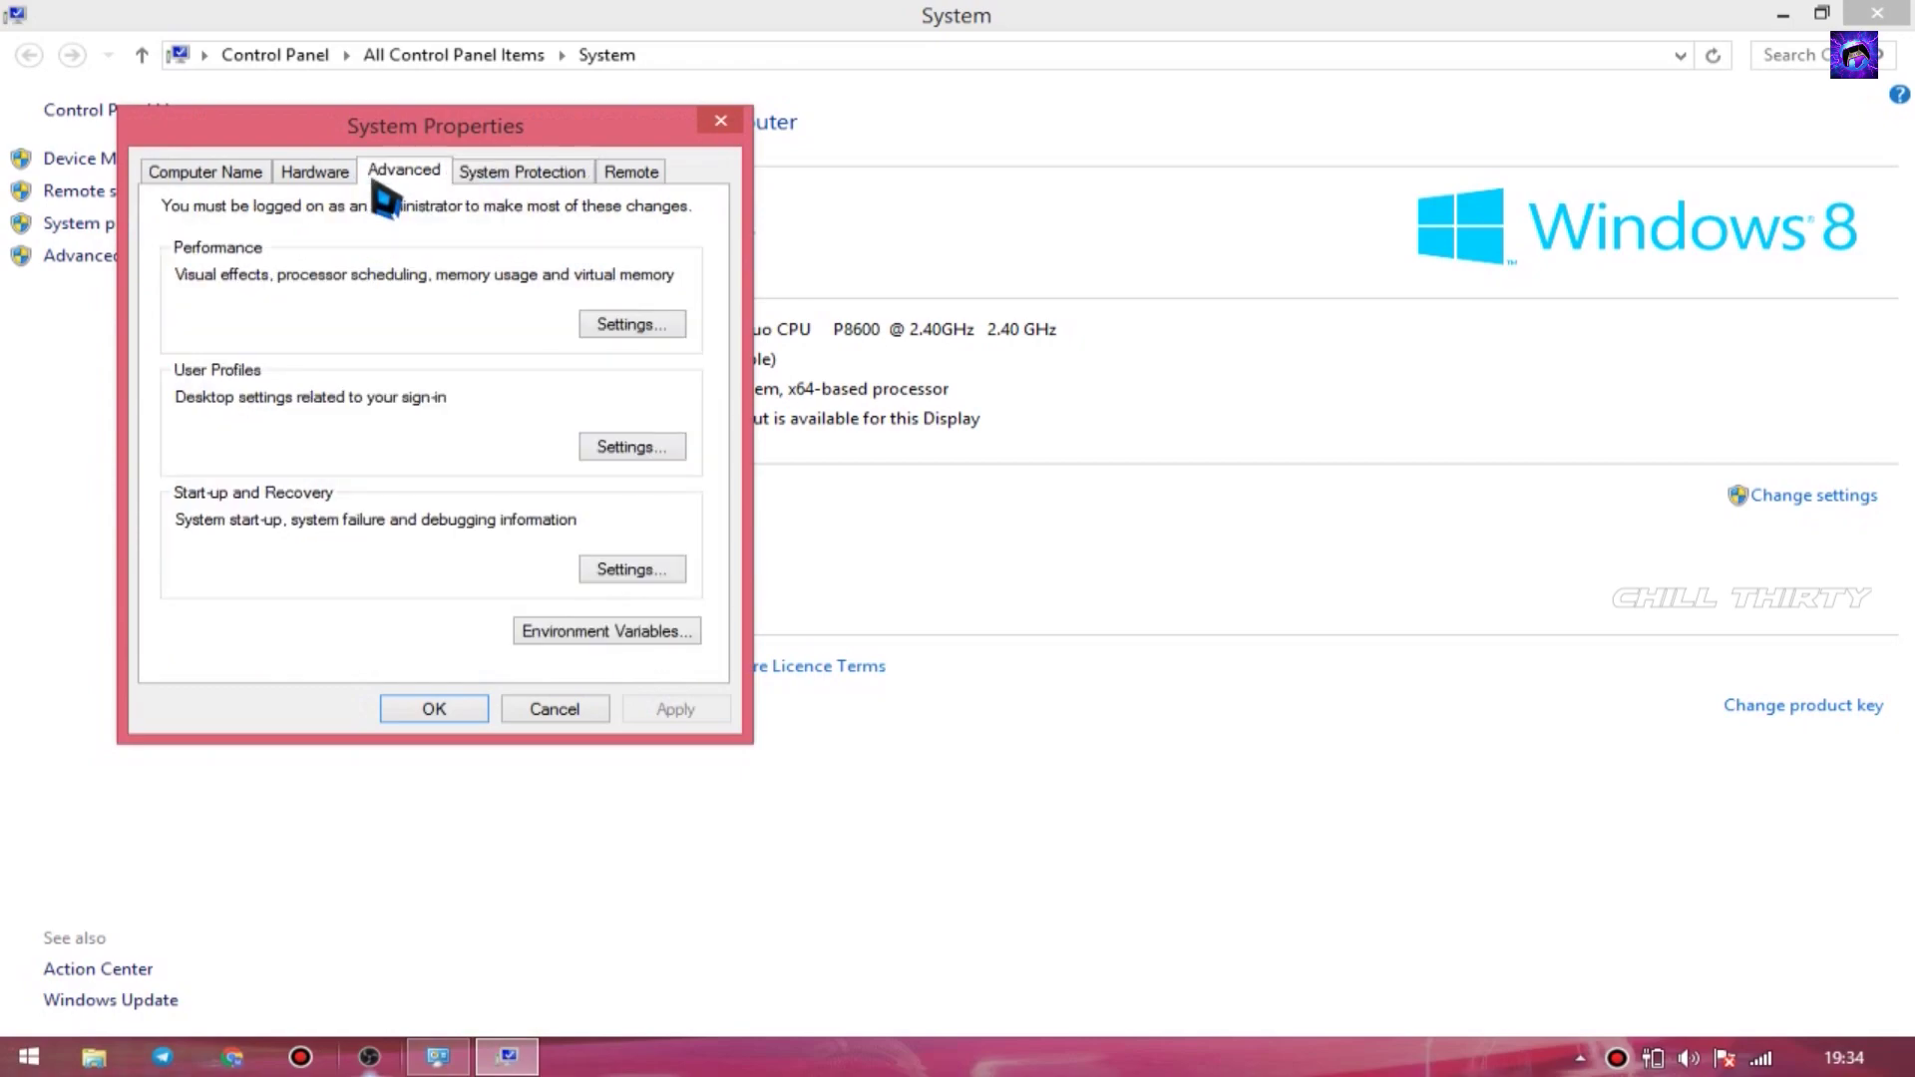
left_click(633, 324)
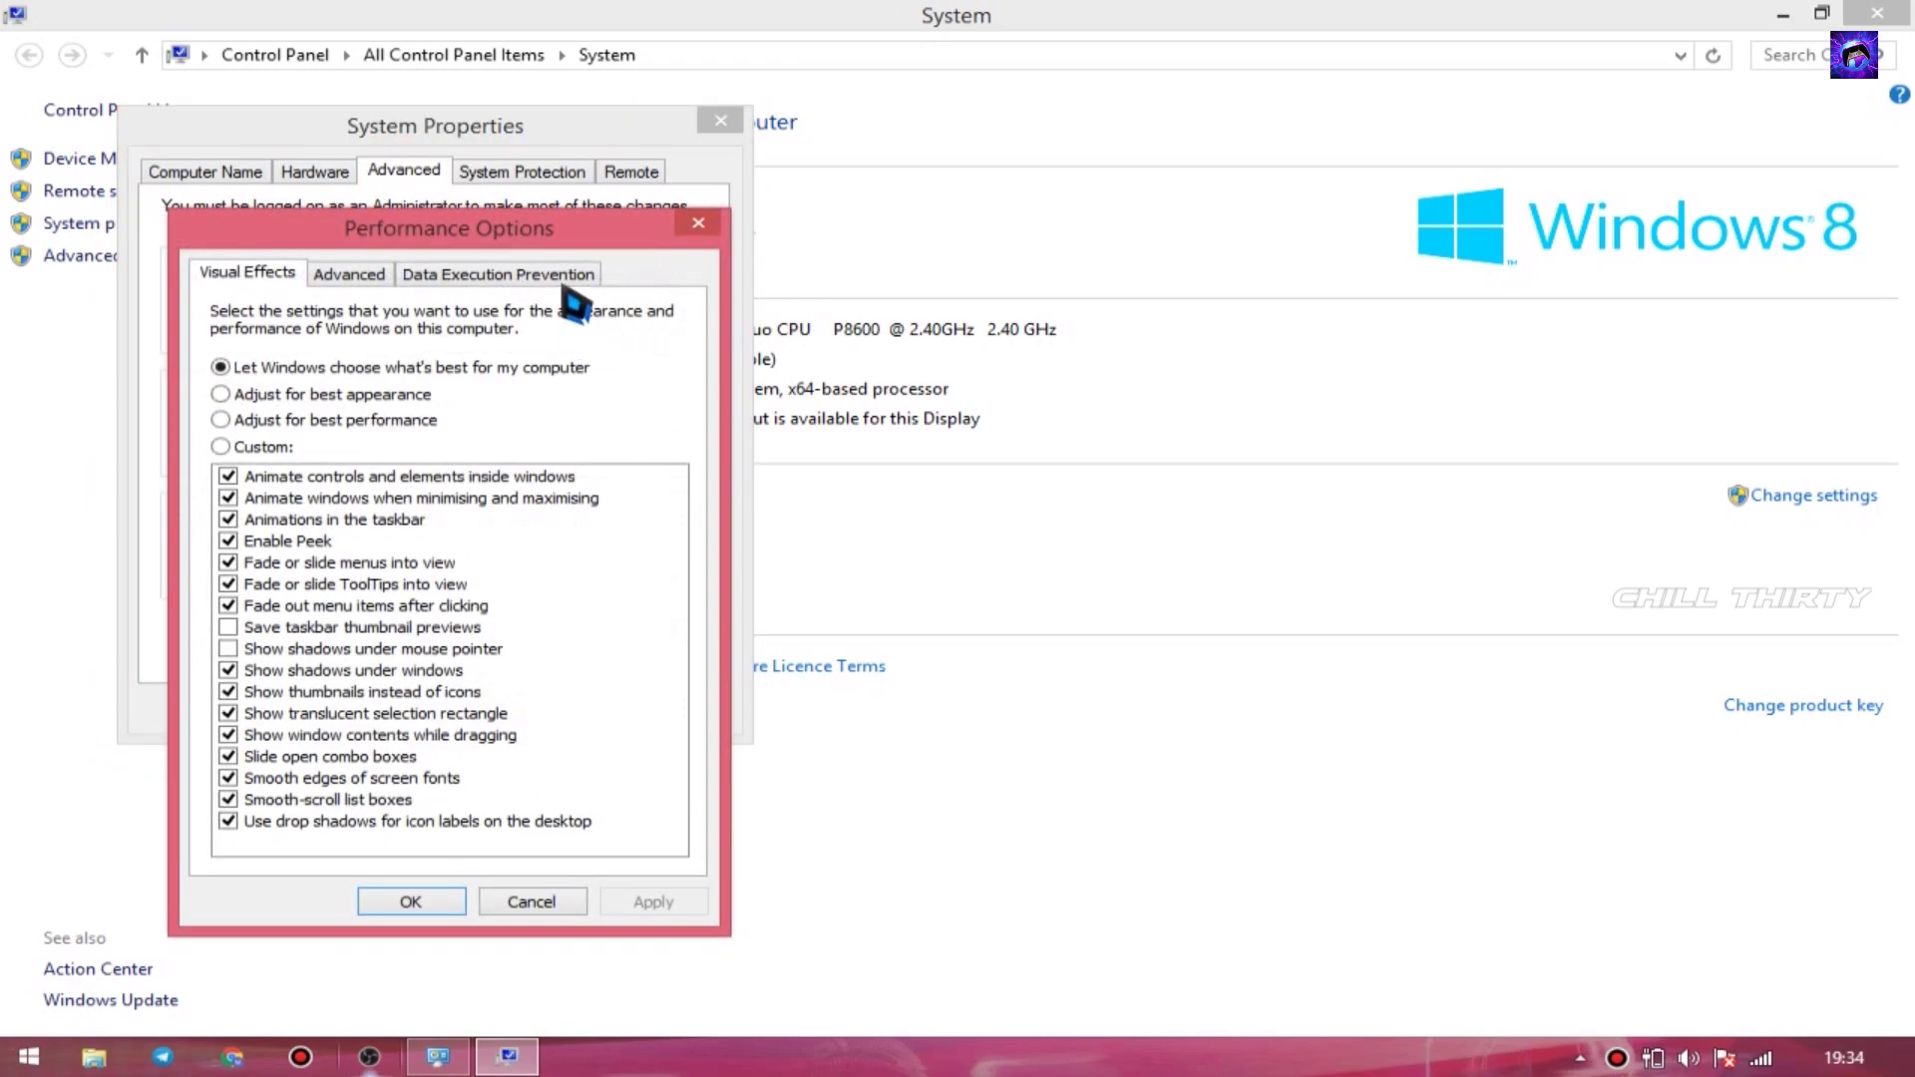
left_click_drag(625, 240, 1057, 199)
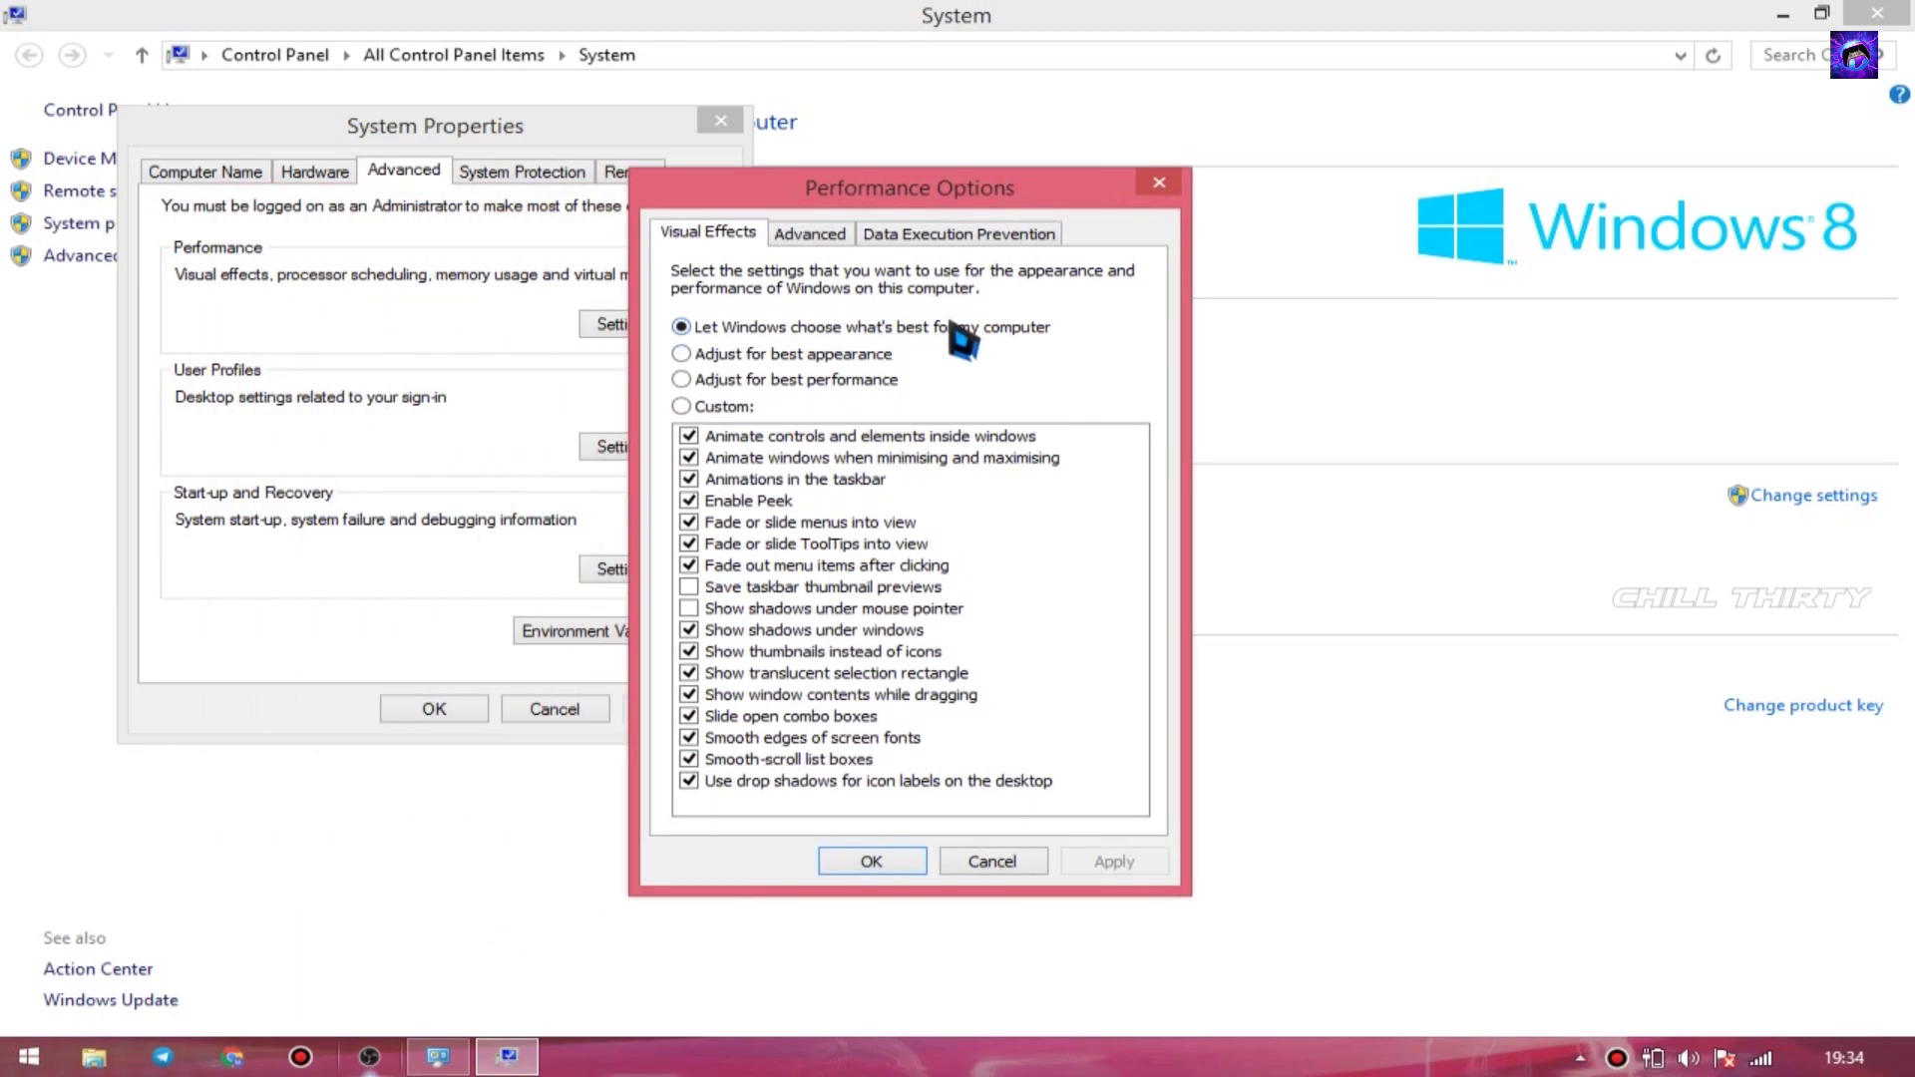
left_click(835, 240)
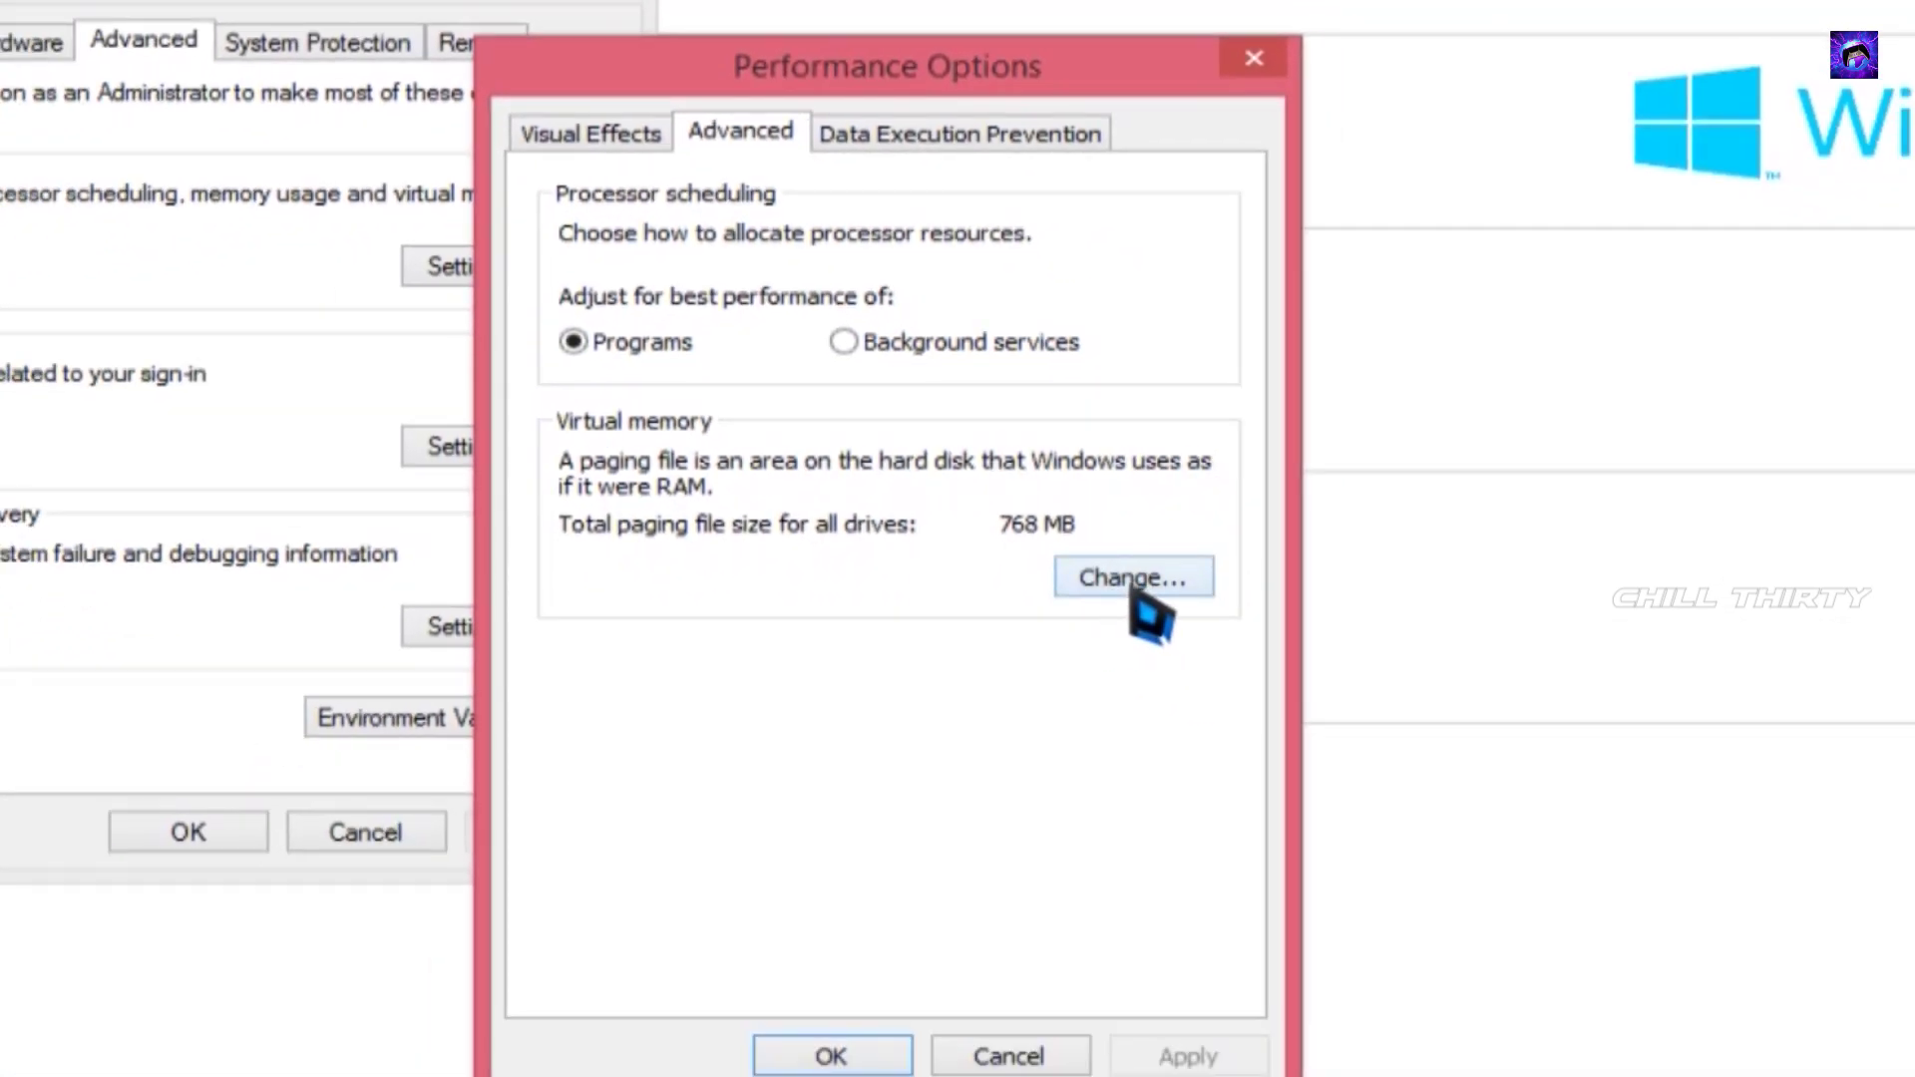
- Replace automatic paging management with a custom 2000–4000 MB paging file on drive G:
left_click(1192, 860)
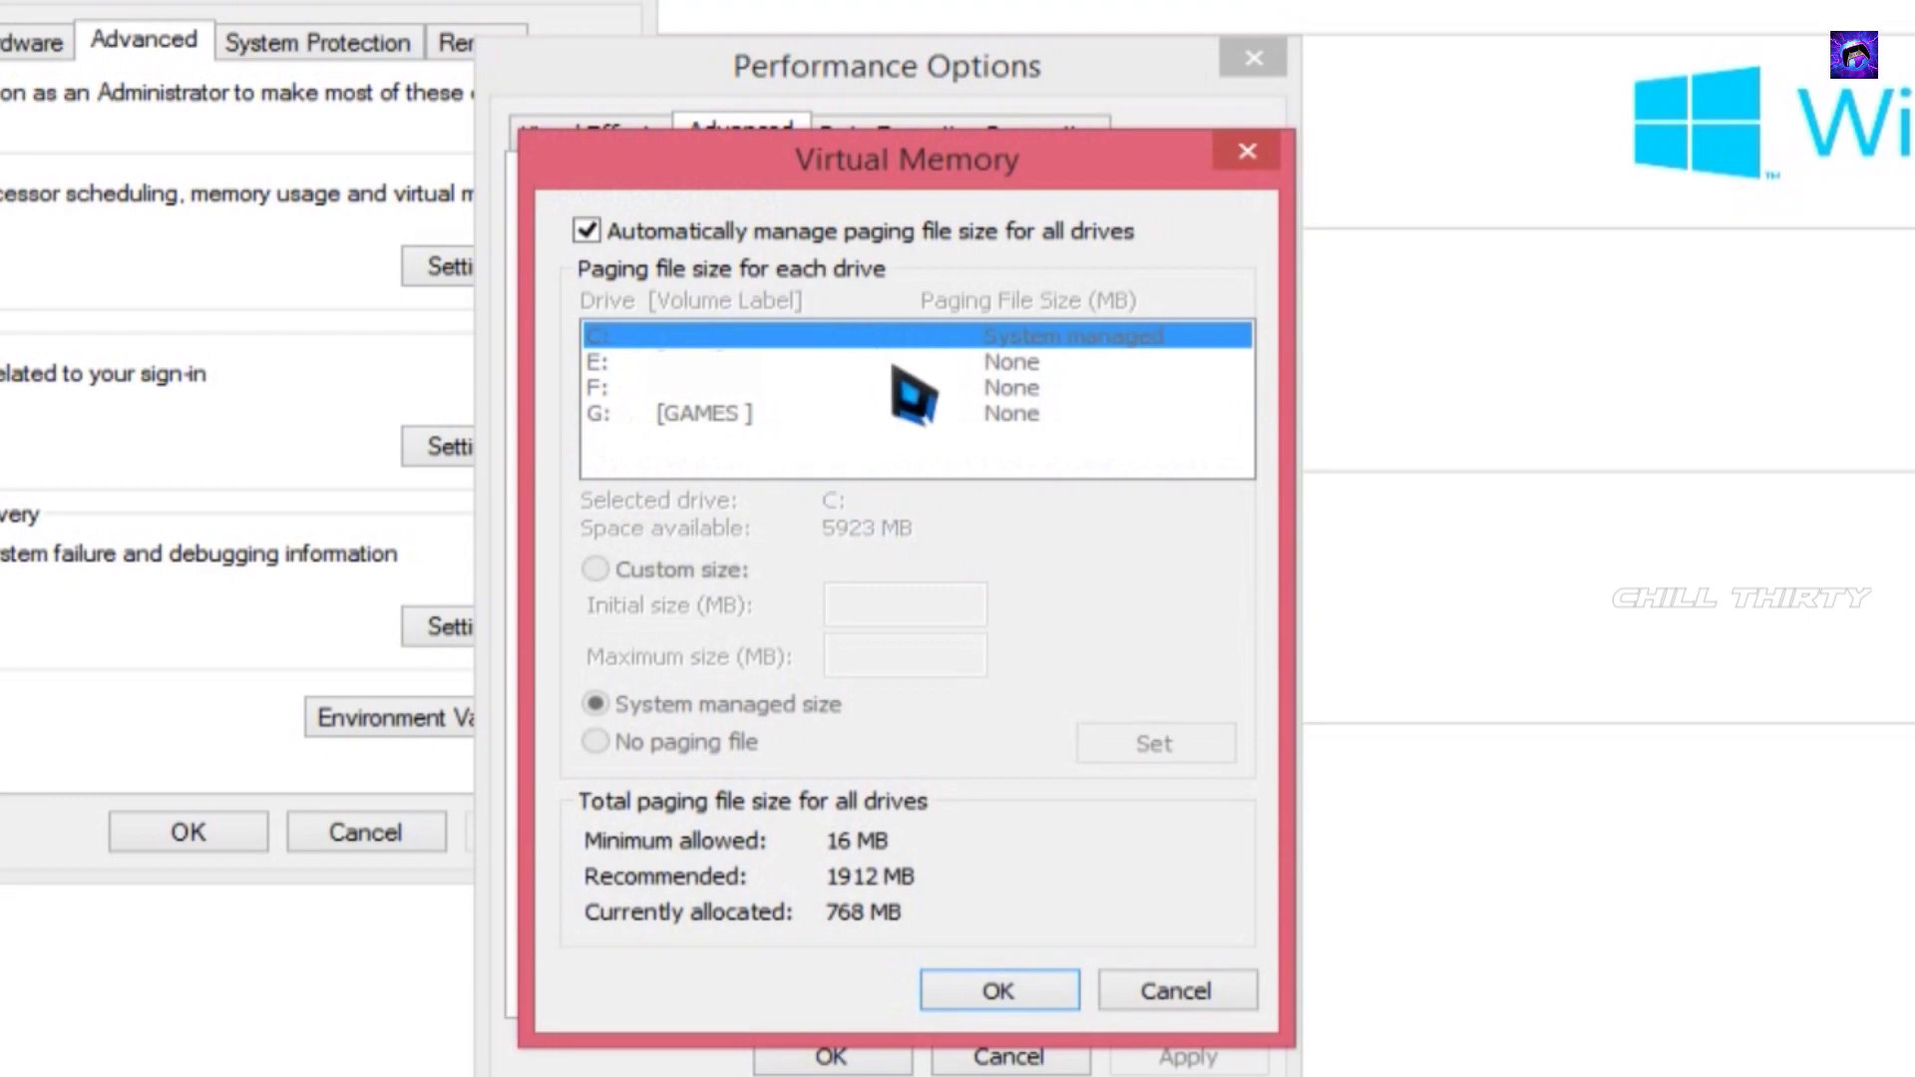
left_click(611, 231)
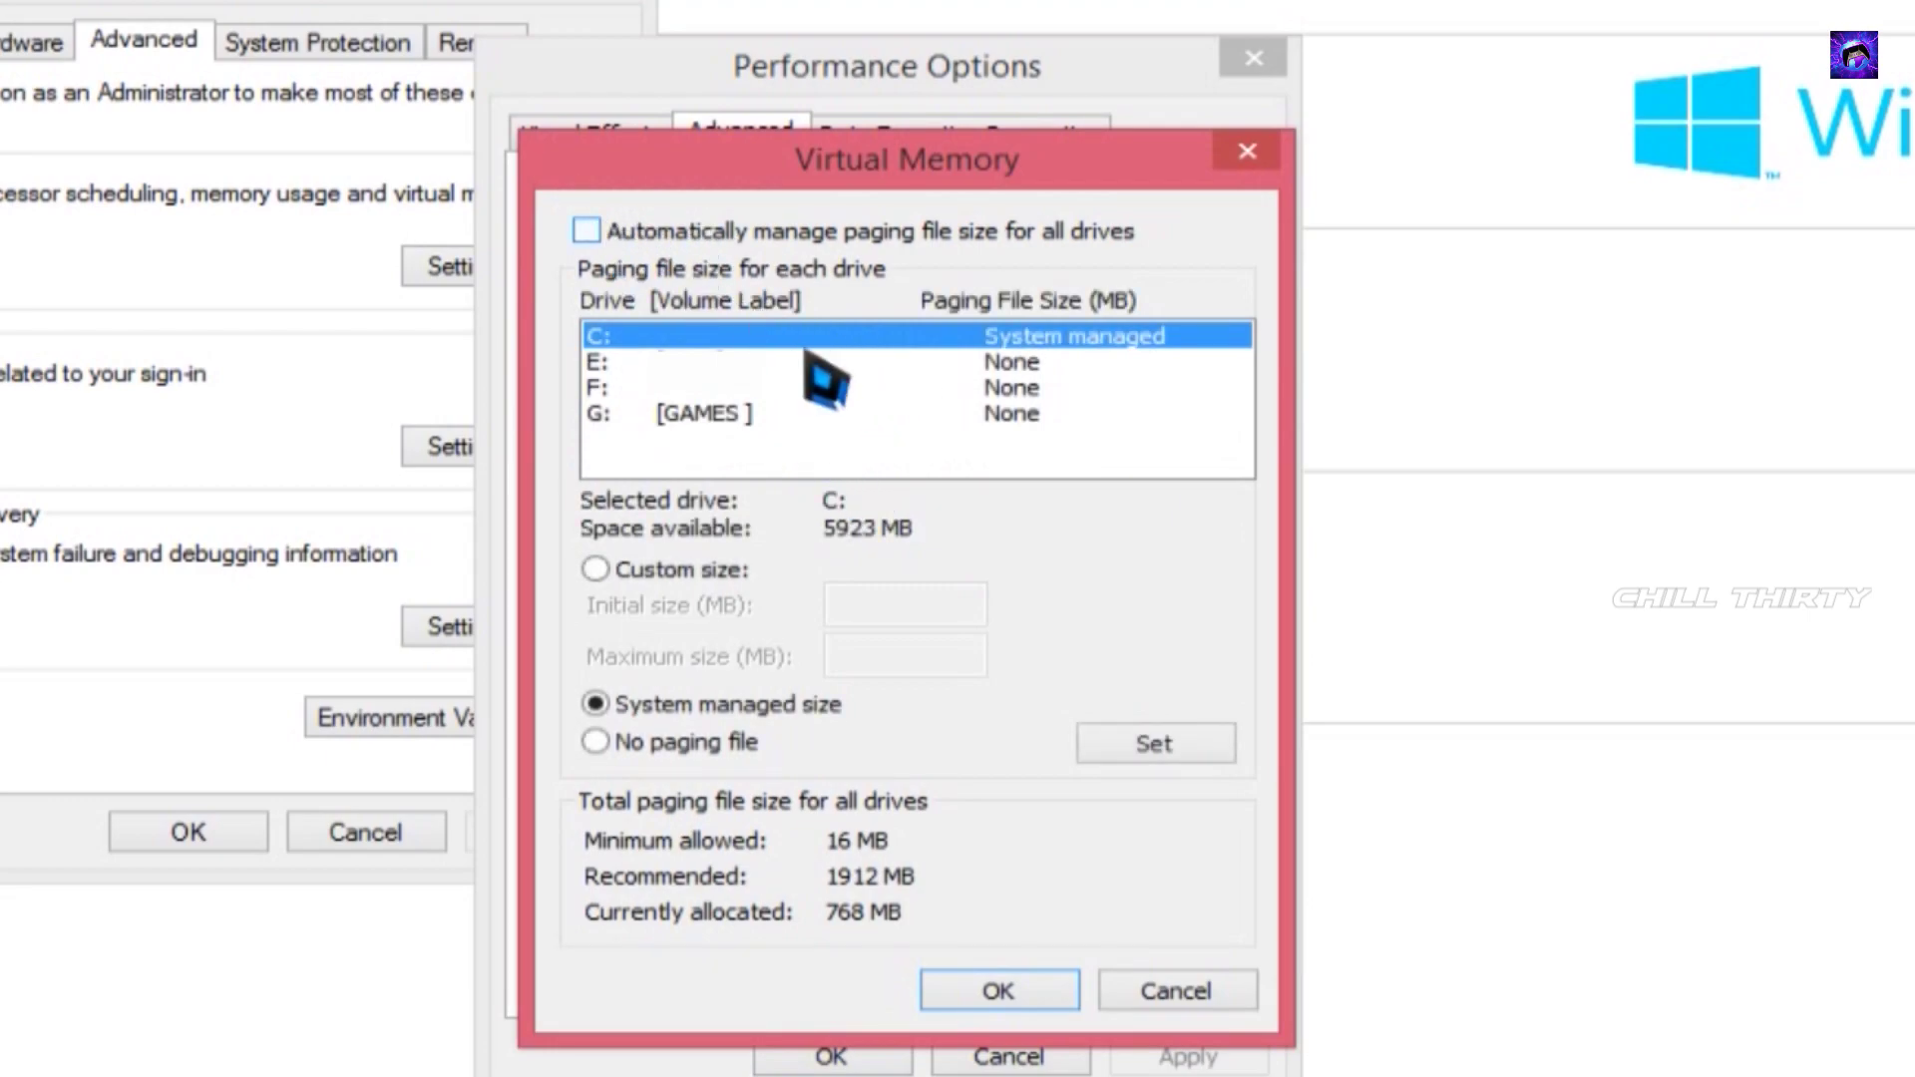
left_click(743, 418)
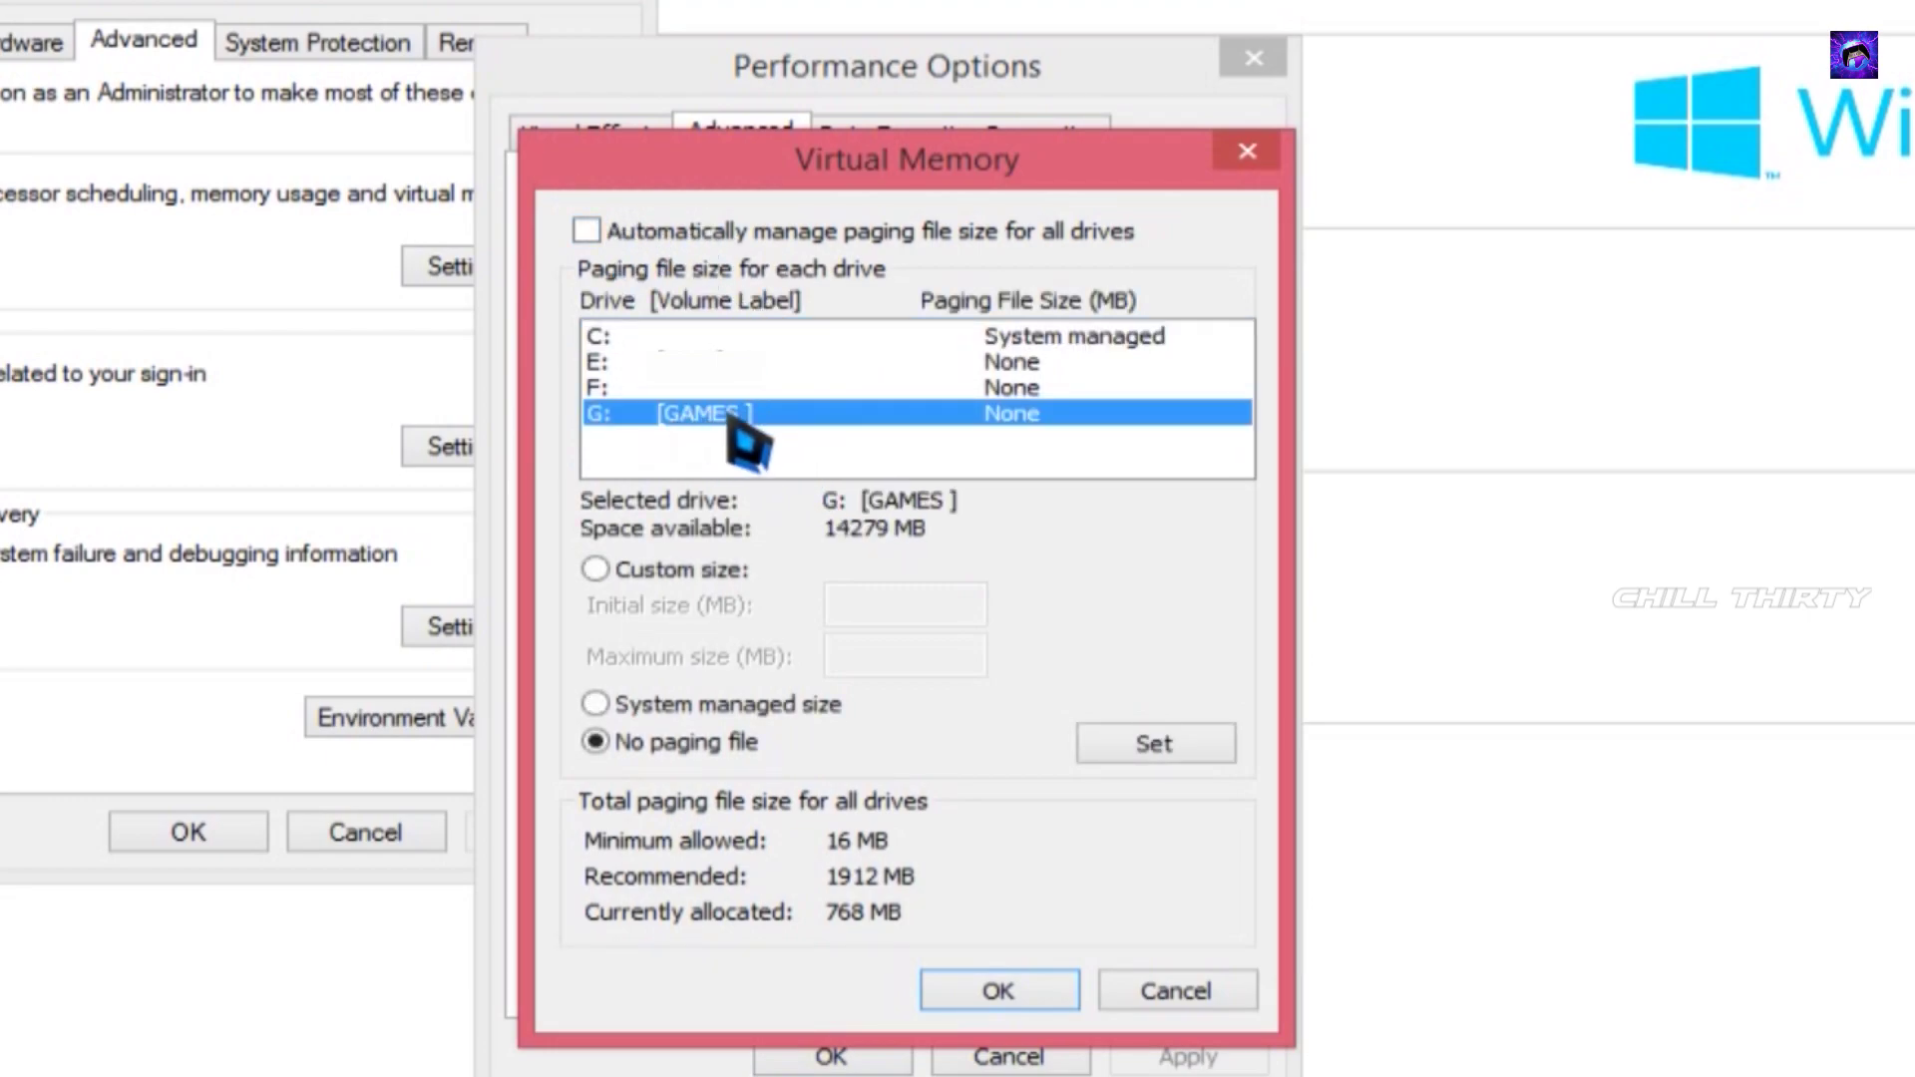
left_click(686, 574)
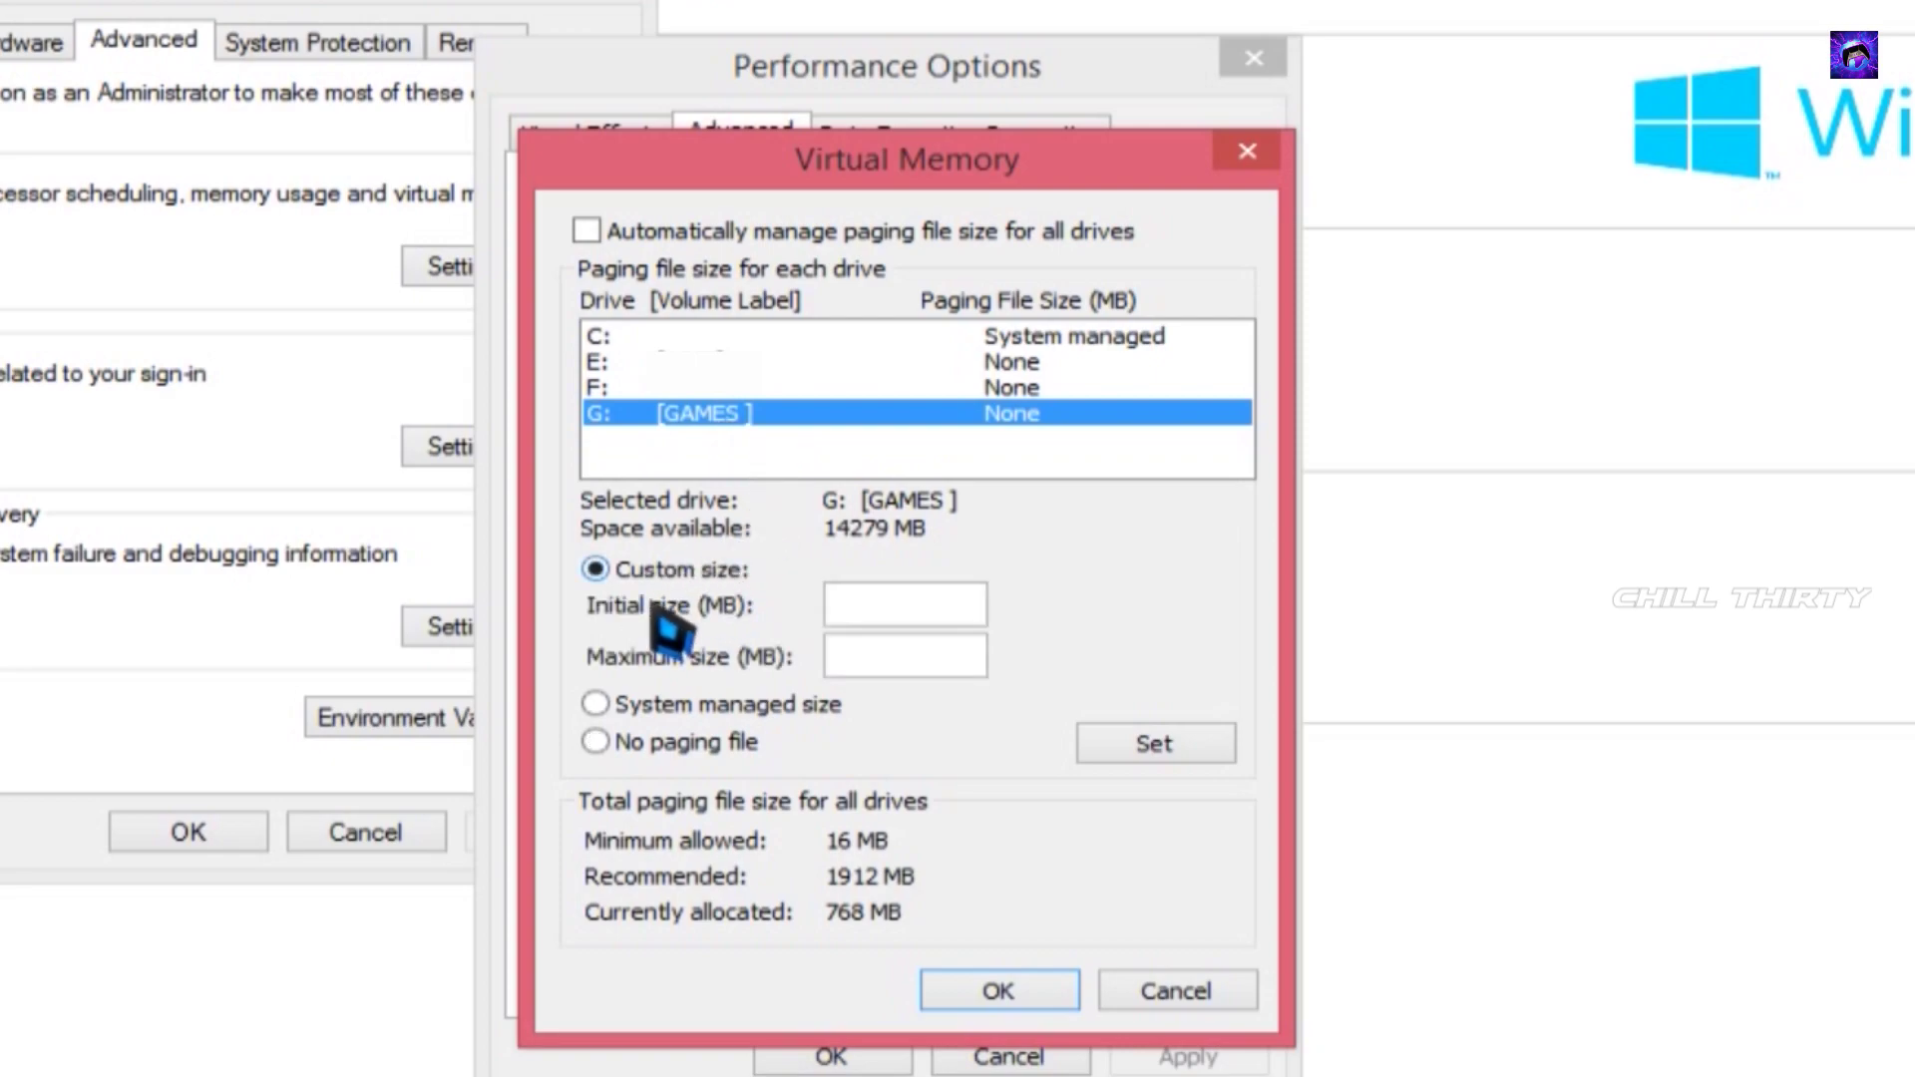
left_click(885, 606)
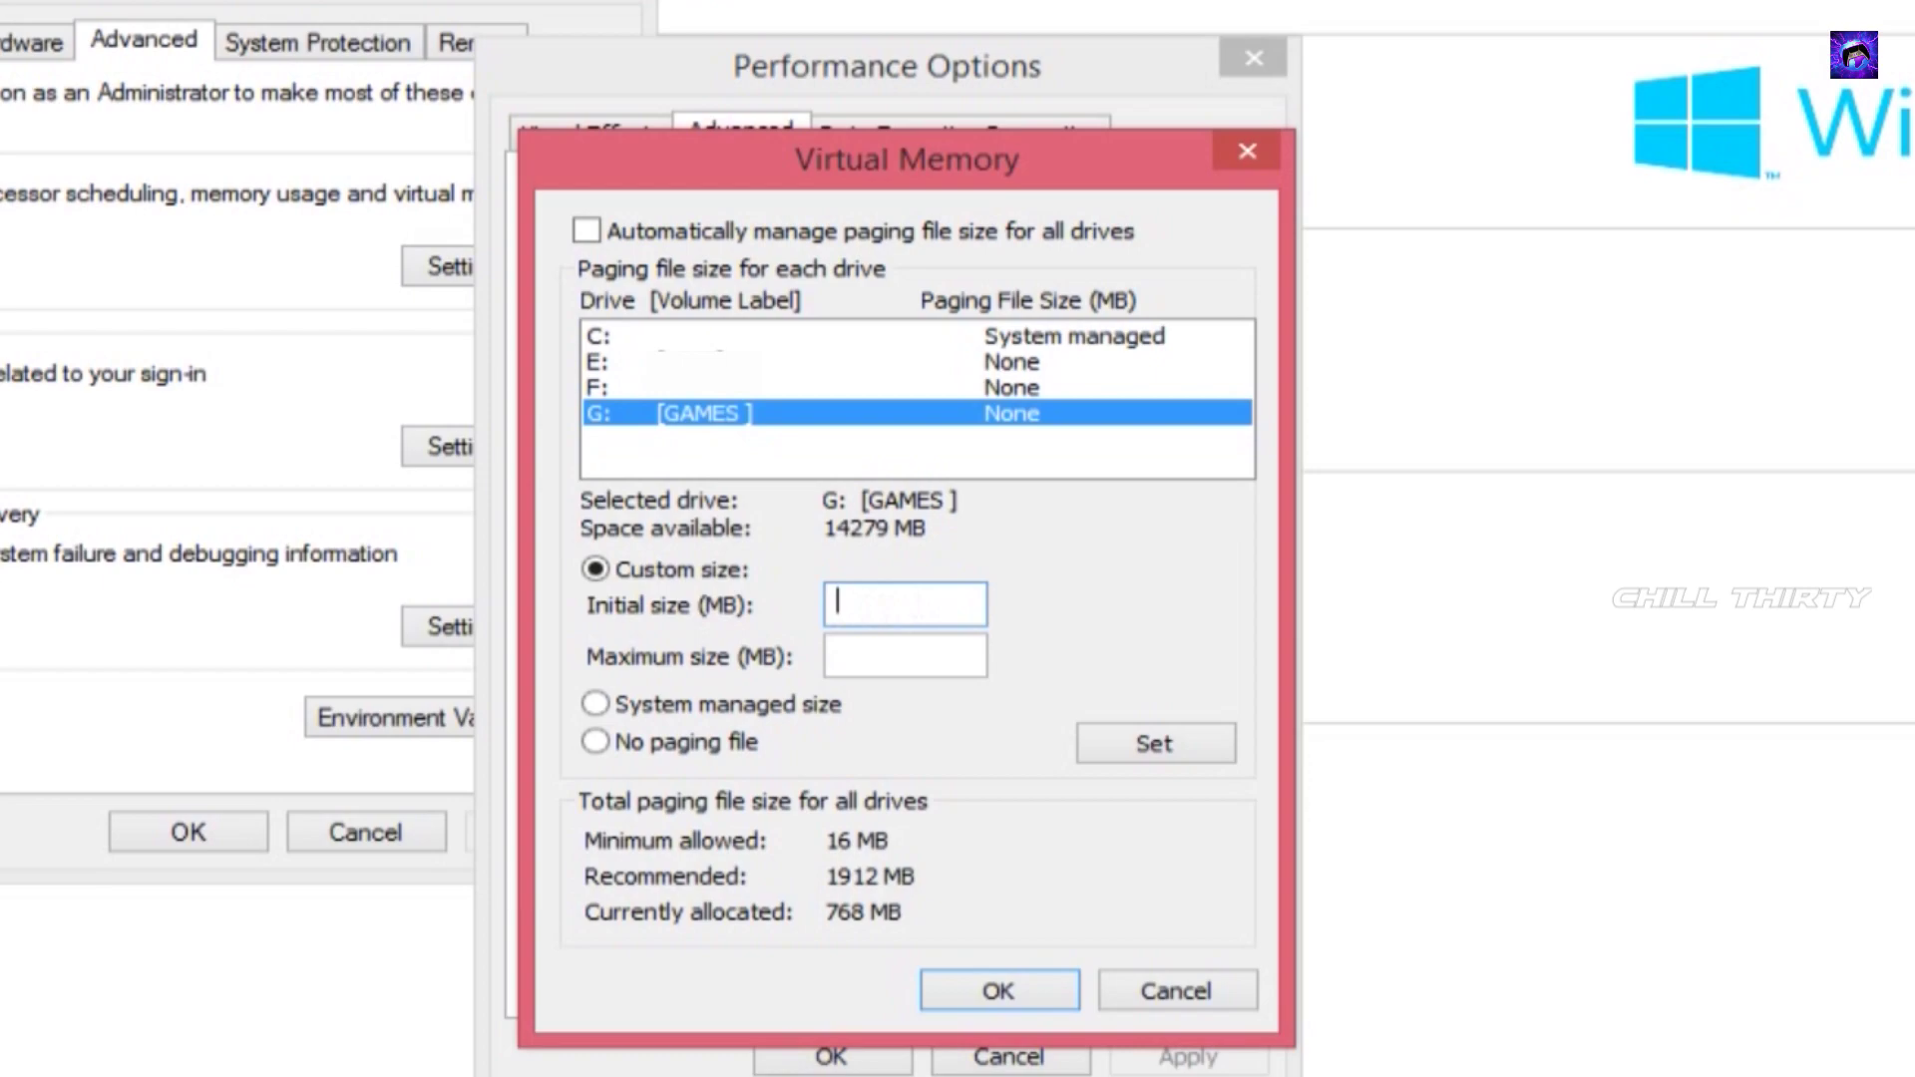
type("2000")
left_click(865, 670)
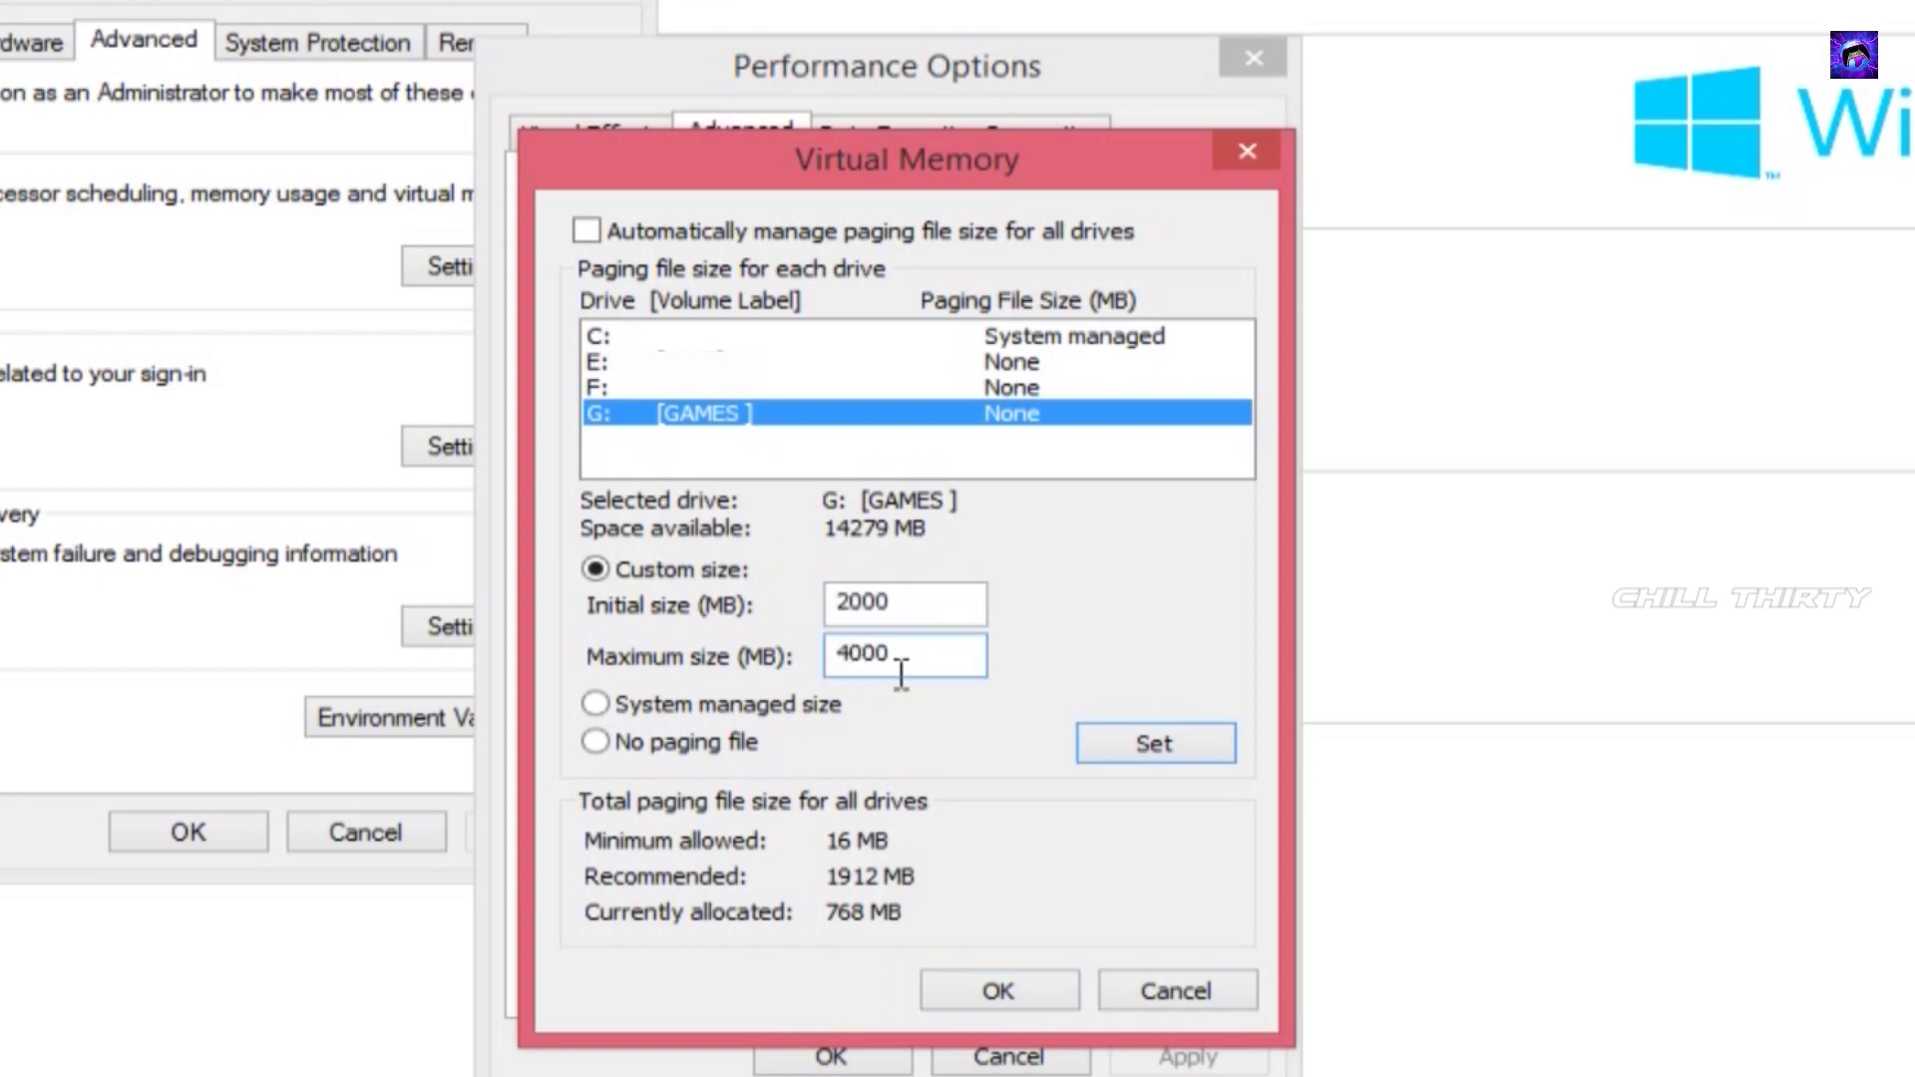
left_click(1138, 755)
left_click(965, 990)
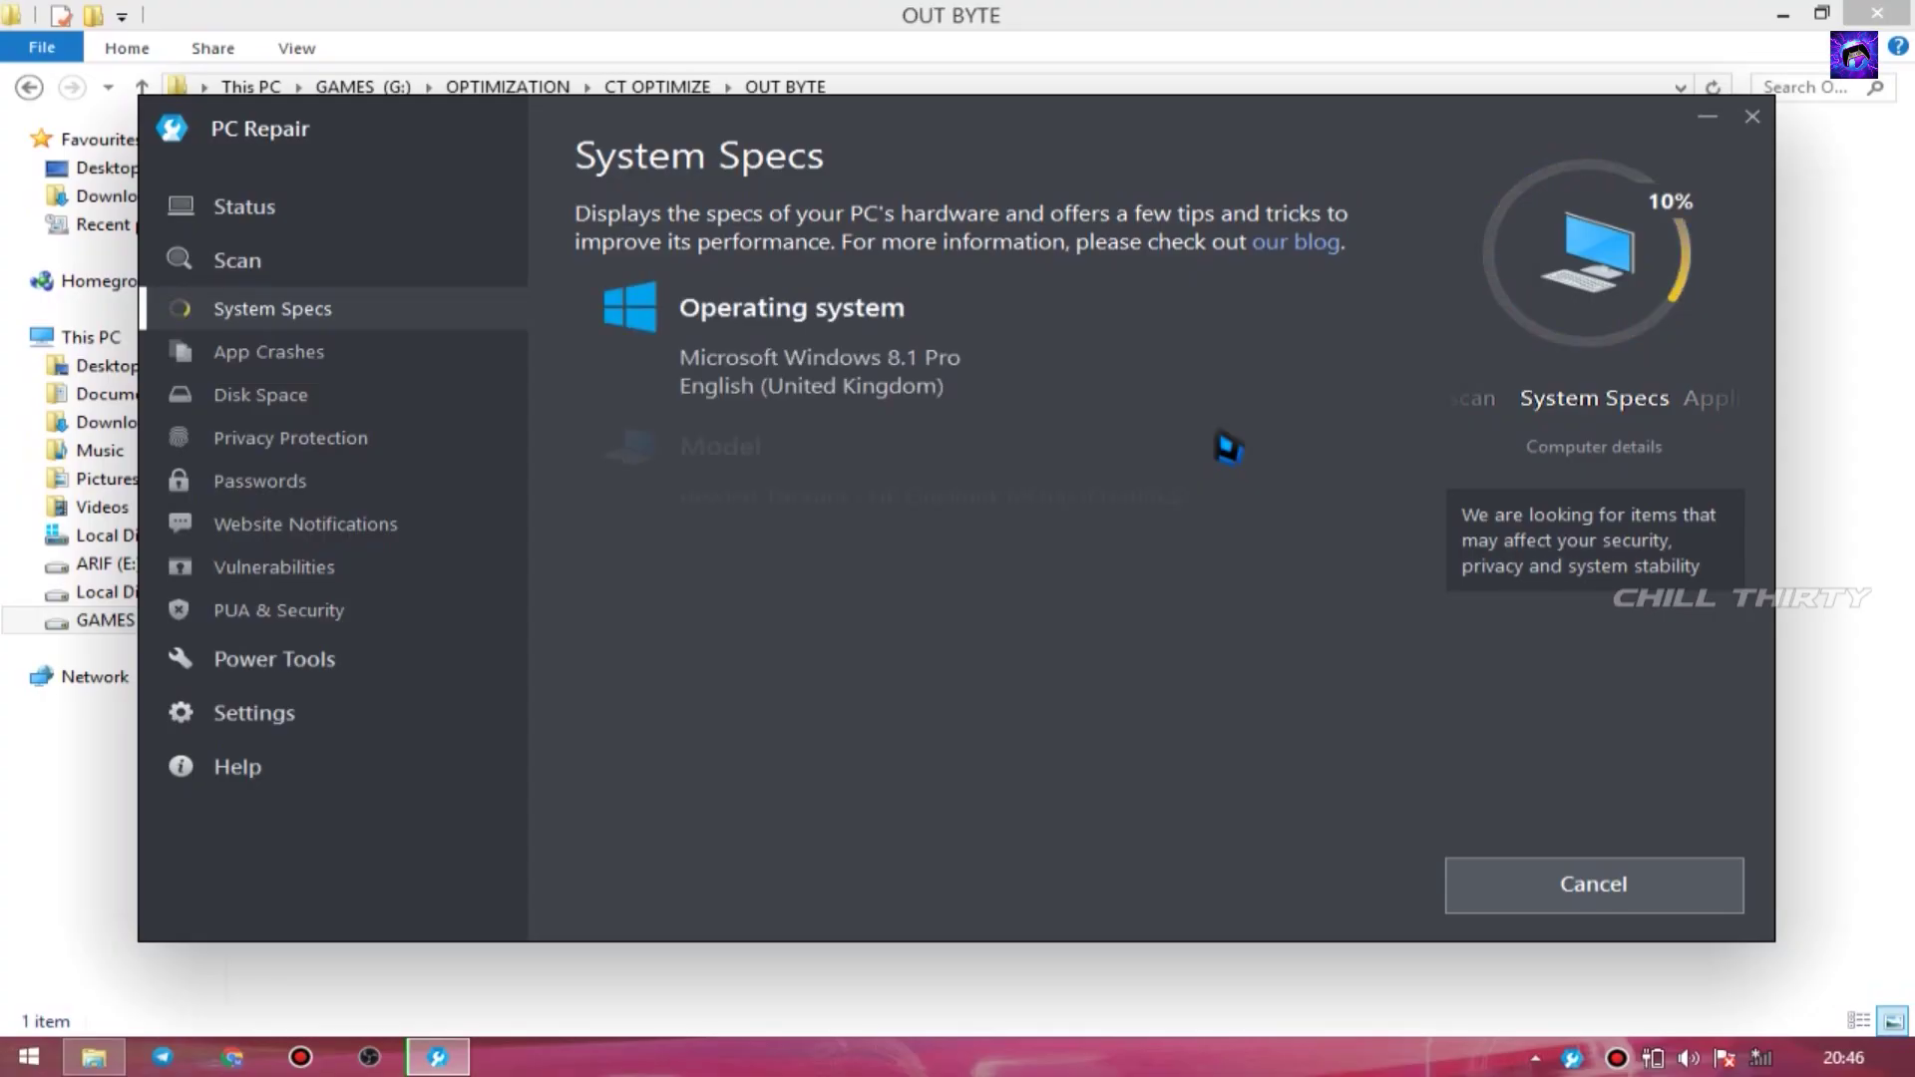
- Run a System Booster scan in Razer Cortex and optimize the items it finds
scroll(1223, 441, "down", 4)
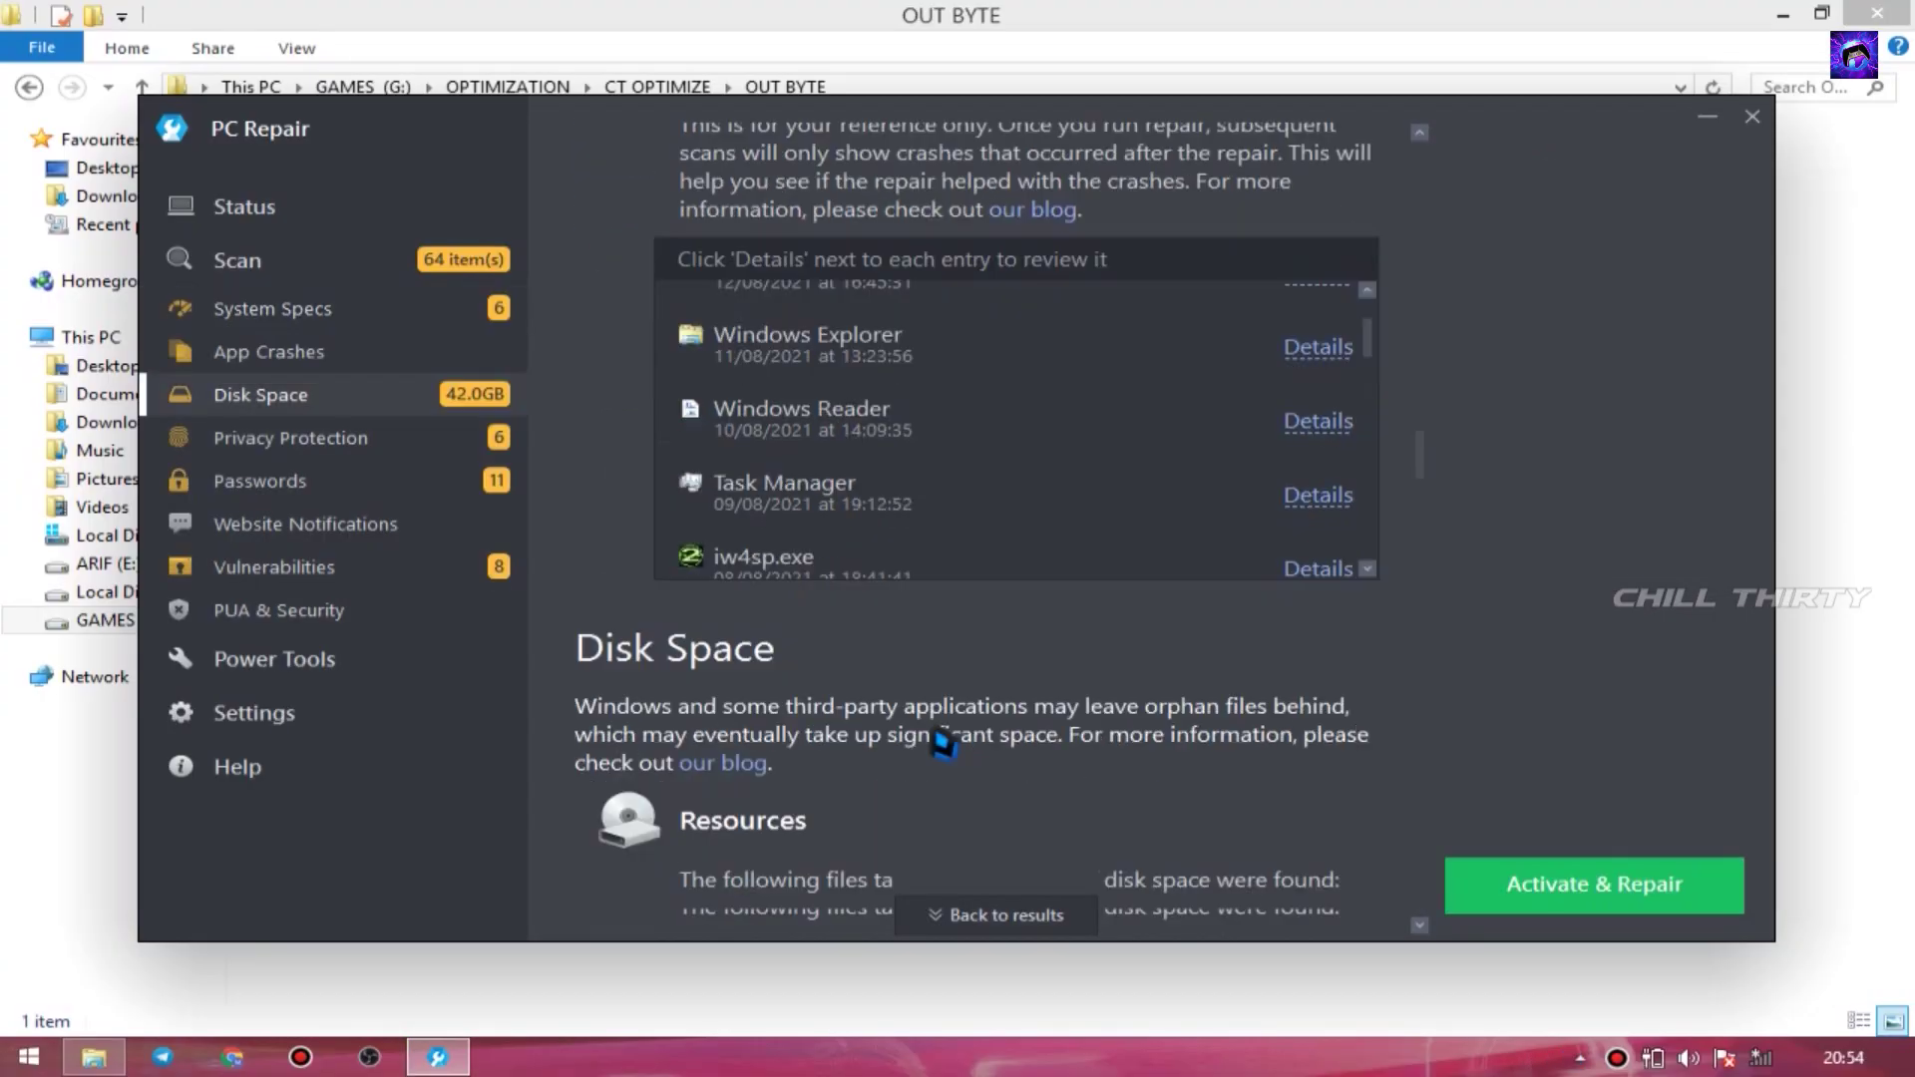
scroll(943, 743, "down", 3)
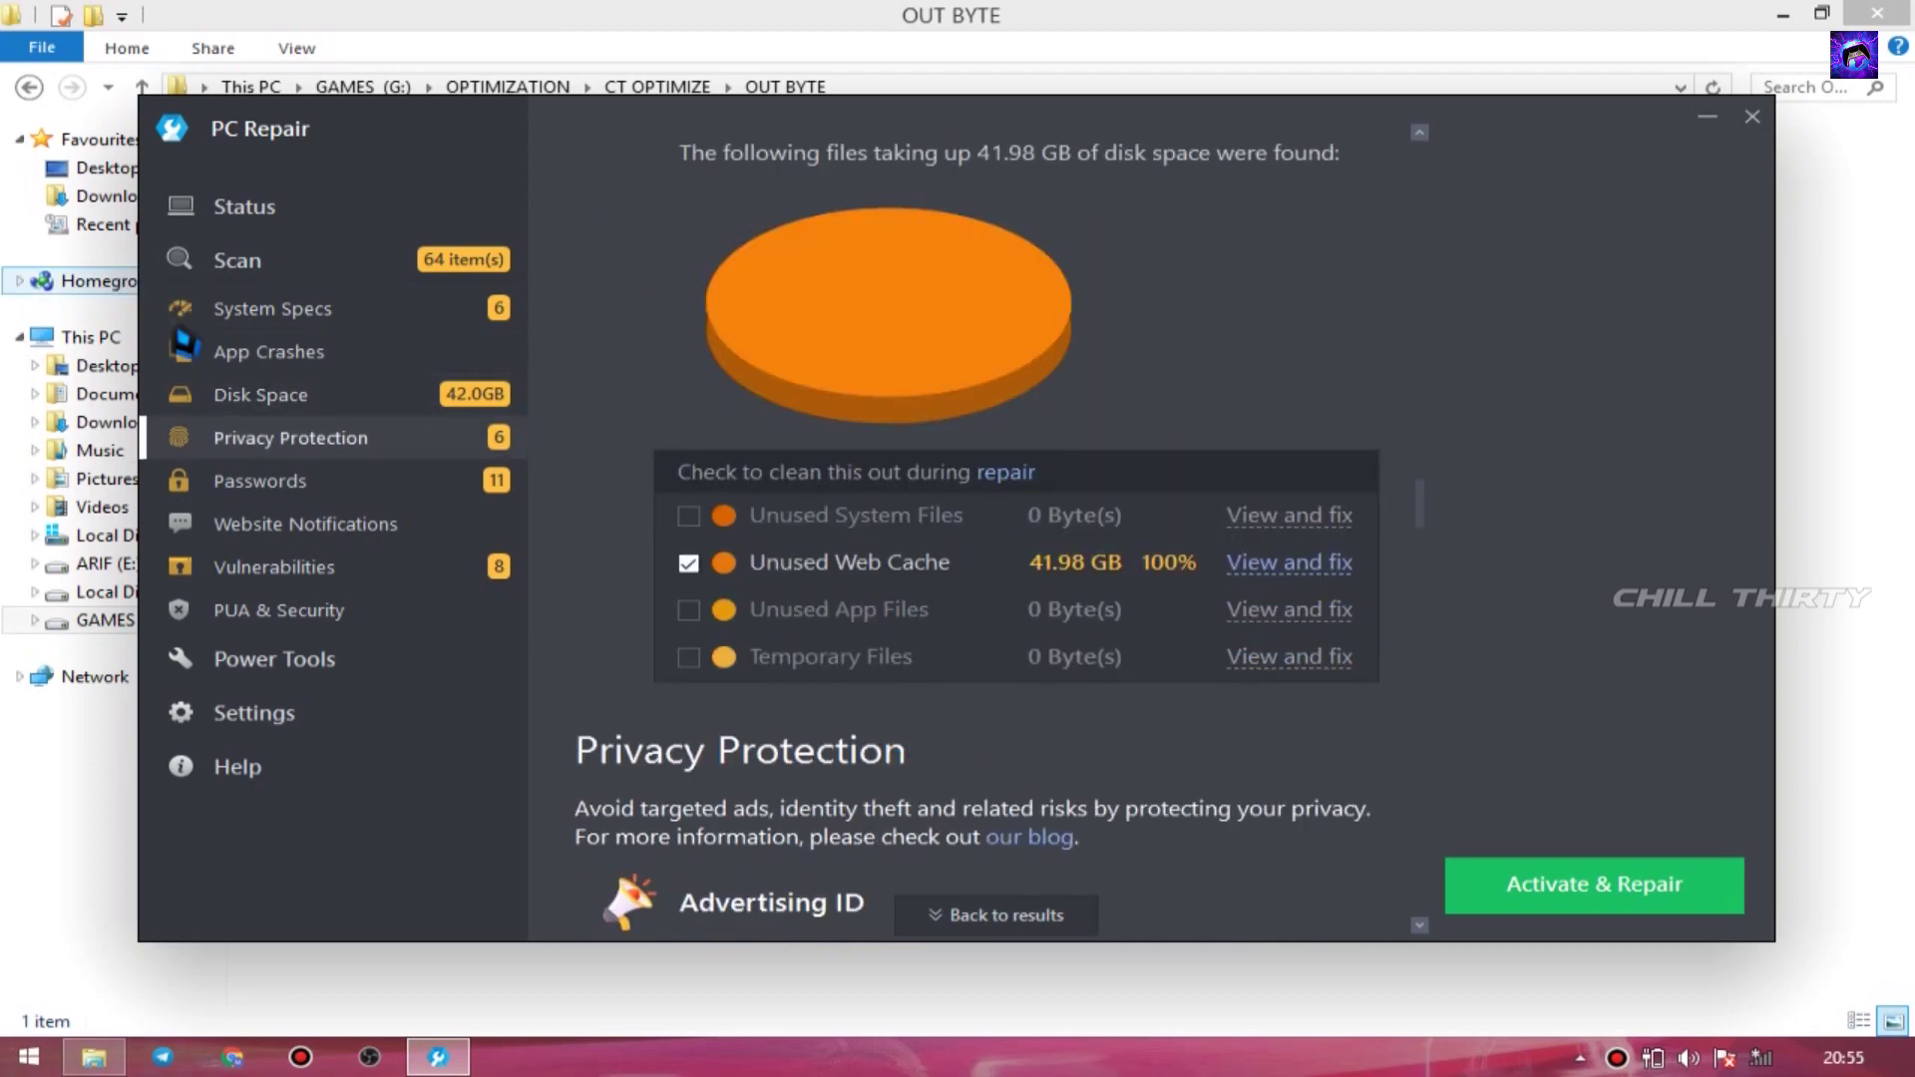
scroll(795, 500, "down", 5)
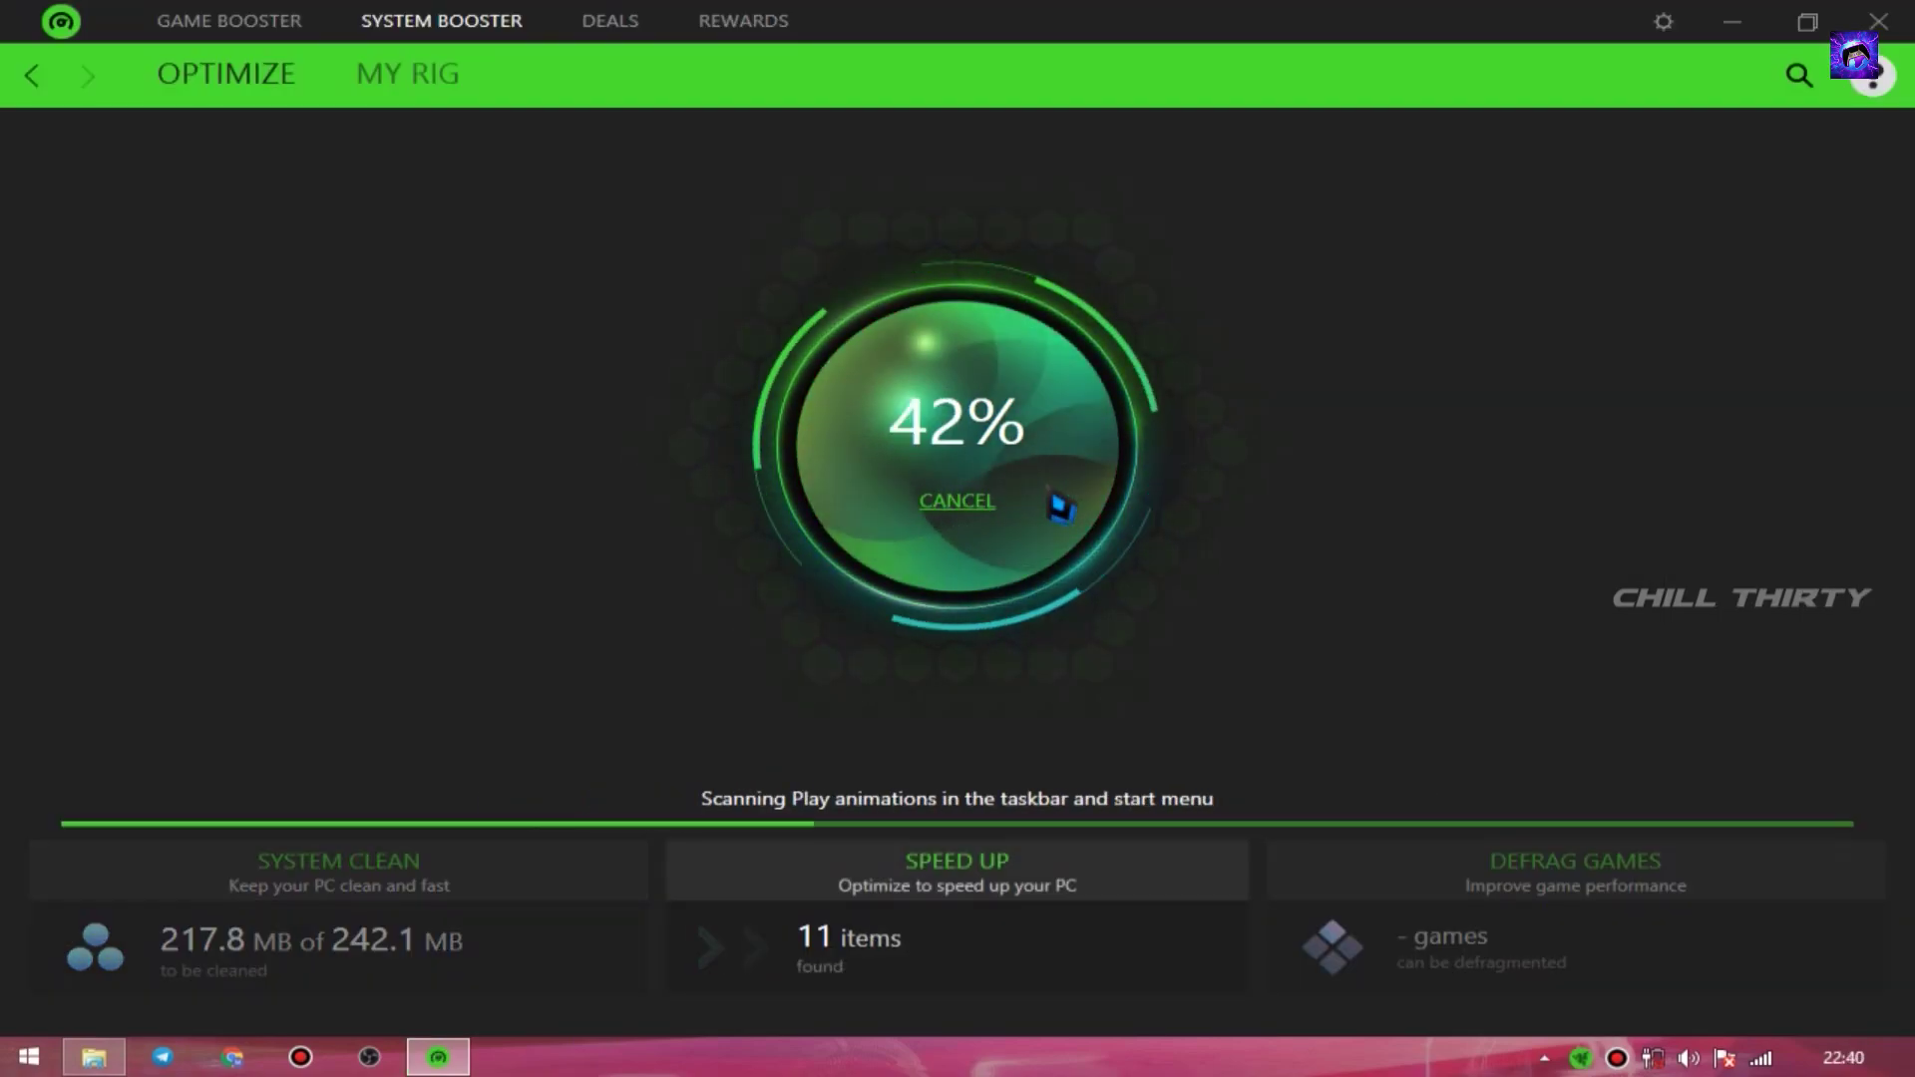
left_click(1060, 508)
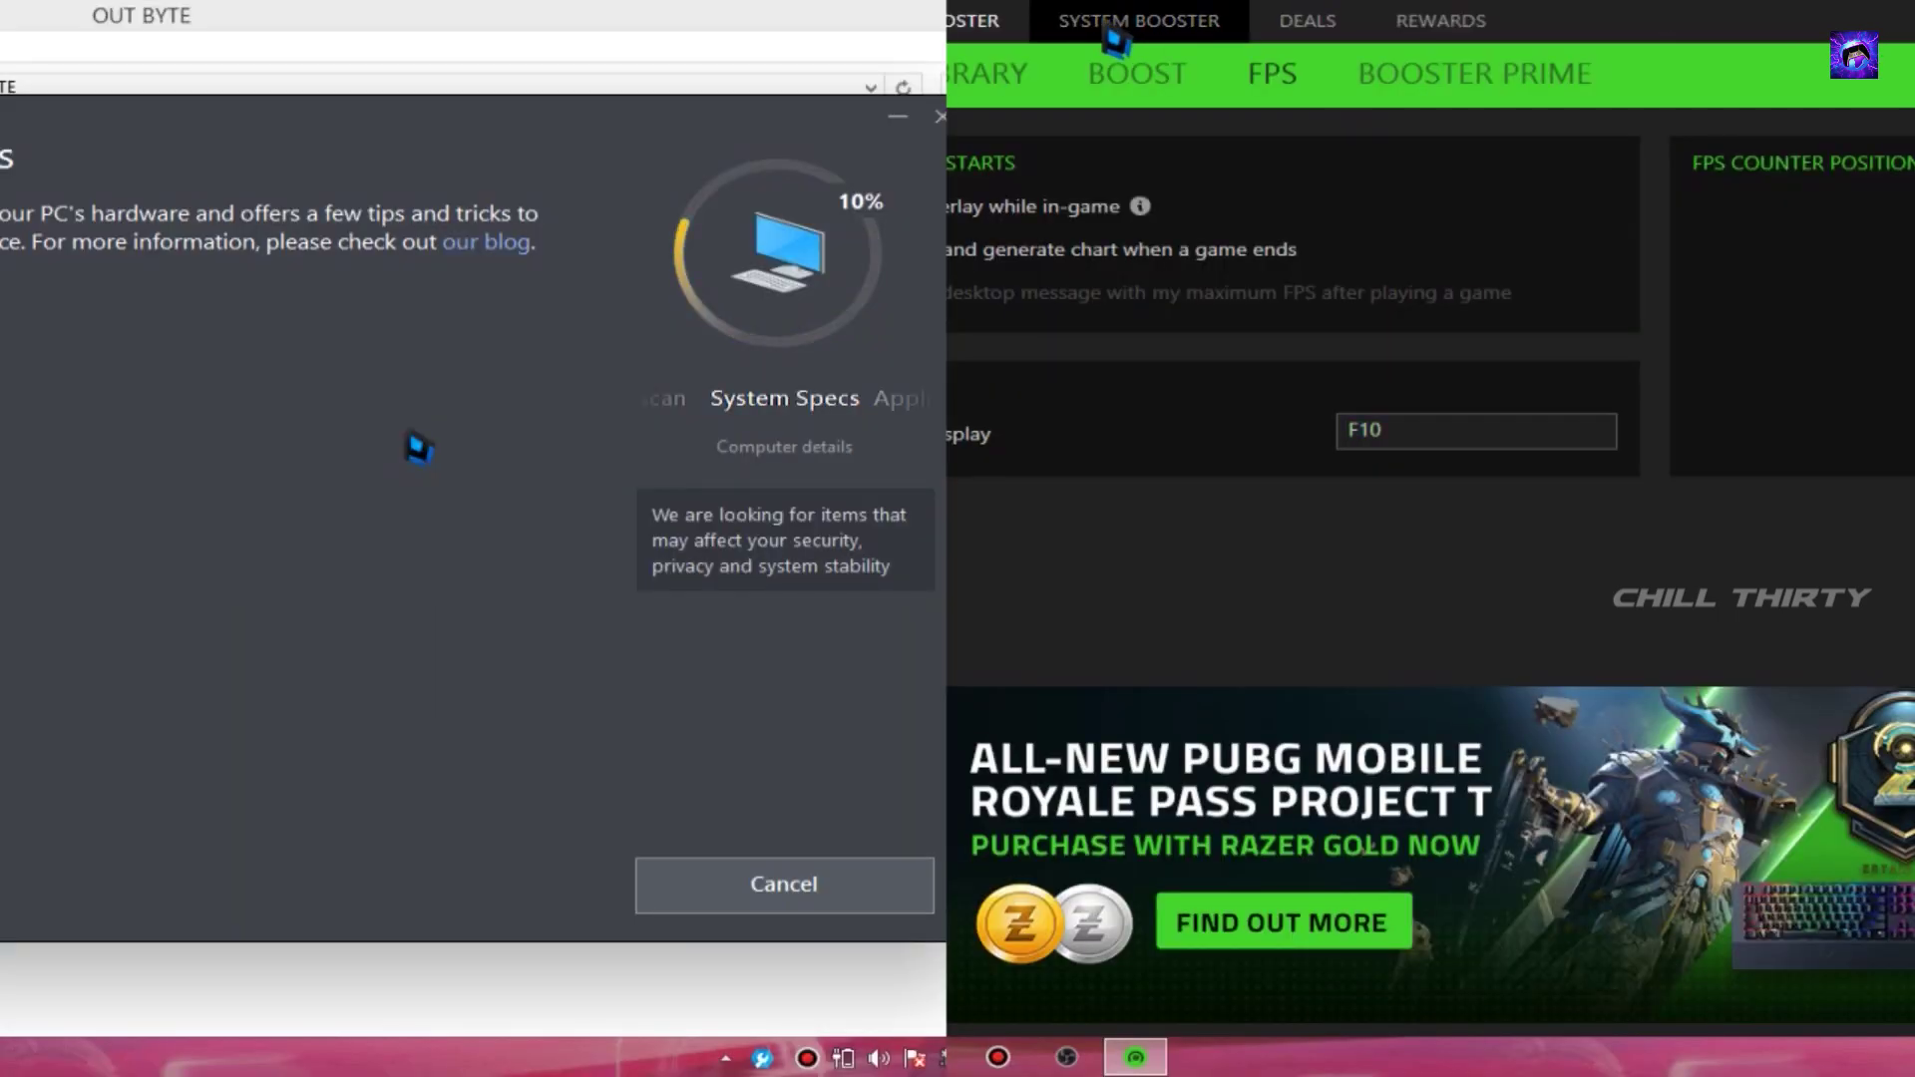
left_click(1115, 30)
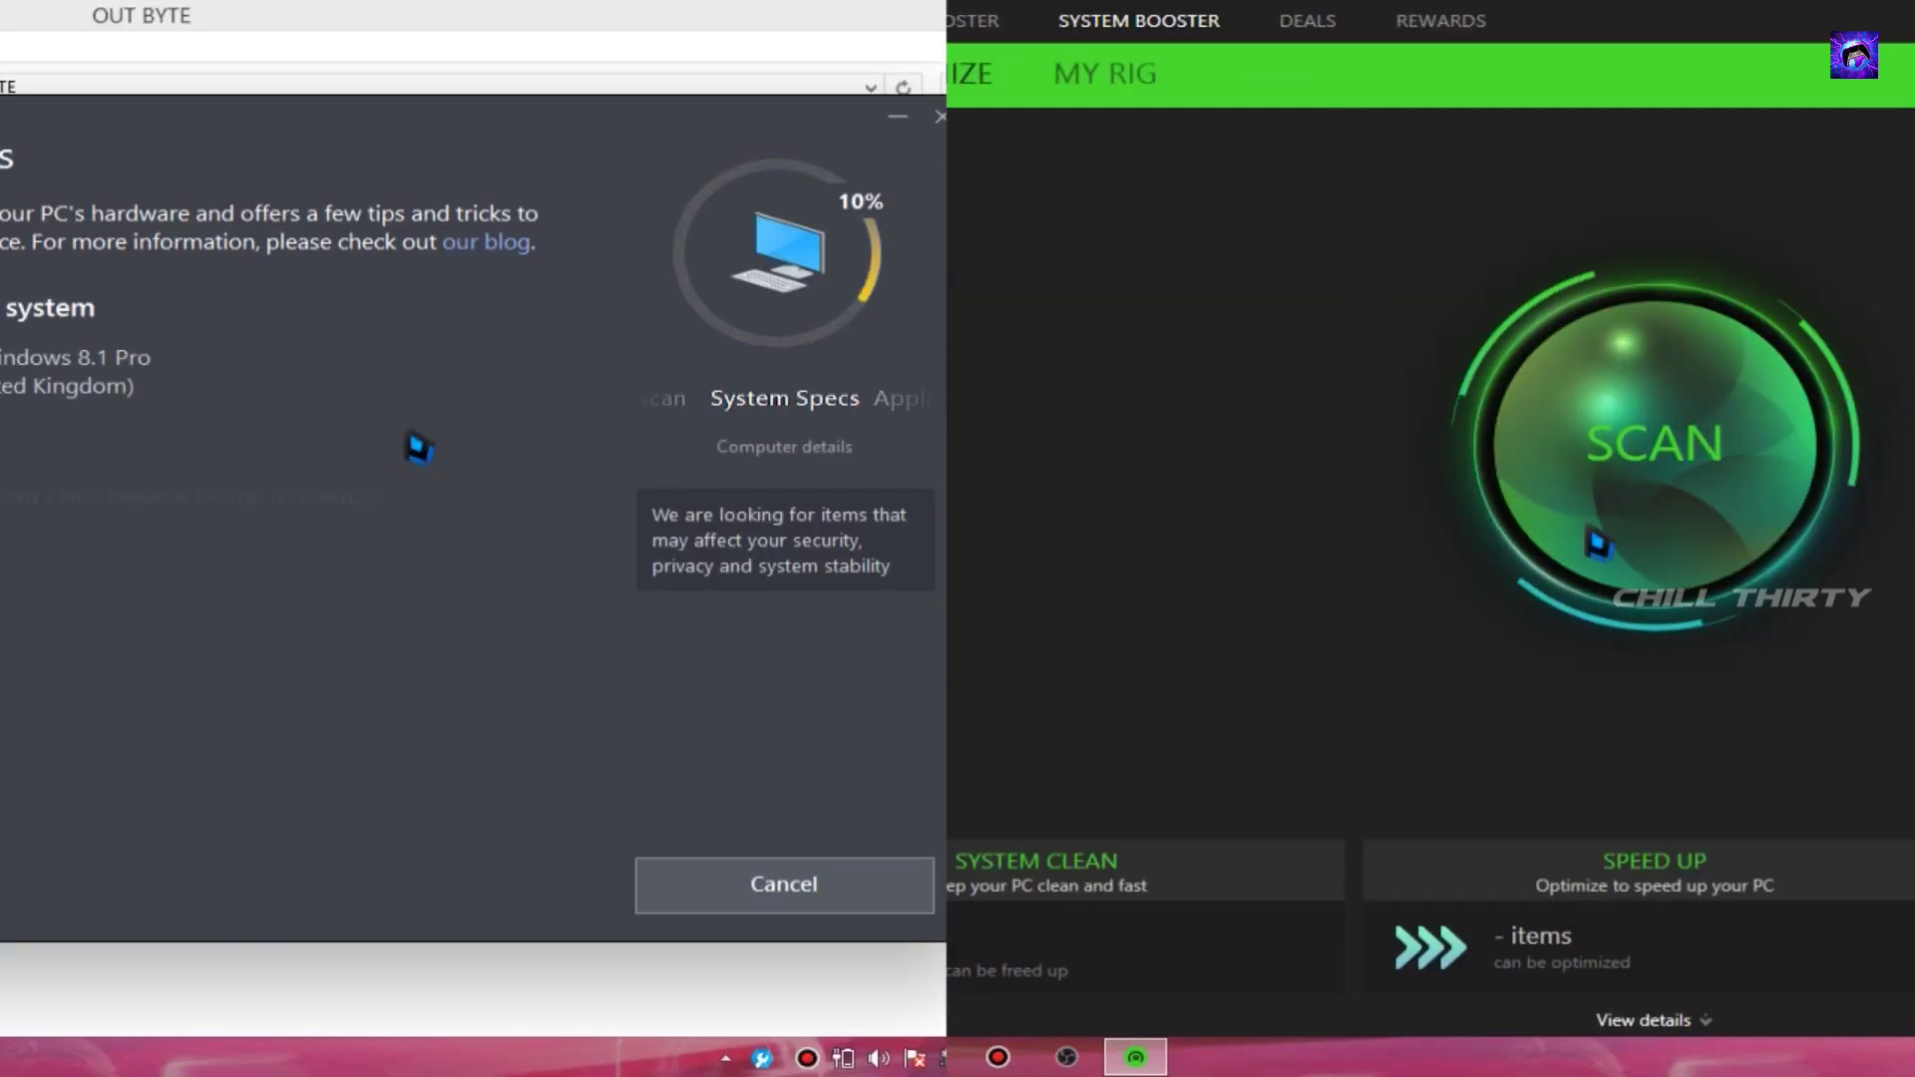
left_click(1596, 531)
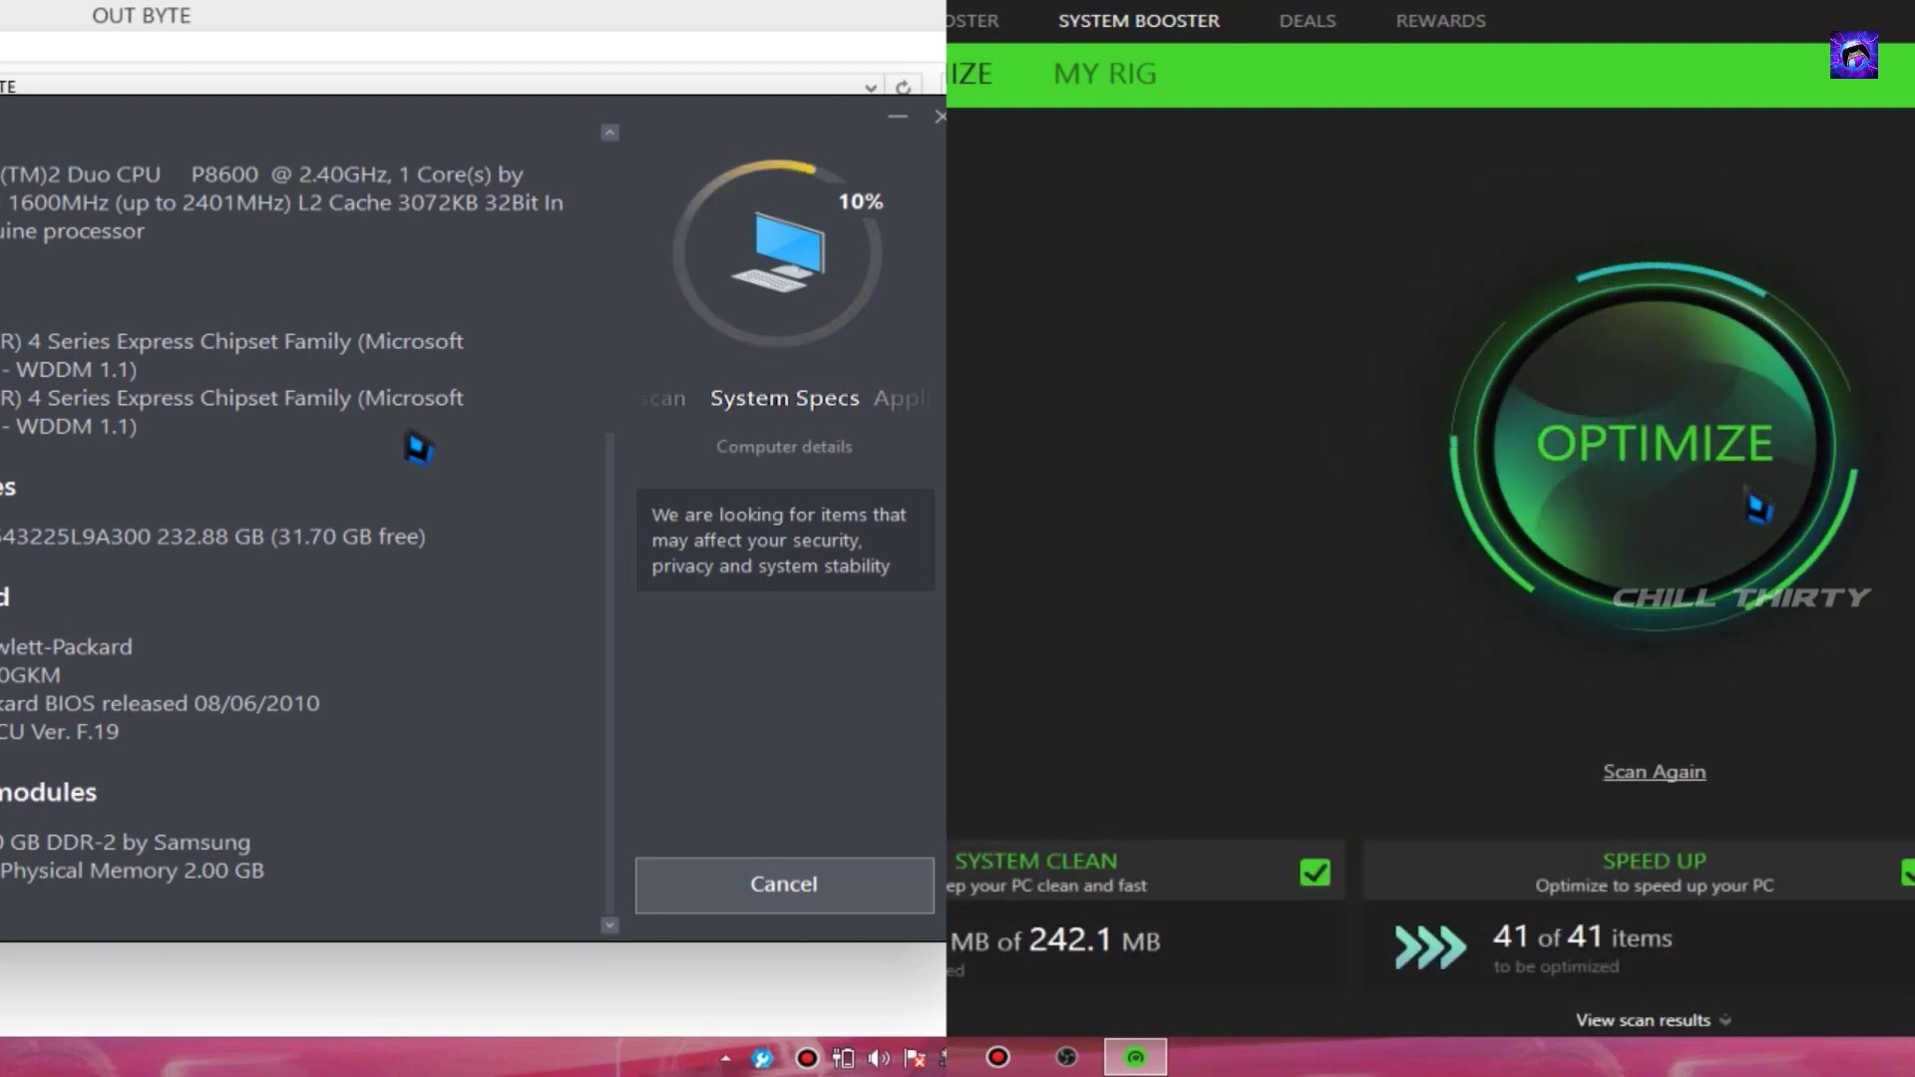
left_click(1746, 497)
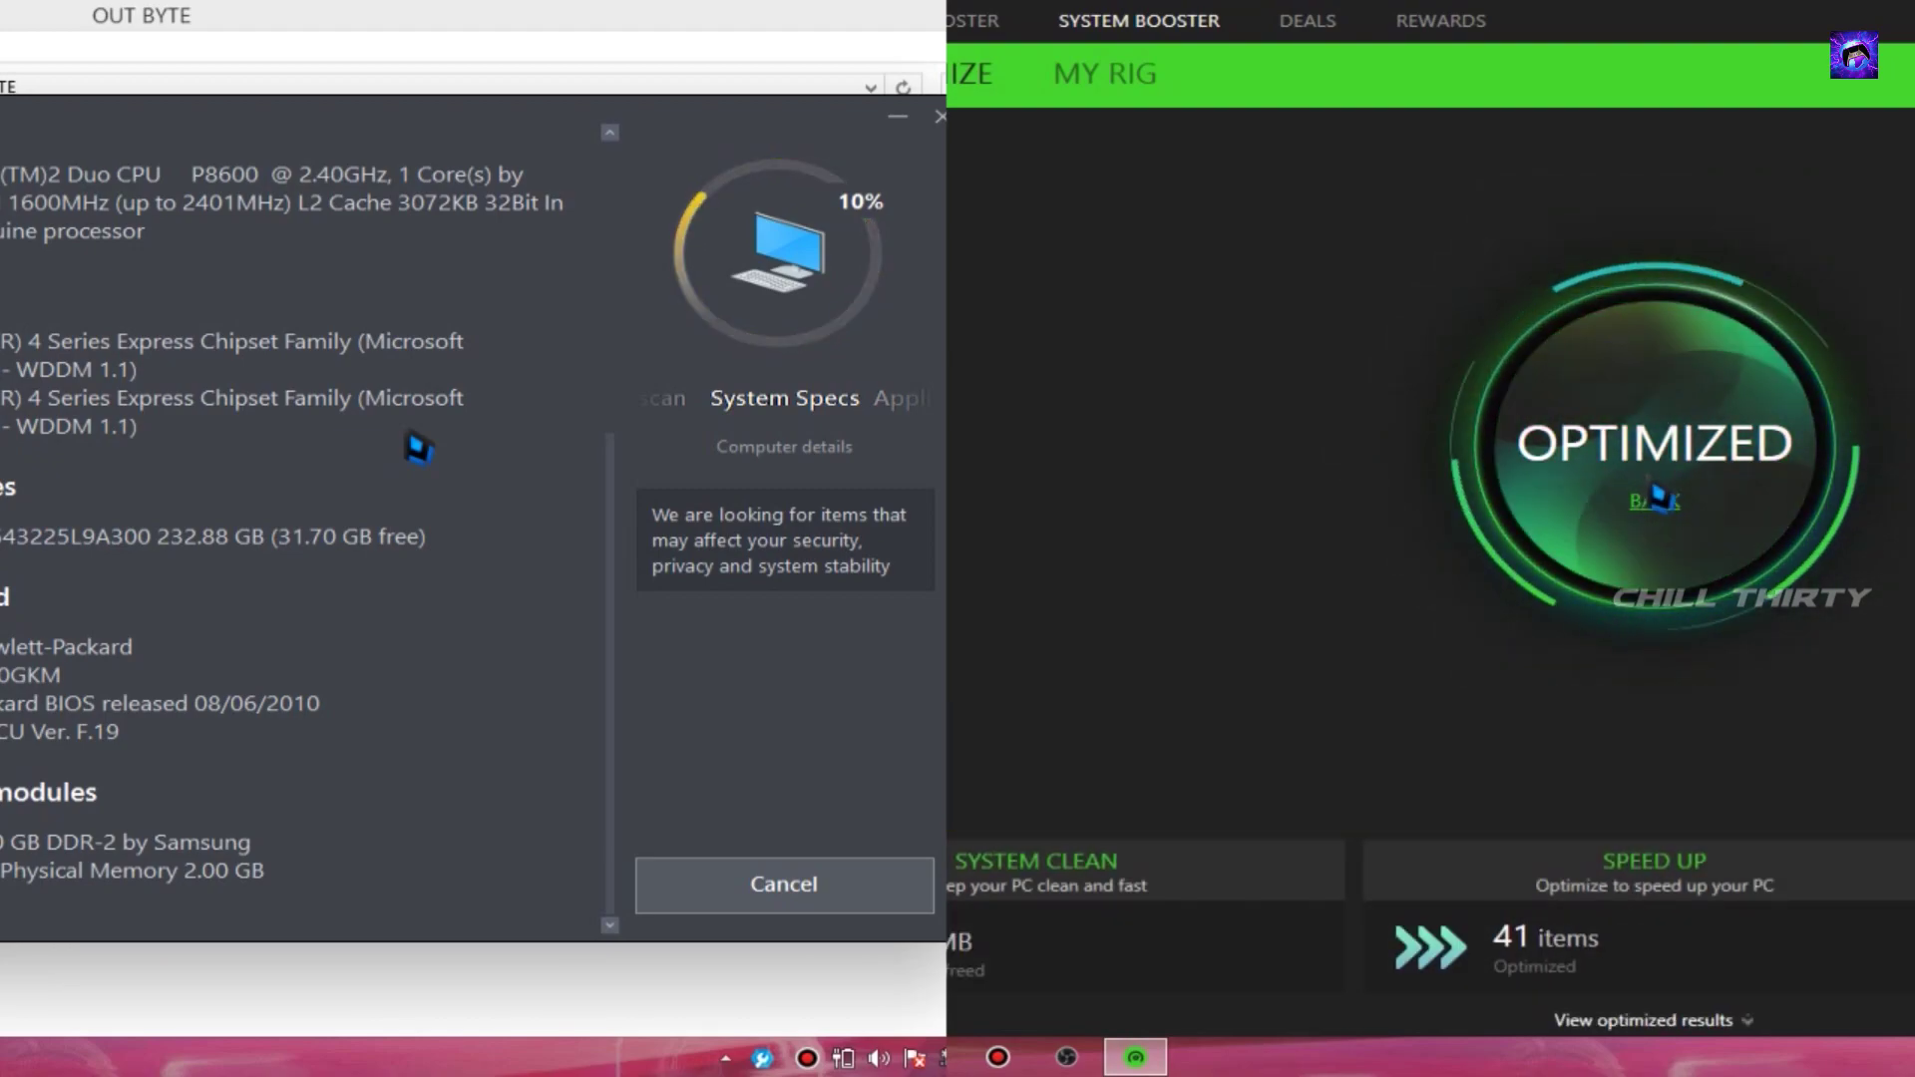
- Open the game's dashboard with its FPS chart from the Game Booster library
left_click(1655, 501)
left_click(972, 20)
left_click(1416, 267)
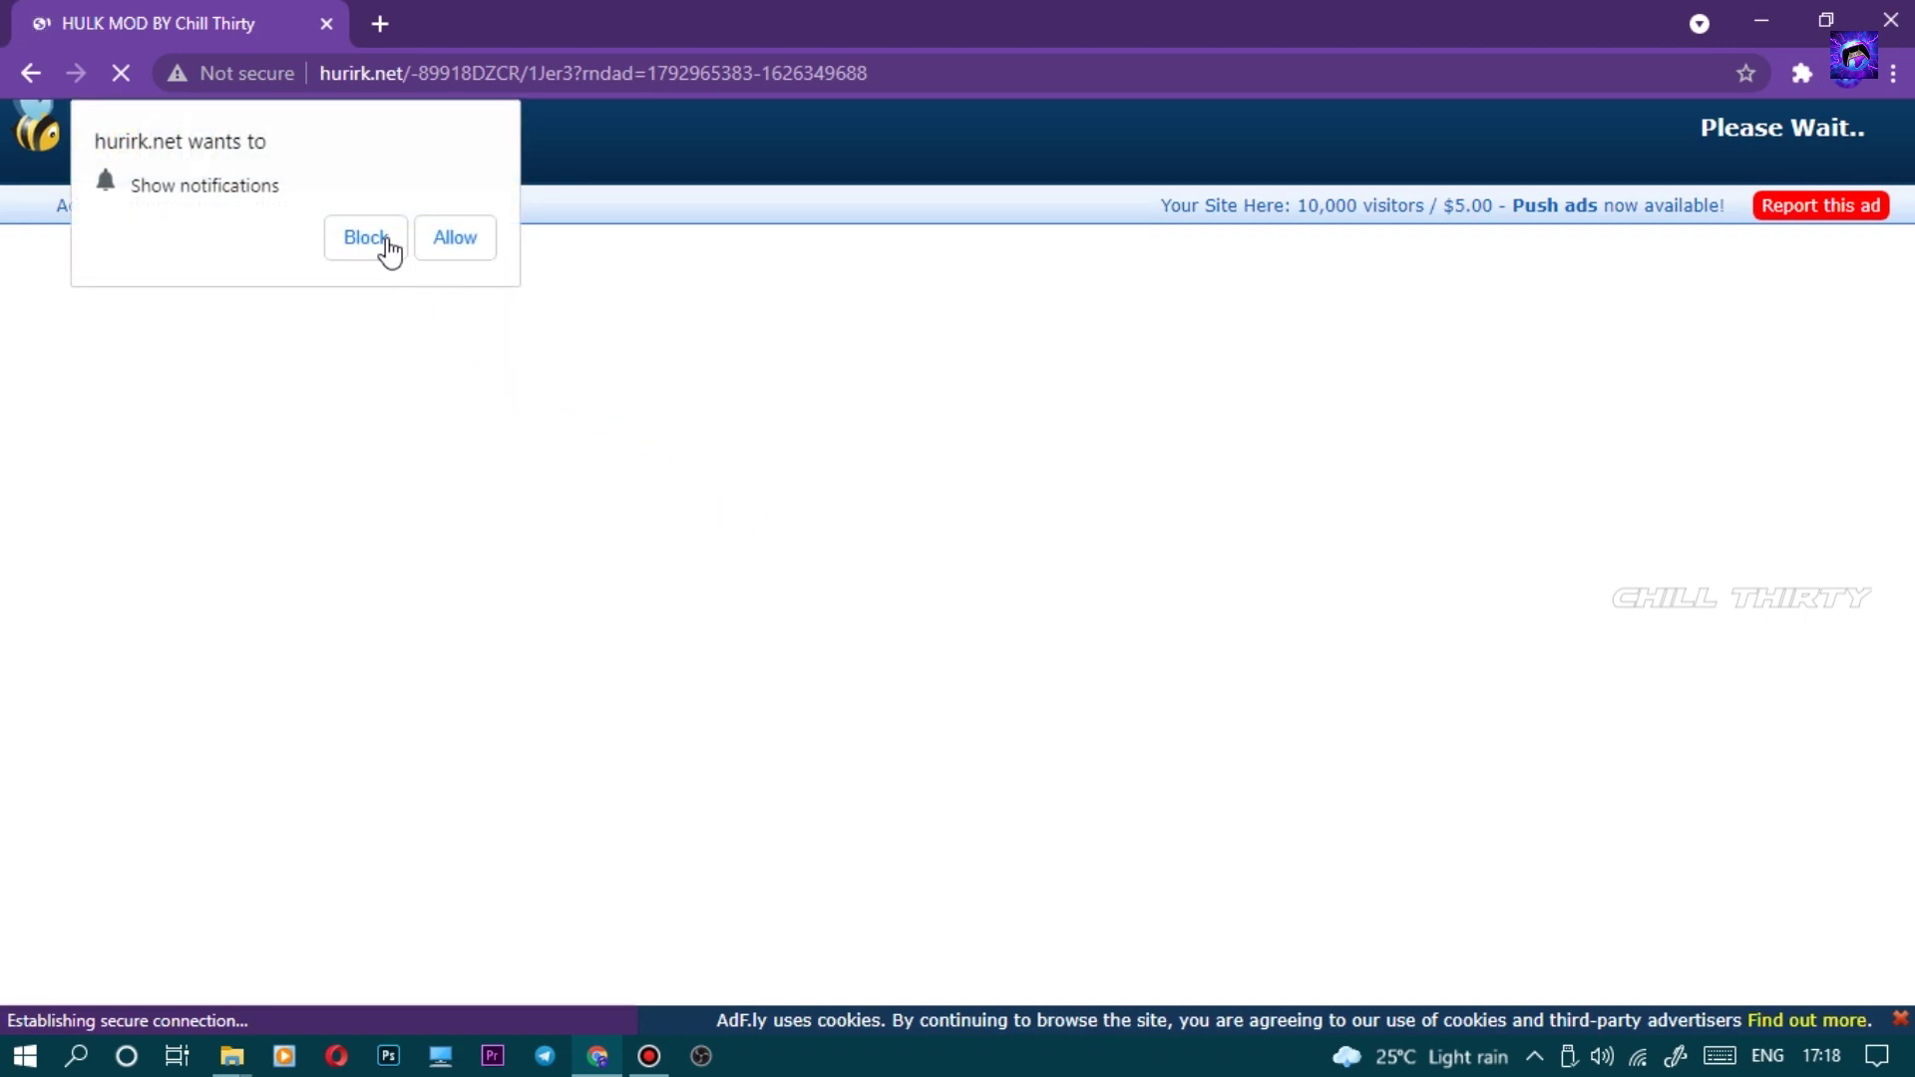
- Get past the adf.ly redirect and start downloading CT OPTIMIZE from MediaFire
left_click(366, 238)
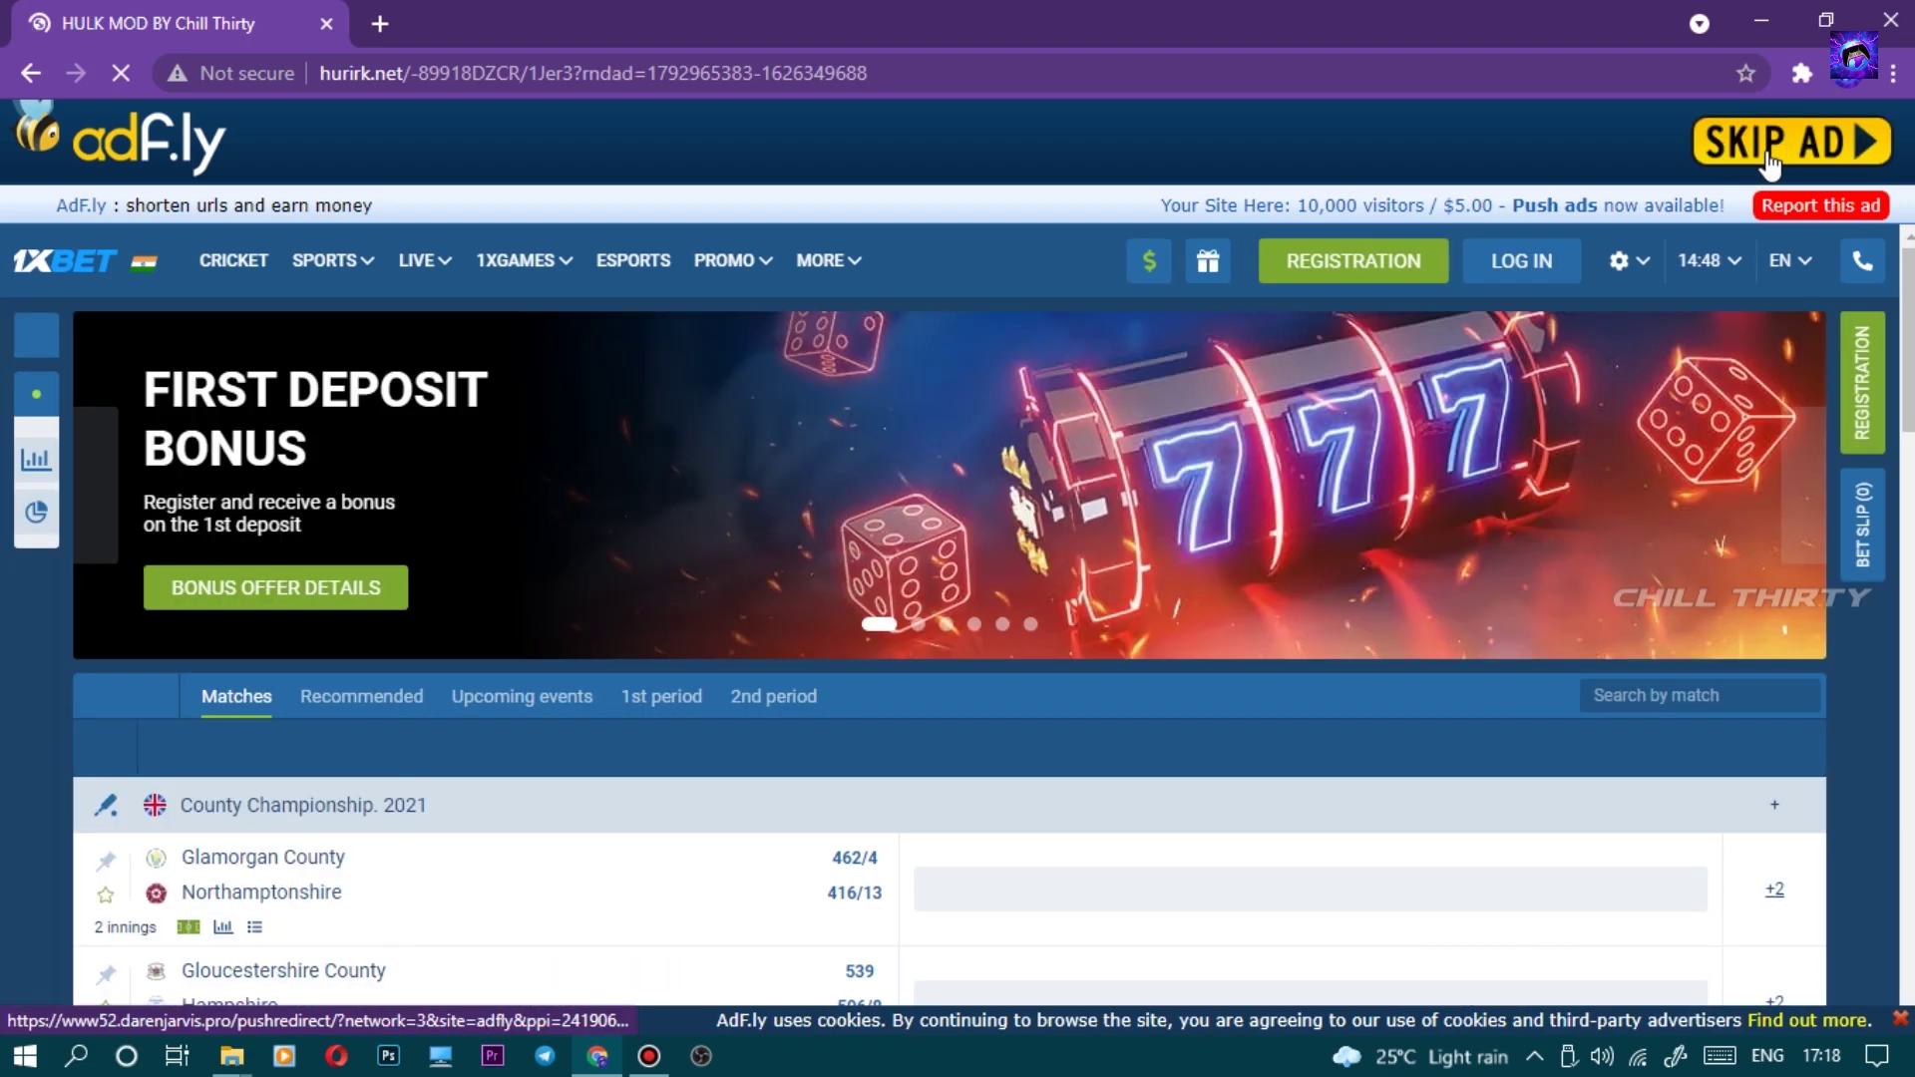
left_click(1770, 155)
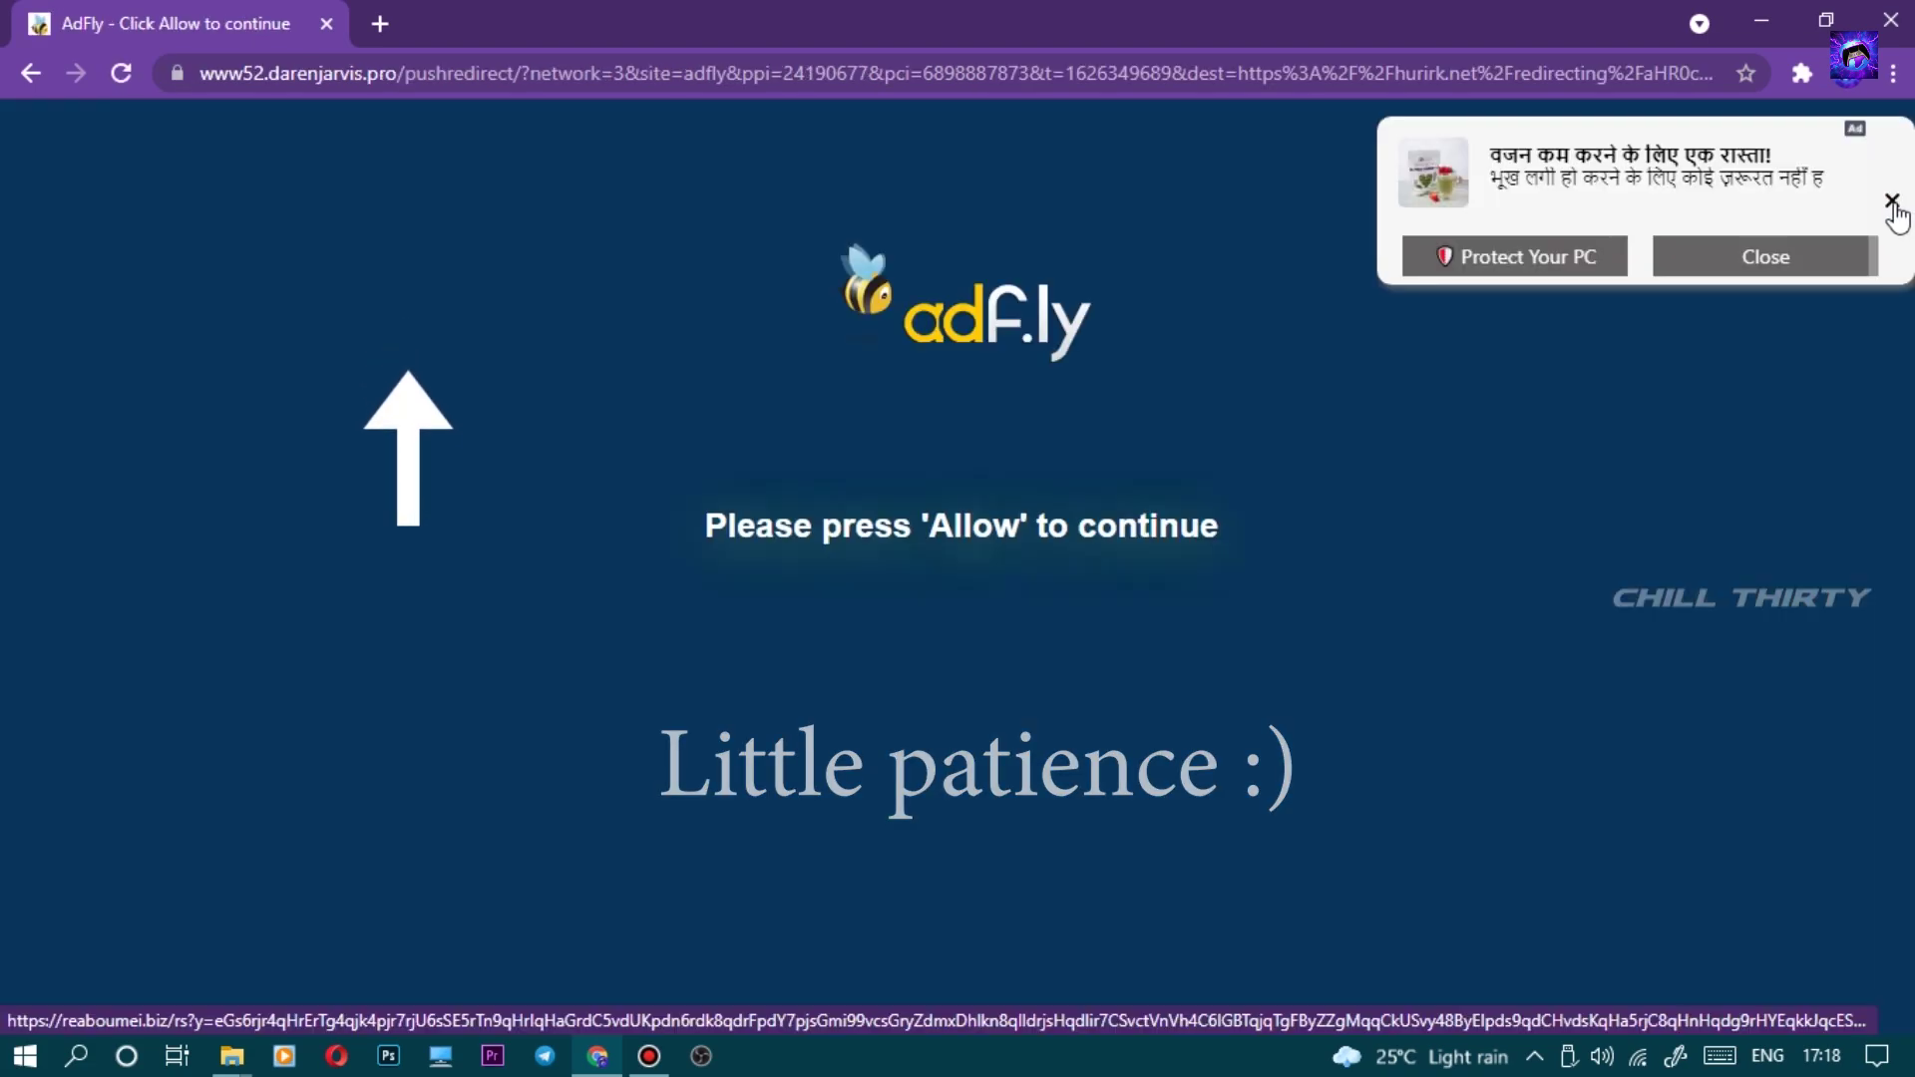
left_click(1892, 203)
left_click(1893, 201)
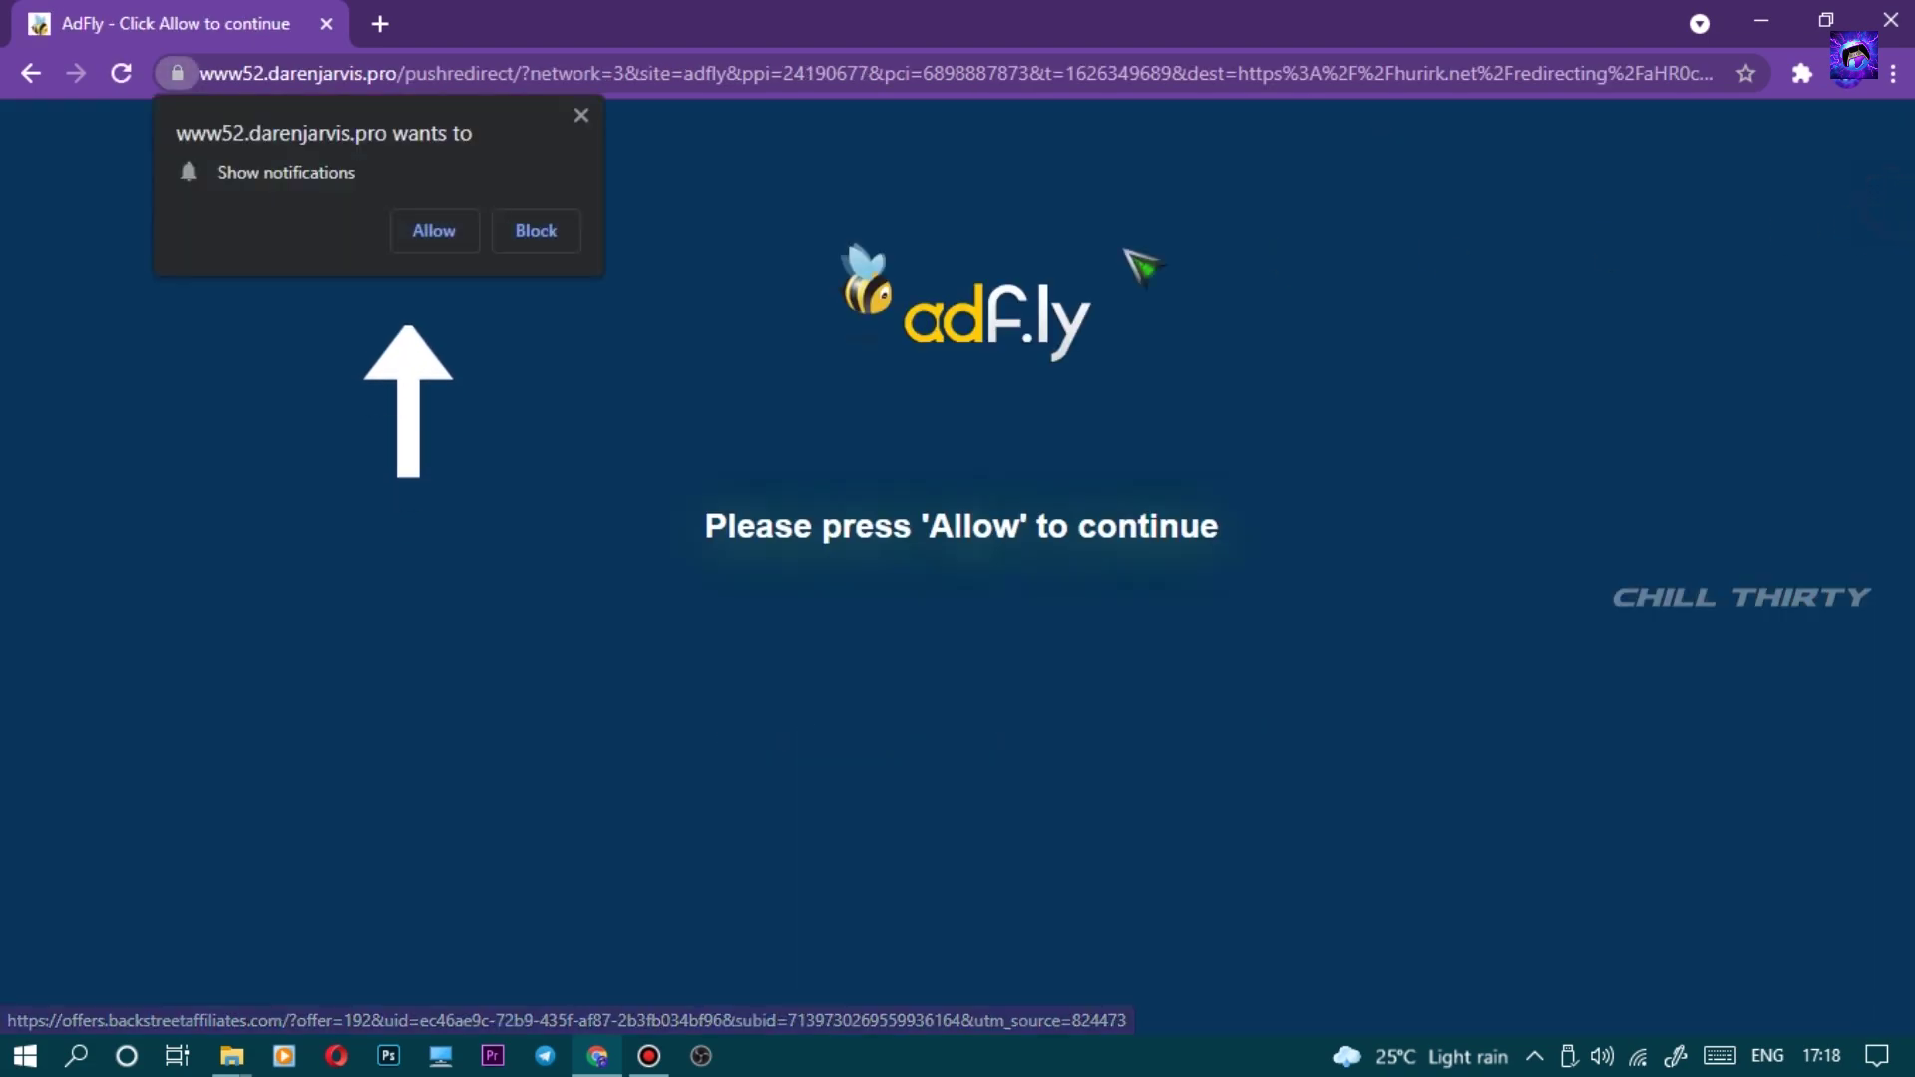
left_click(434, 238)
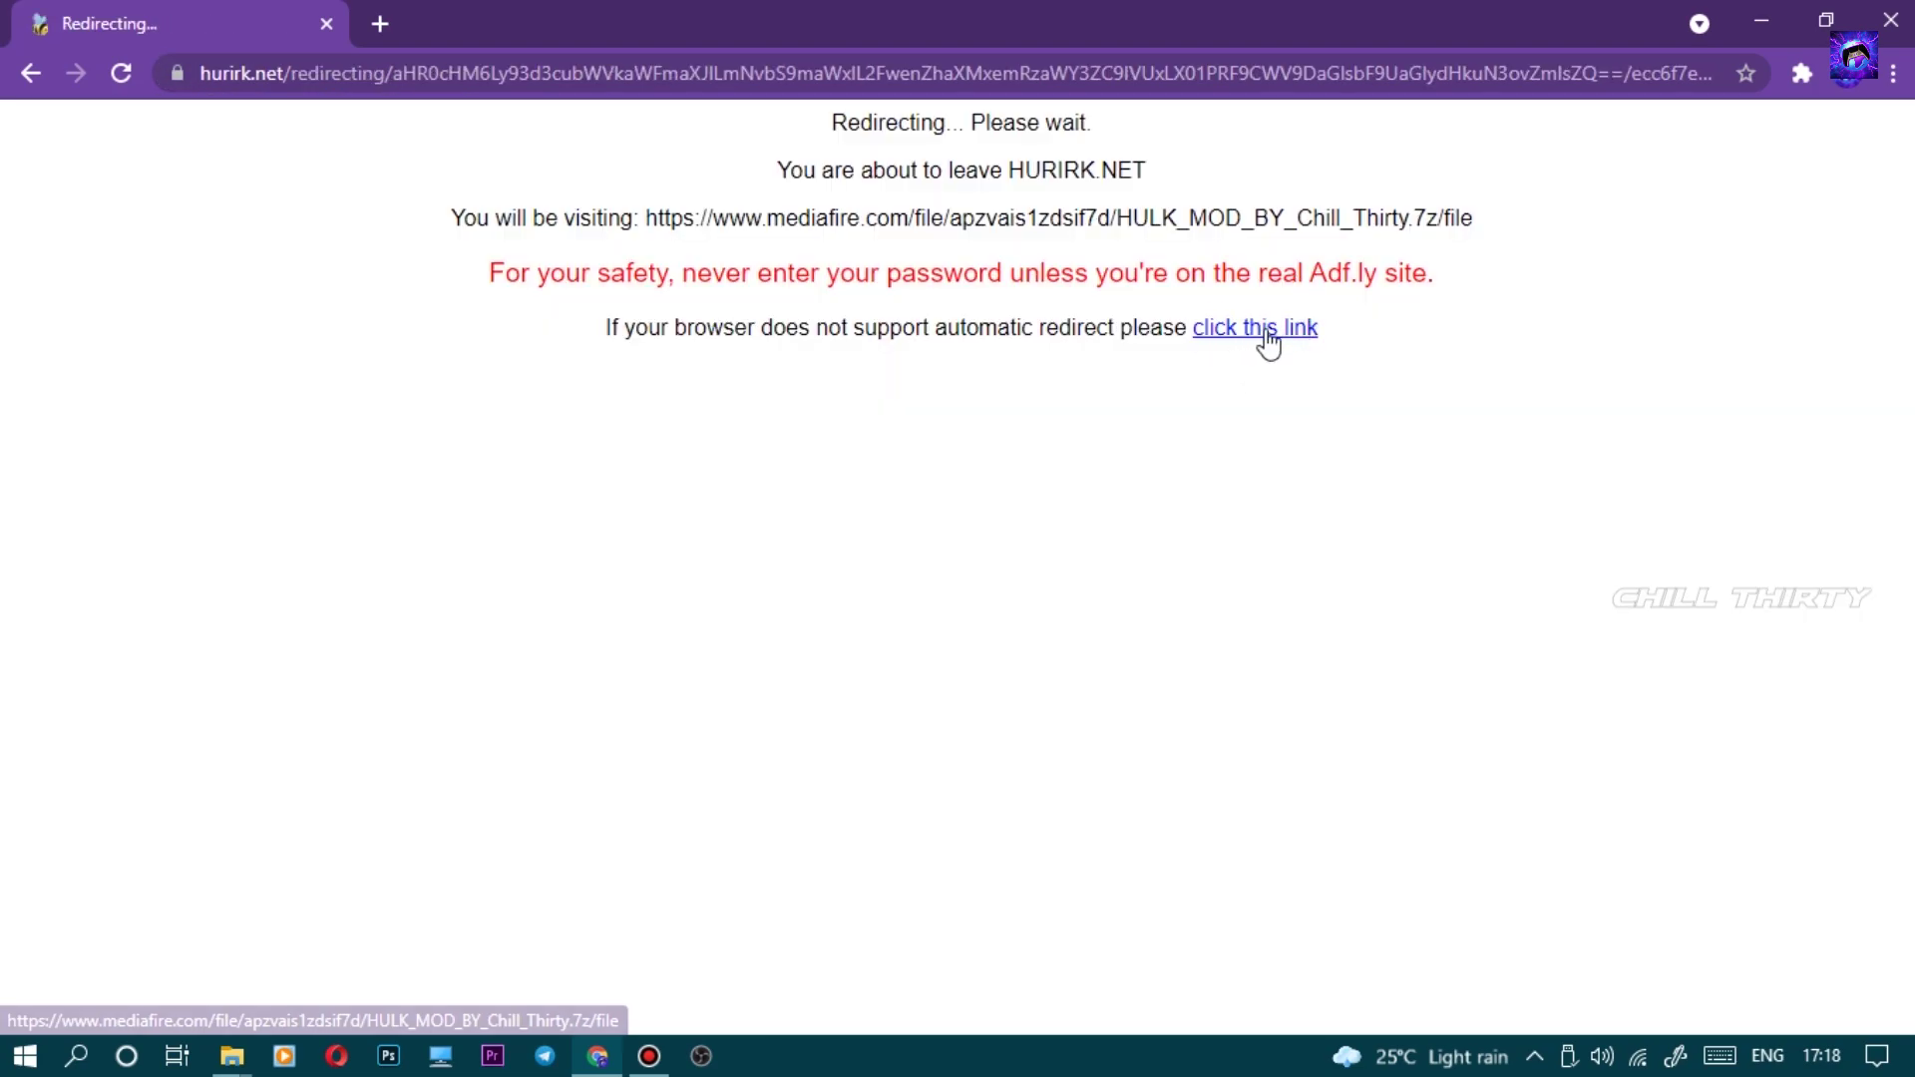
left_click(1265, 329)
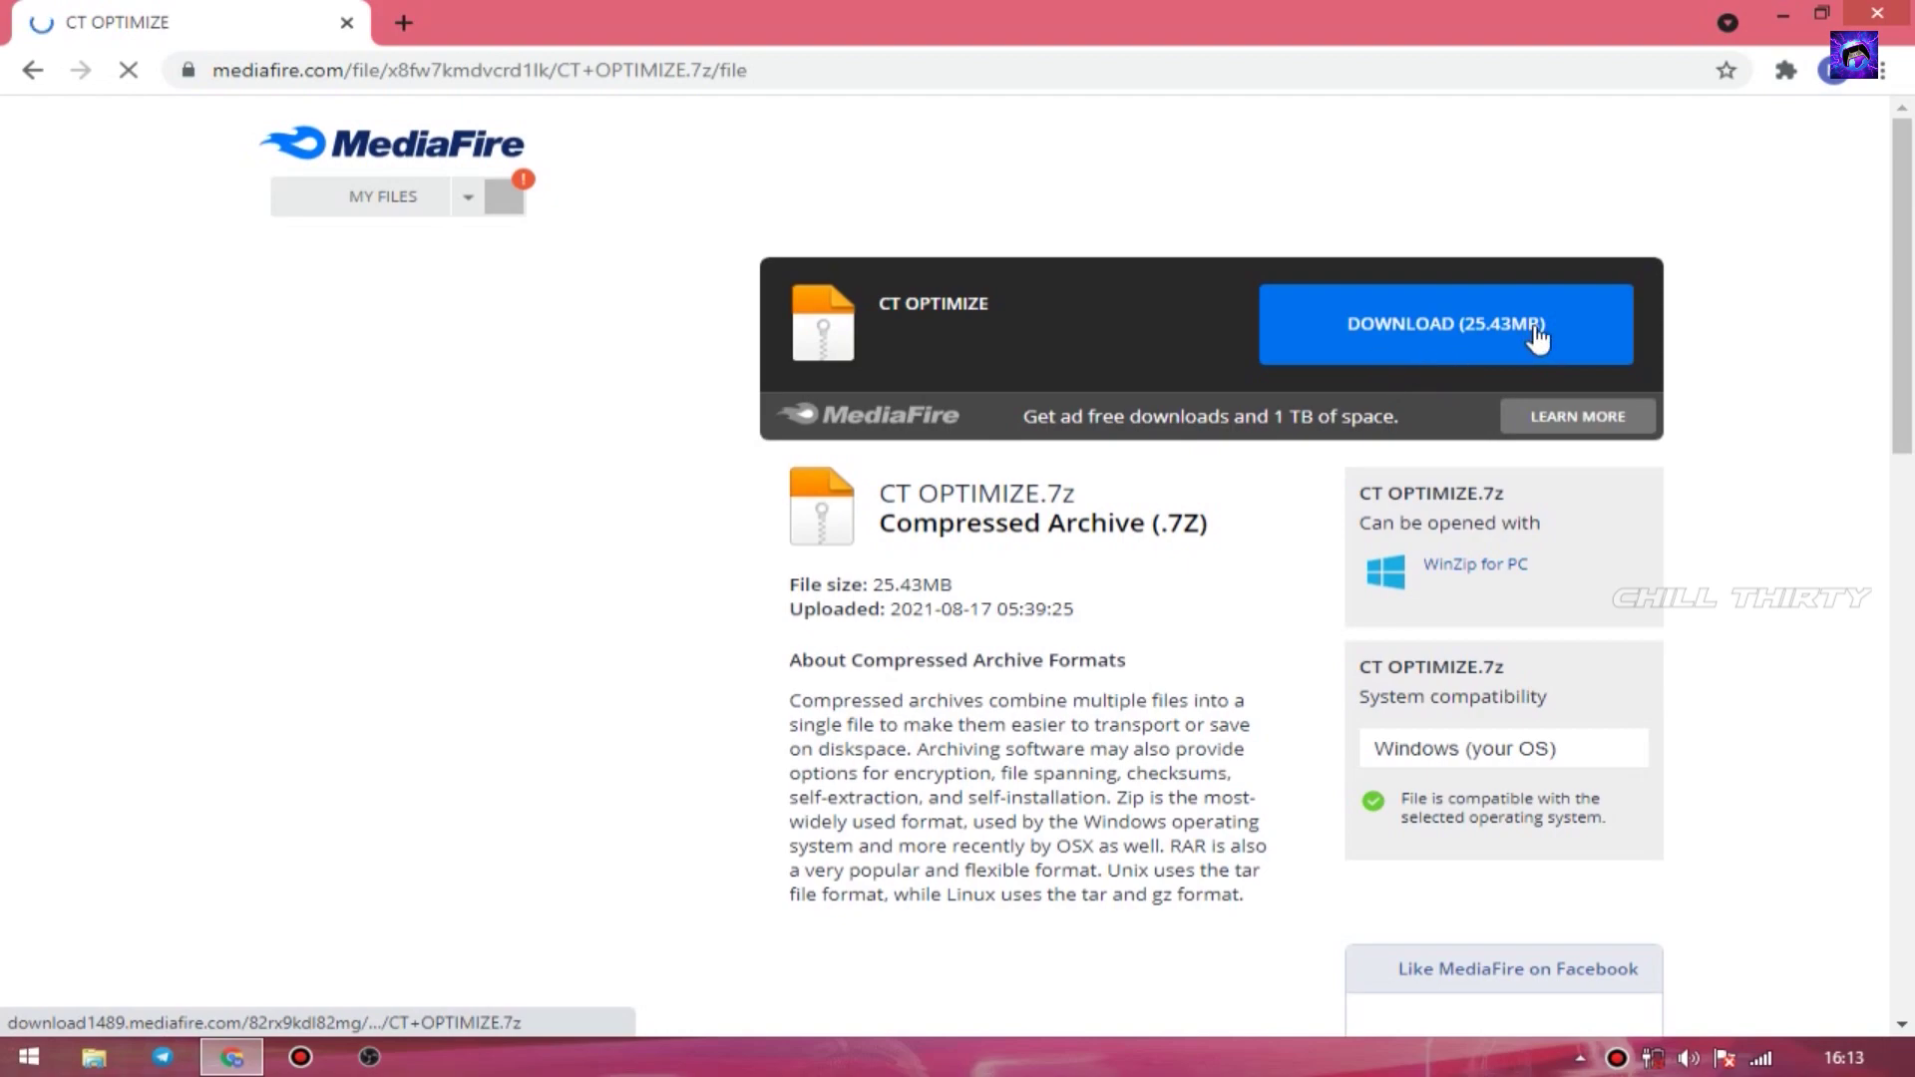
left_click(1457, 349)
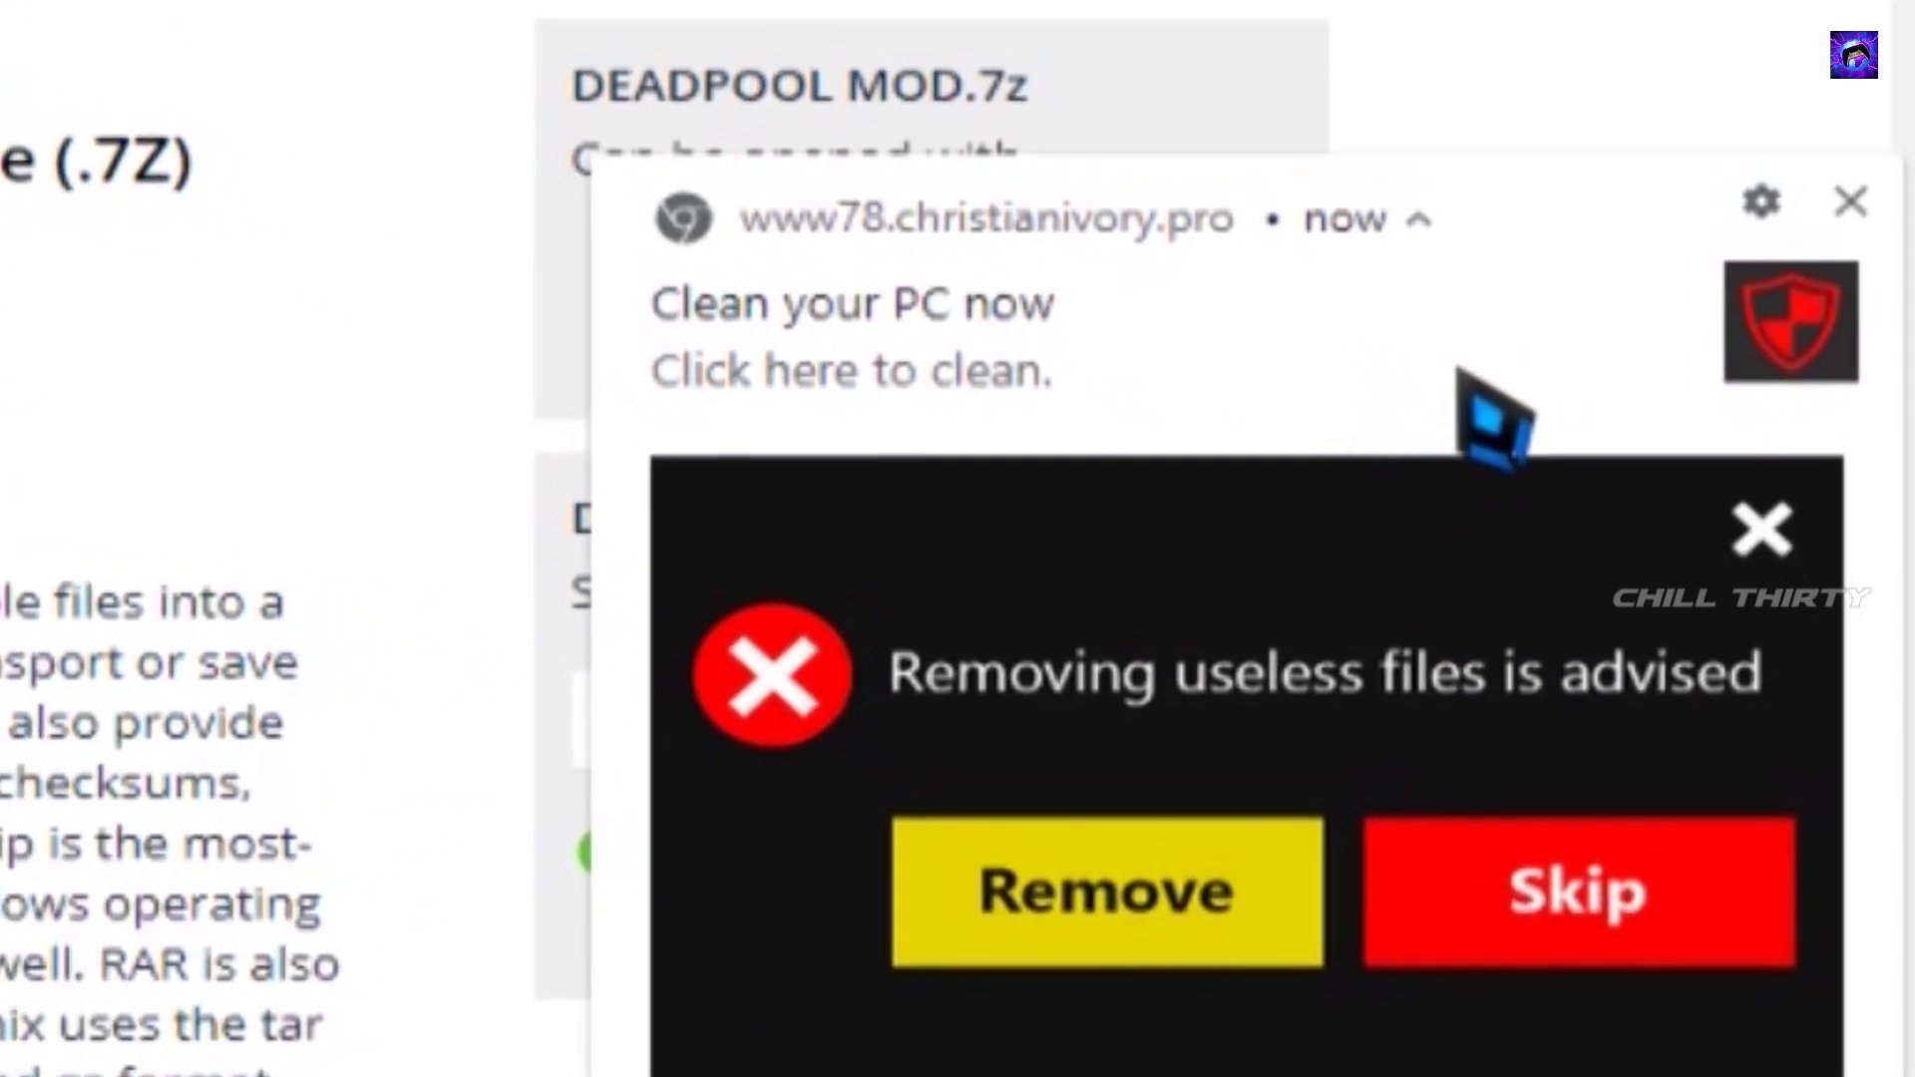
- Block all notifications from the ad site
left_click(1761, 202)
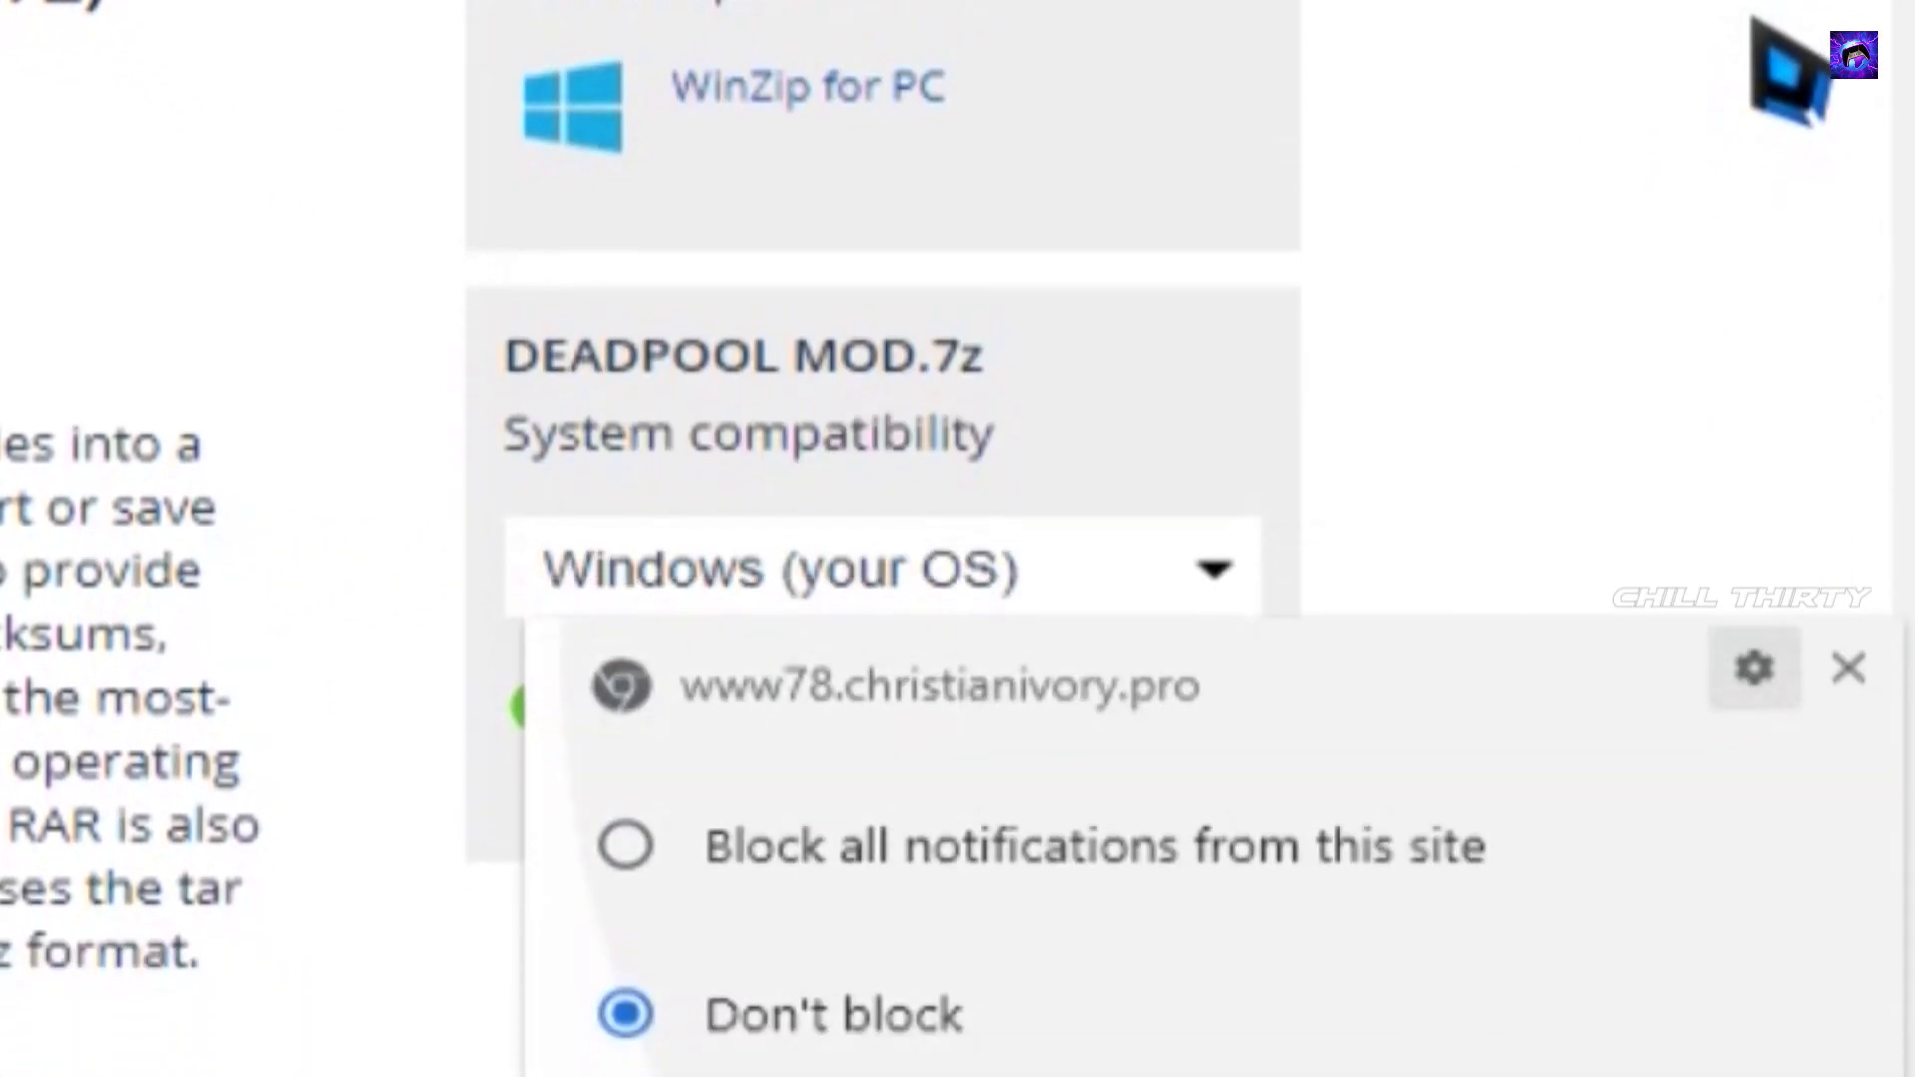
left_click(1010, 658)
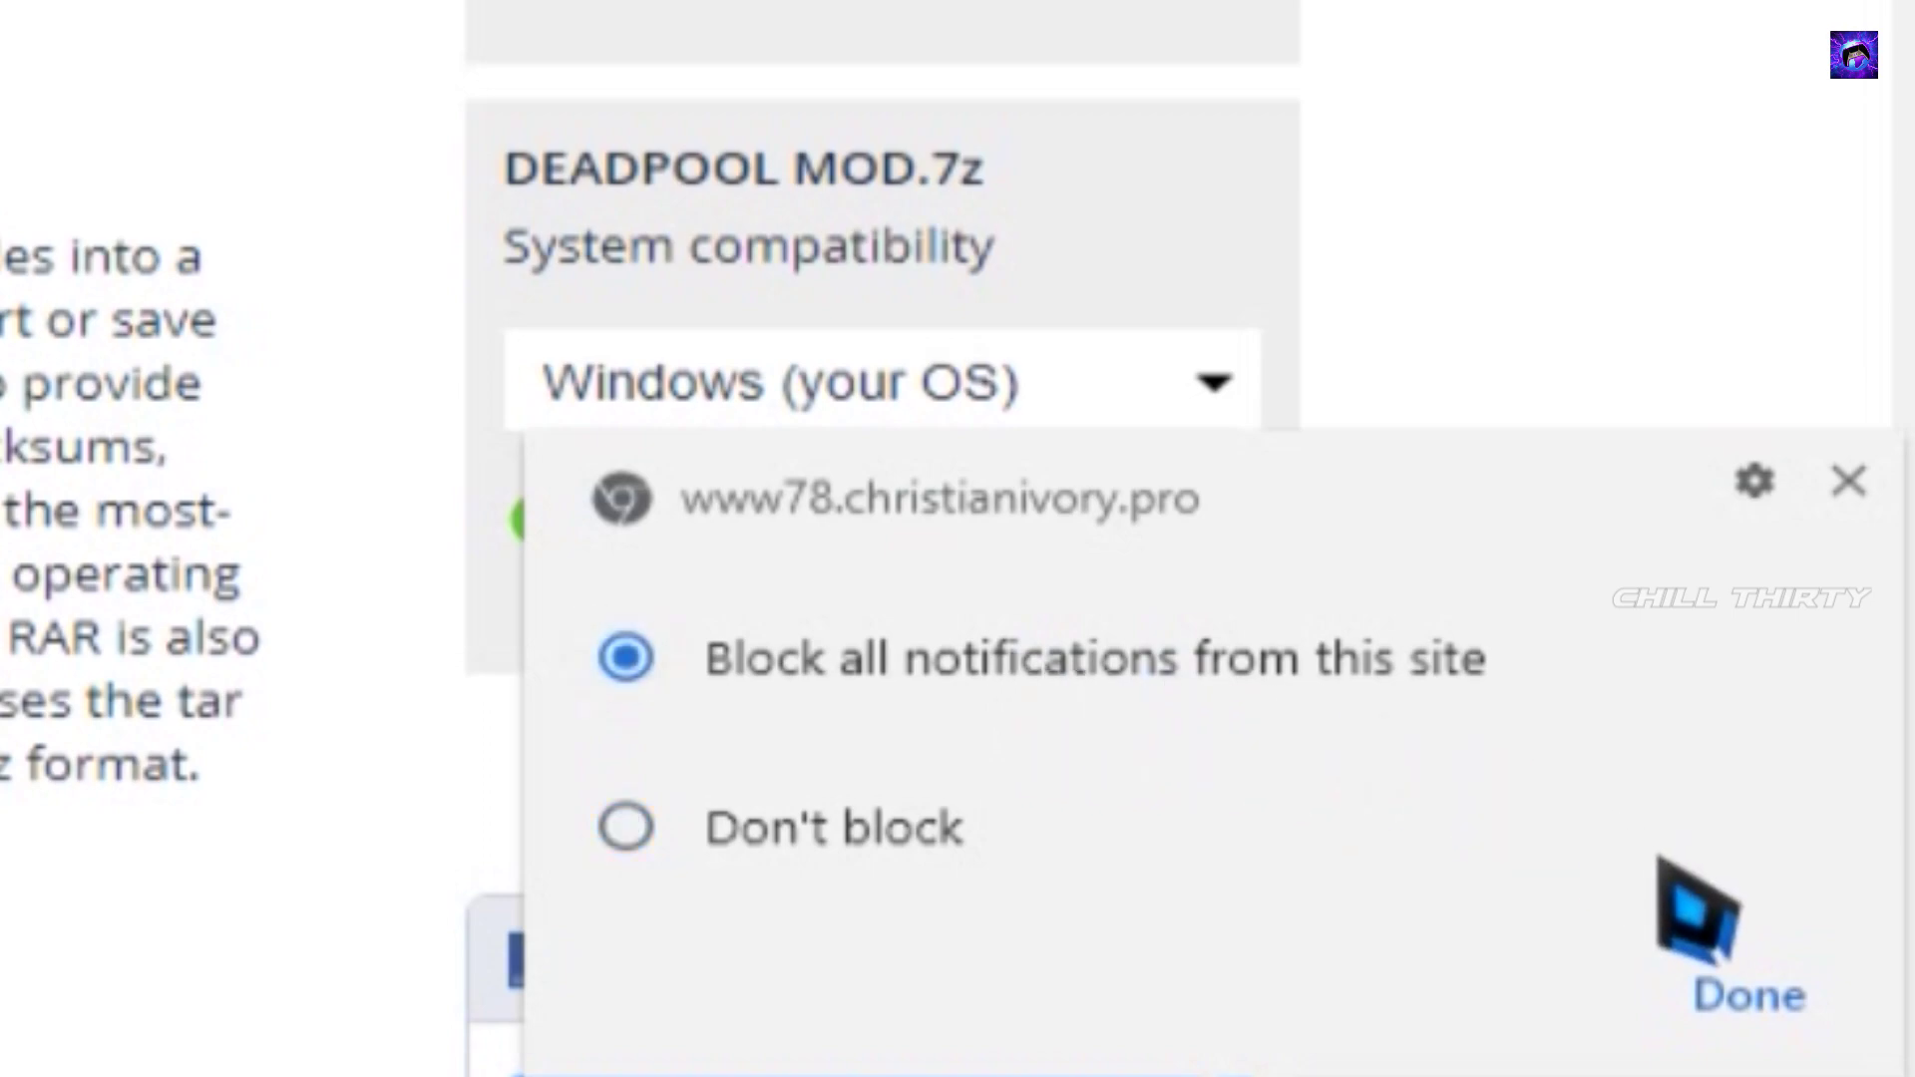
left_click(1761, 983)
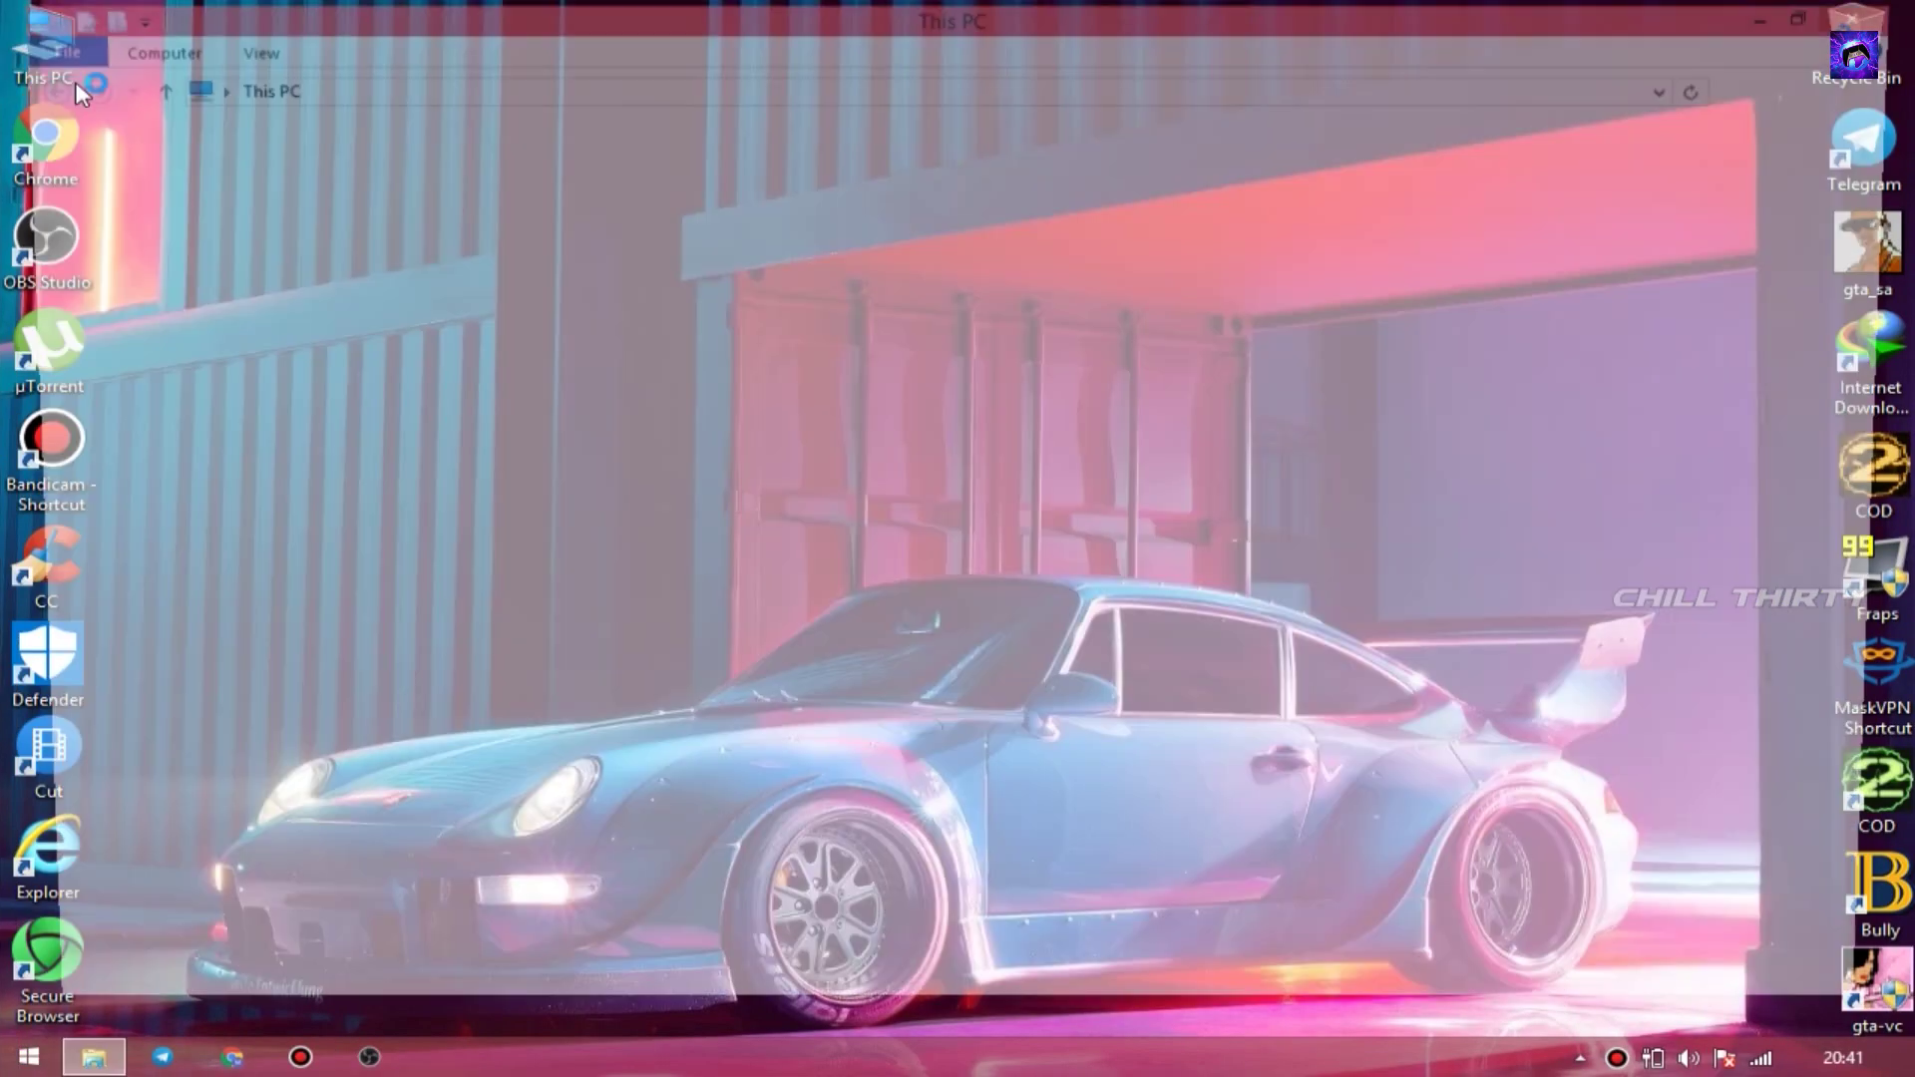
- Paste the CT OPTIMIZE archive into G:\OPTIMIZATION and extract it with the archive password
double_click(1463, 394)
double_click(646, 224)
key("ctrl+v")
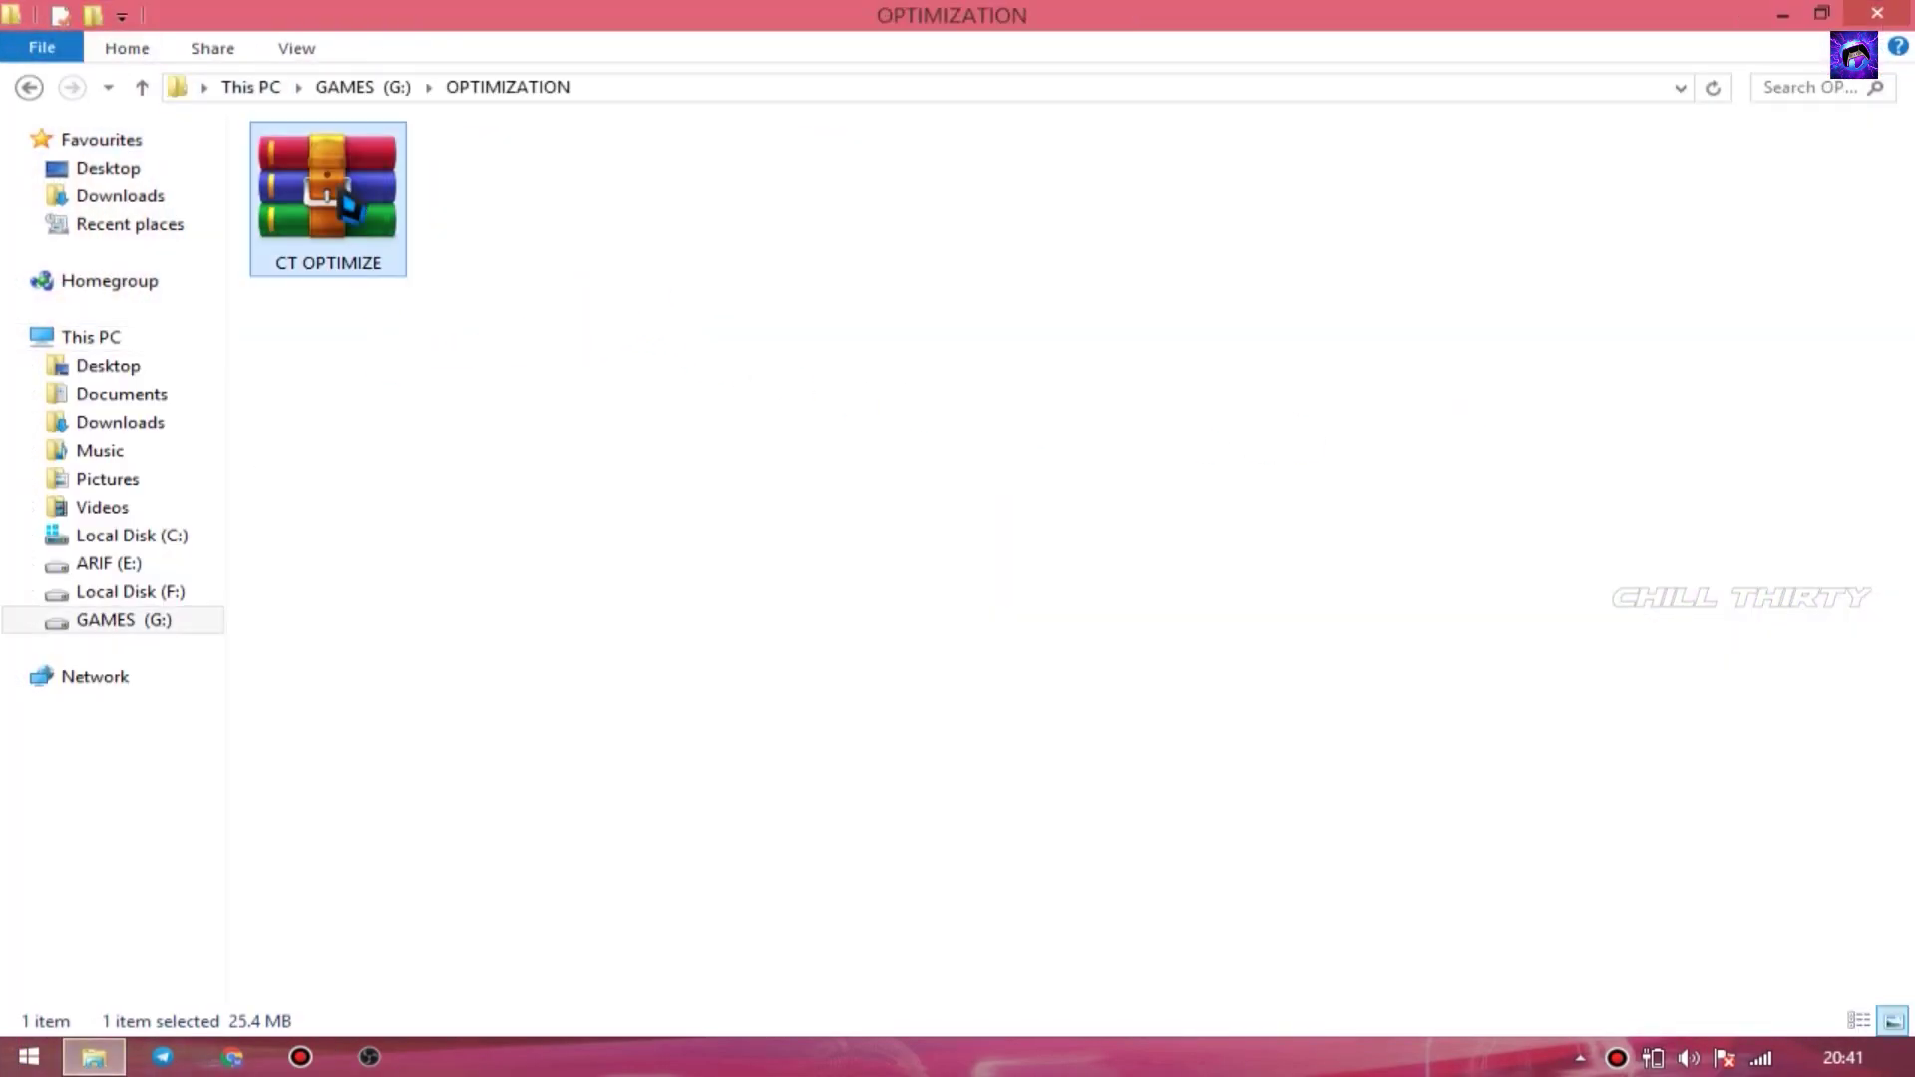
right_click(326, 237)
left_click(435, 331)
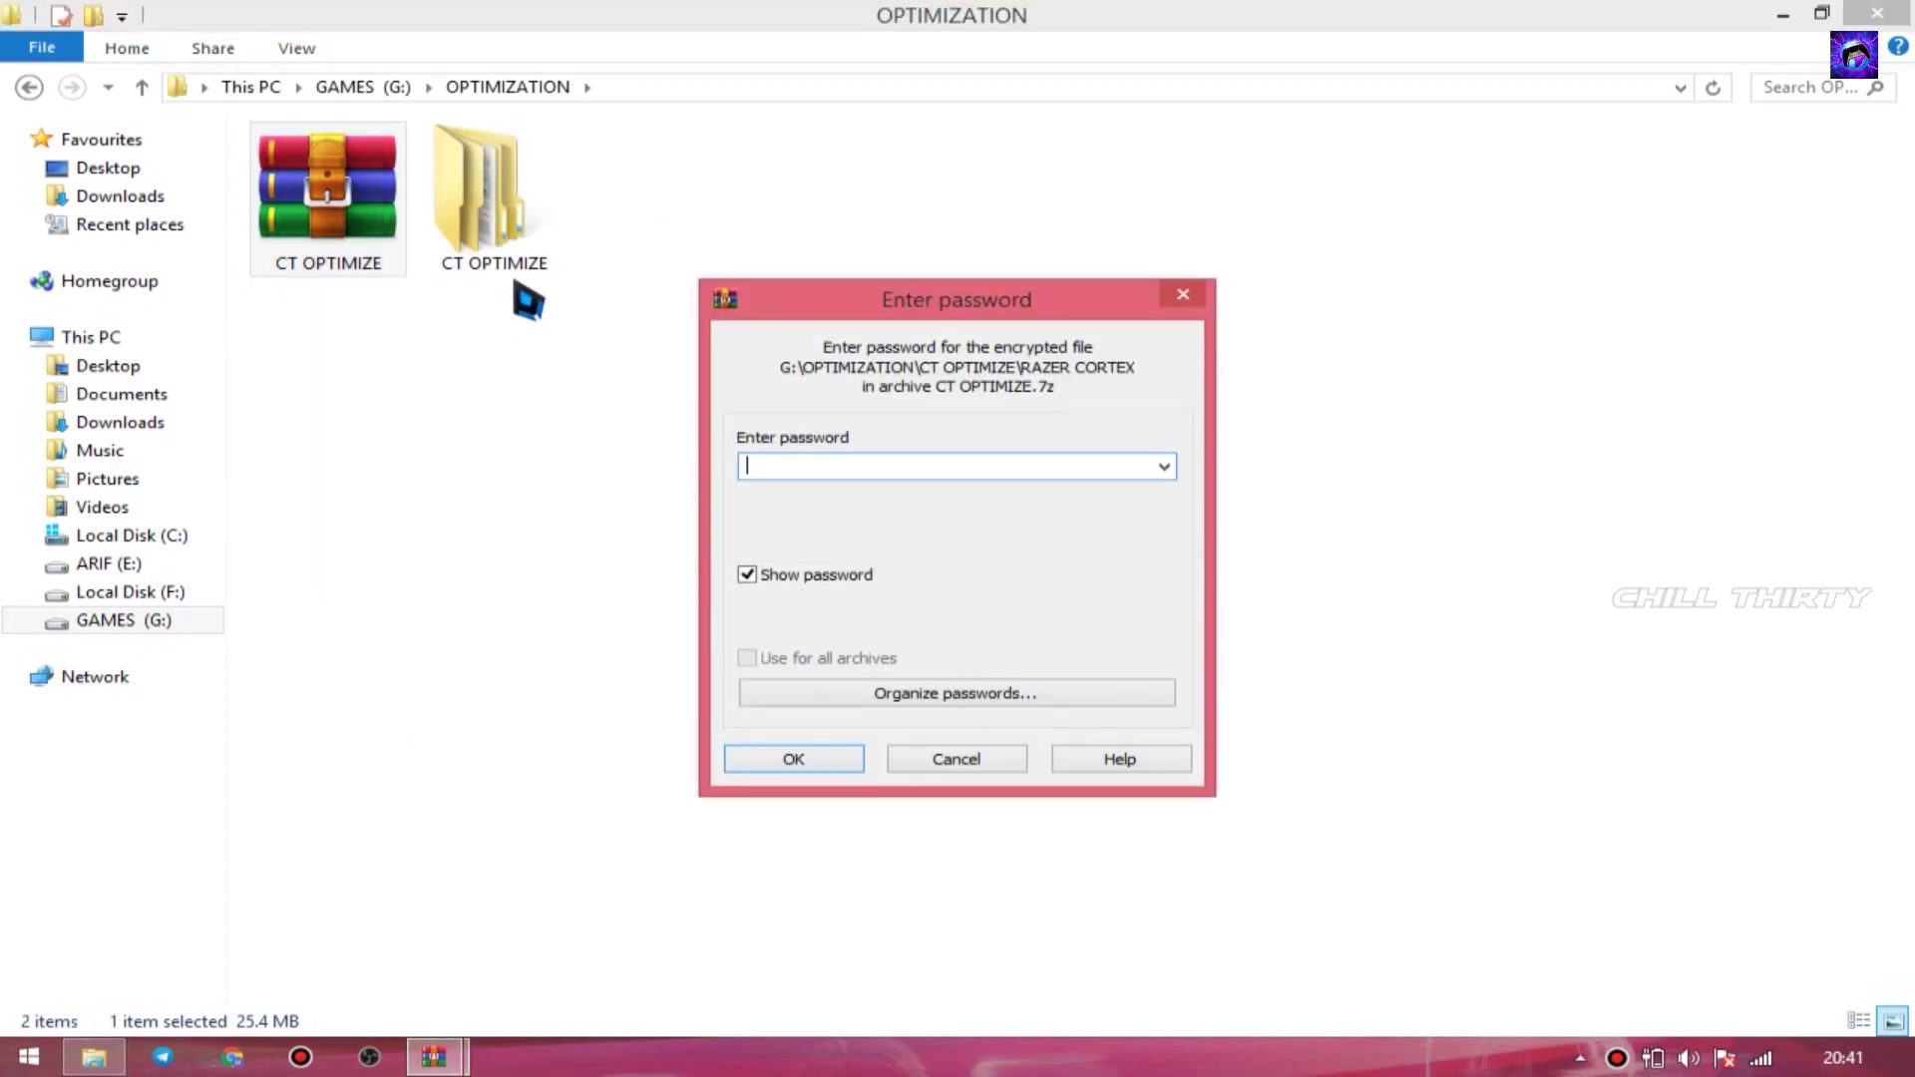
type("TWEAKSBYCT")
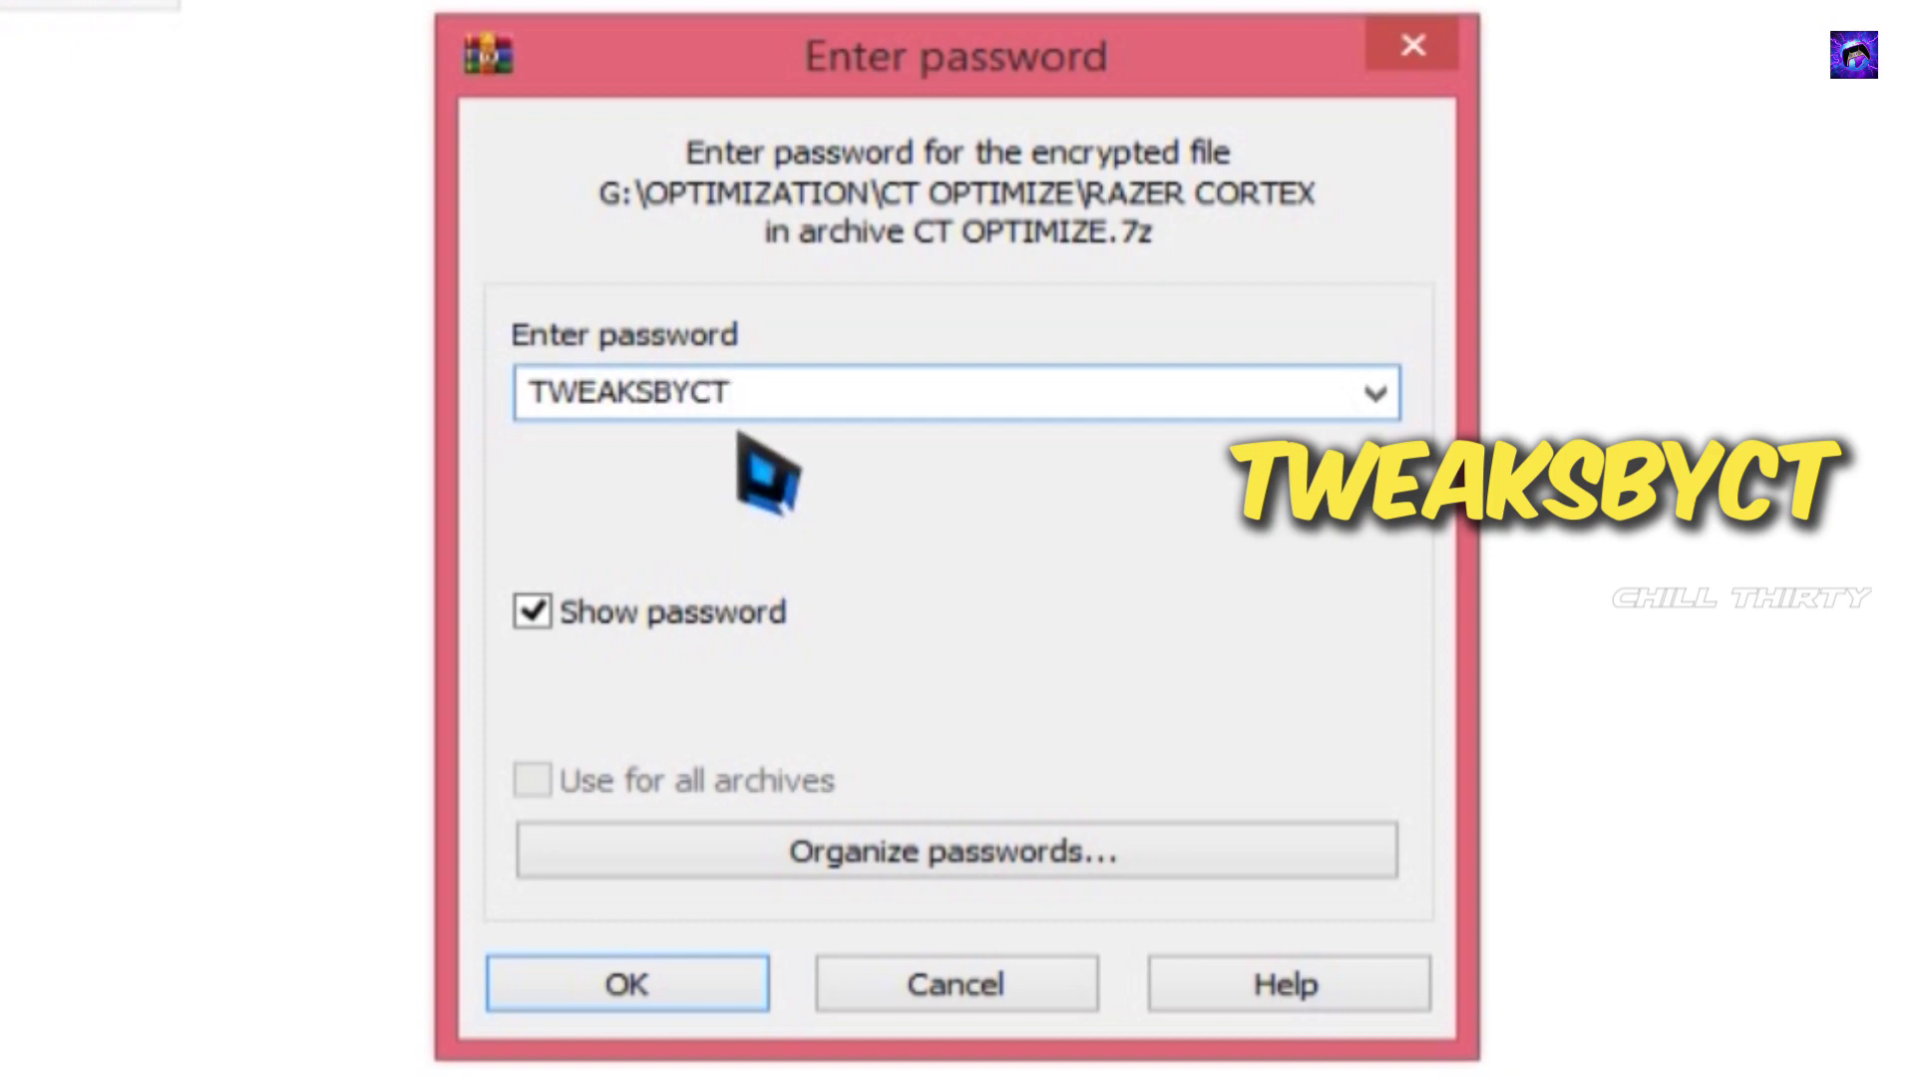
left_click_drag(769, 391, 242, 386)
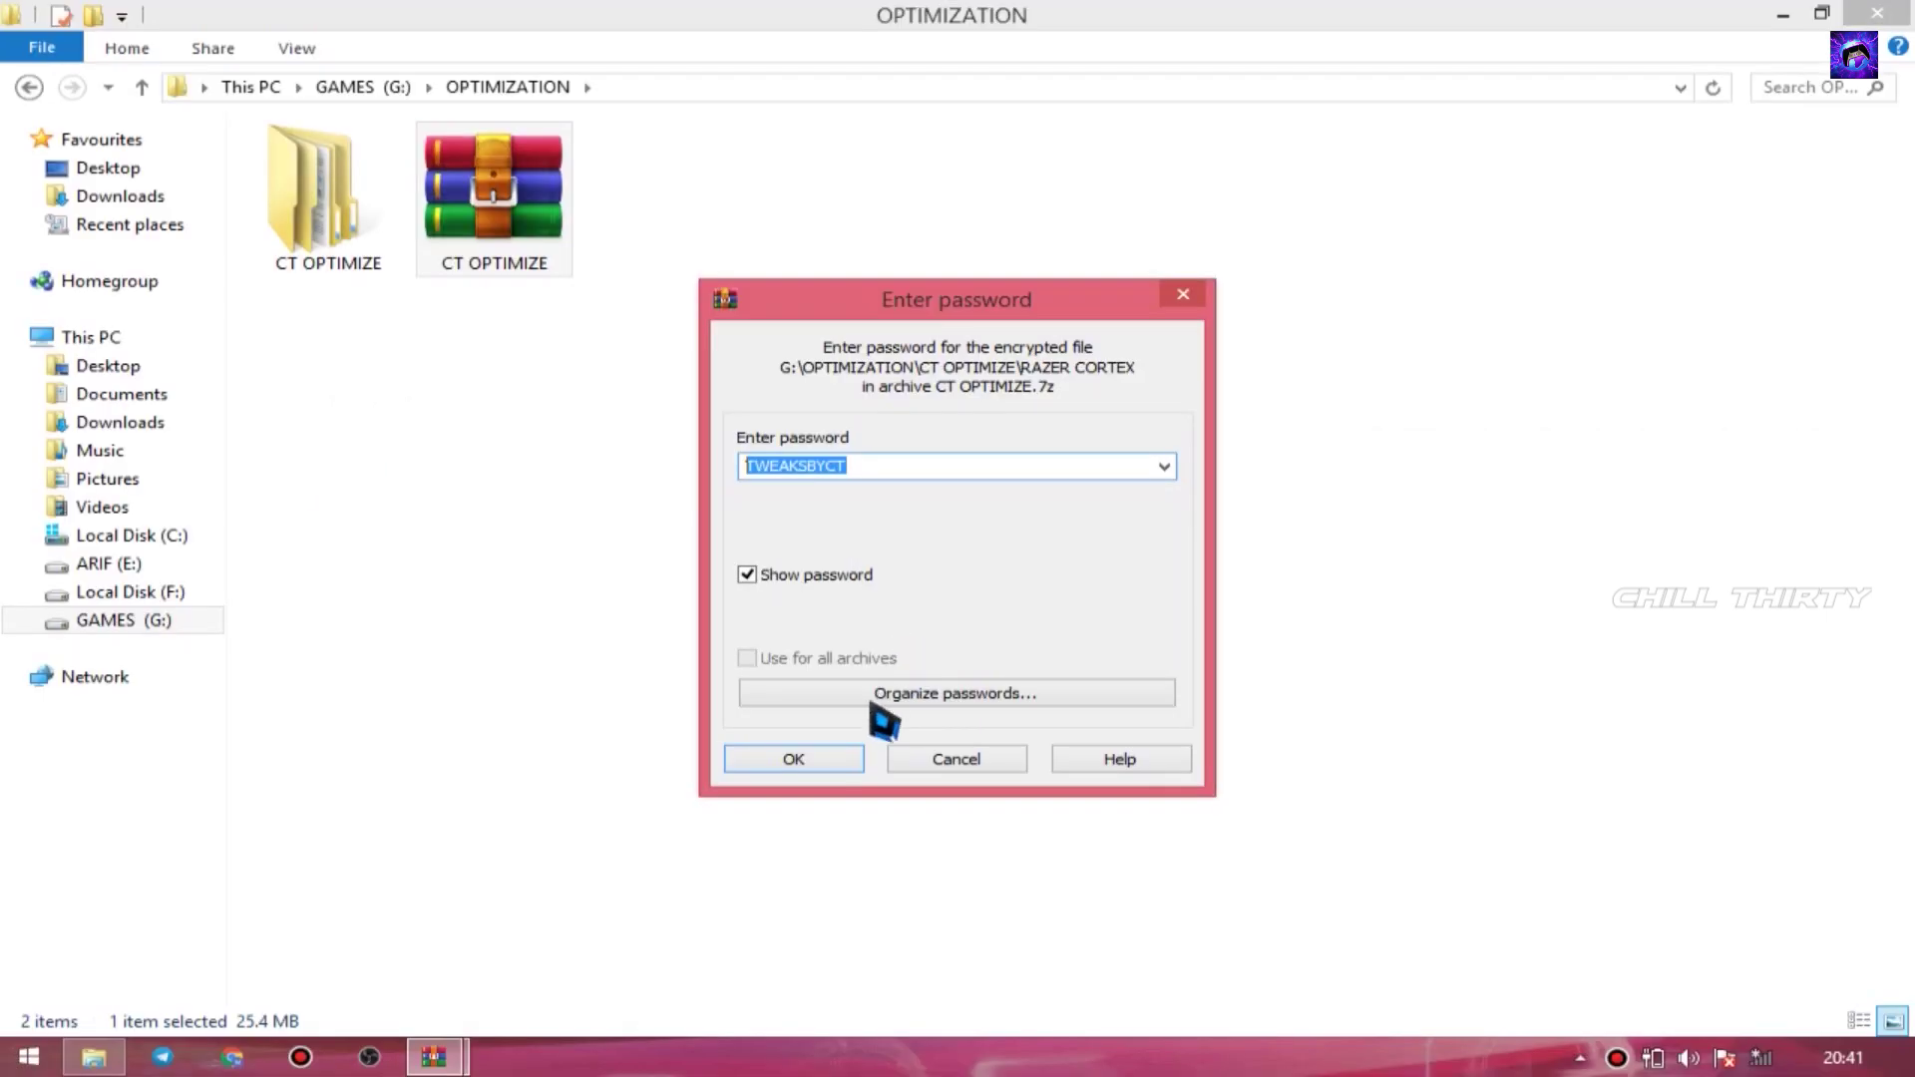
left_click(793, 760)
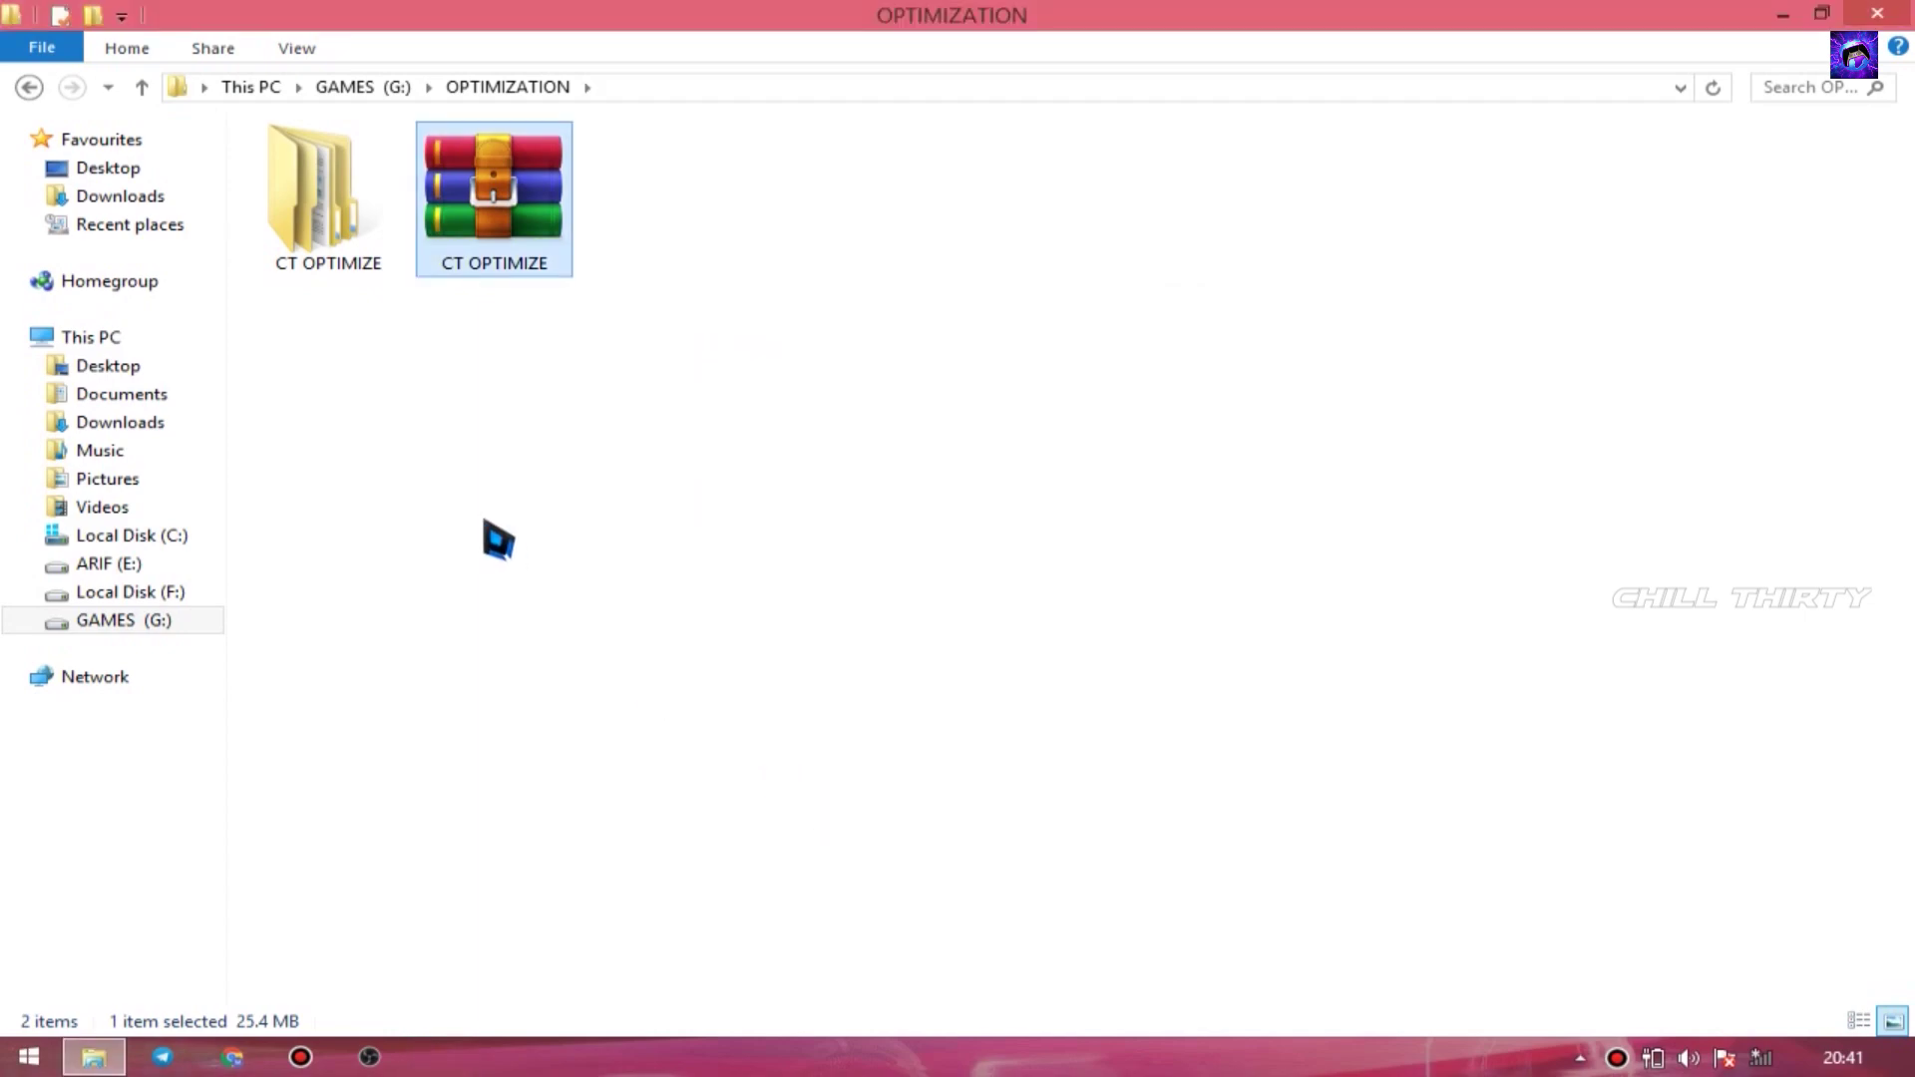
- Open CT OPTIMIZE > OUT BYTE and select the PC Repair installer
left_click(329, 239)
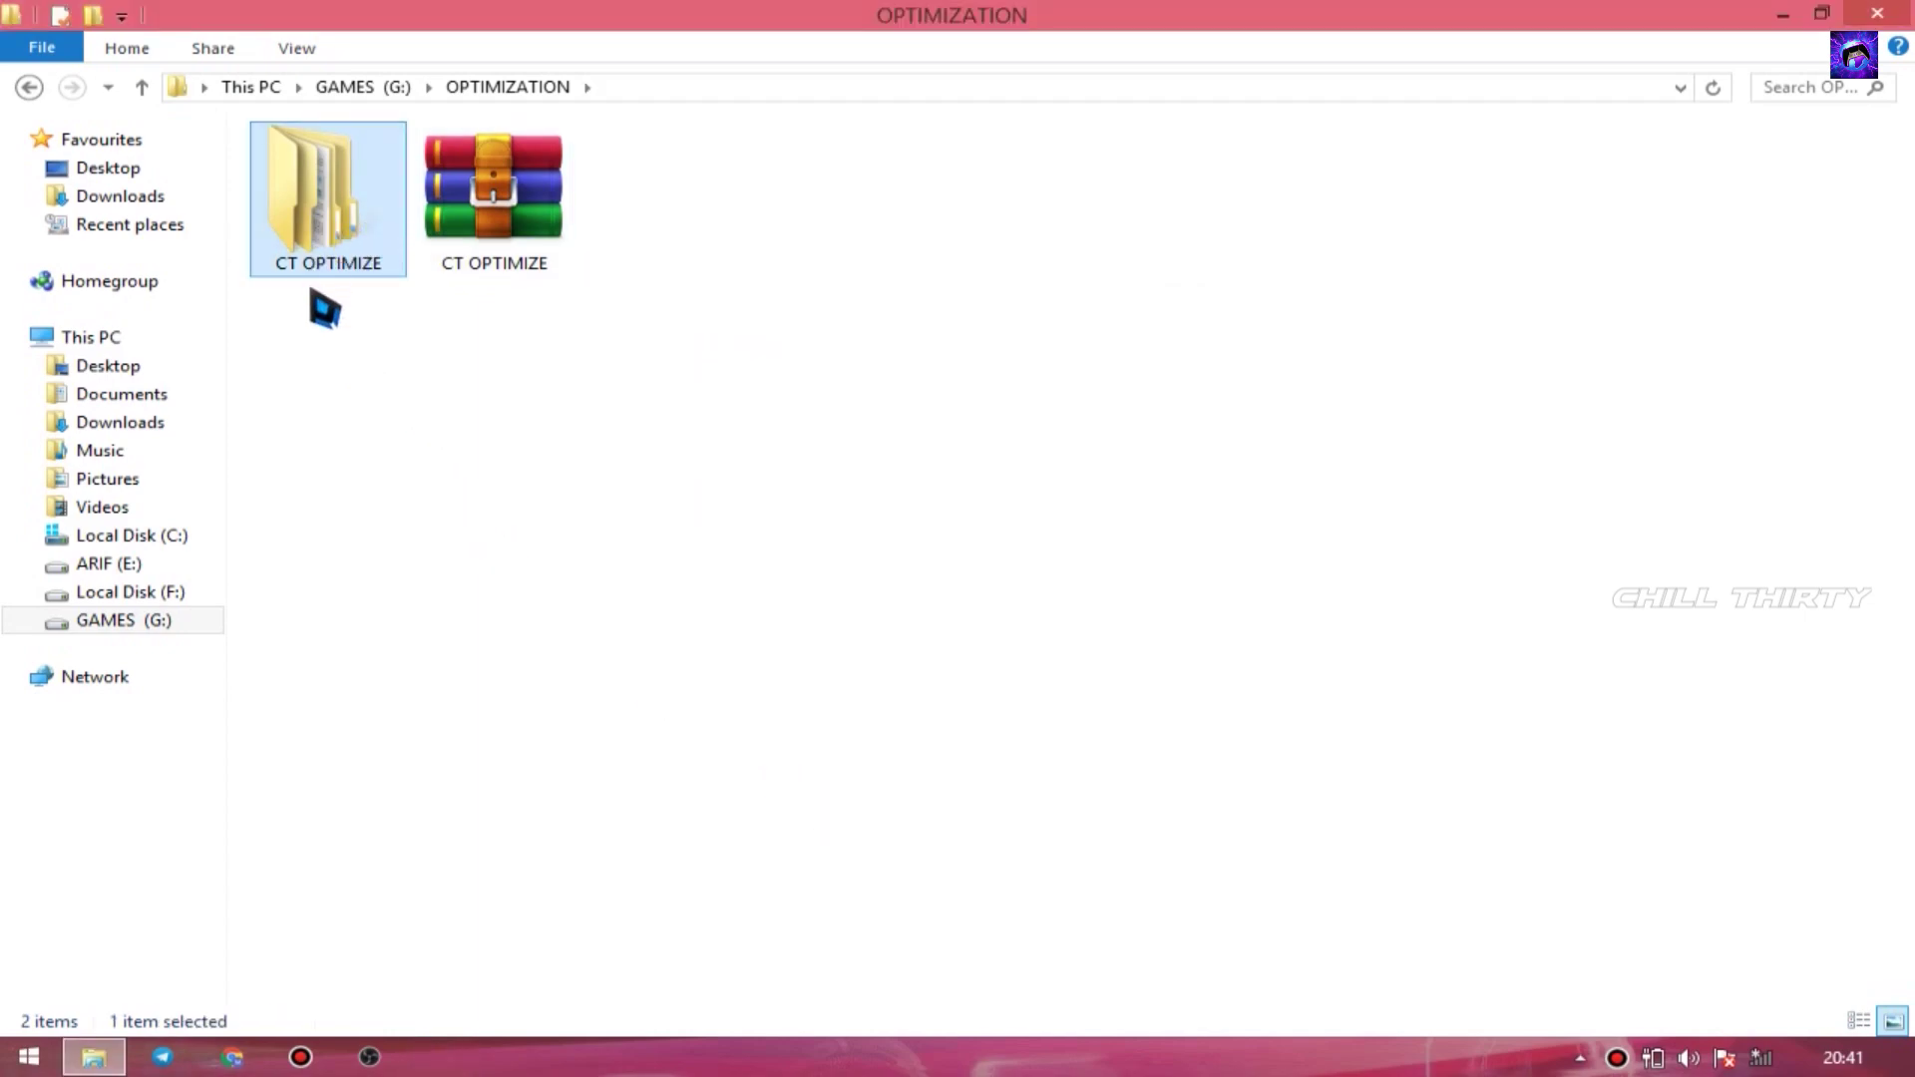
key("Return")
left_click_drag(339, 337, 512, 222)
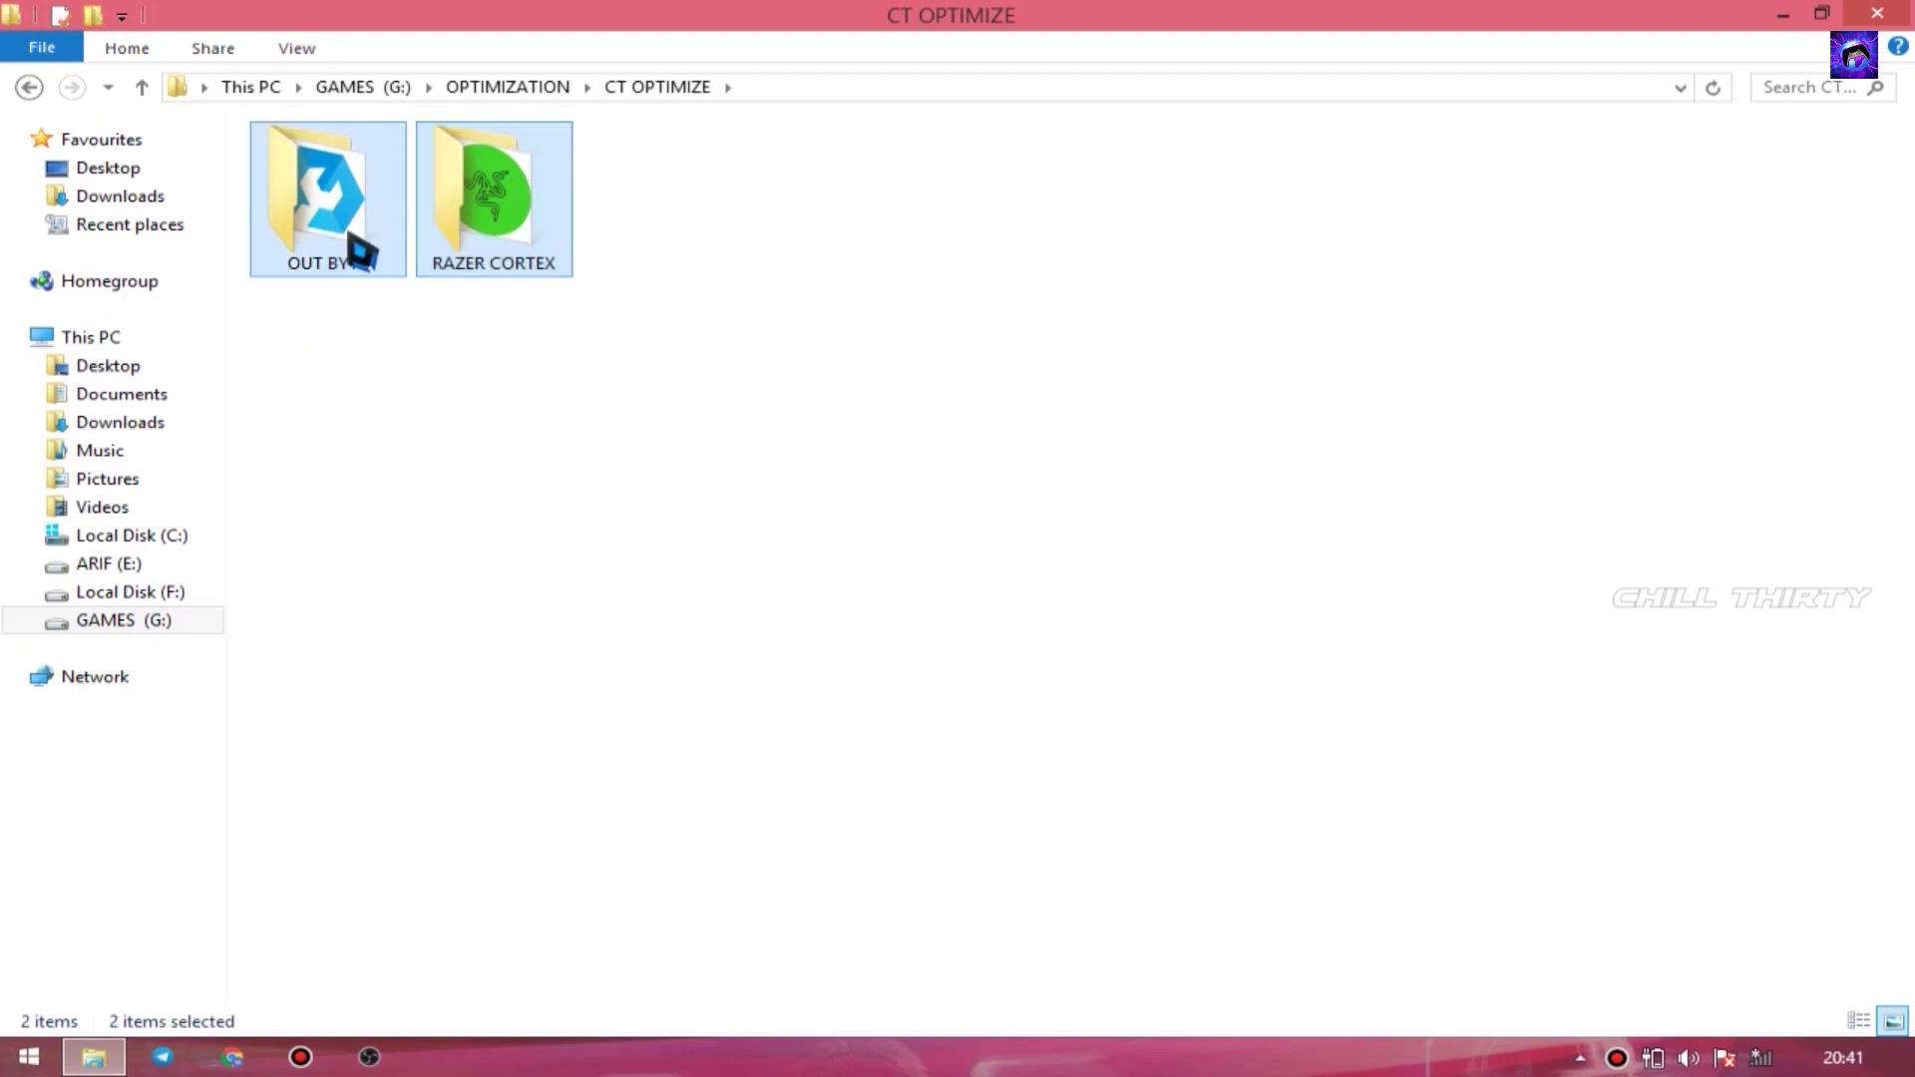
left_click(359, 268)
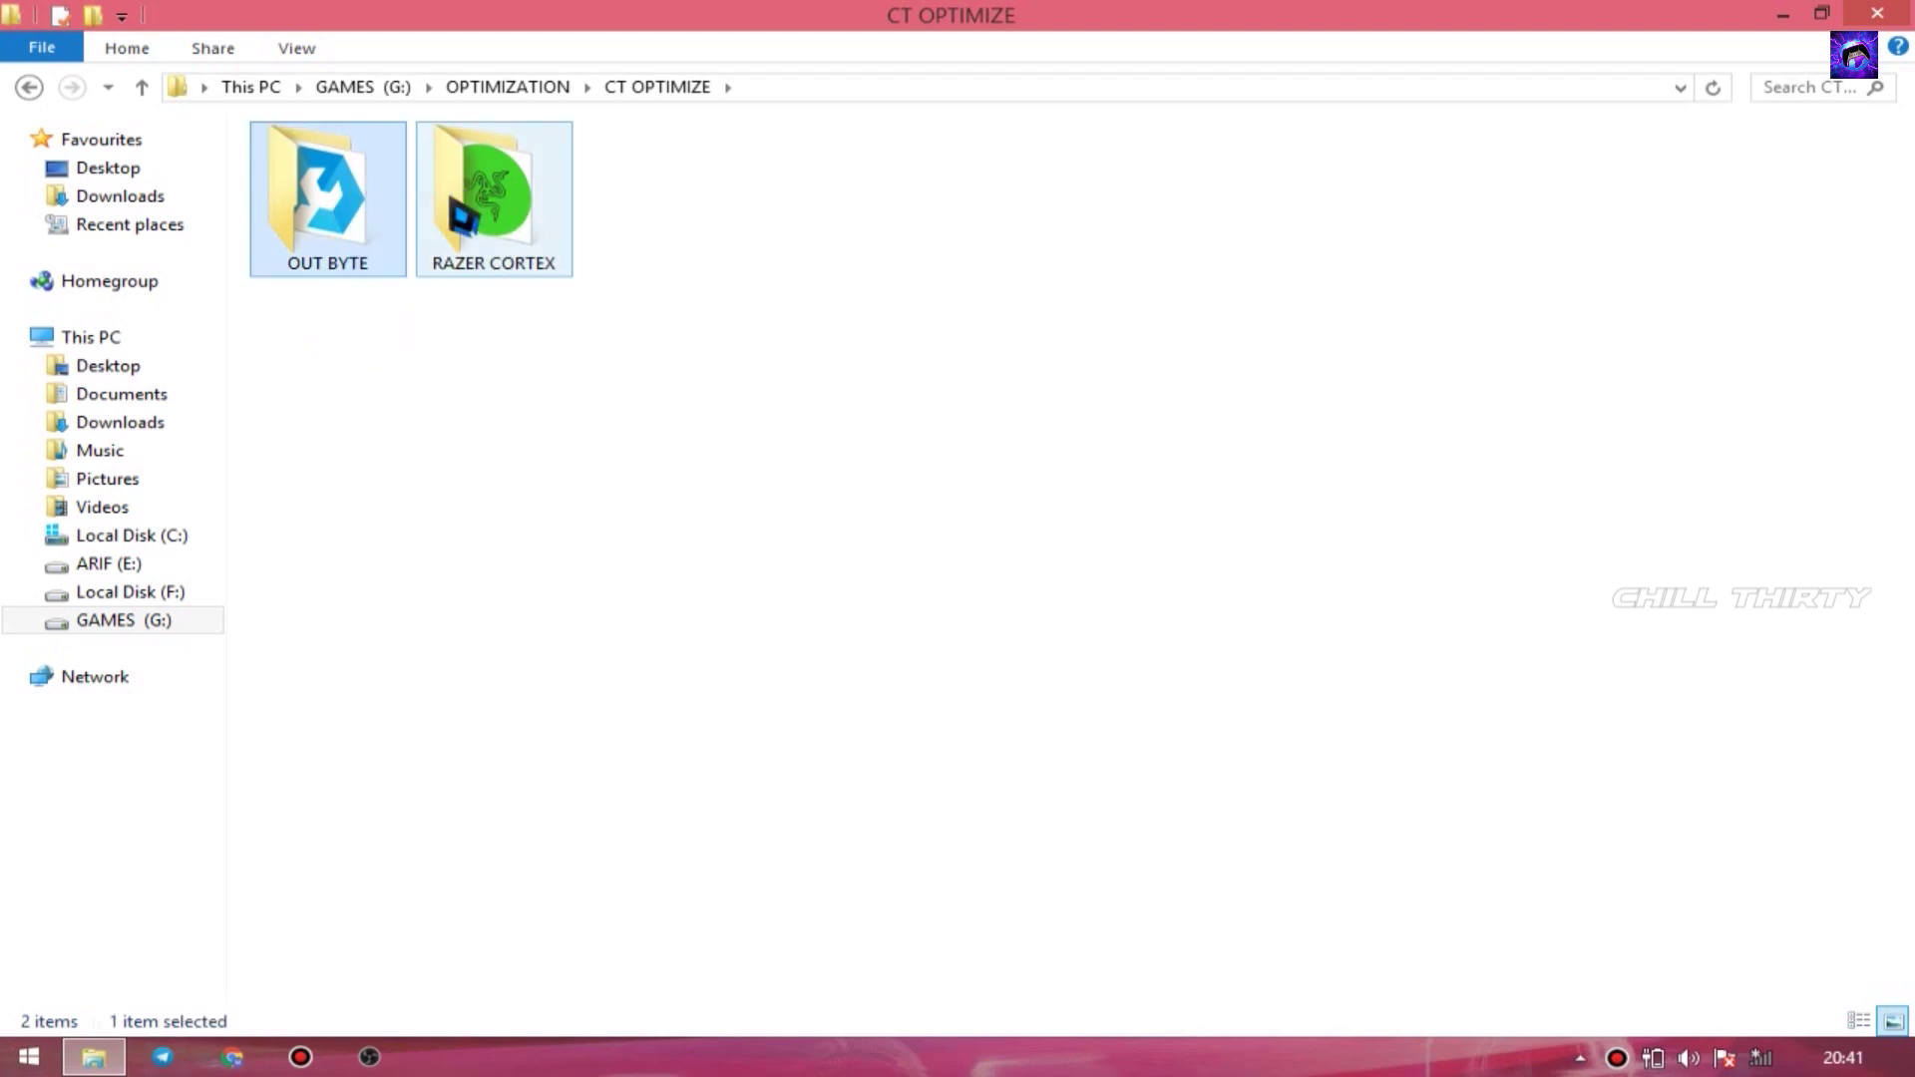
double_click(357, 237)
left_click(334, 250)
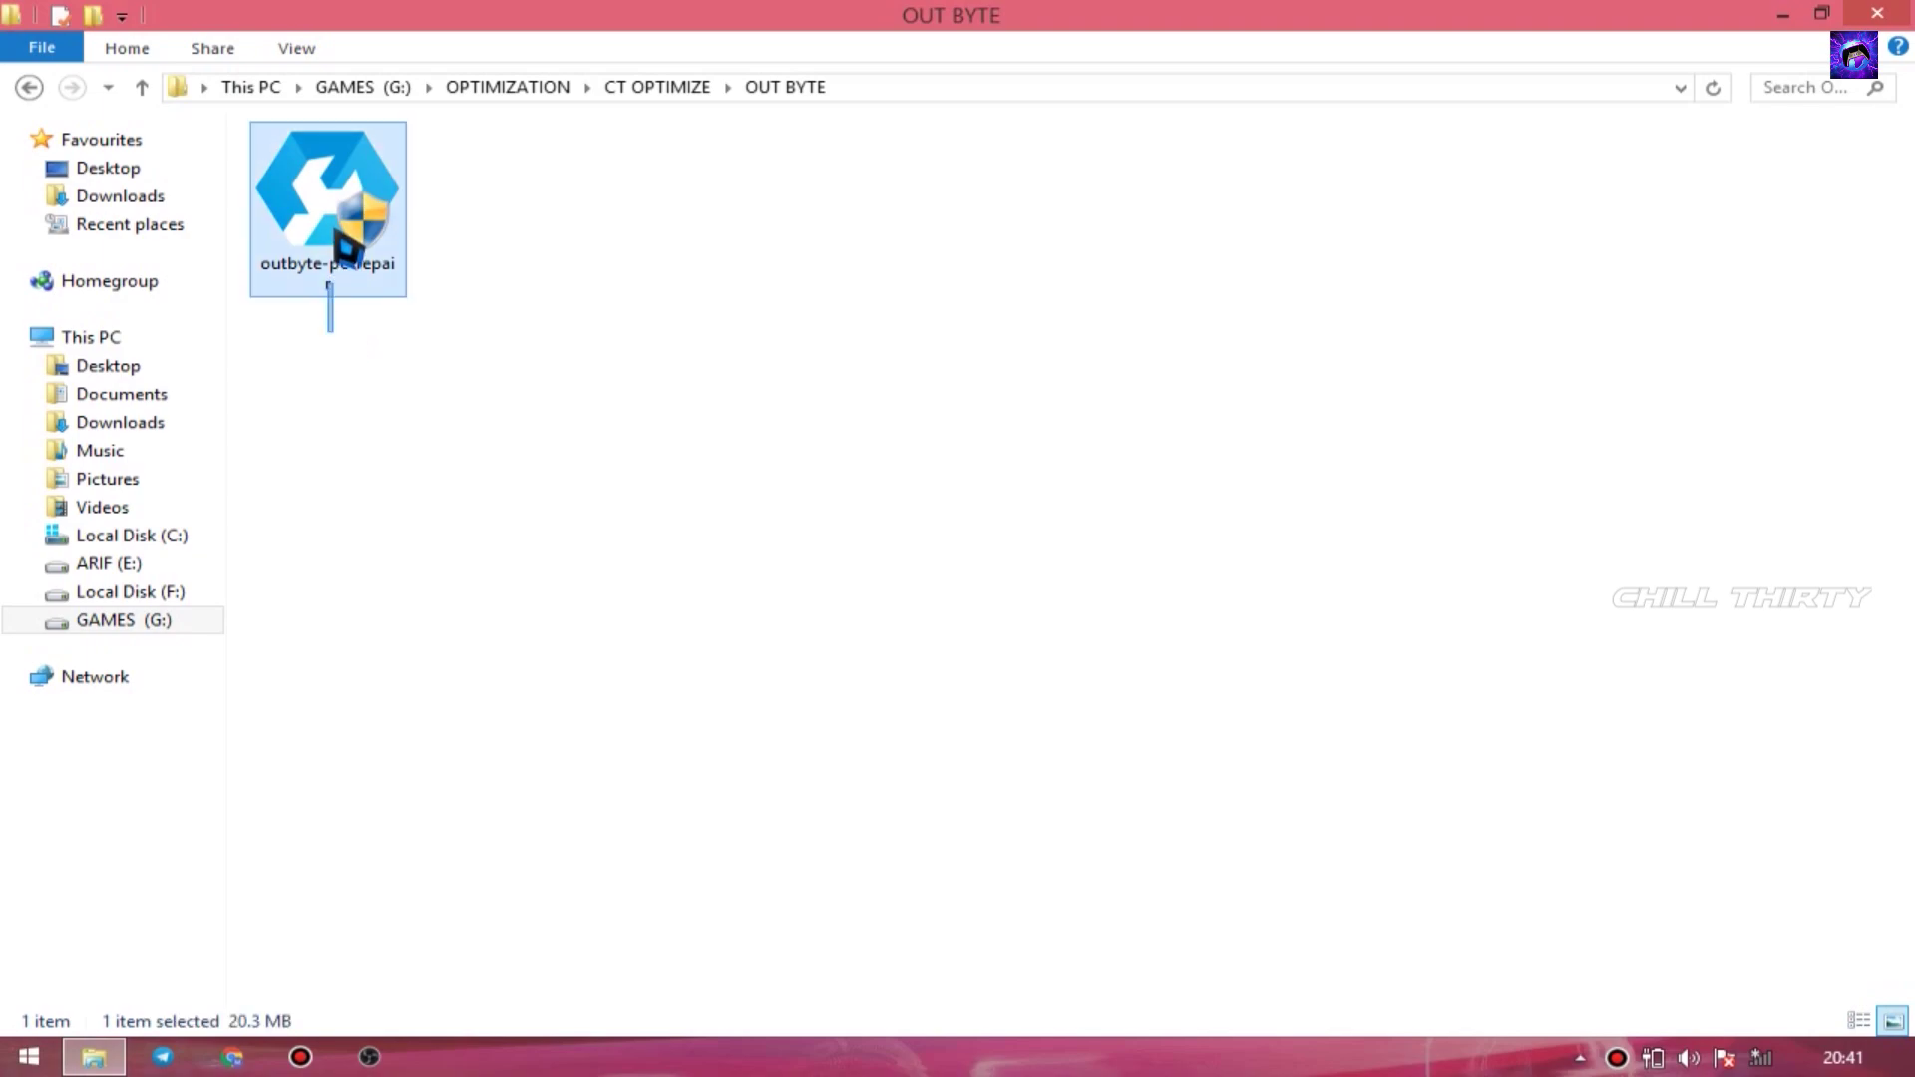
right_click(335, 230)
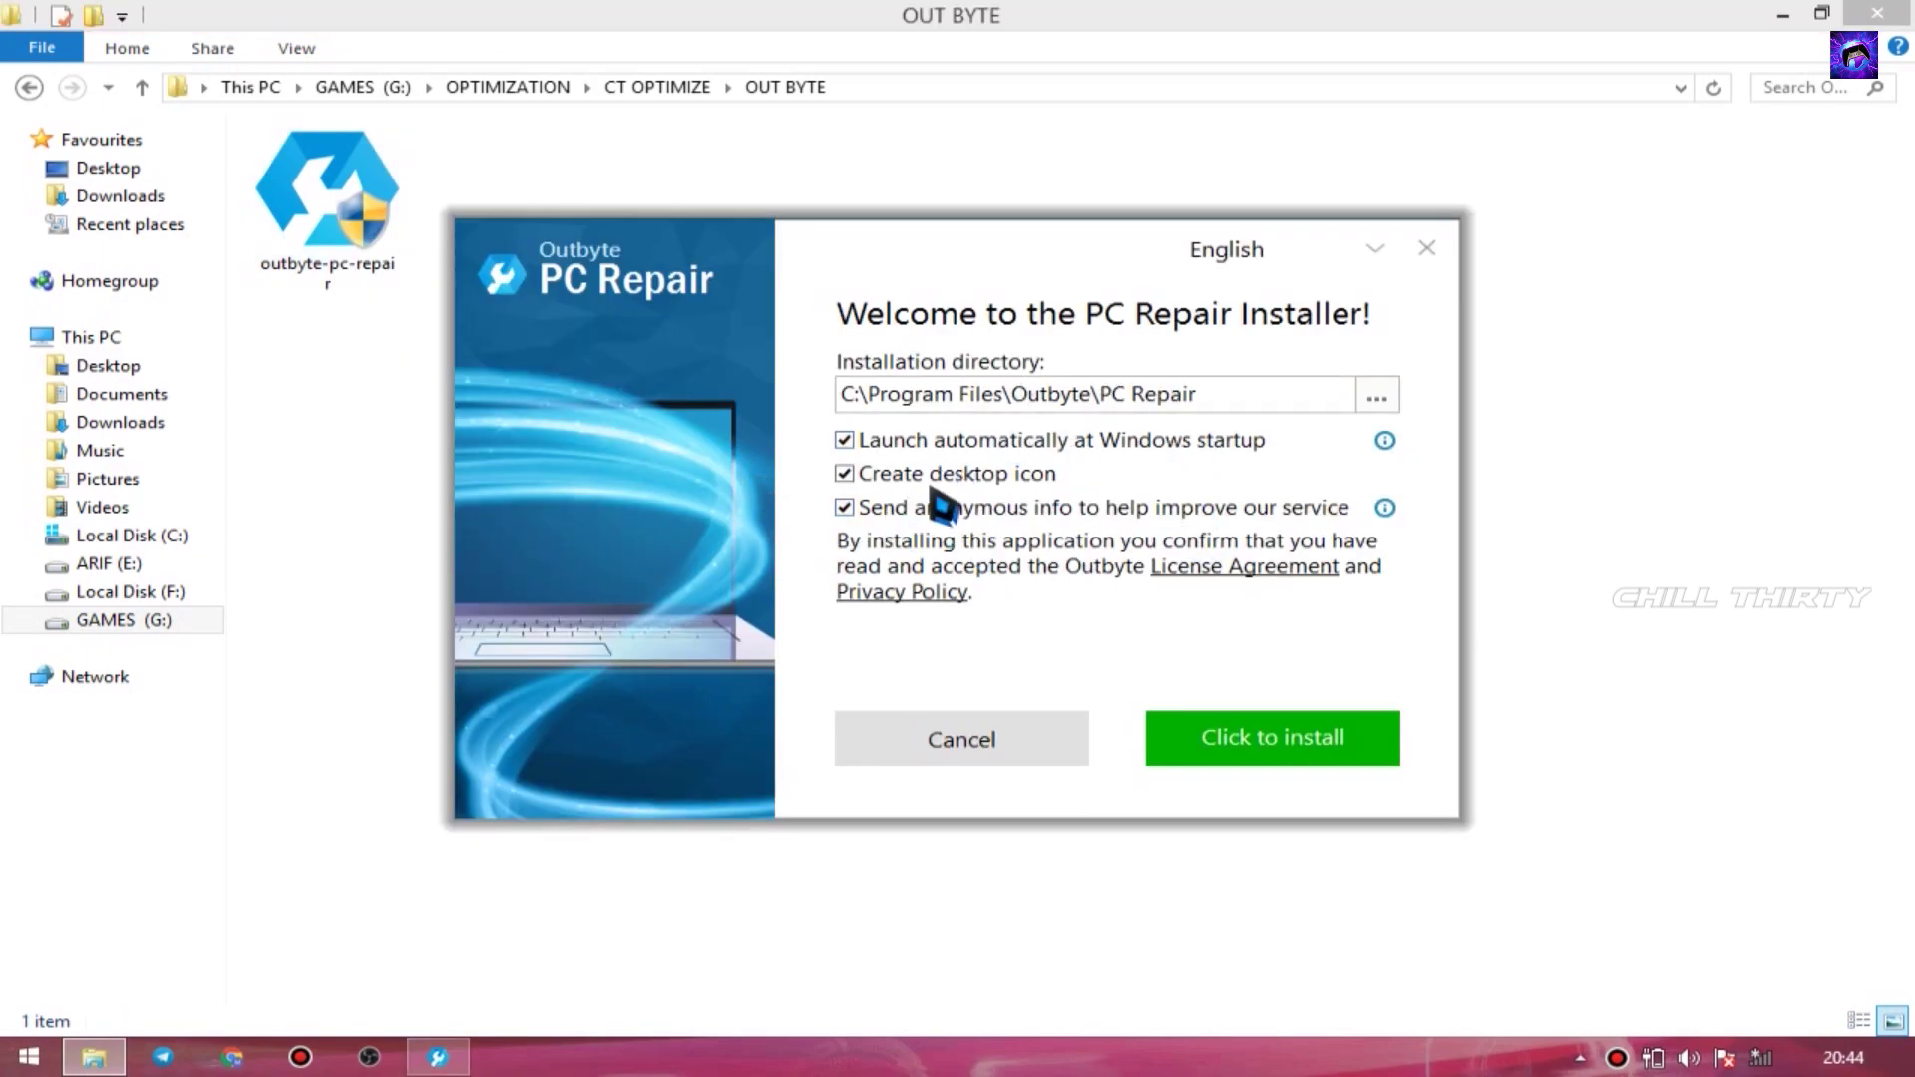
- Install Outbyte PC Repair and launch it to scan the PC
left_click(1247, 763)
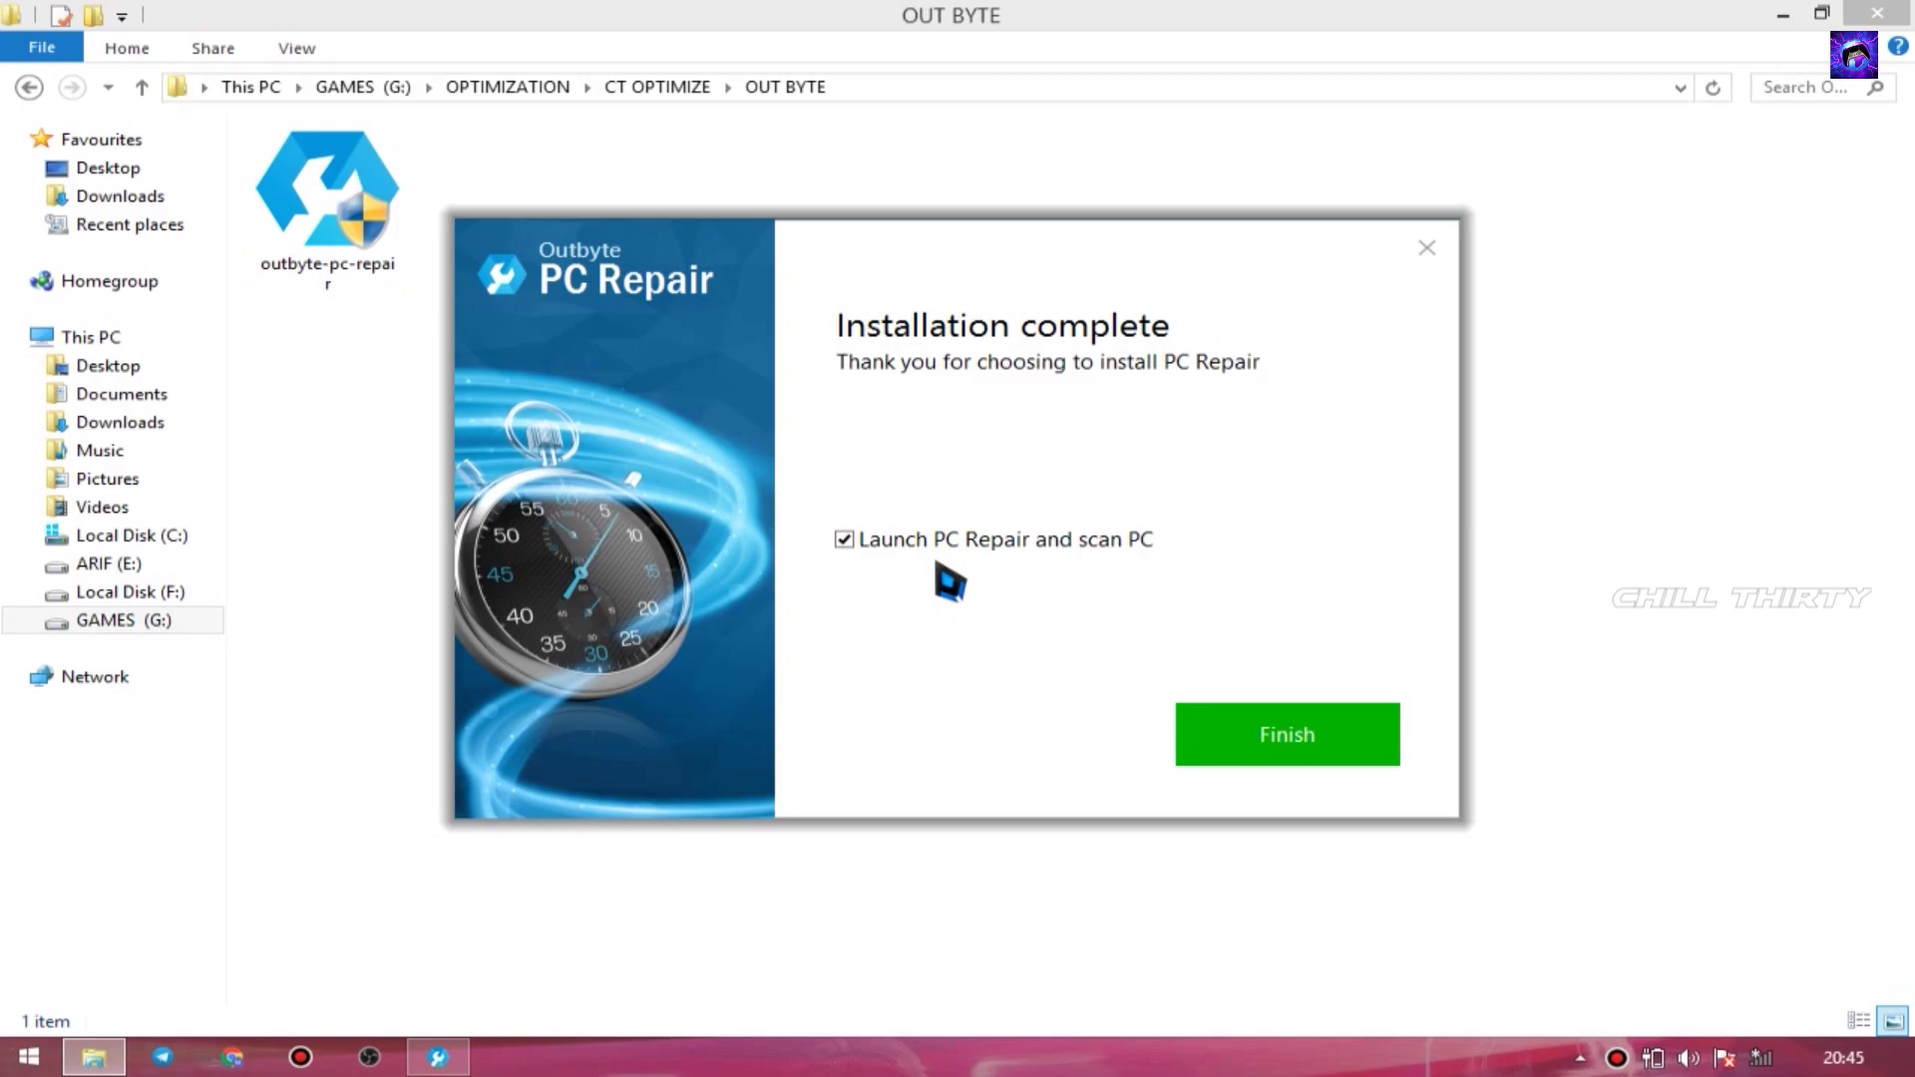
key("Return")
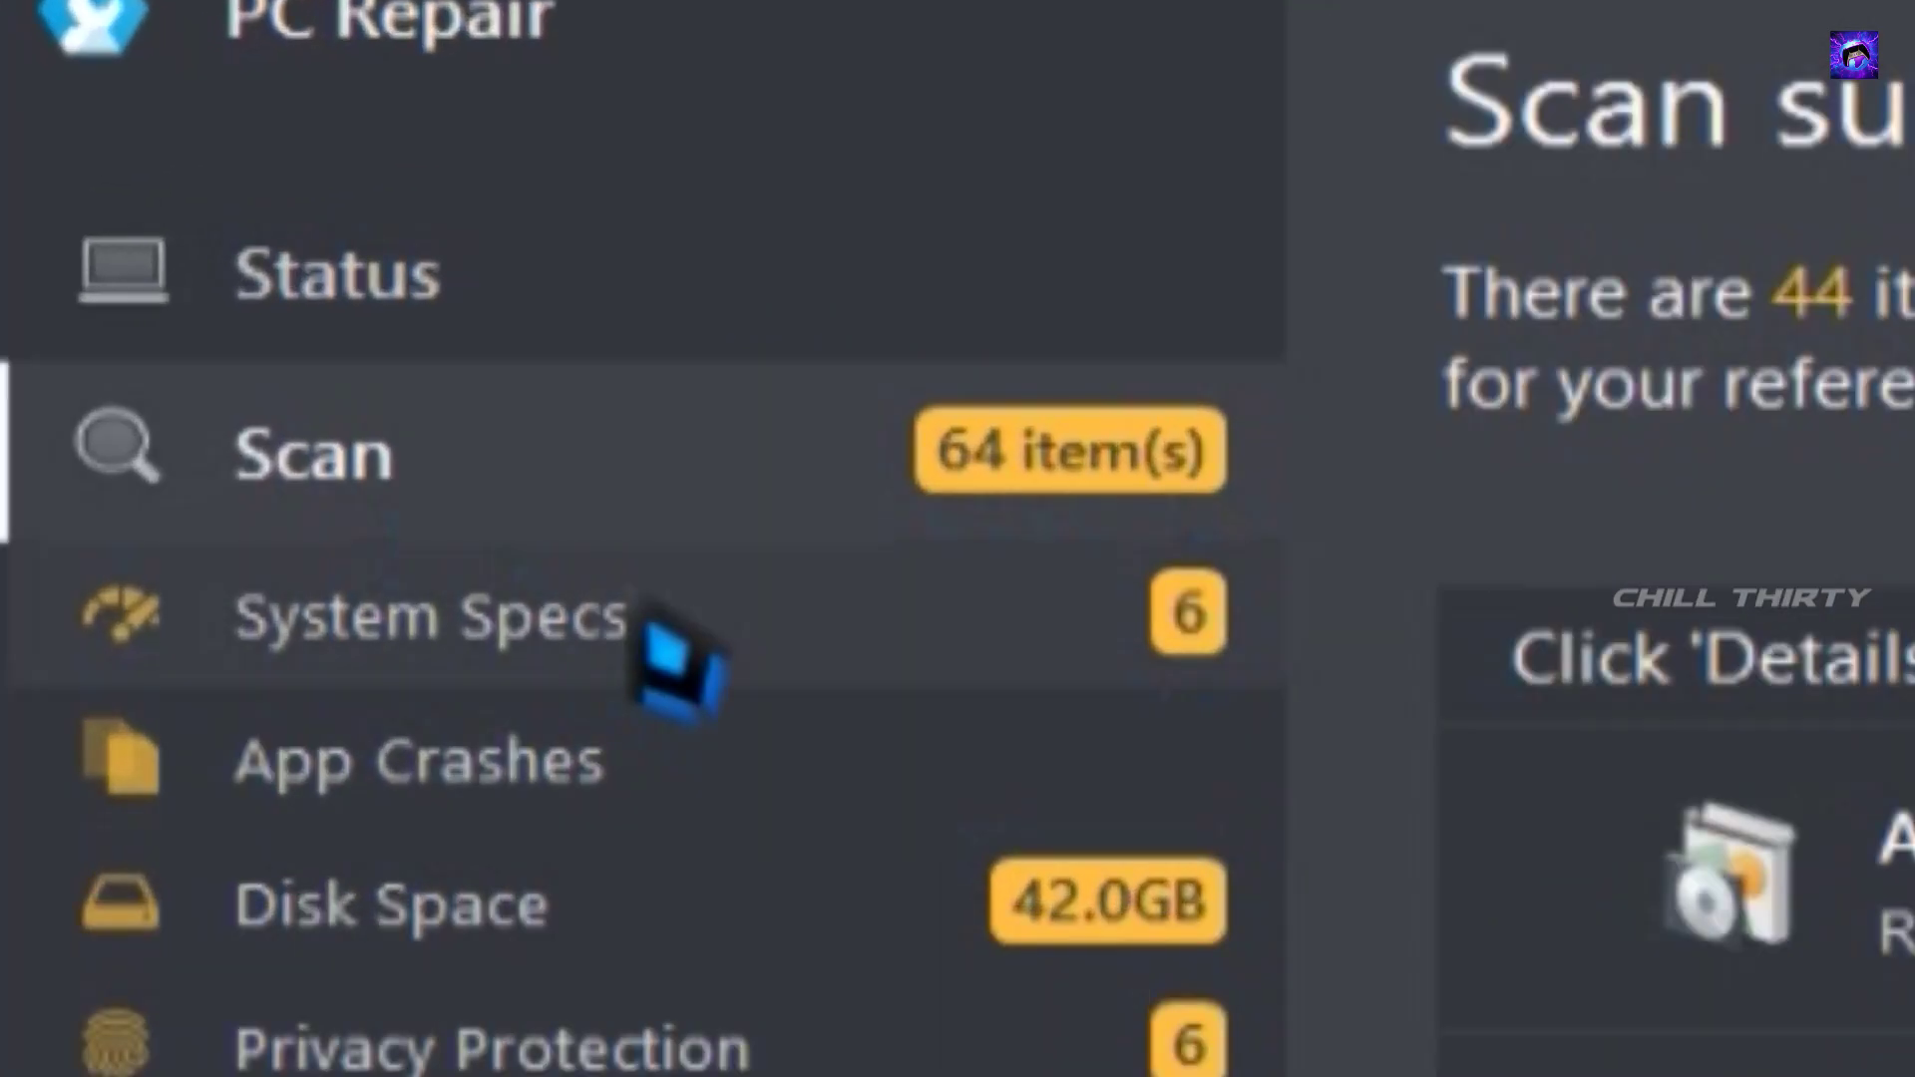
- Review the scan results and clear the 41.98 GB of unused web cache
left_click(648, 628)
scroll(868, 364, "down", 1)
scroll(915, 376, "up", 1)
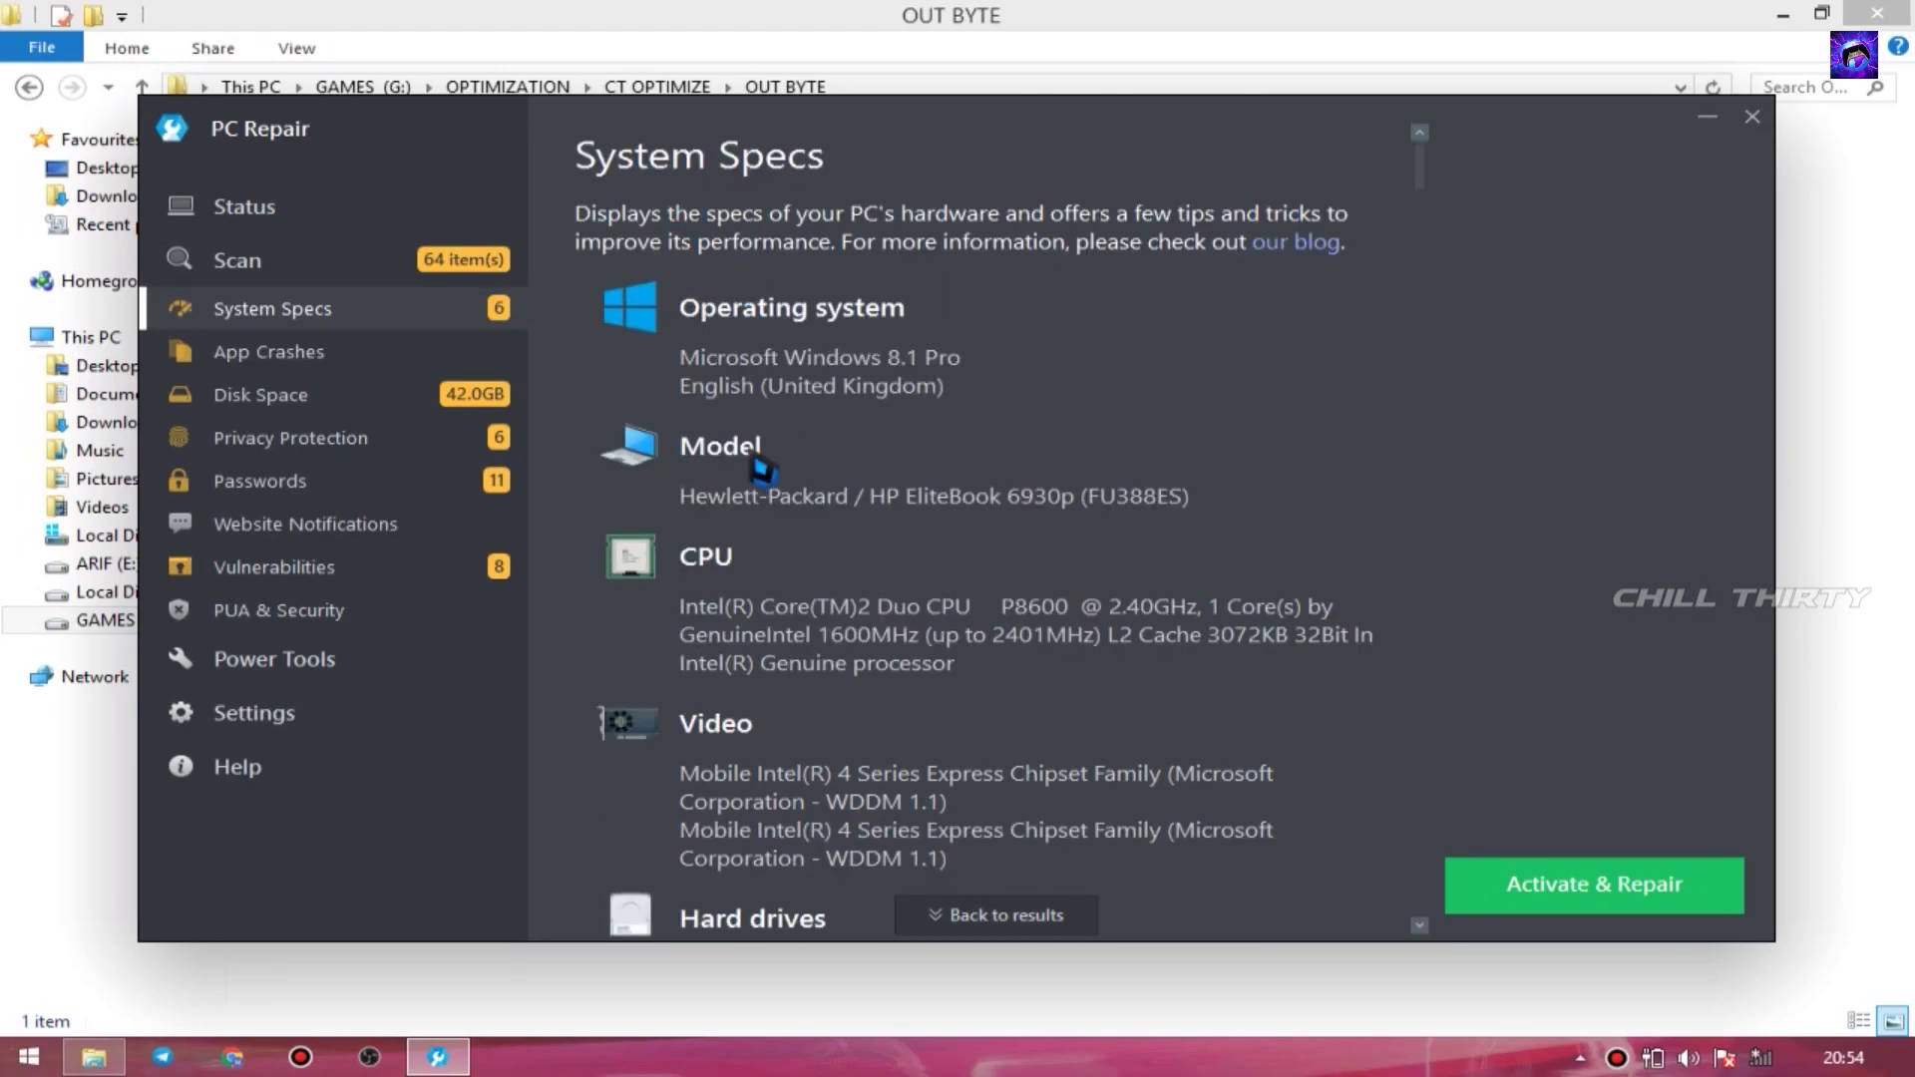
scroll(915, 379, "down", 5)
scroll(916, 379, "down", 10)
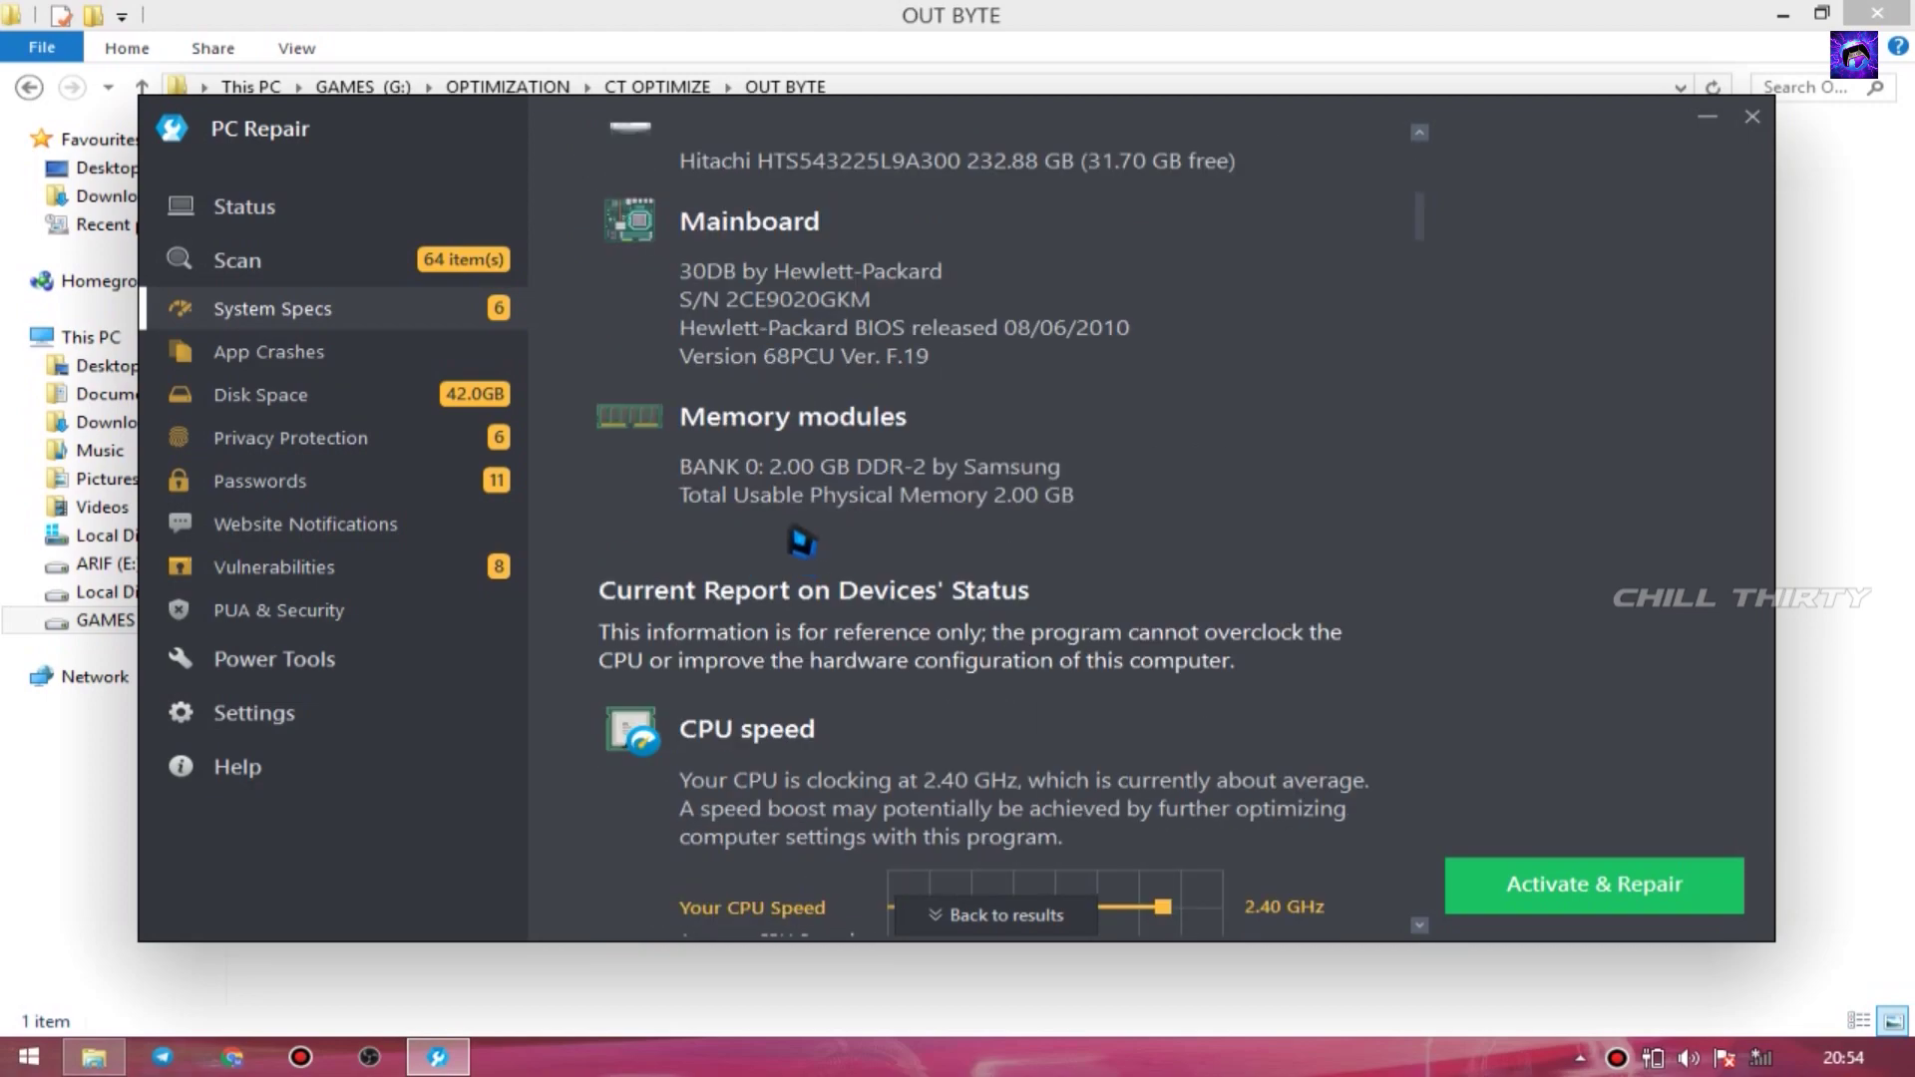
scroll(938, 638, "down", 4)
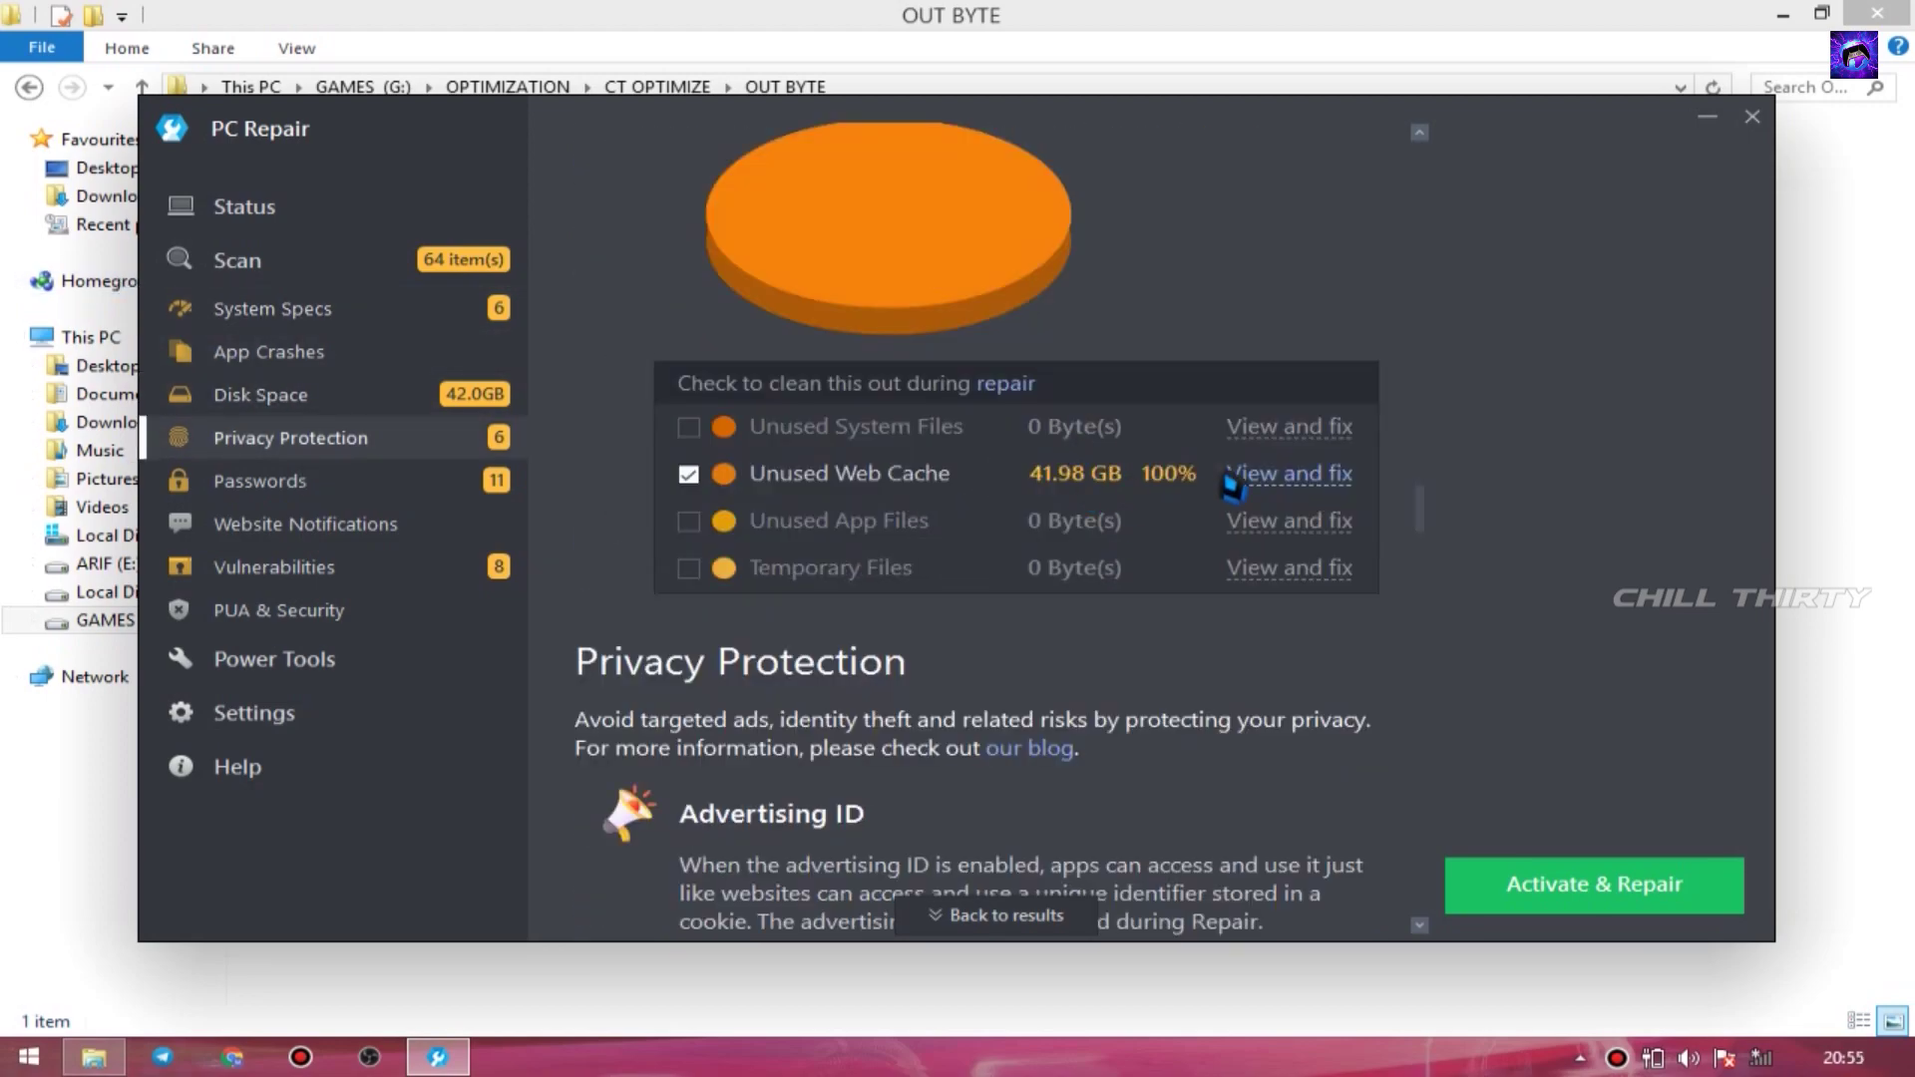
left_click(1281, 489)
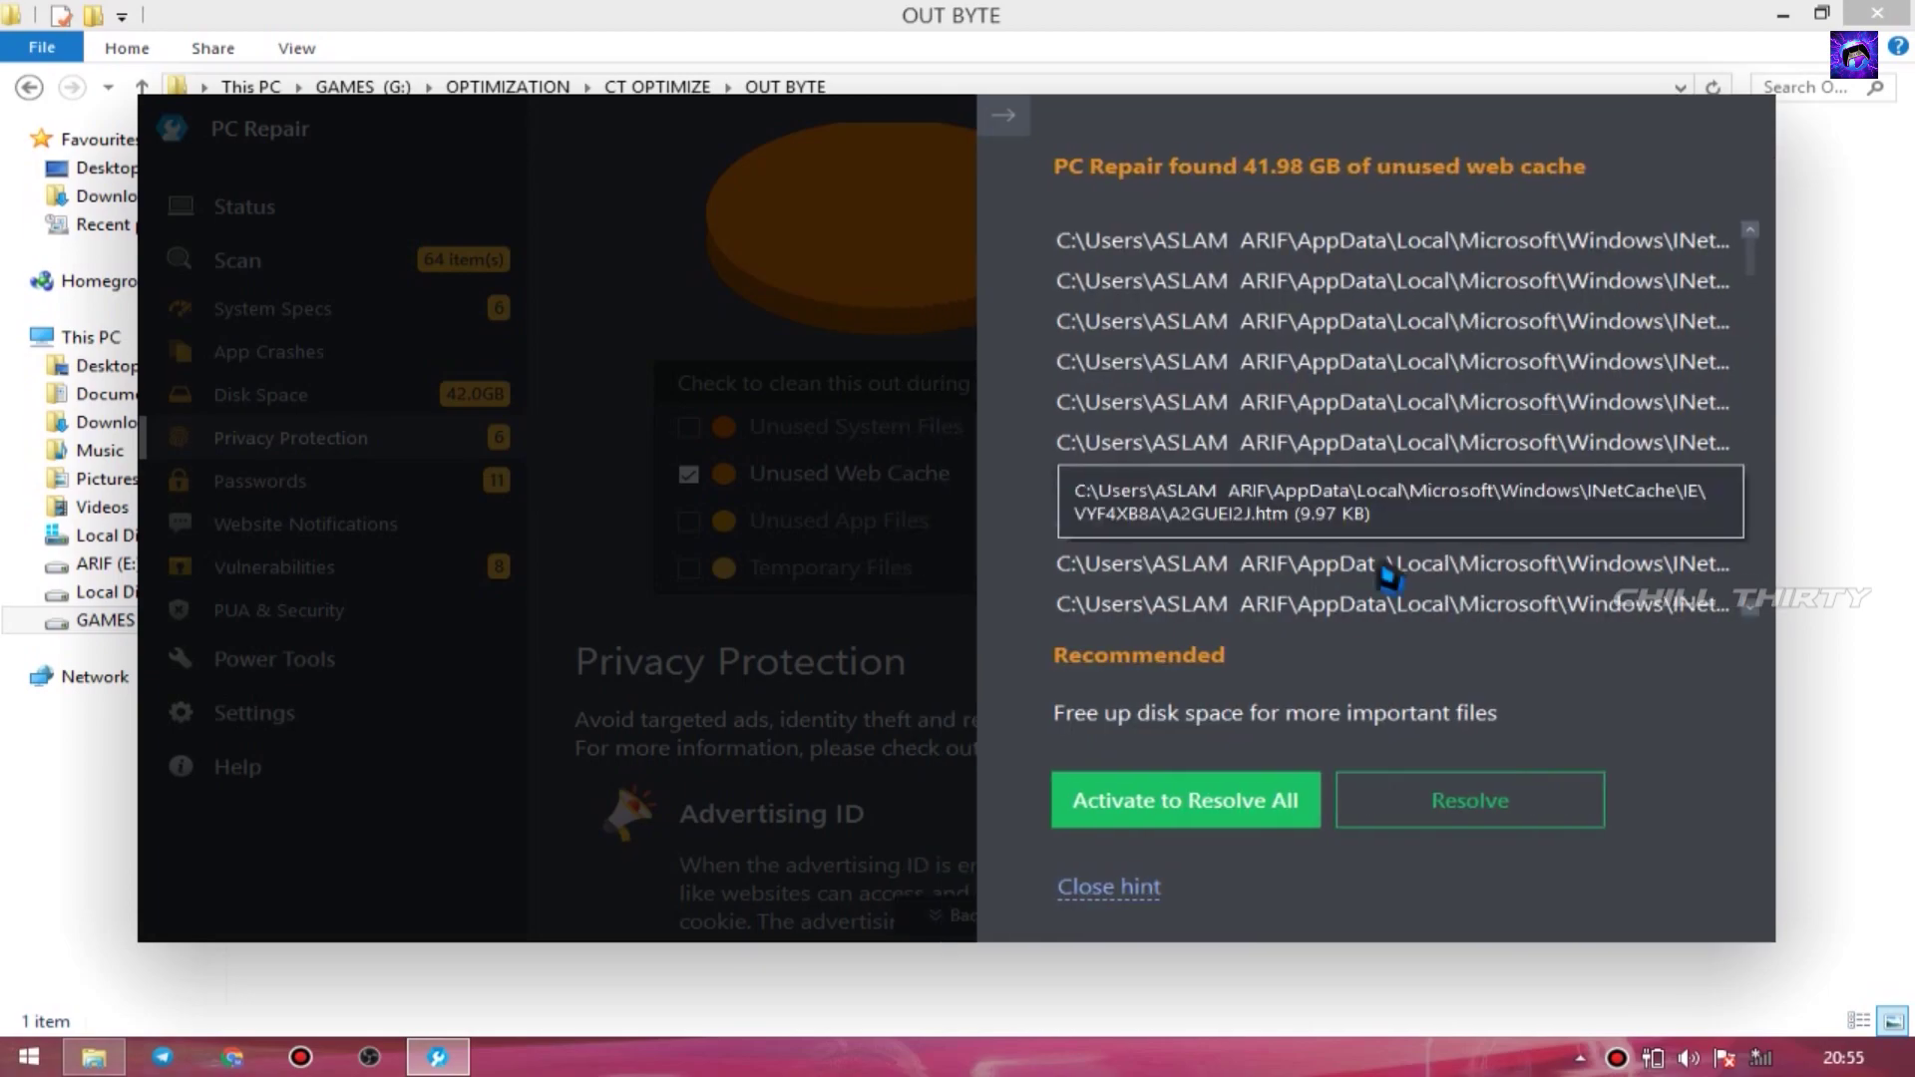
left_click(1439, 816)
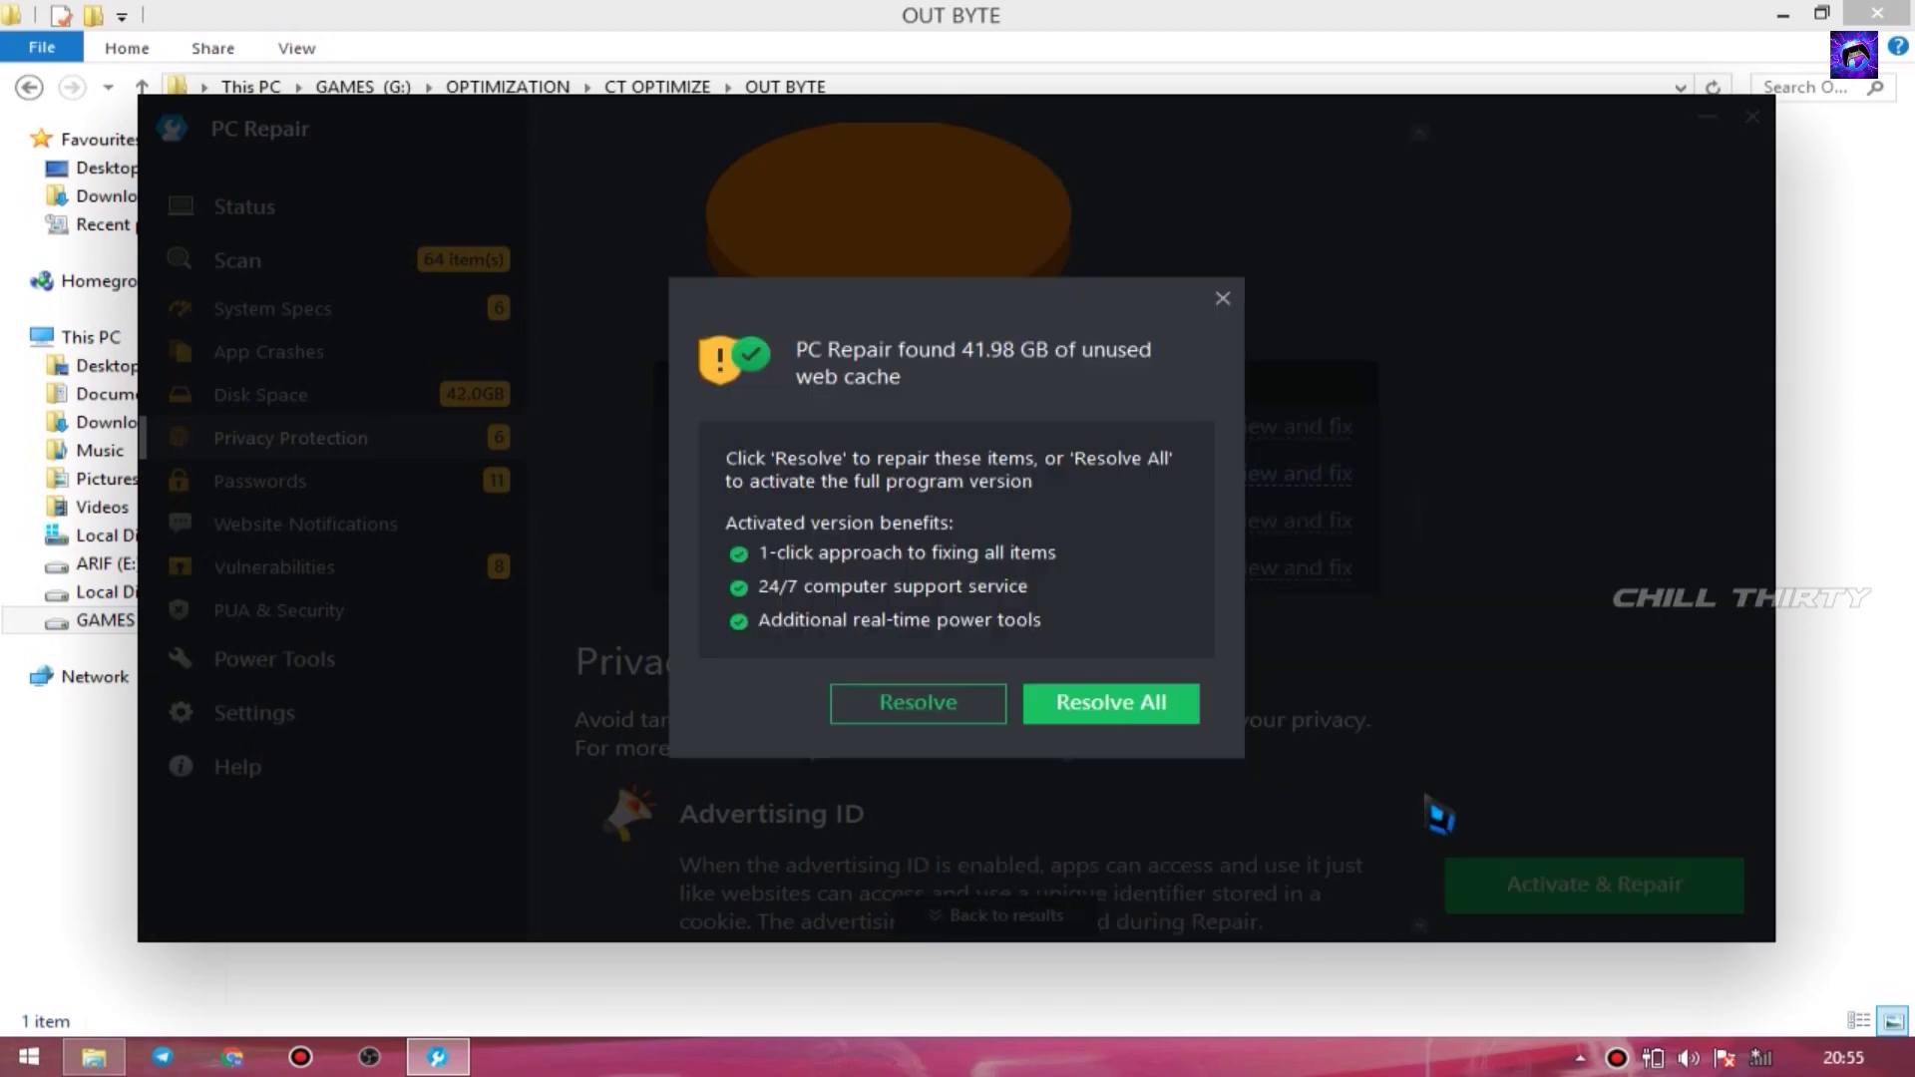
left_click(913, 704)
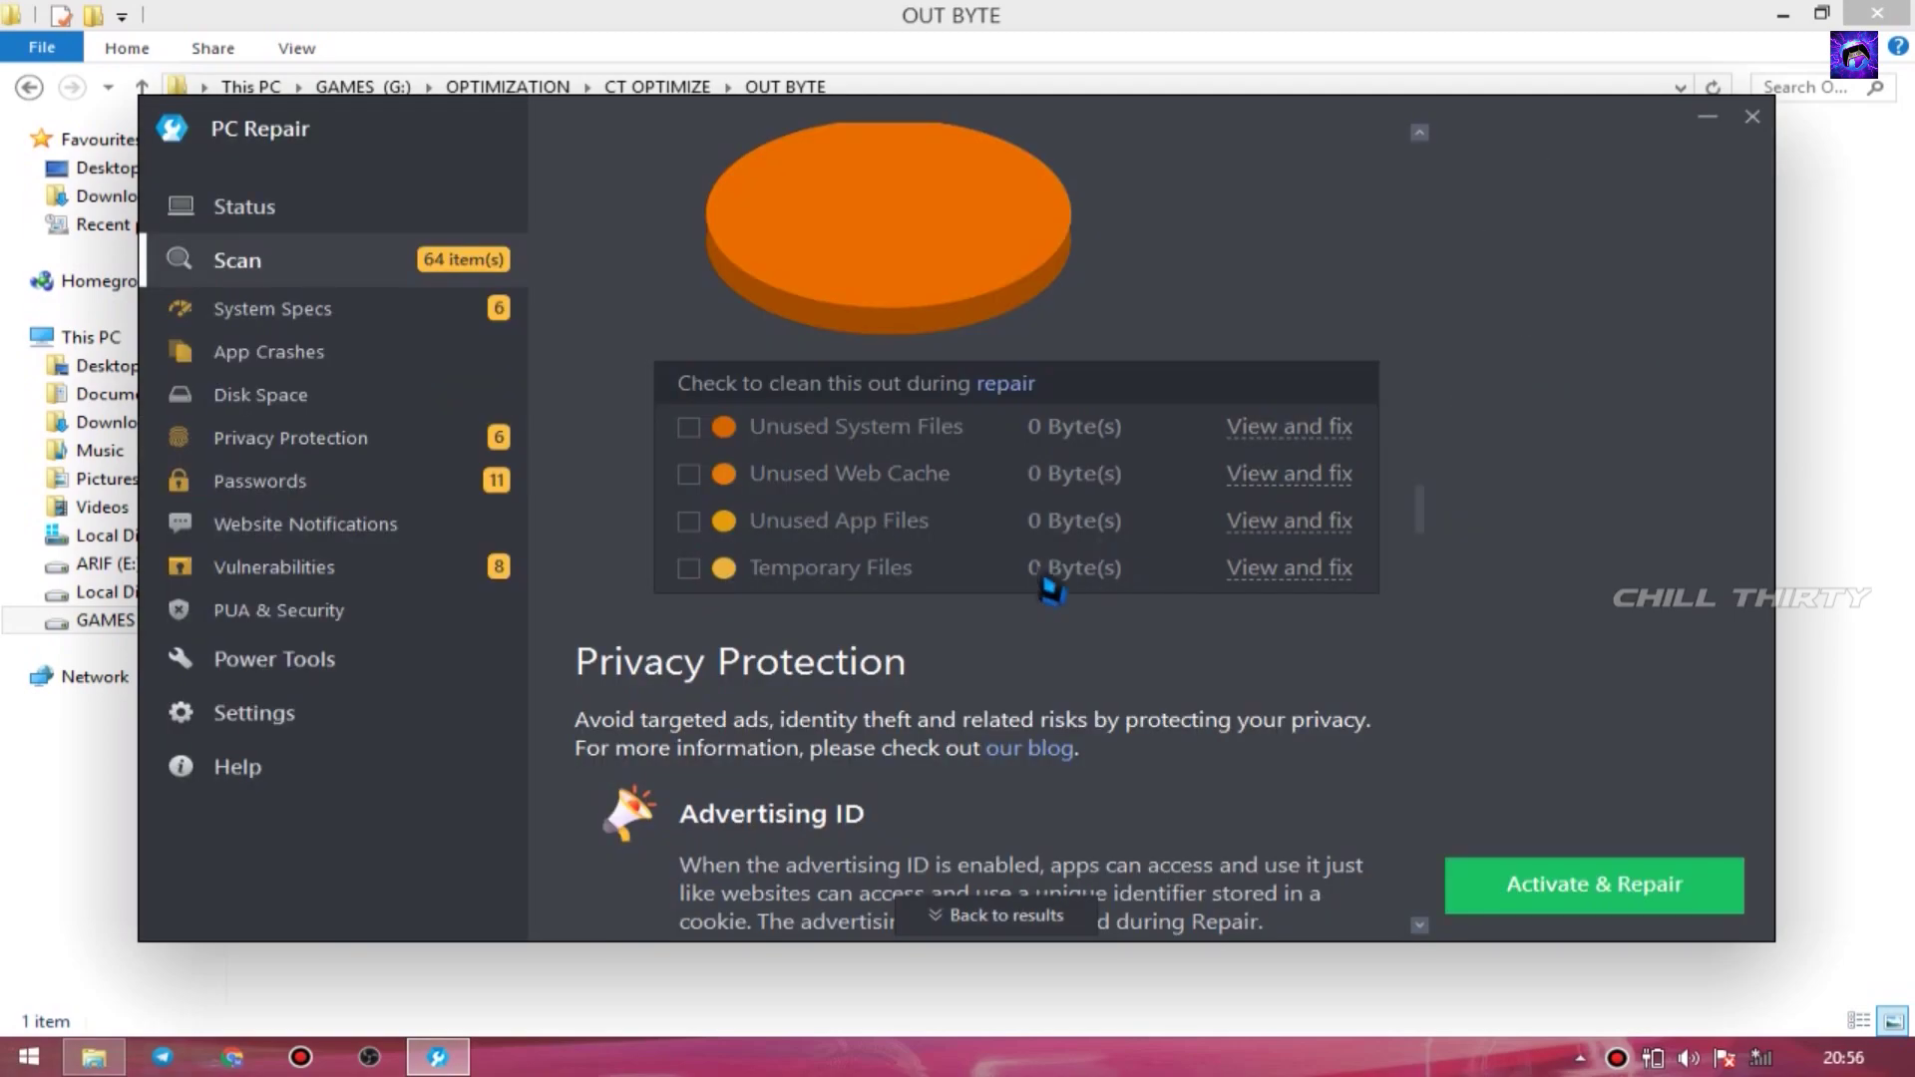
- Apply the Smart Card Removal Policy service fix
scroll(1053, 590, "down", 20)
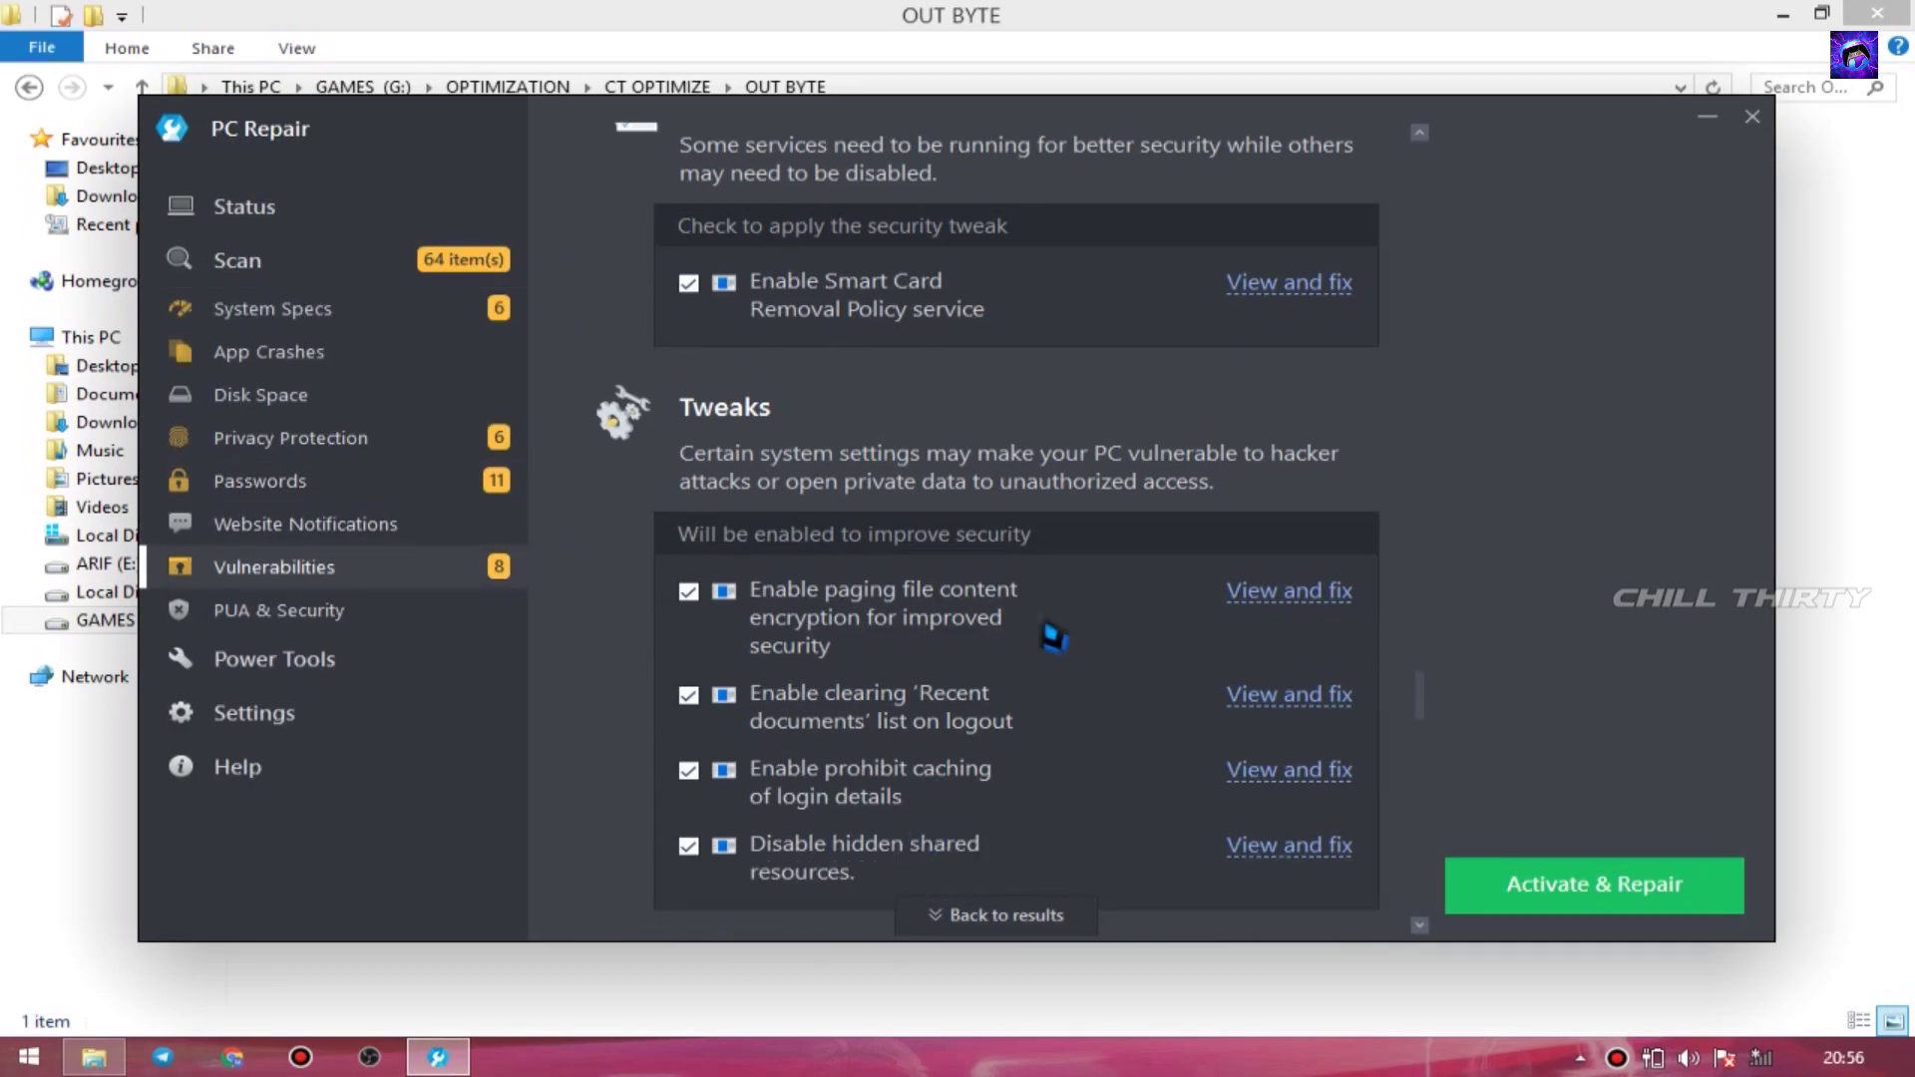
scroll(1210, 305, "up", 2)
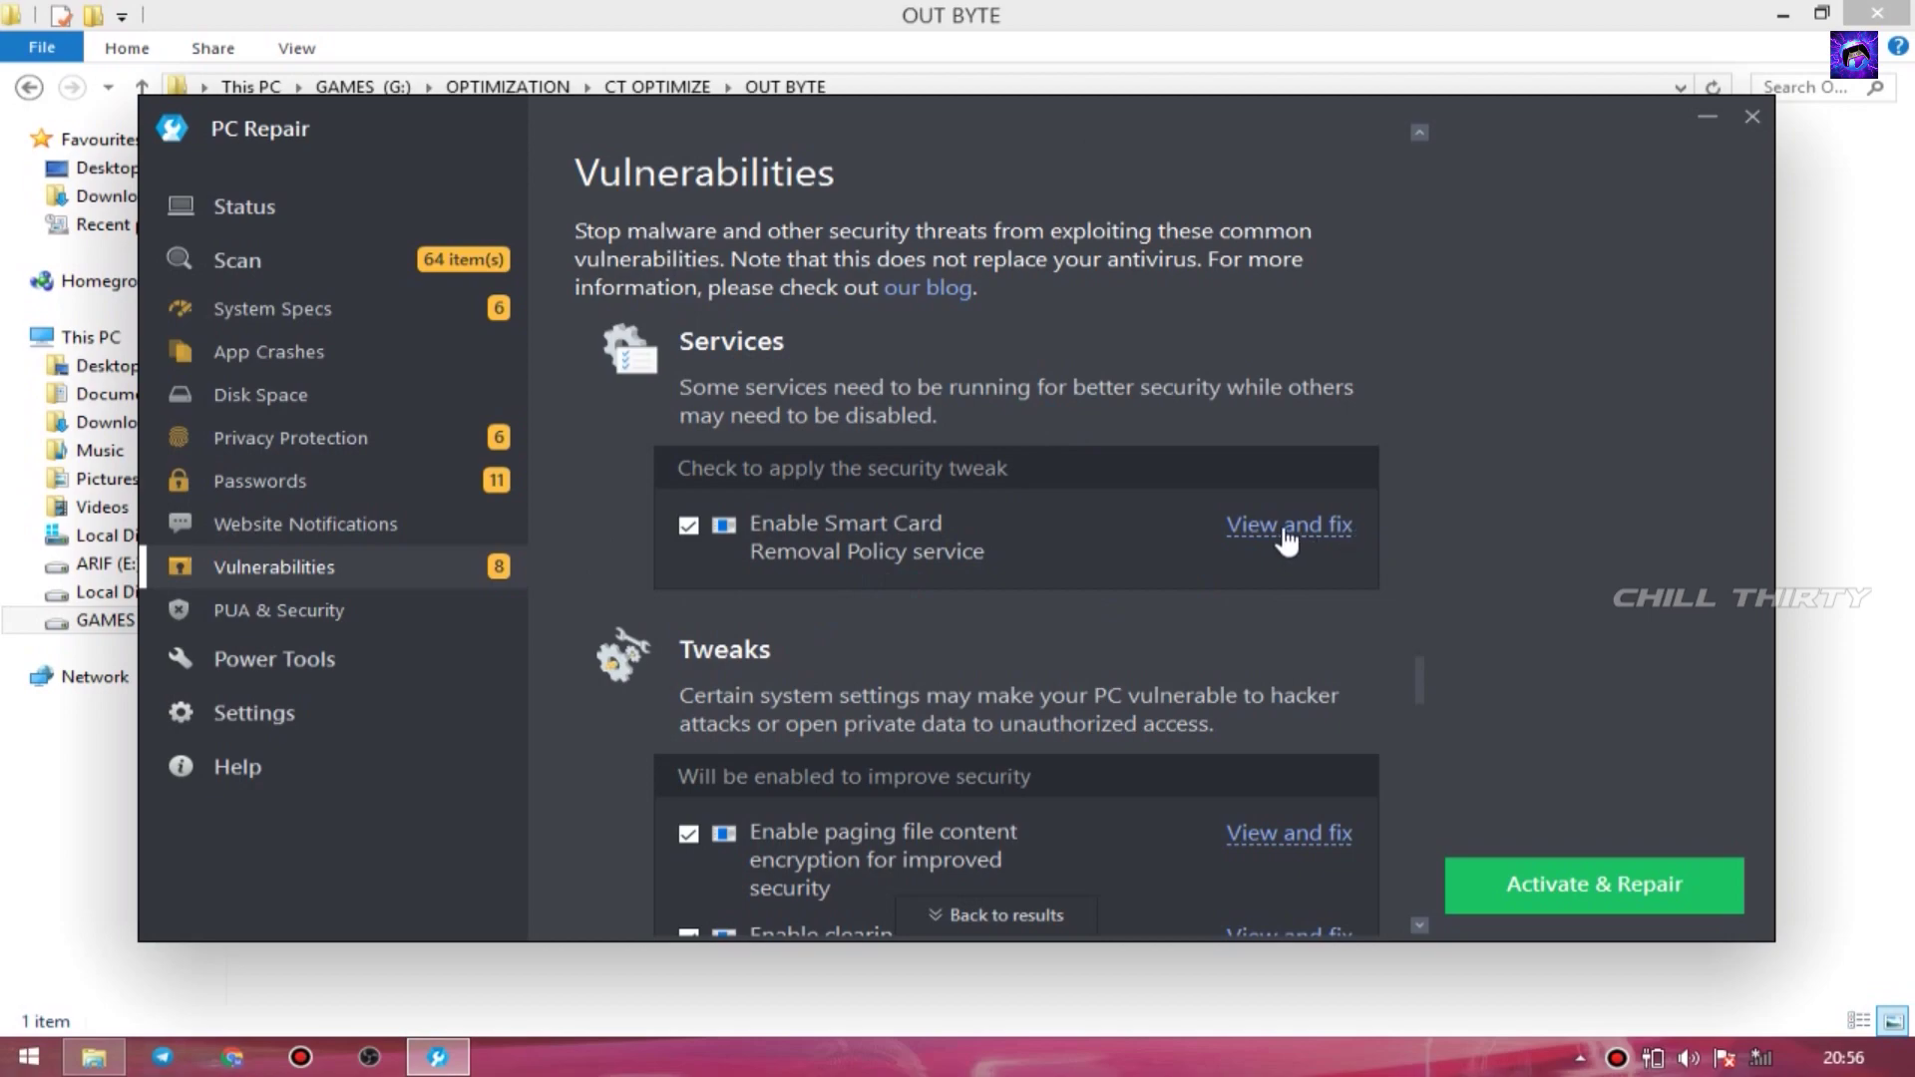
left_click(1286, 529)
left_click(1411, 421)
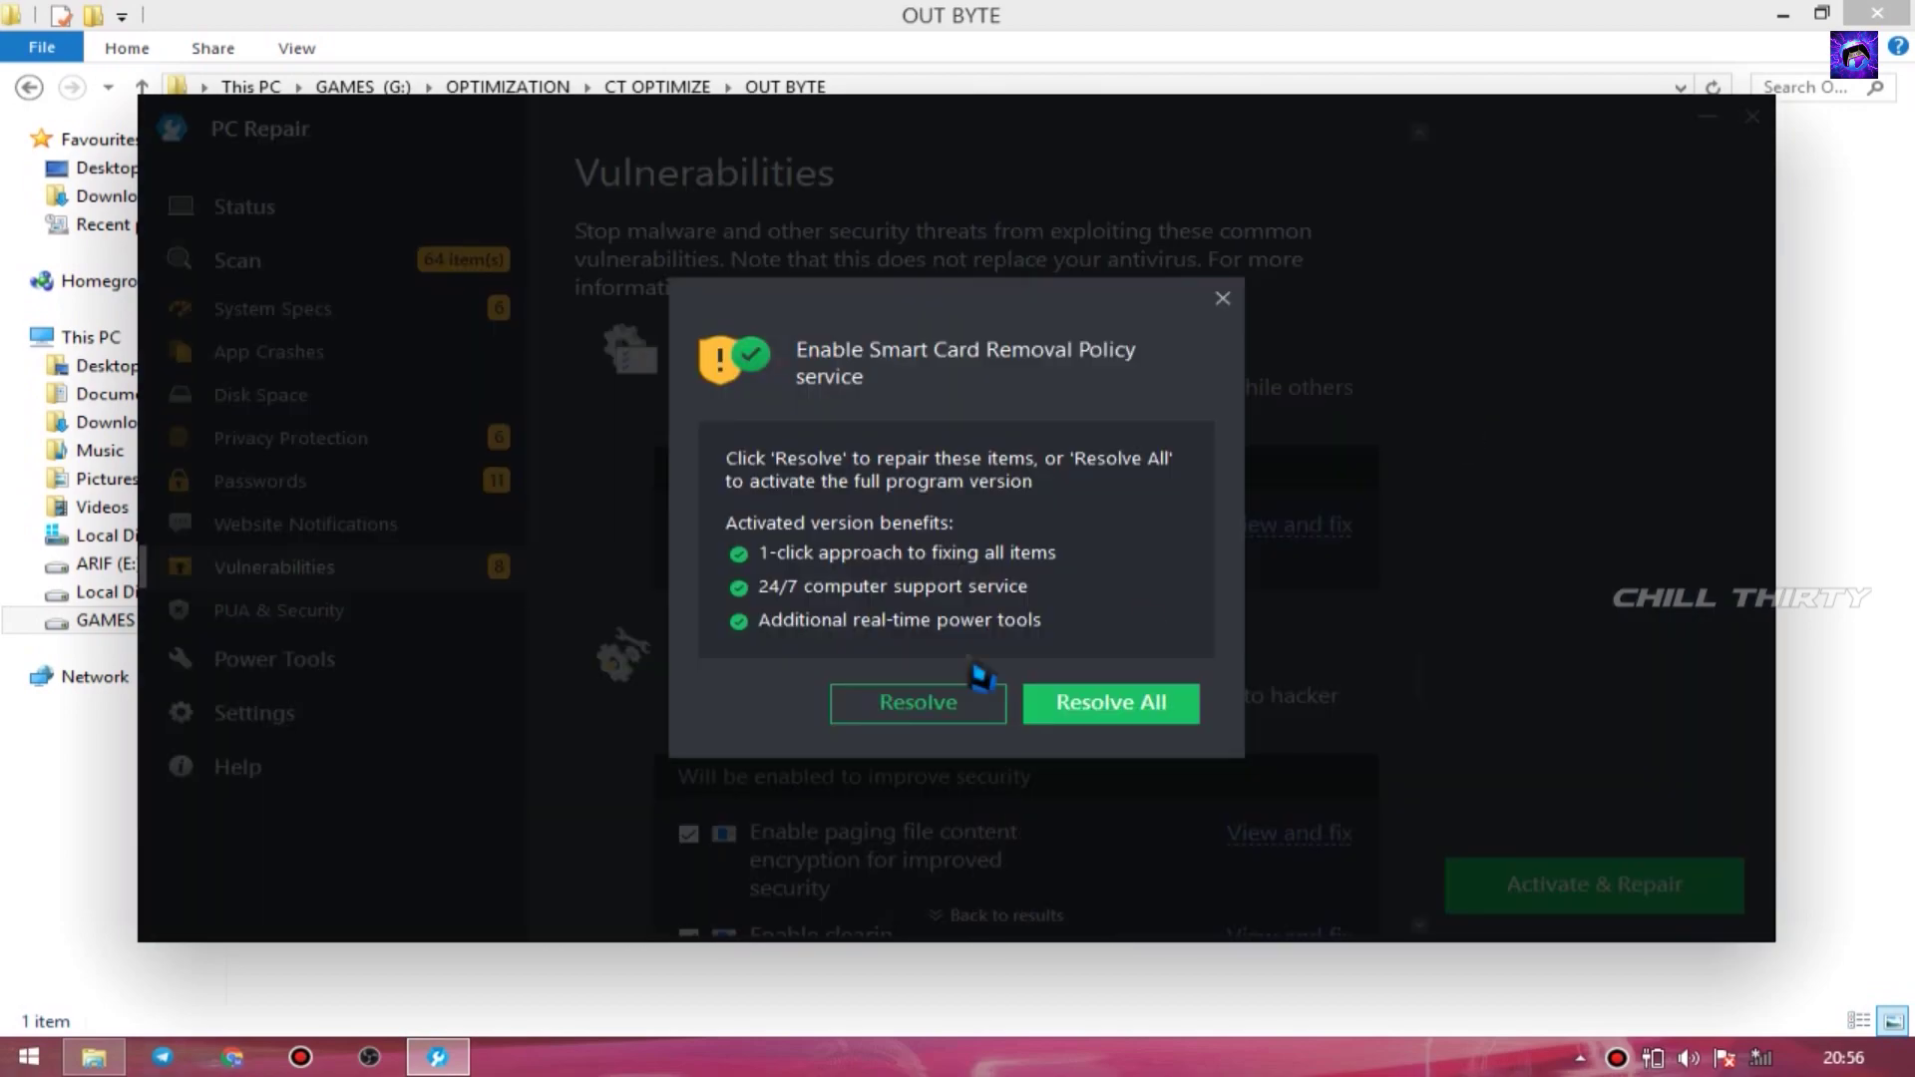
left_click(903, 706)
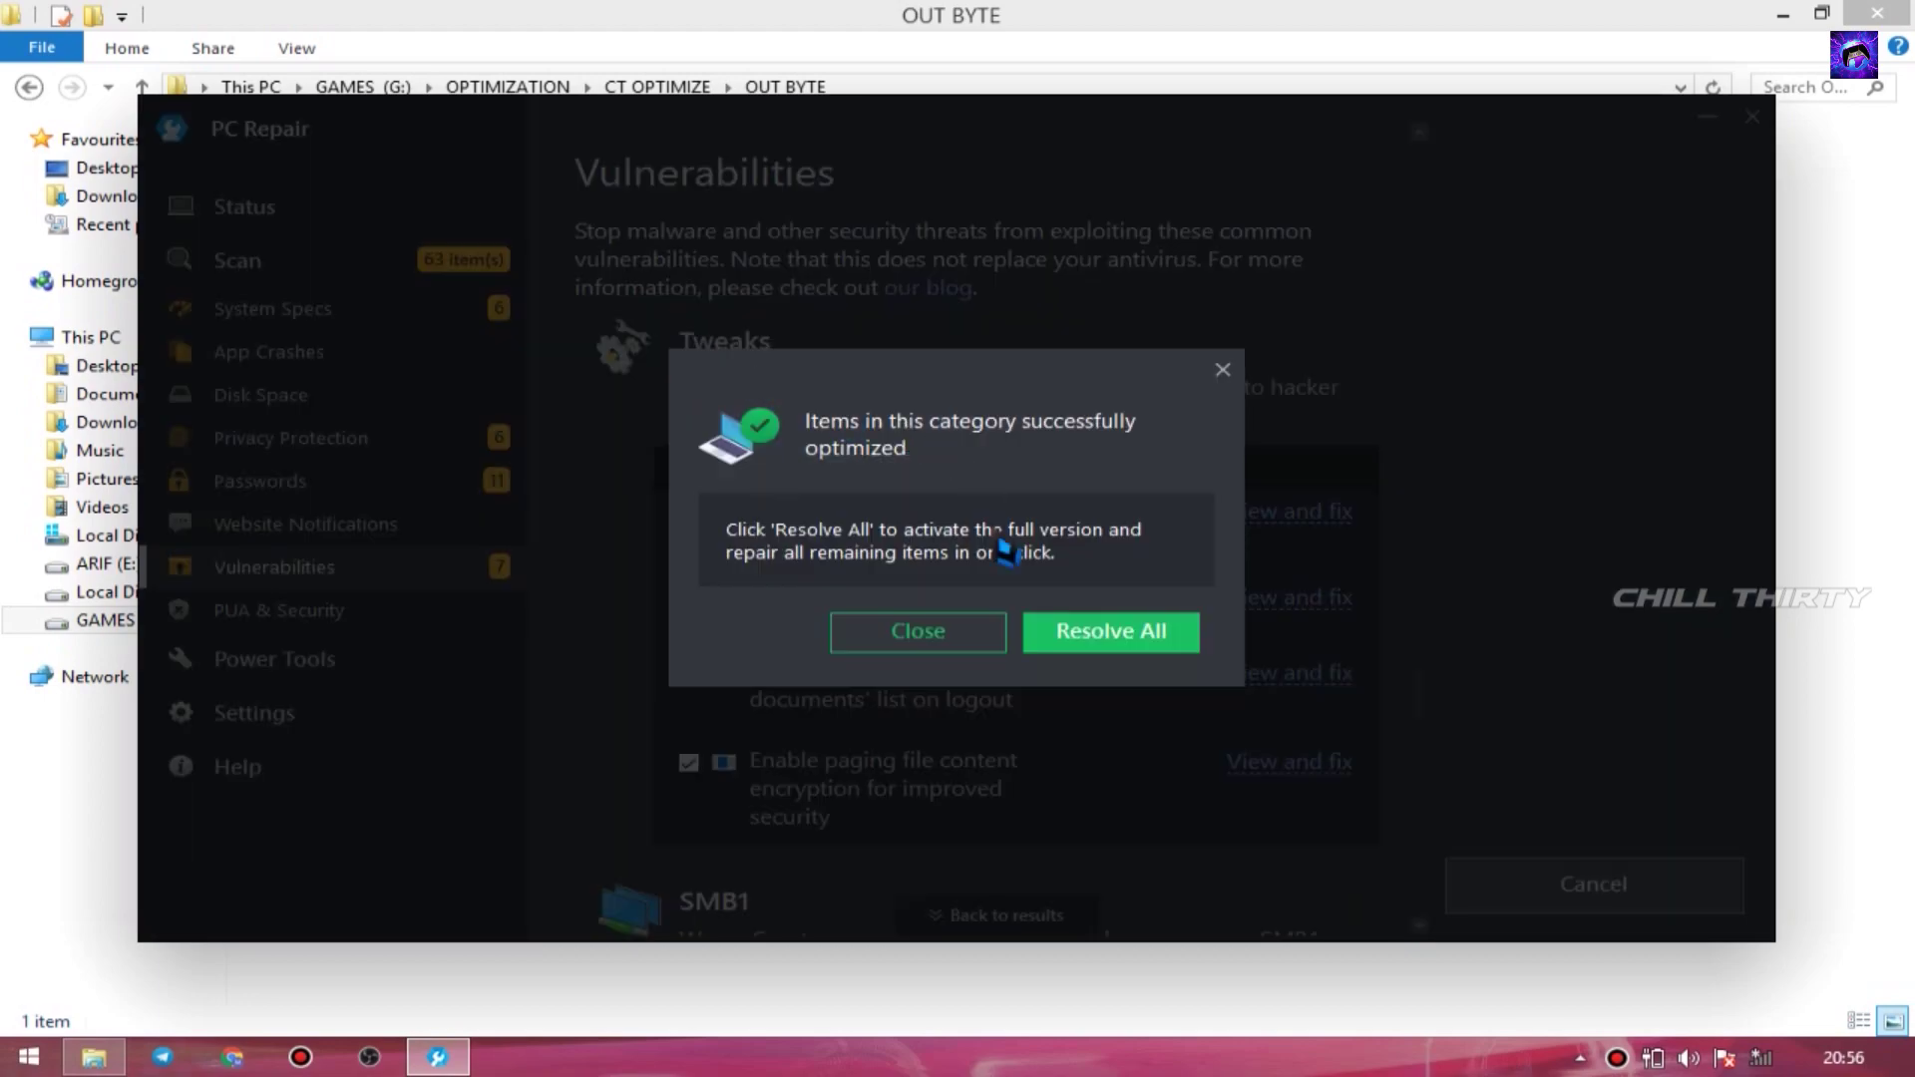
left_click(911, 637)
- Apply the hidden shared resources security fix
scroll(937, 603, "up", 3)
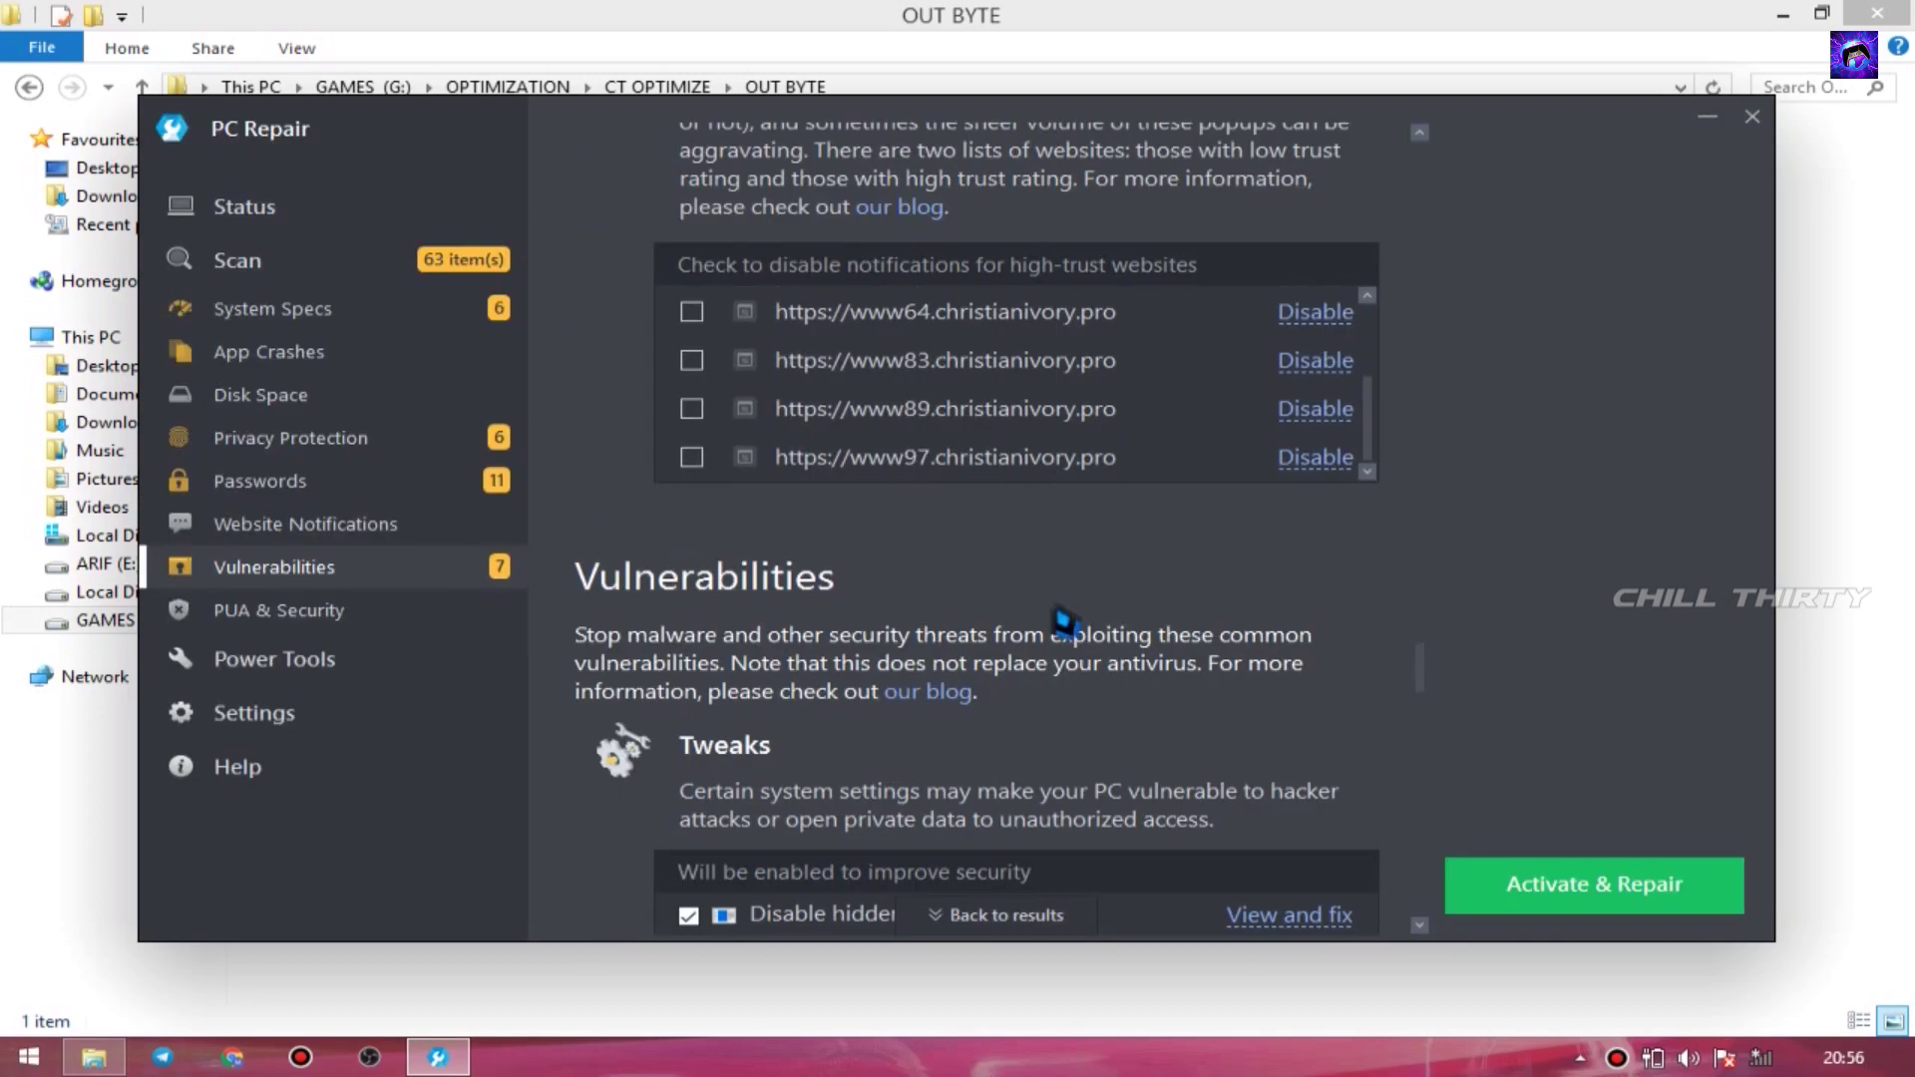
scroll(1052, 608, "down", 5)
scroll(1042, 567, "up", 1)
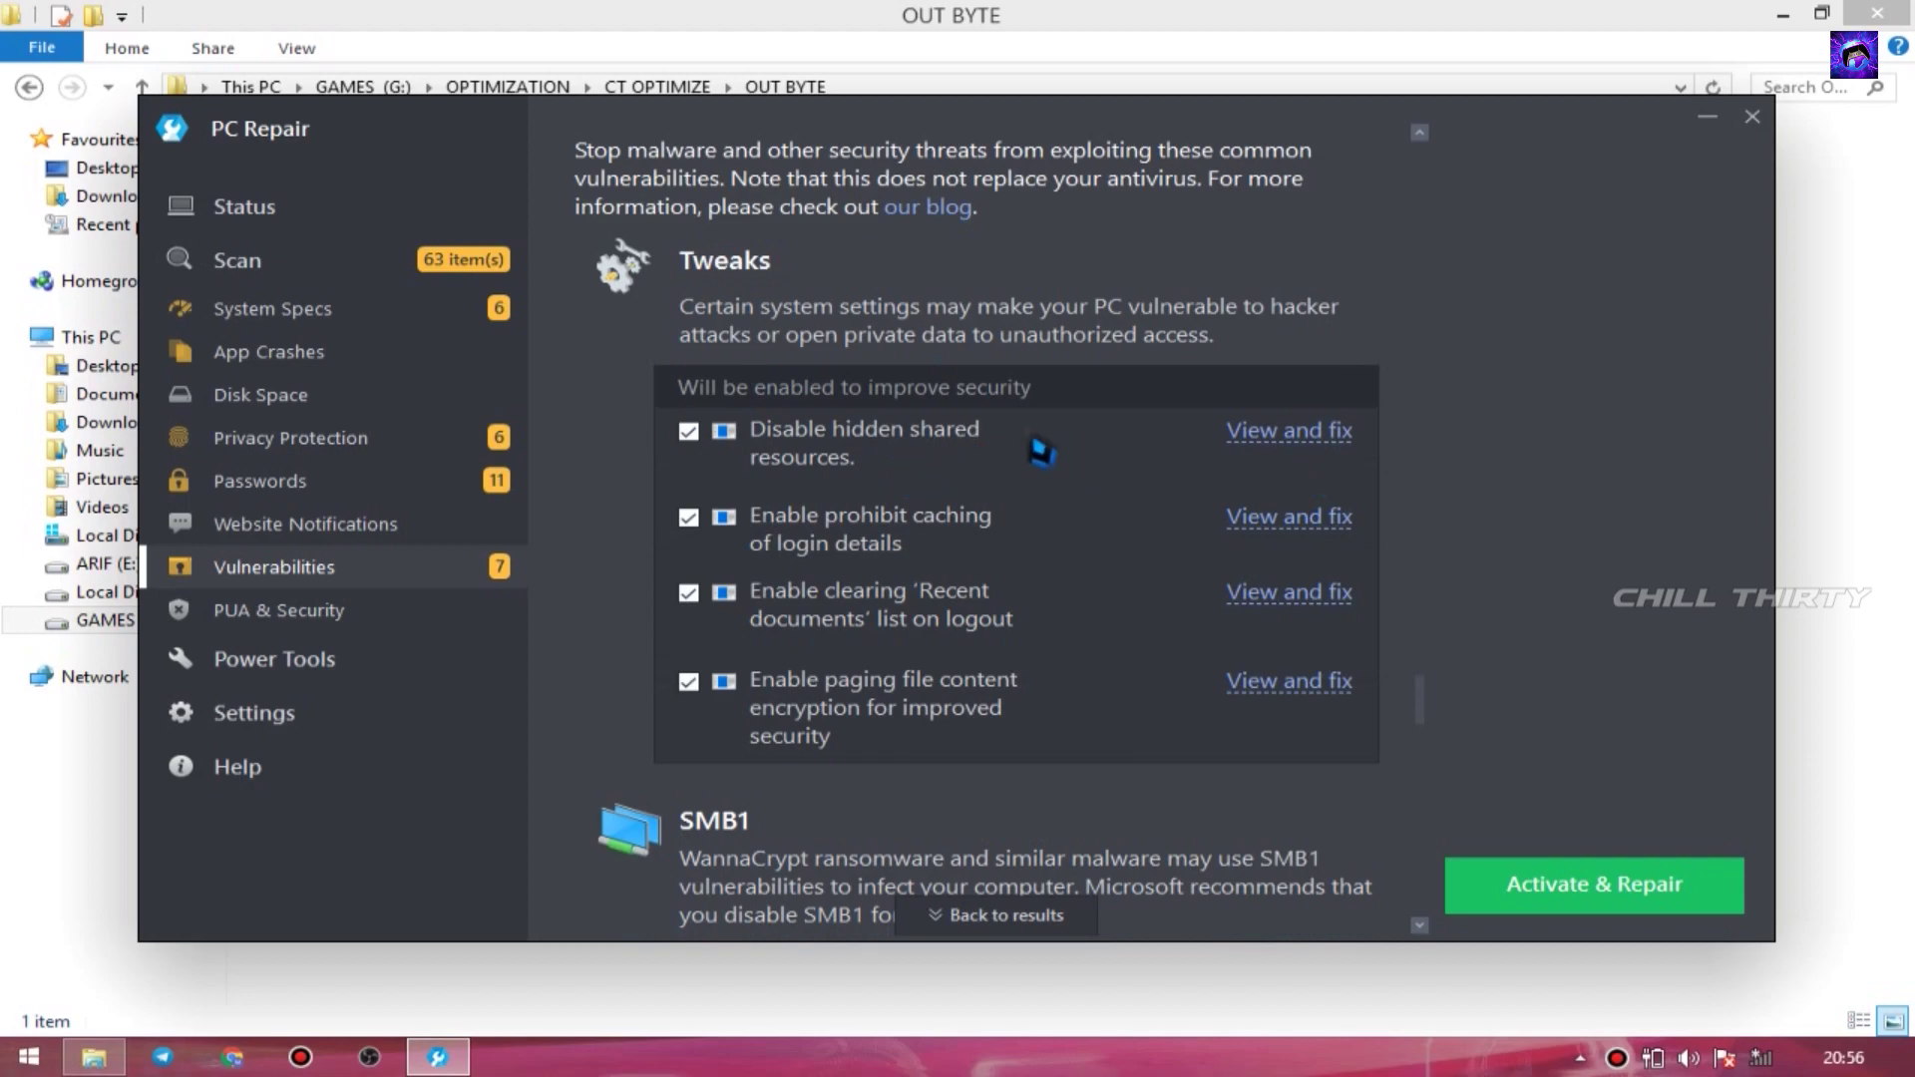
left_click(1256, 451)
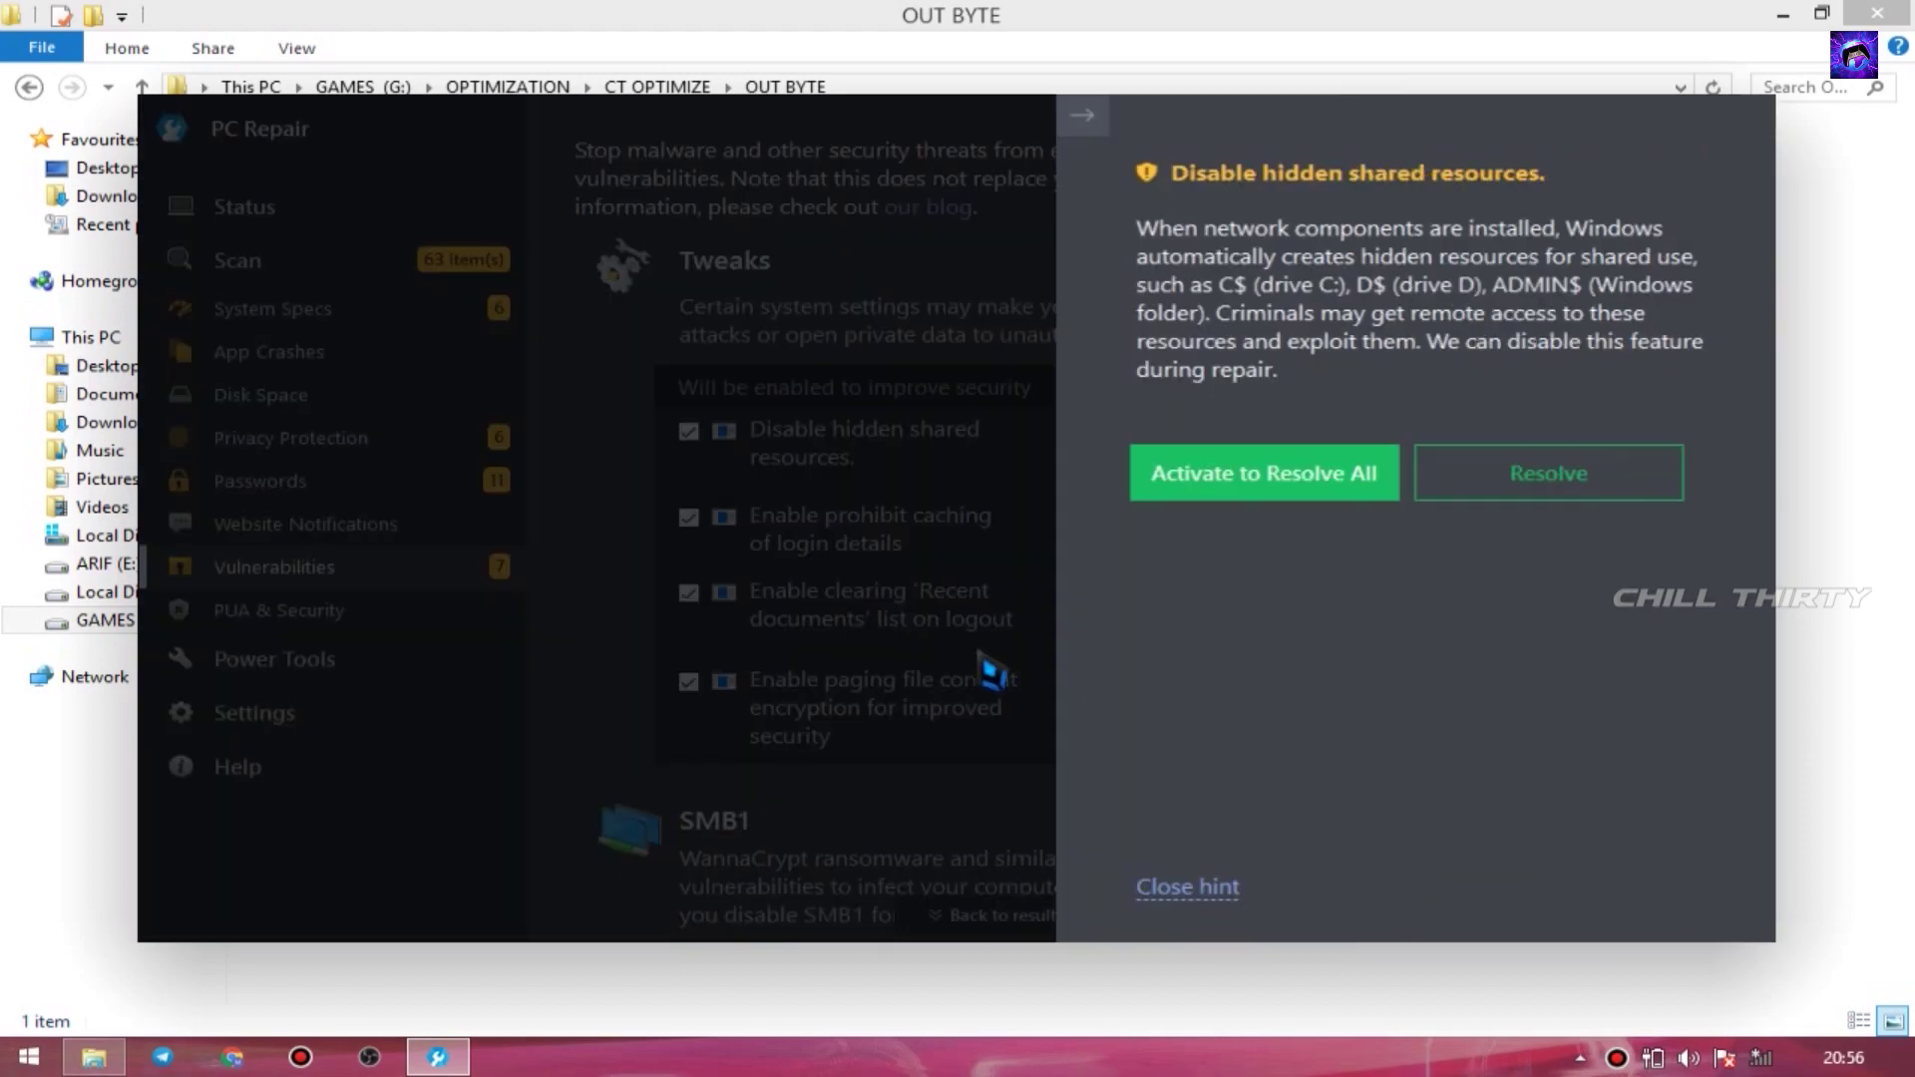
left_click(1425, 481)
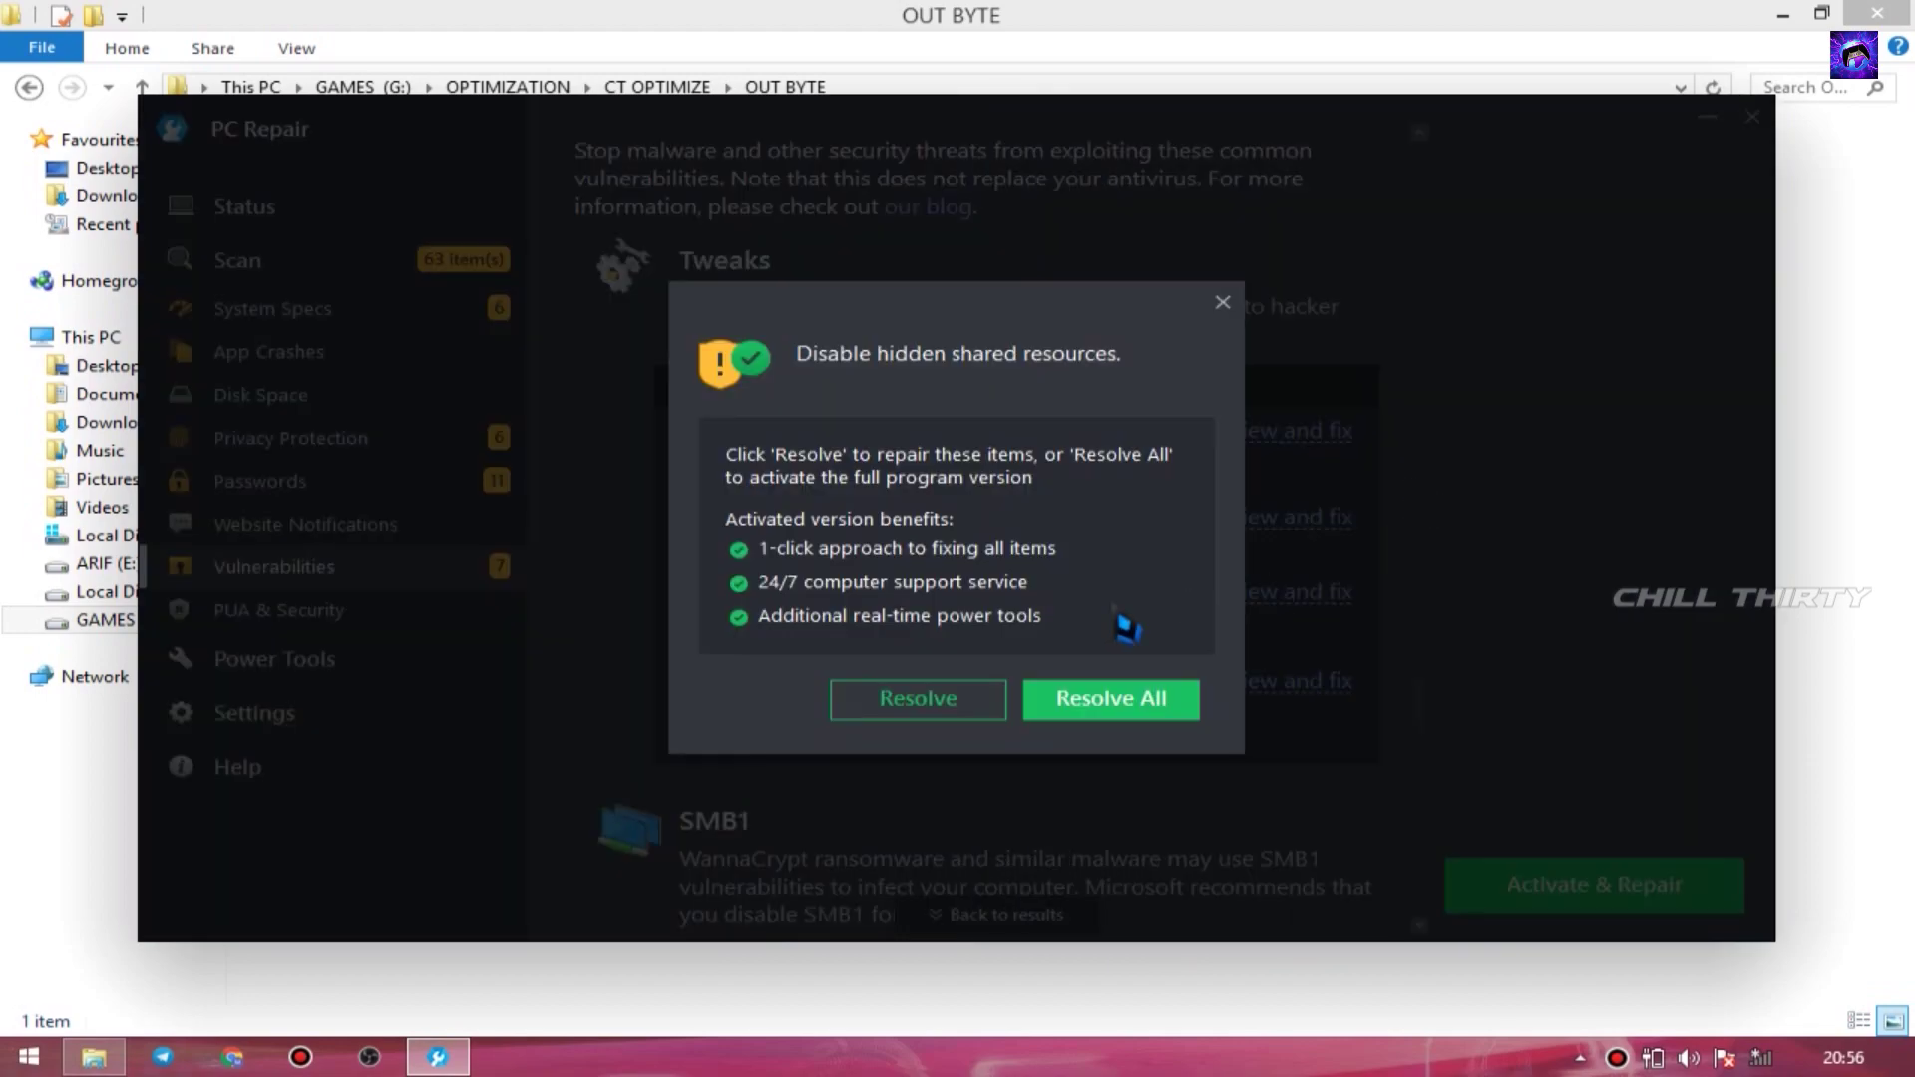
left_click(942, 708)
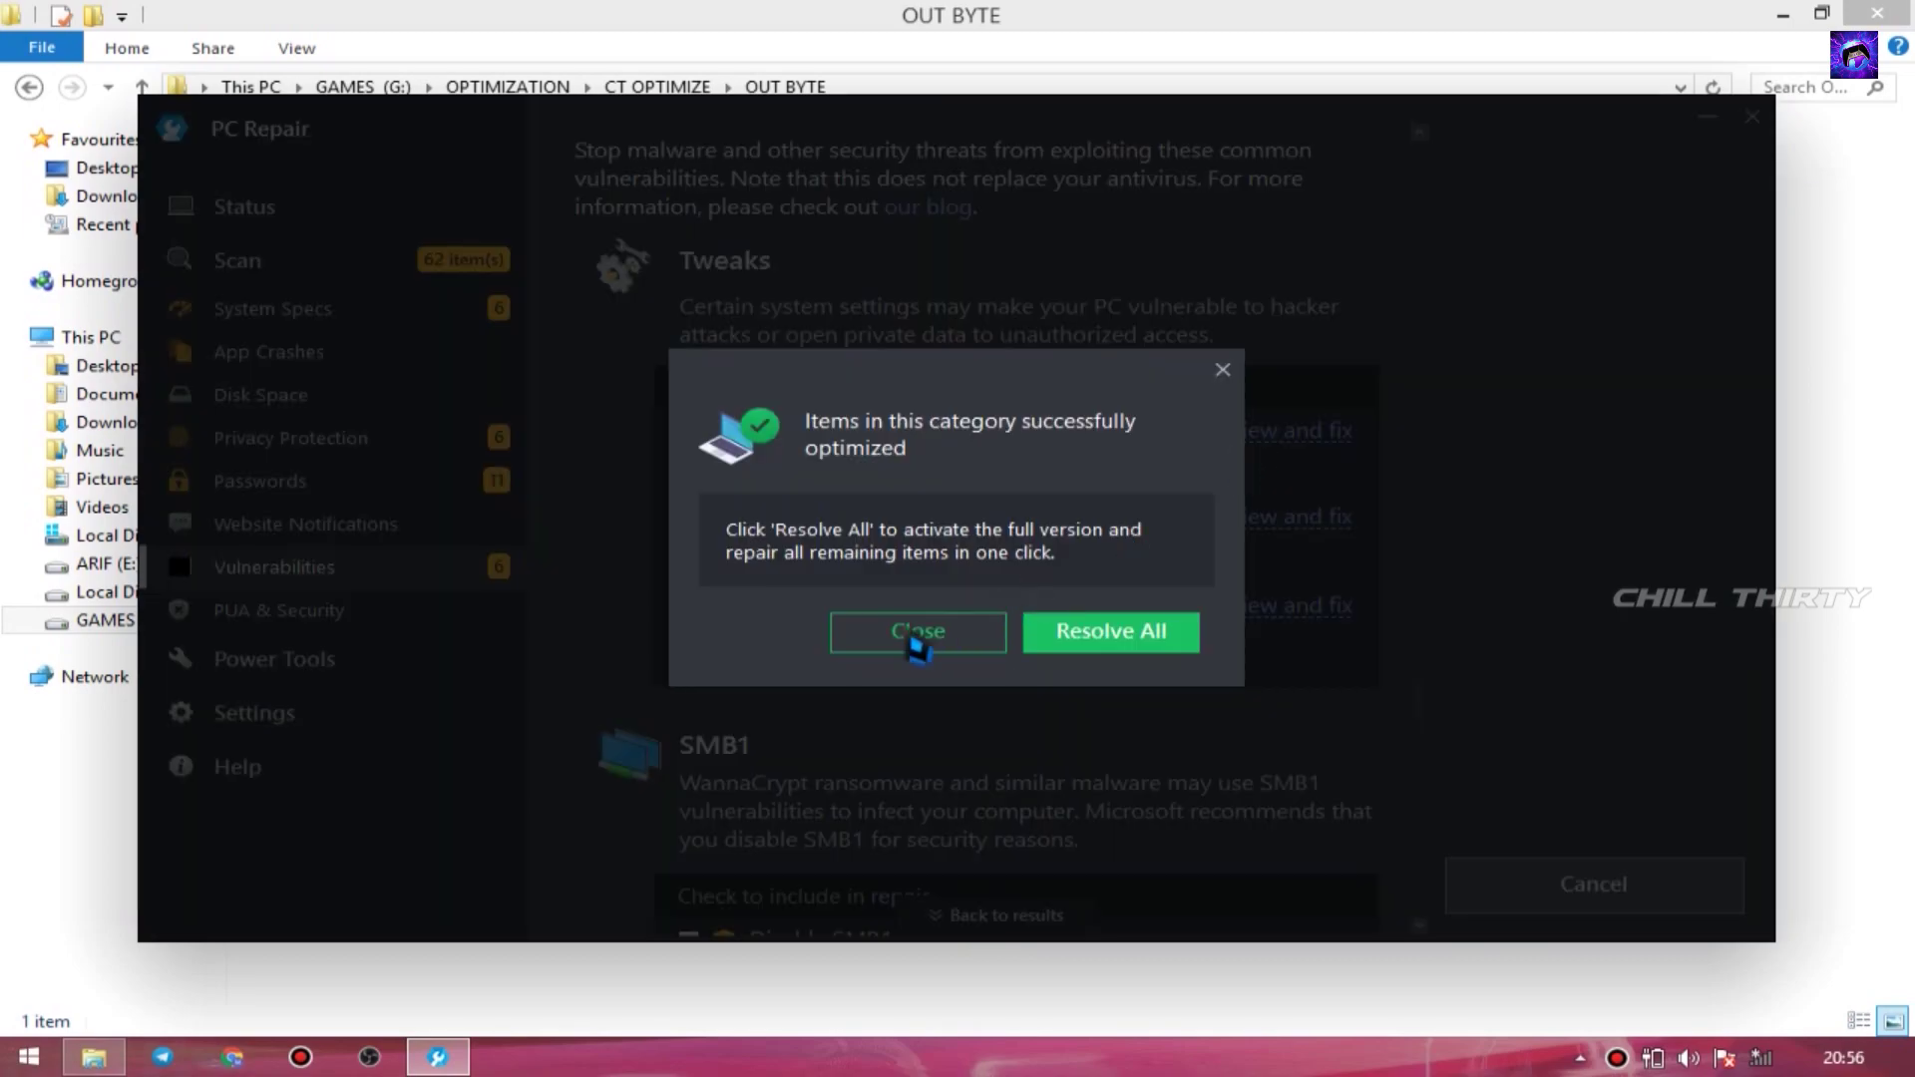
left_click(902, 643)
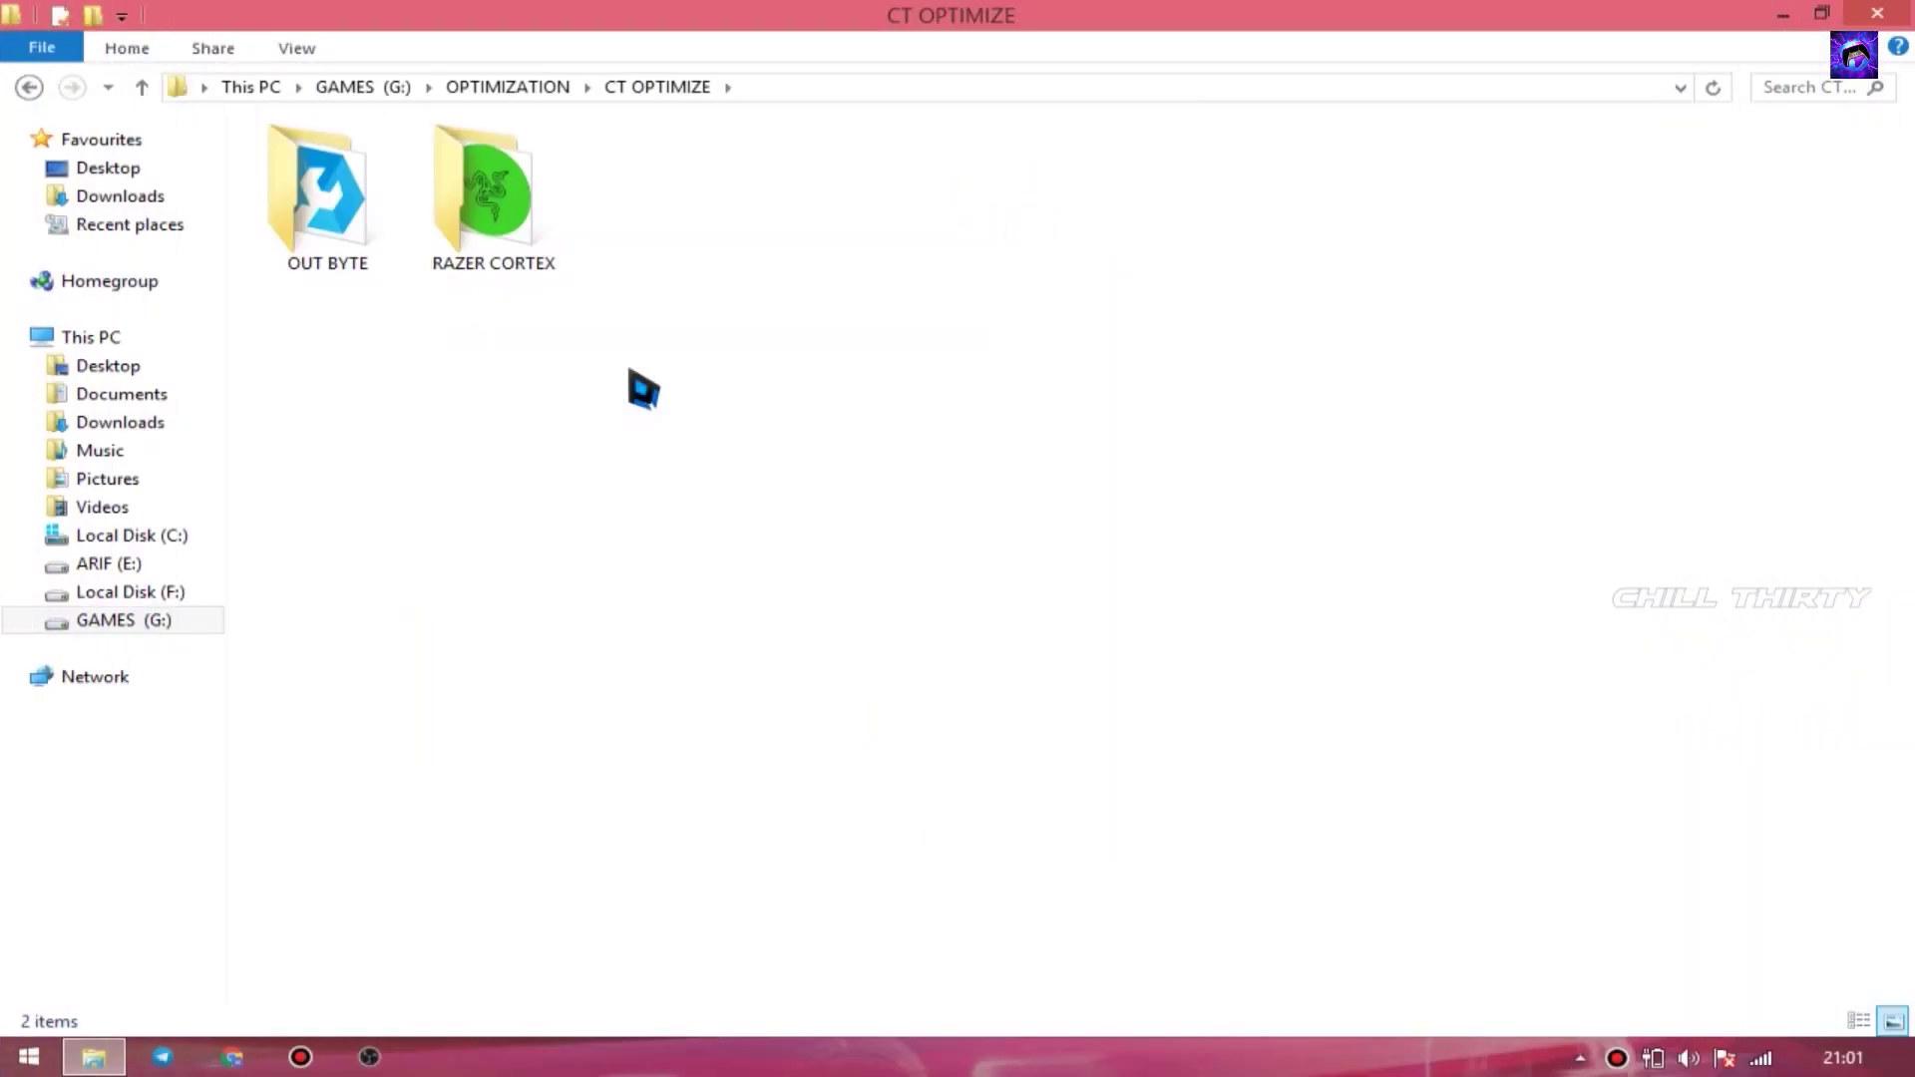
- In the RAZER CORTEX folder, run RazerCortexInstaller as administrator
left_click(470, 240)
double_click(469, 239)
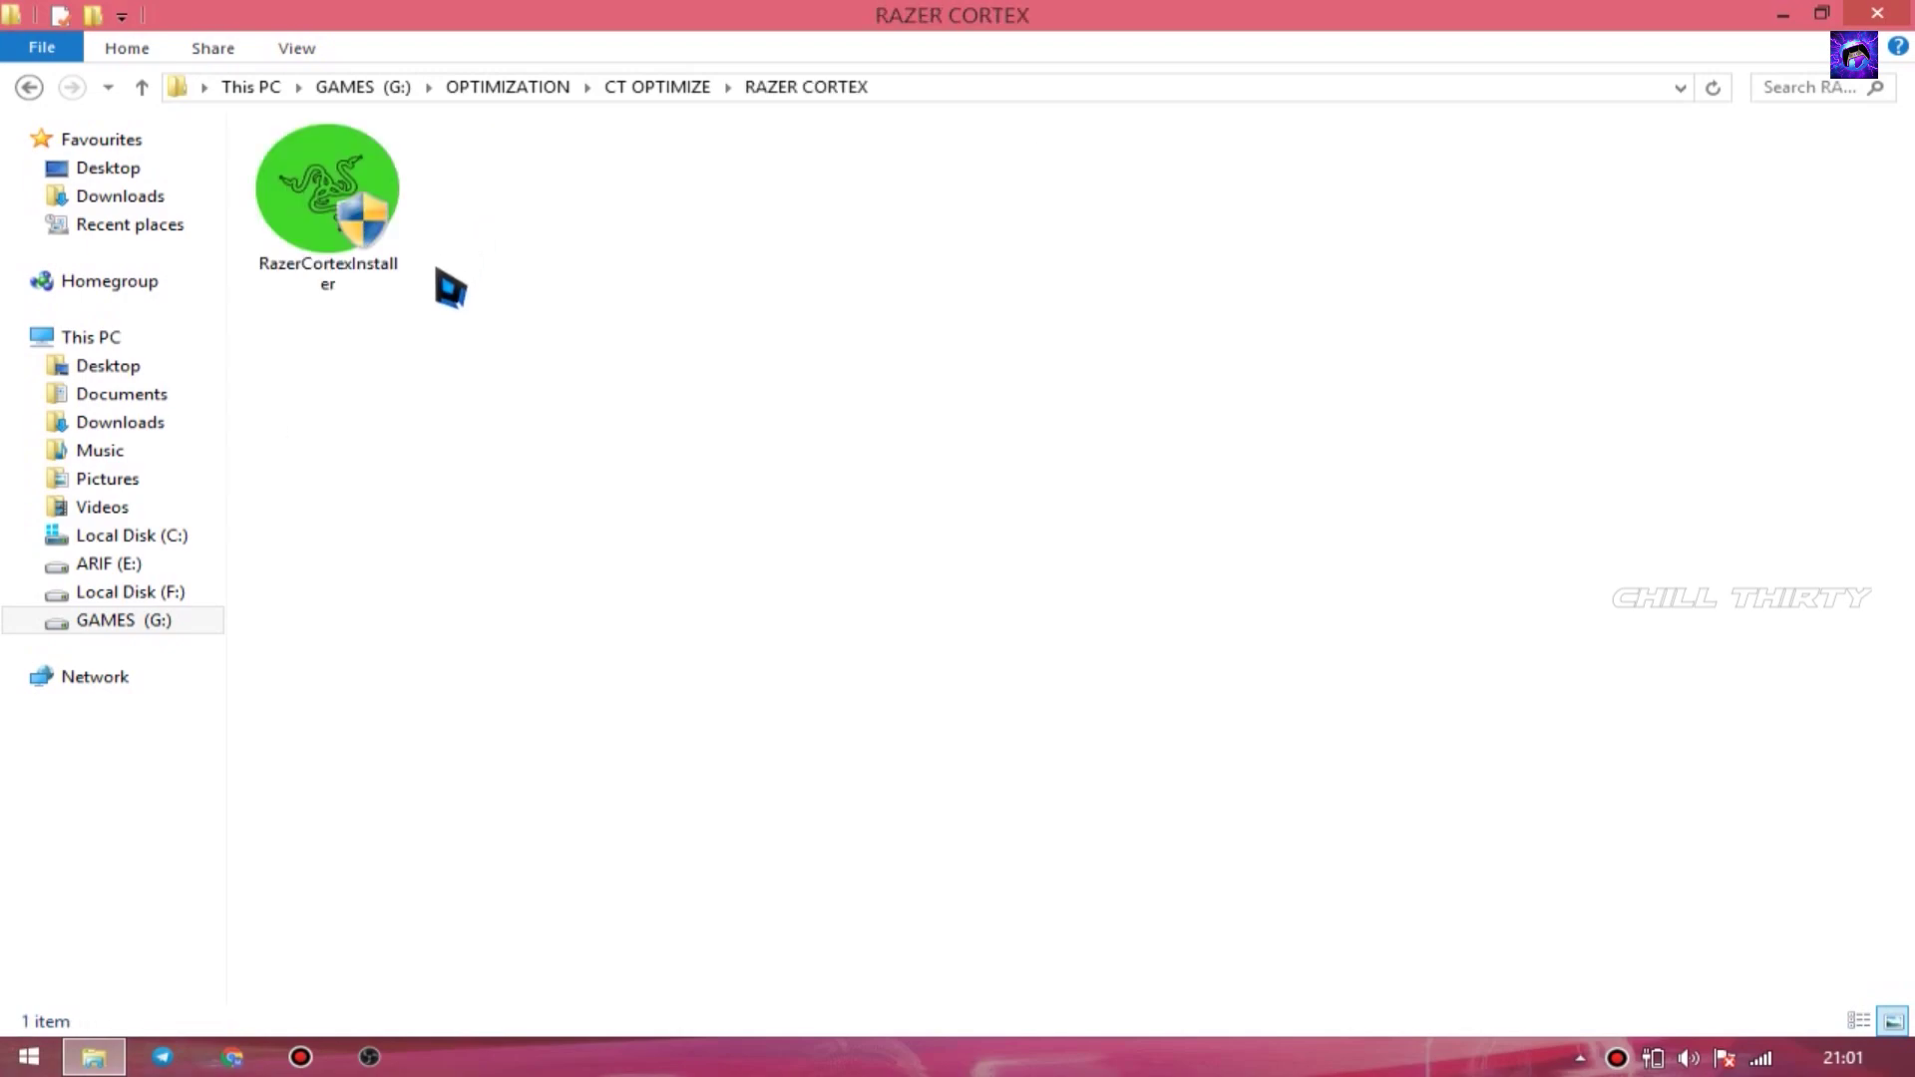
left_click(365, 226)
right_click(344, 221)
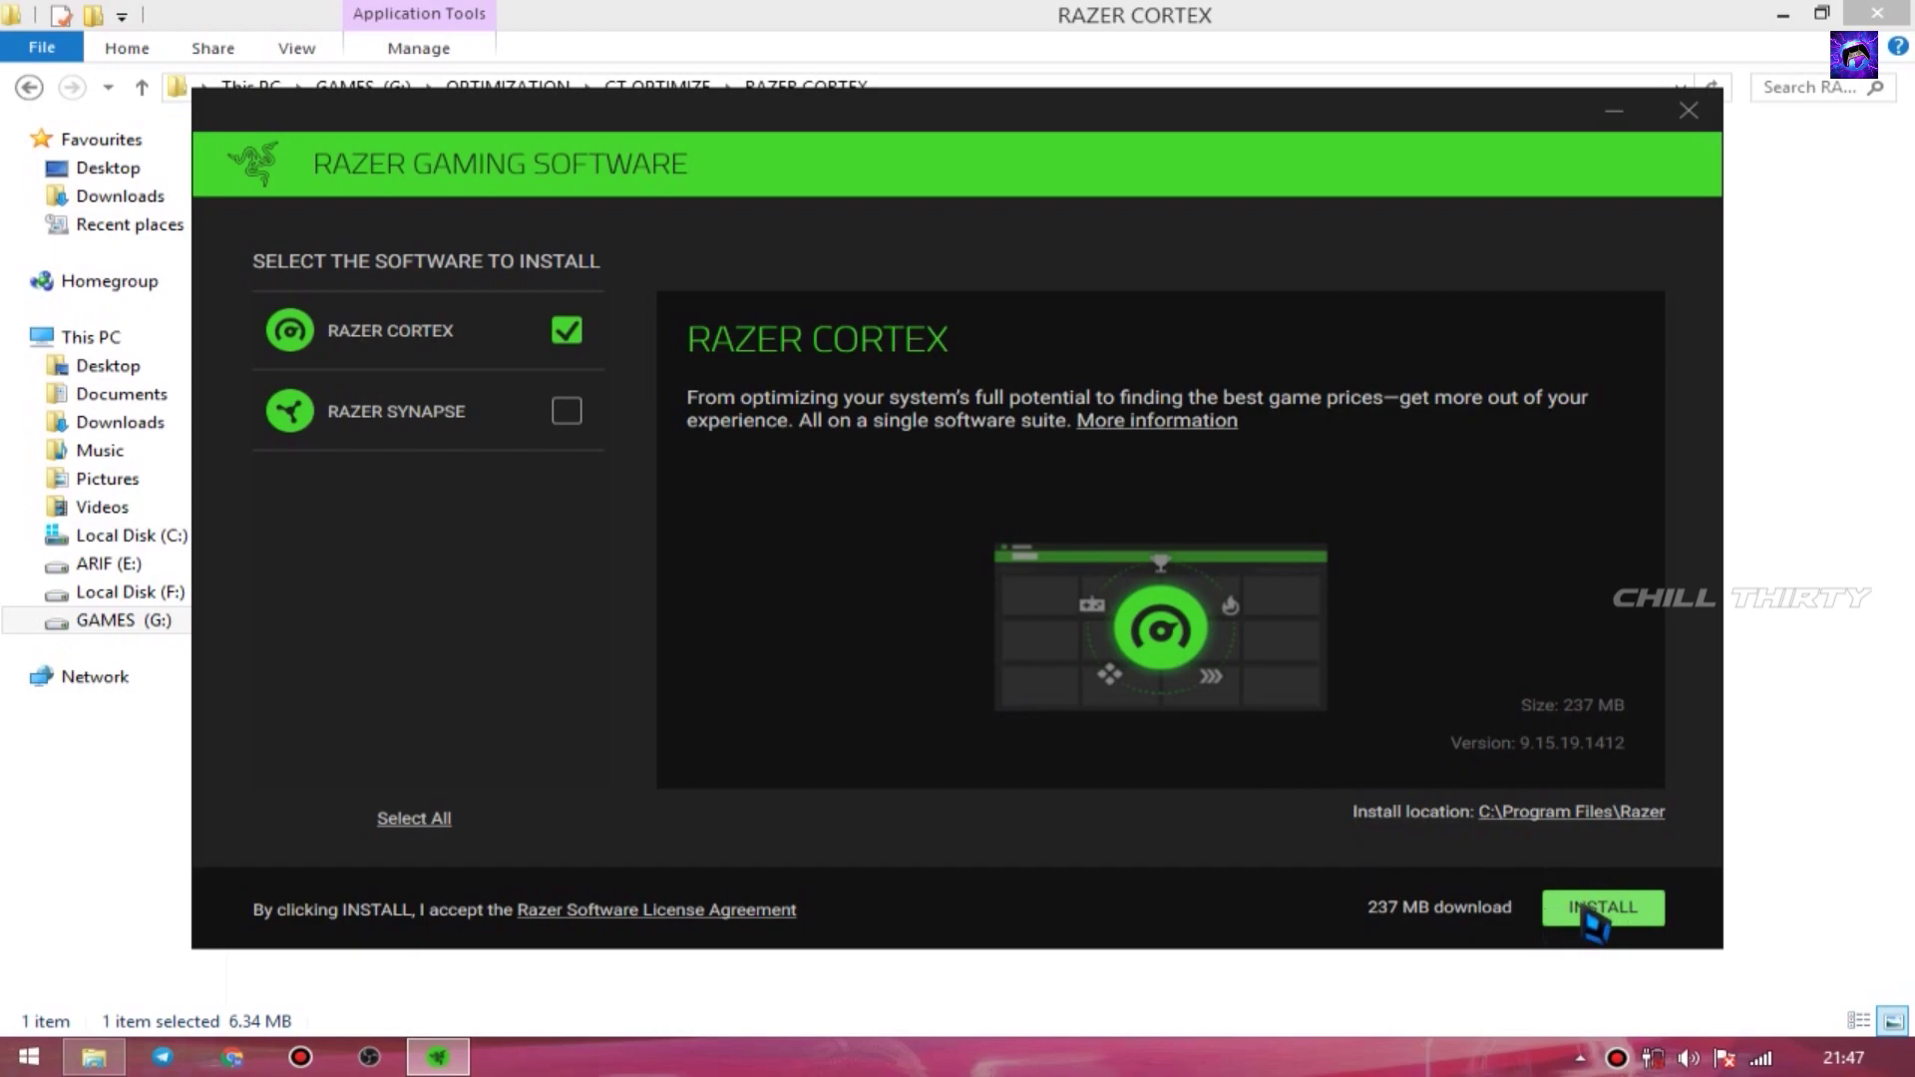
- Install the 237 MB Razer Cortex package from the Razer Gaming Software installer
left_click(1586, 912)
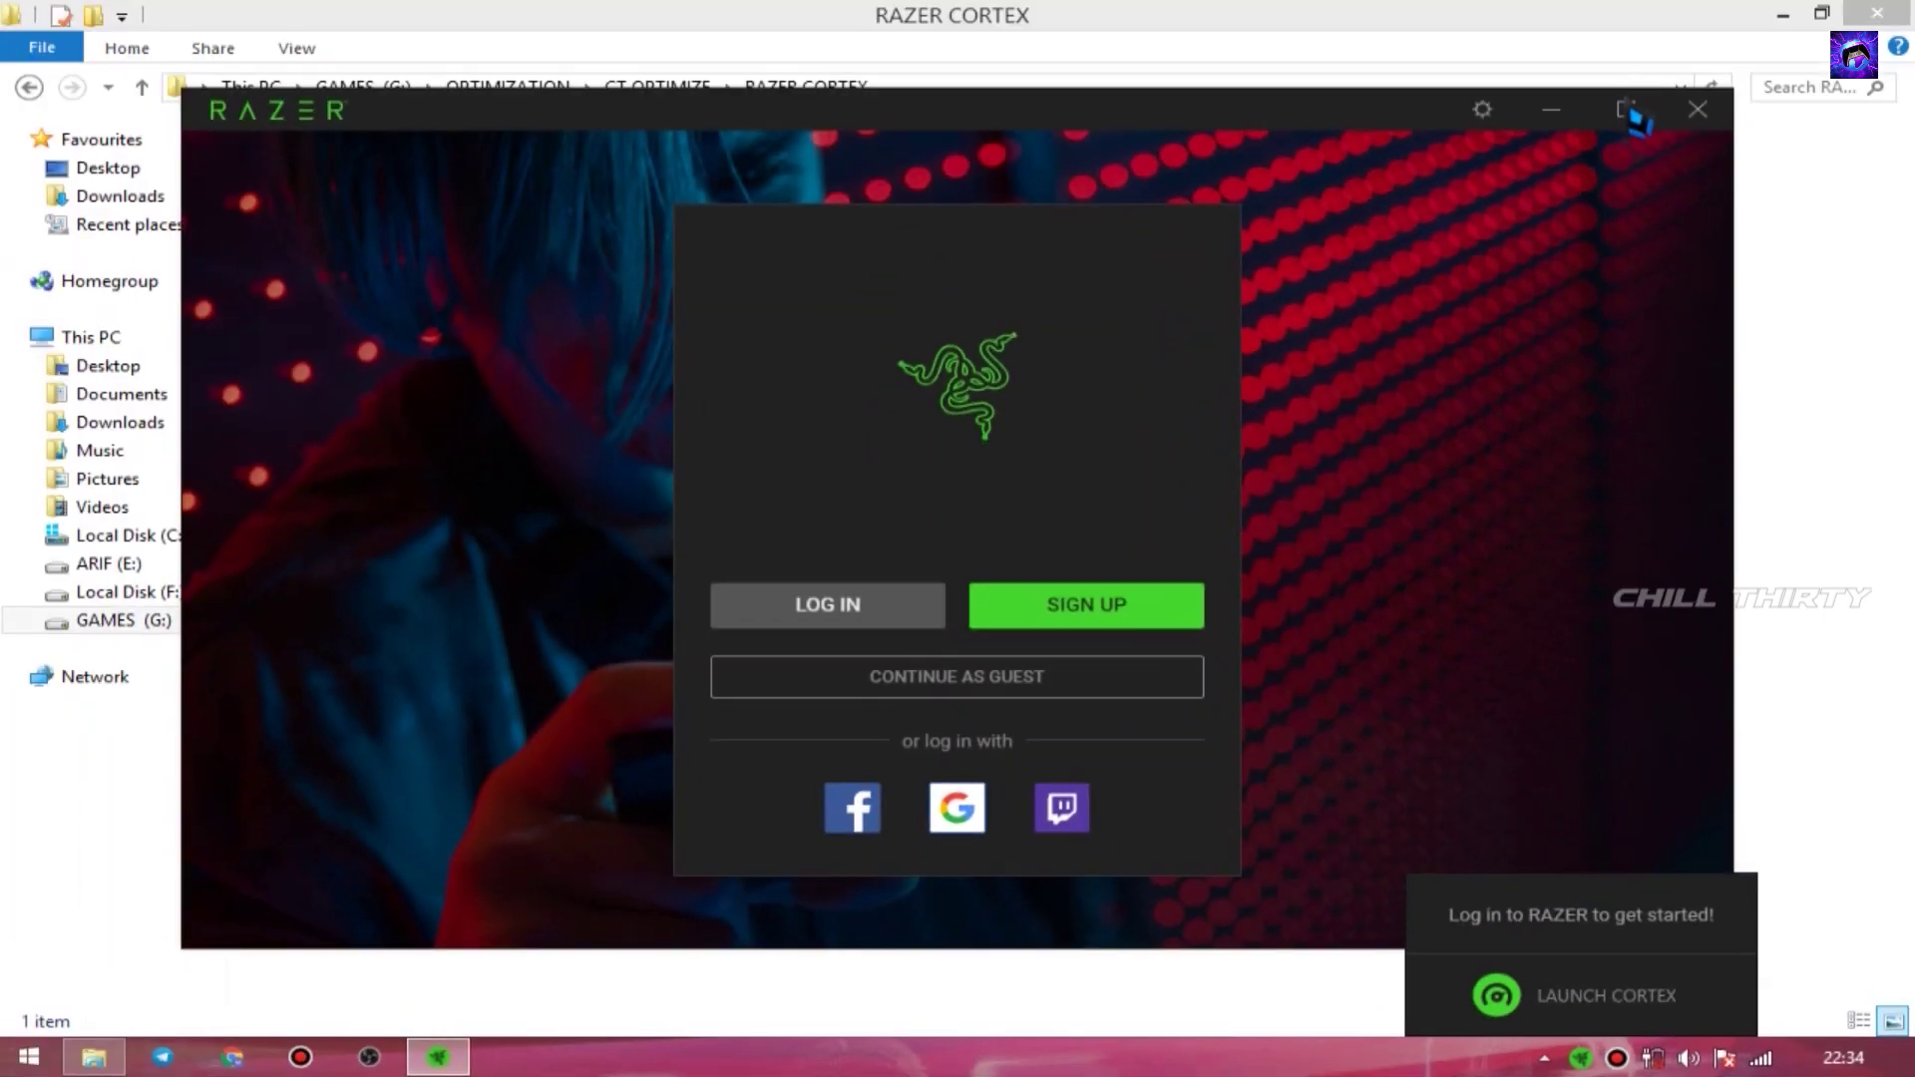
- Maximize Razer Cortex, continue as guest, and close the Booster Prime promotion panel
left_click(1628, 112)
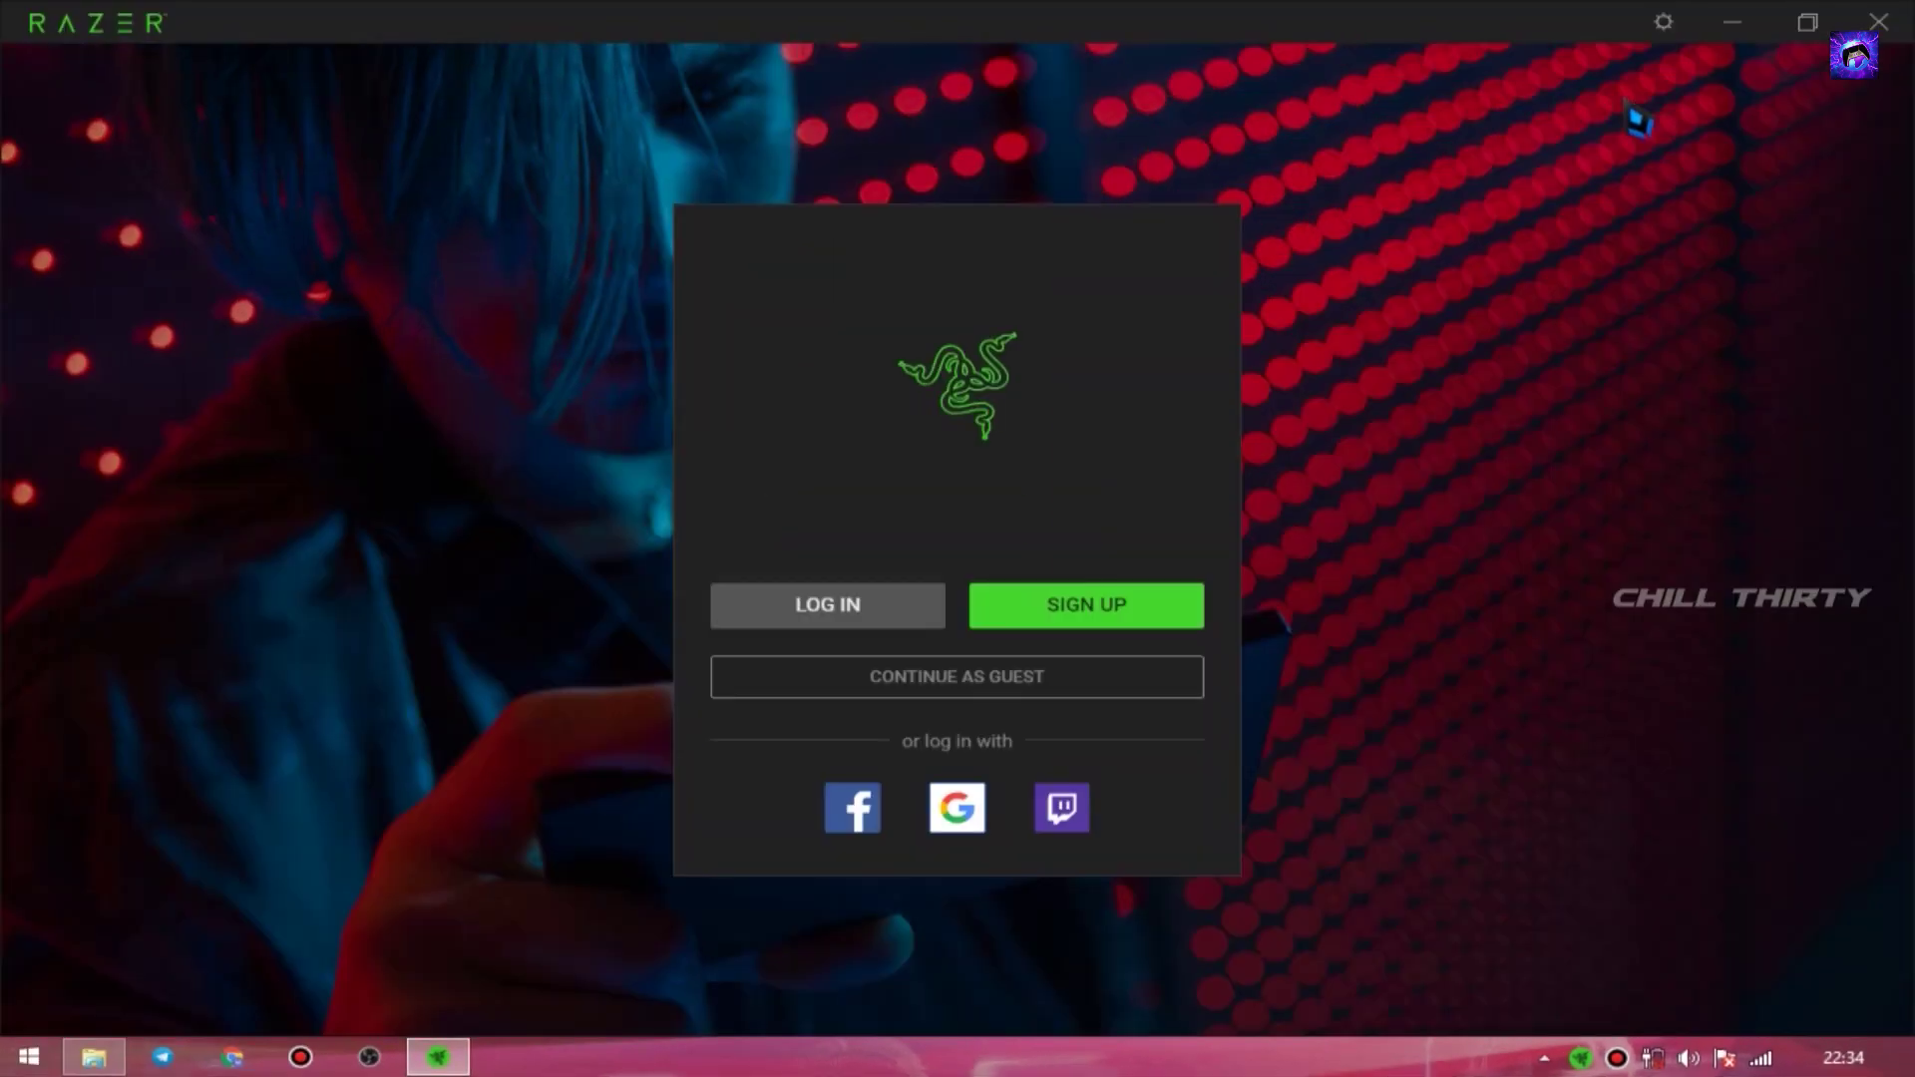
left_click(993, 678)
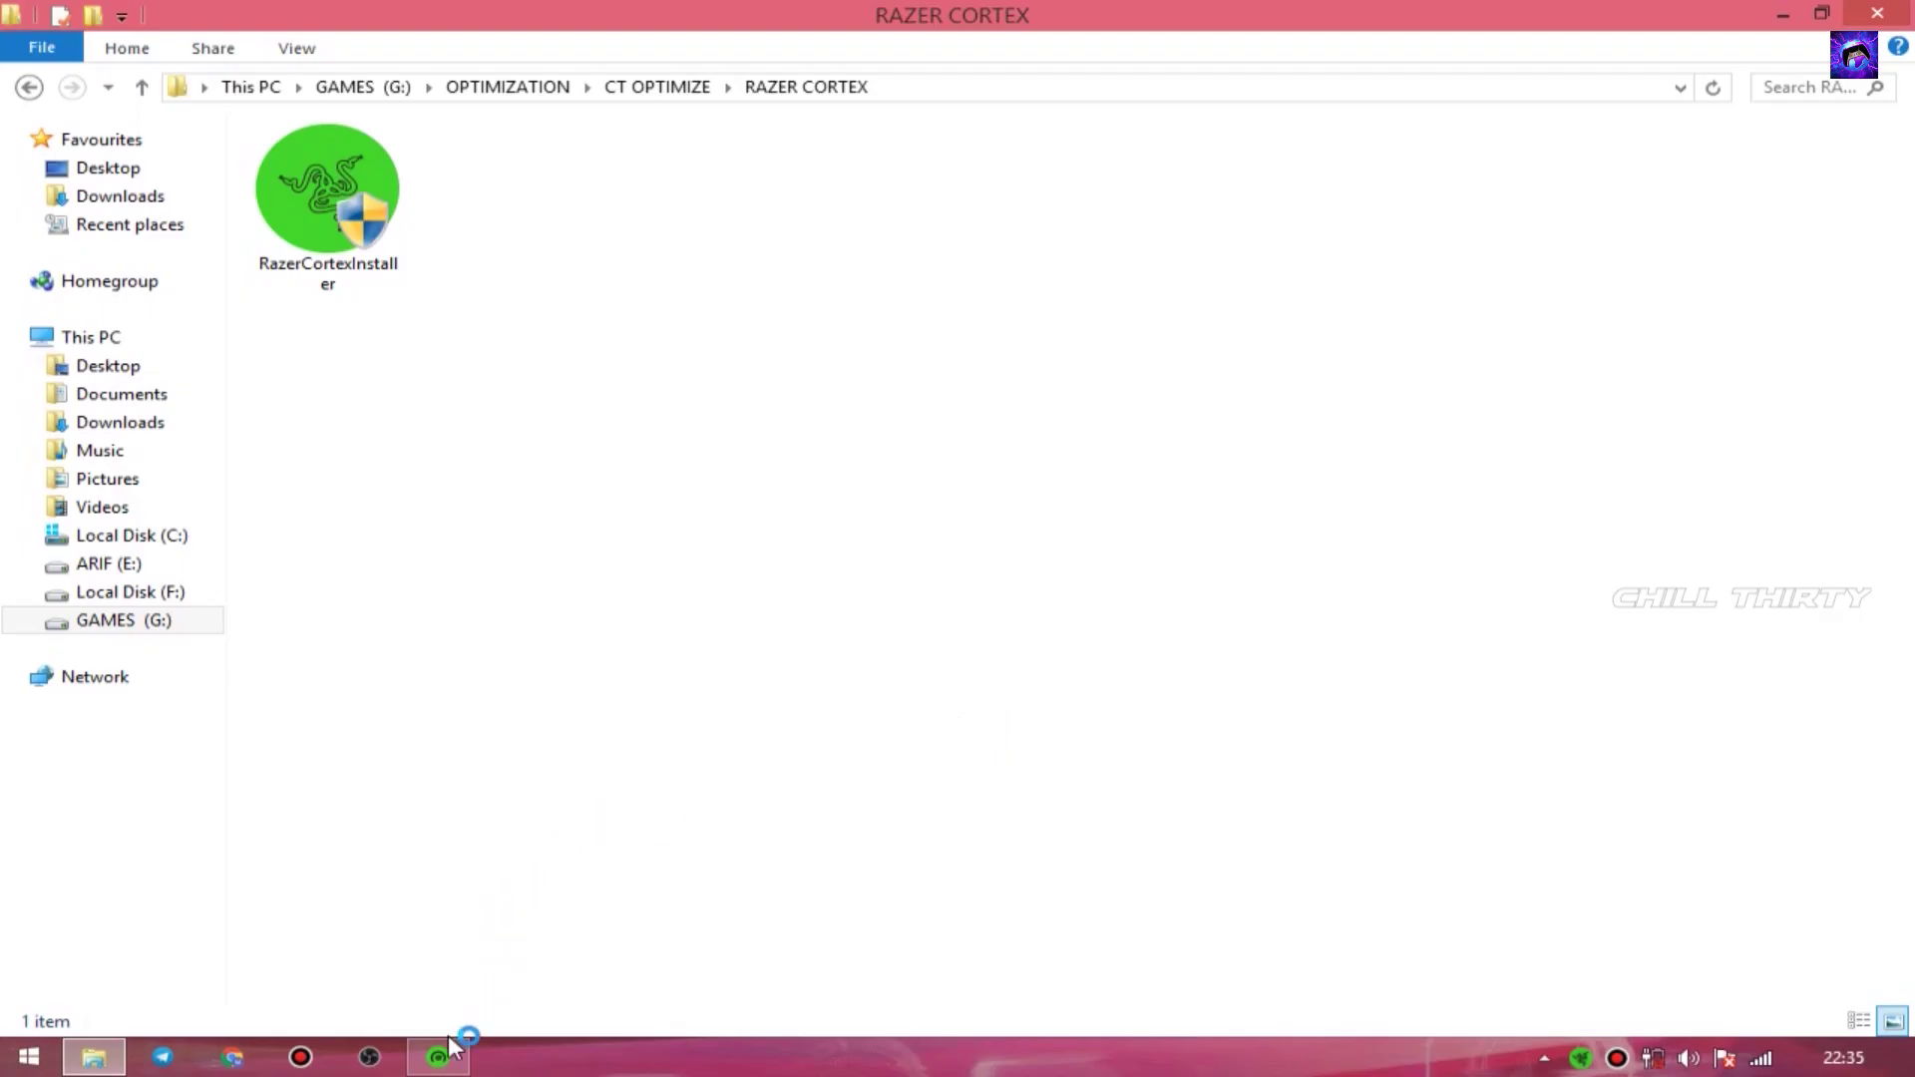
left_click(439, 1057)
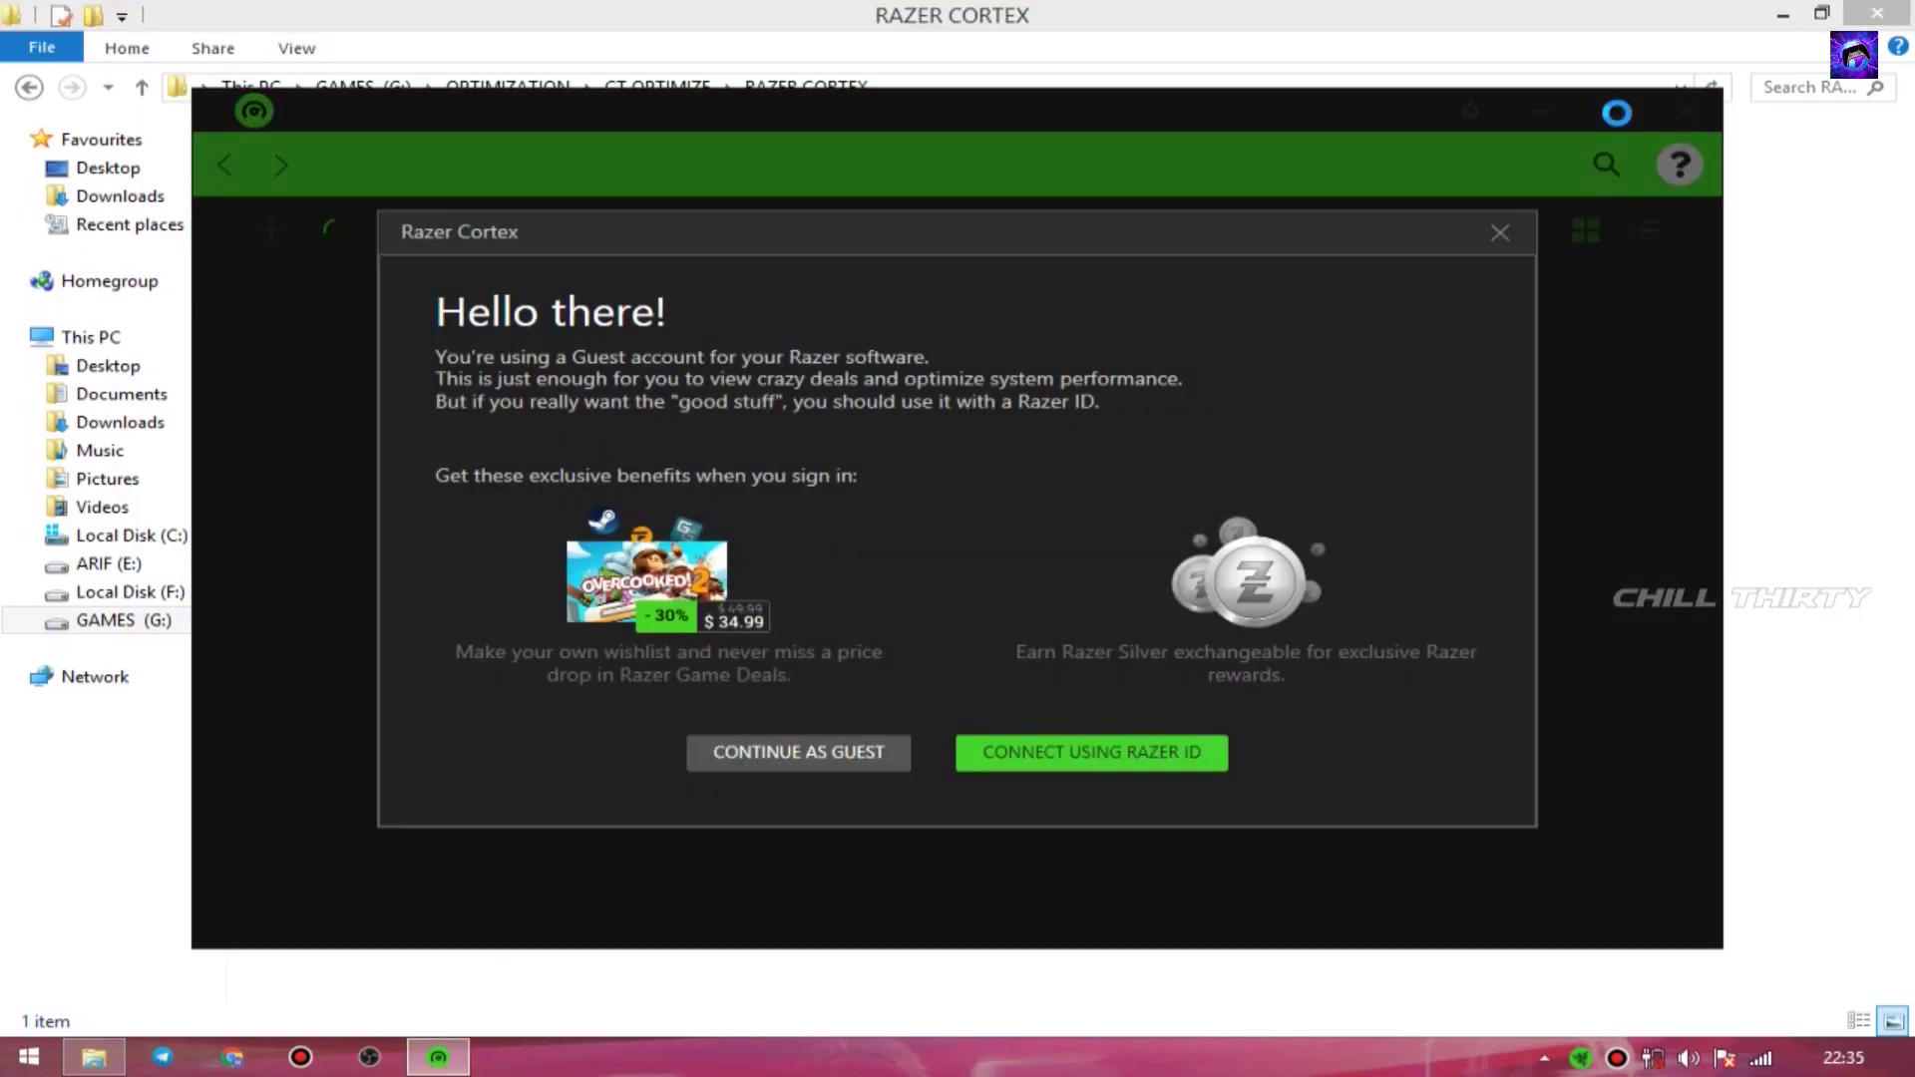
left_click(815, 768)
left_click(1550, 189)
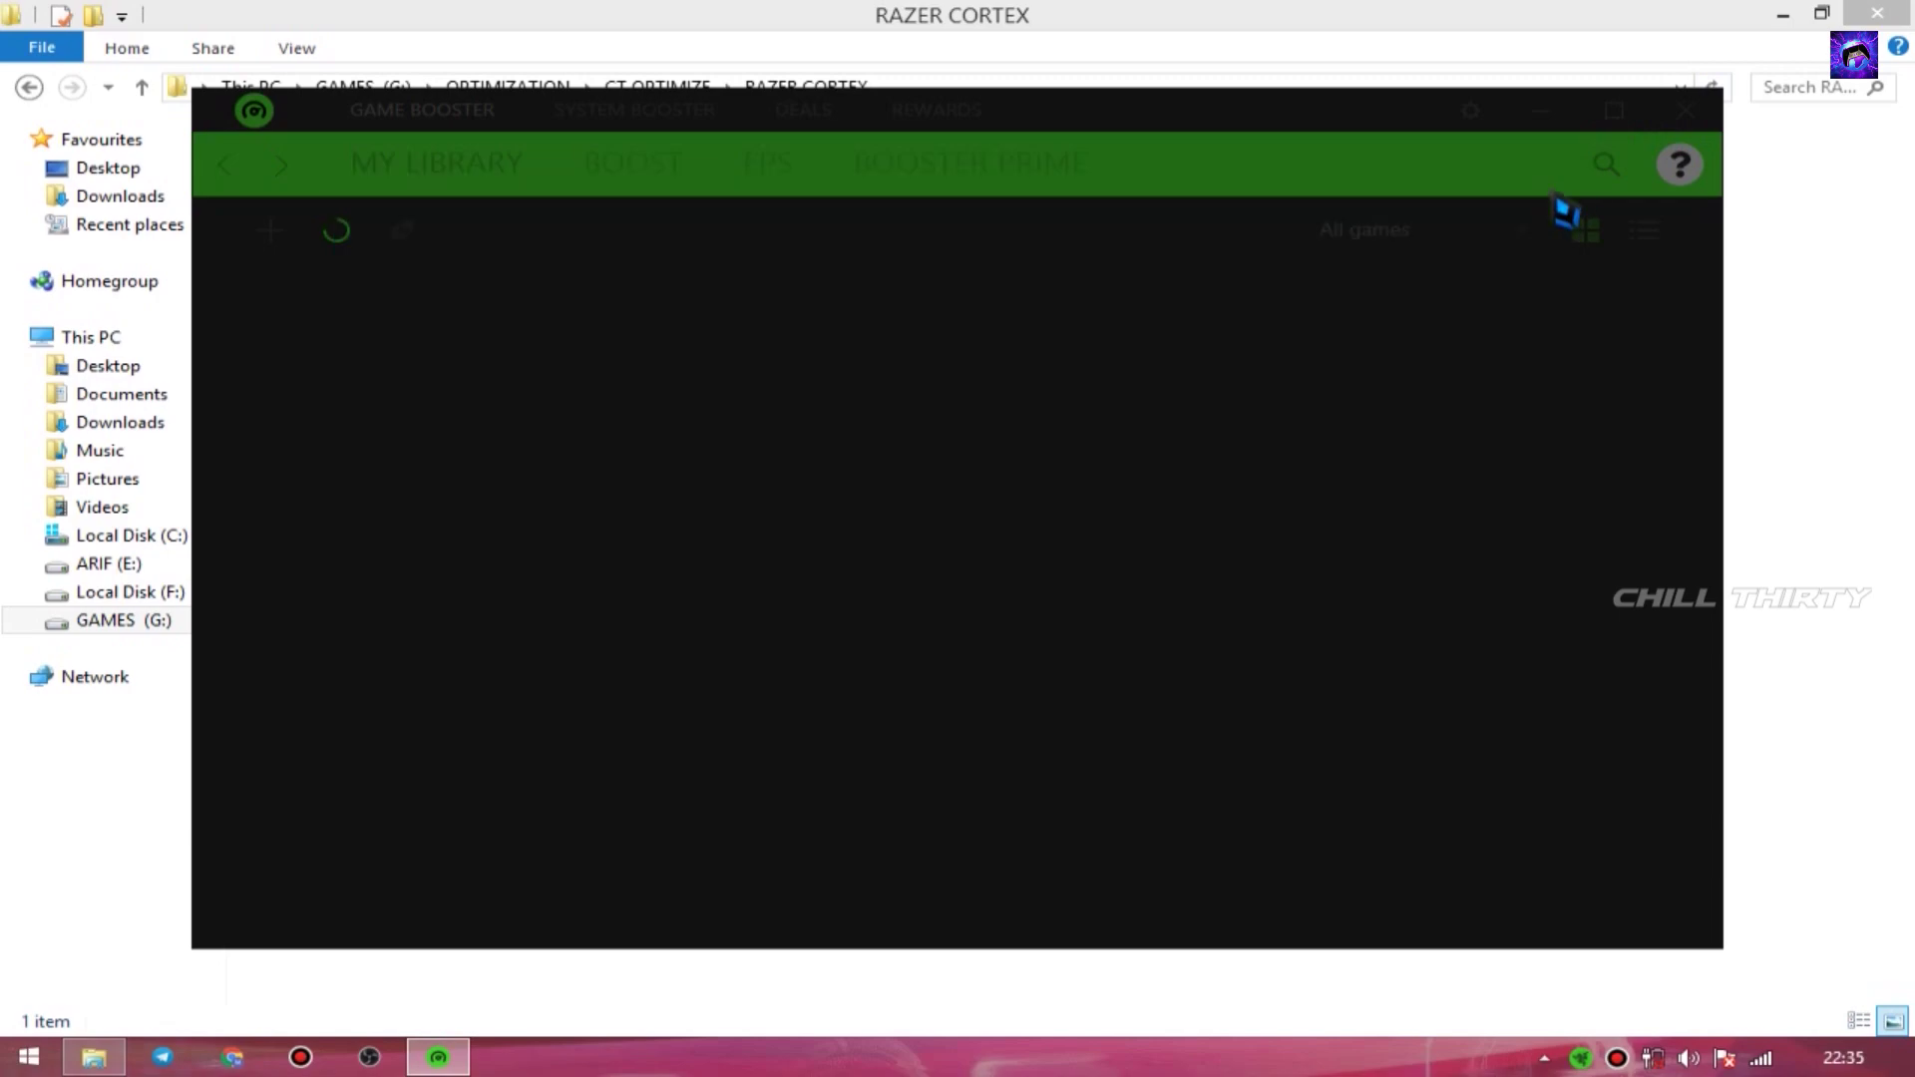
- Add the gta_sa executable from the GTA SAN ANDREAS folder to My Library
left_click(1614, 110)
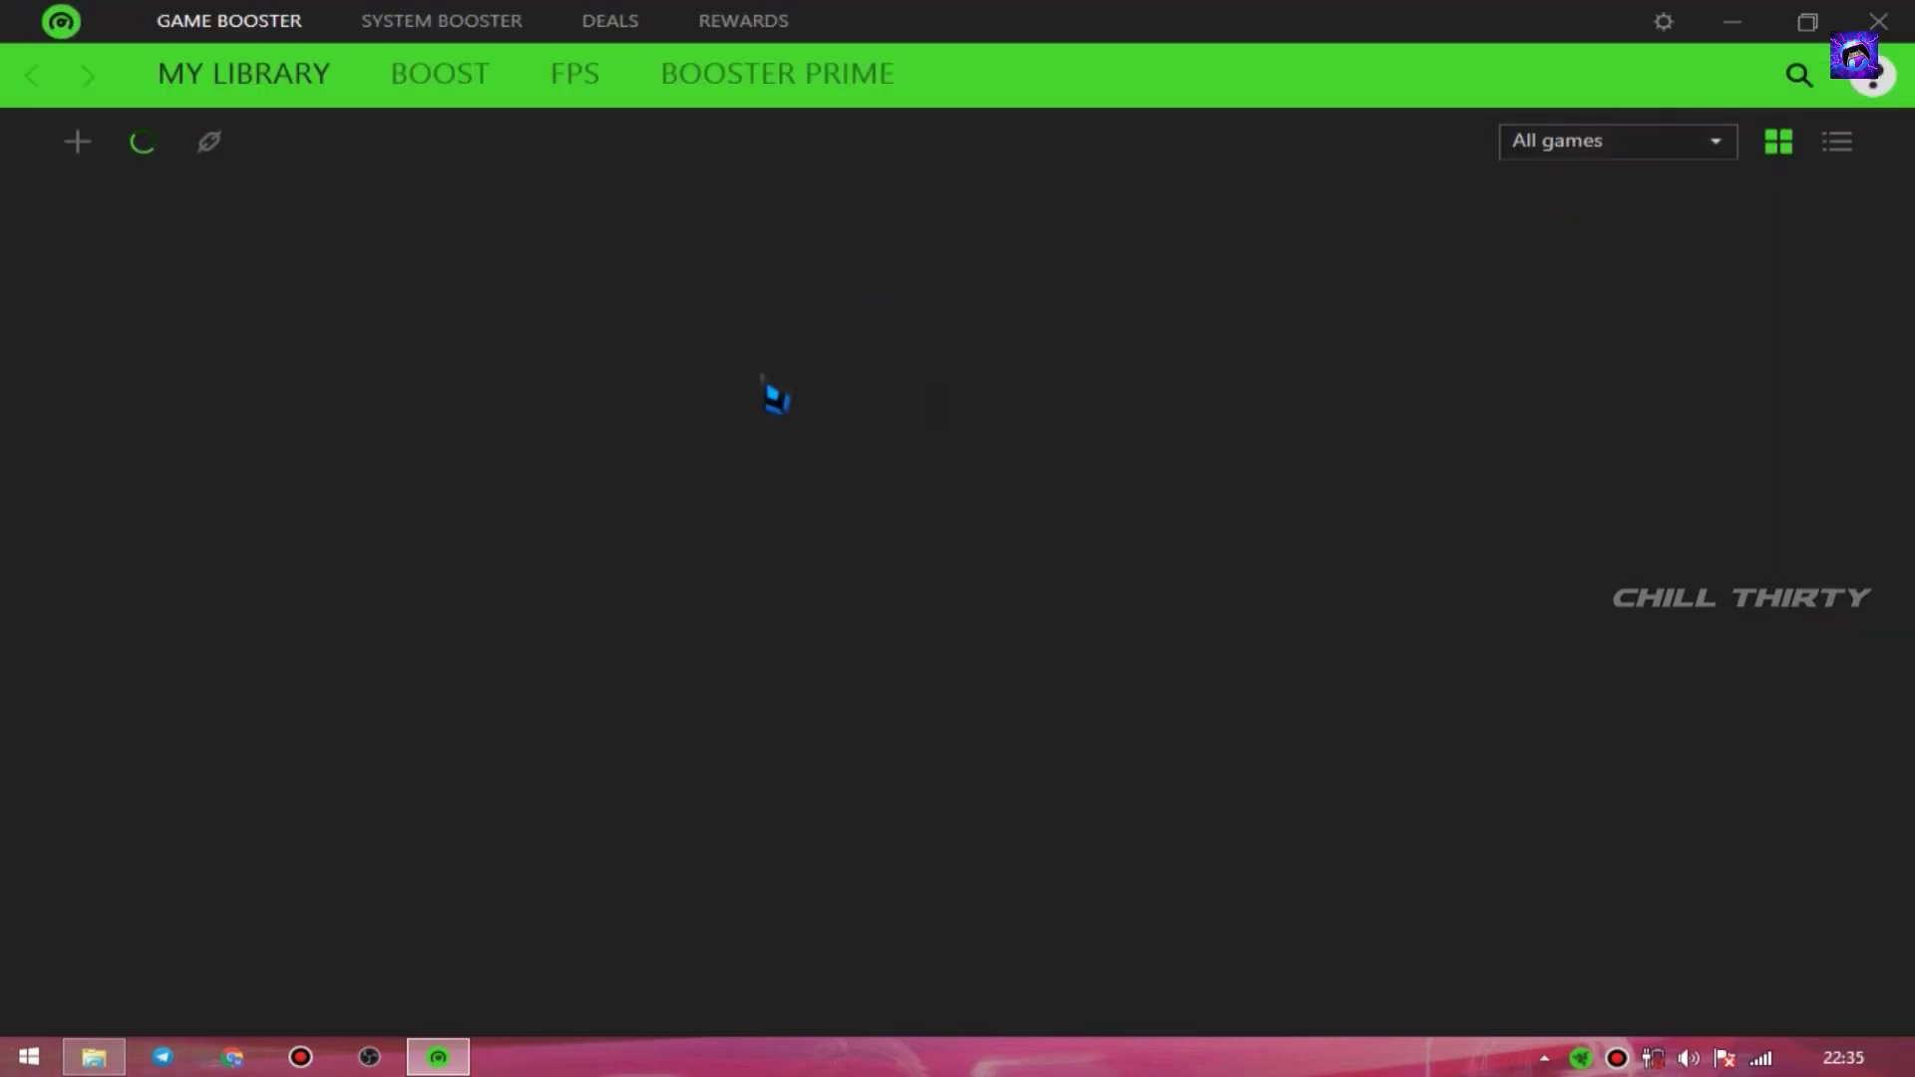
left_click(94, 150)
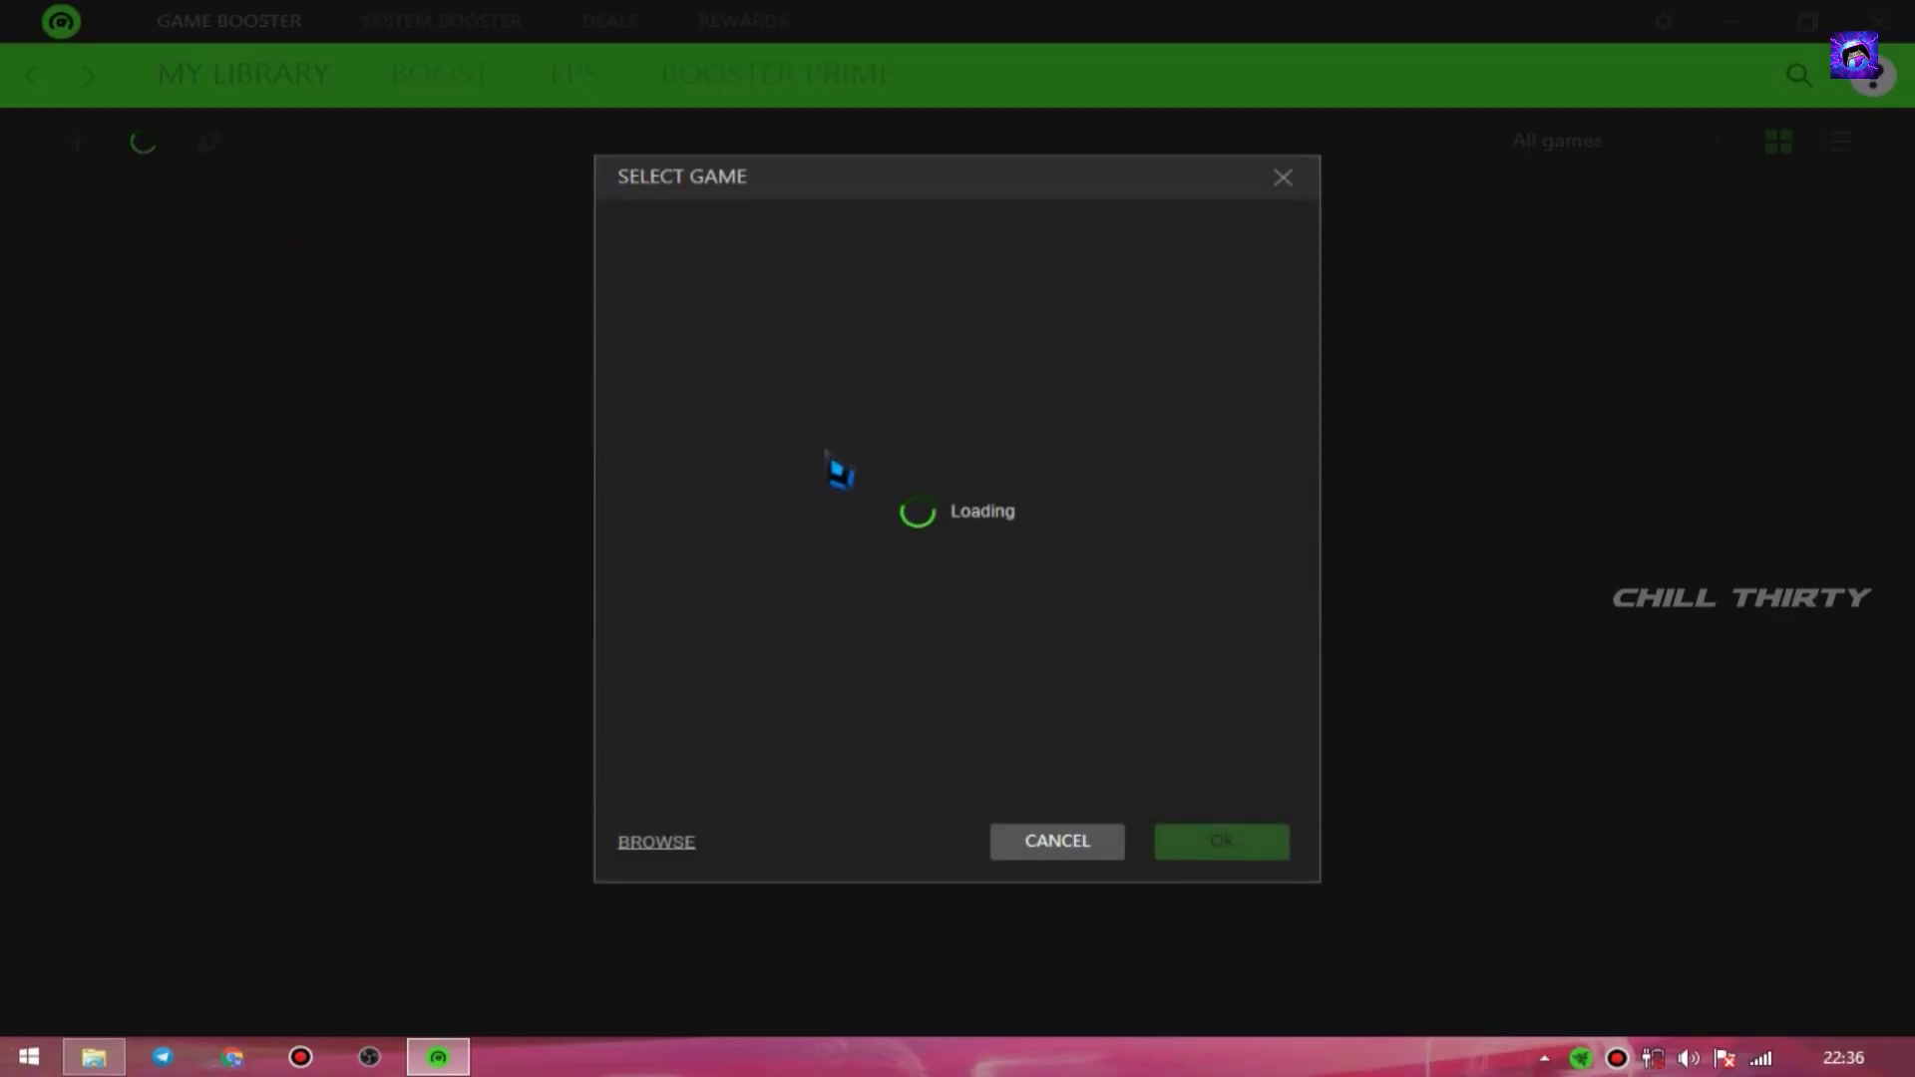
left_click(656, 841)
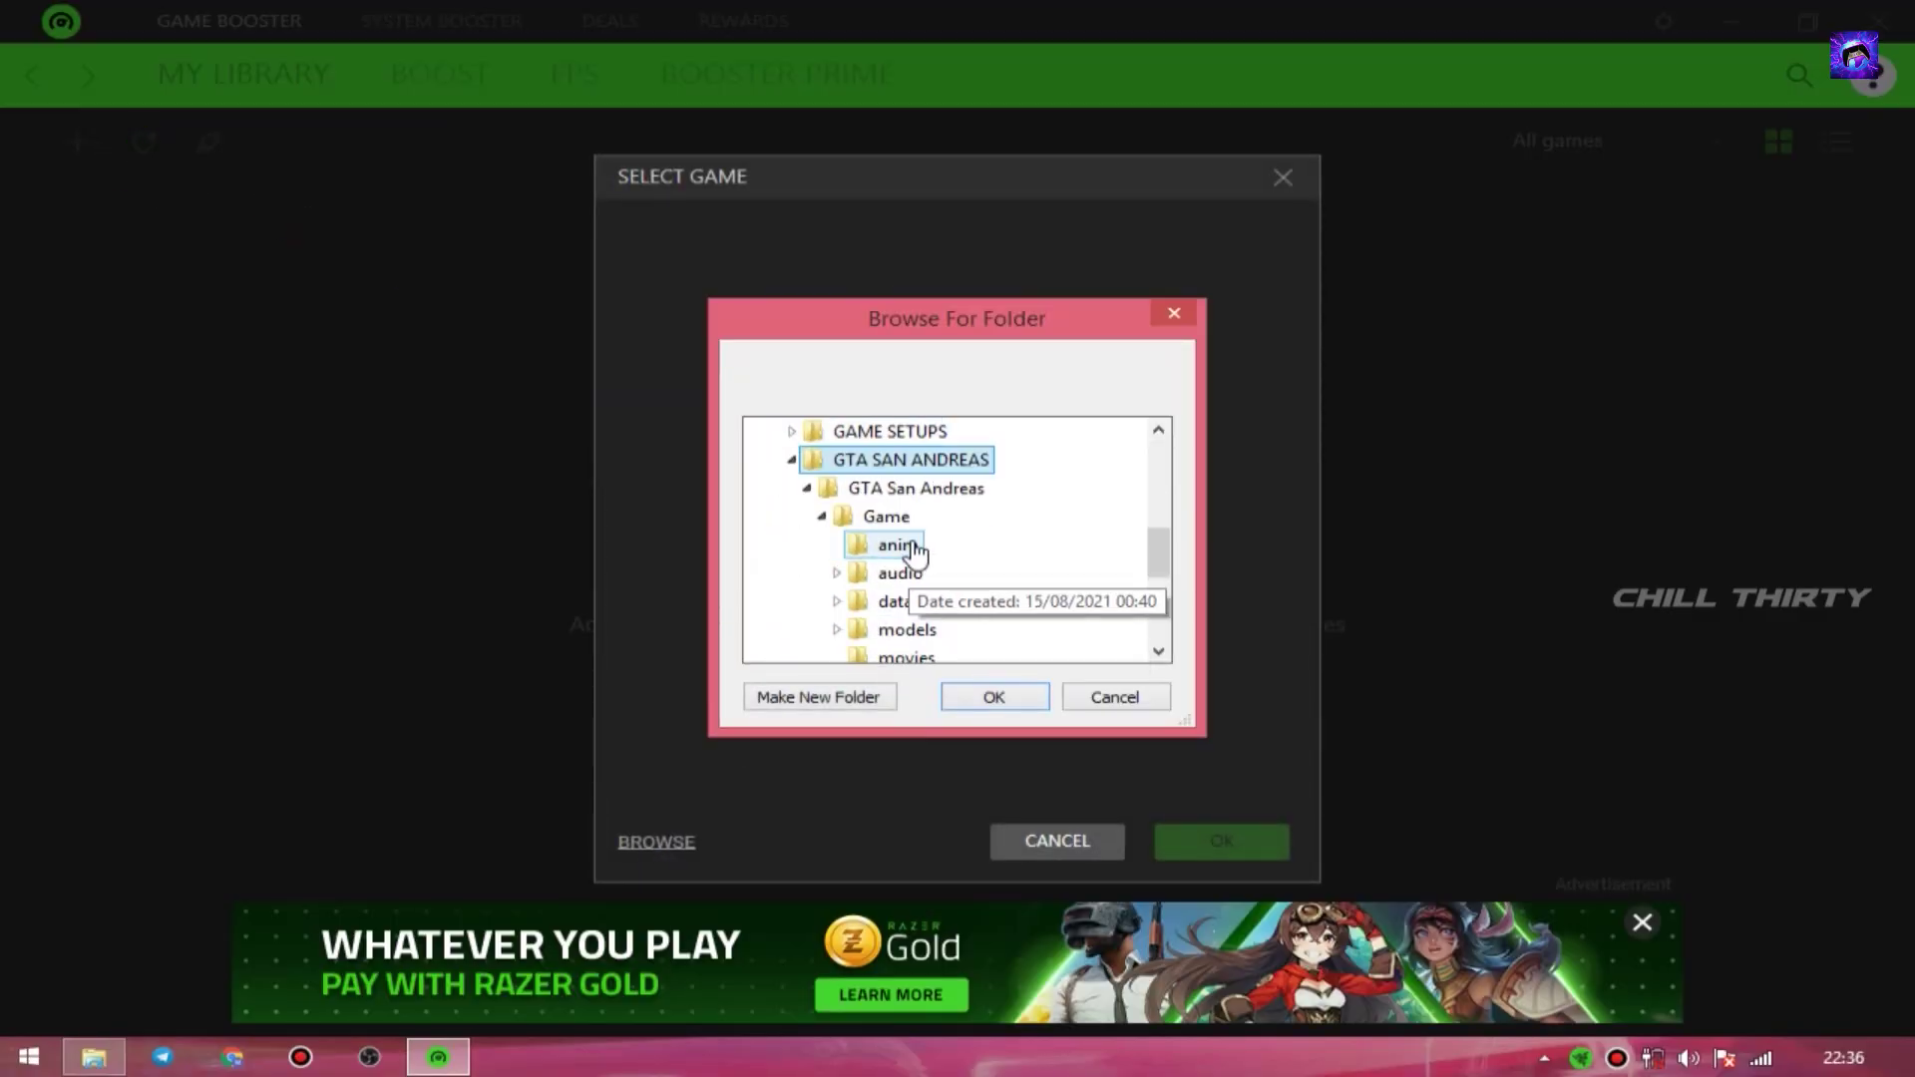
left_click(995, 697)
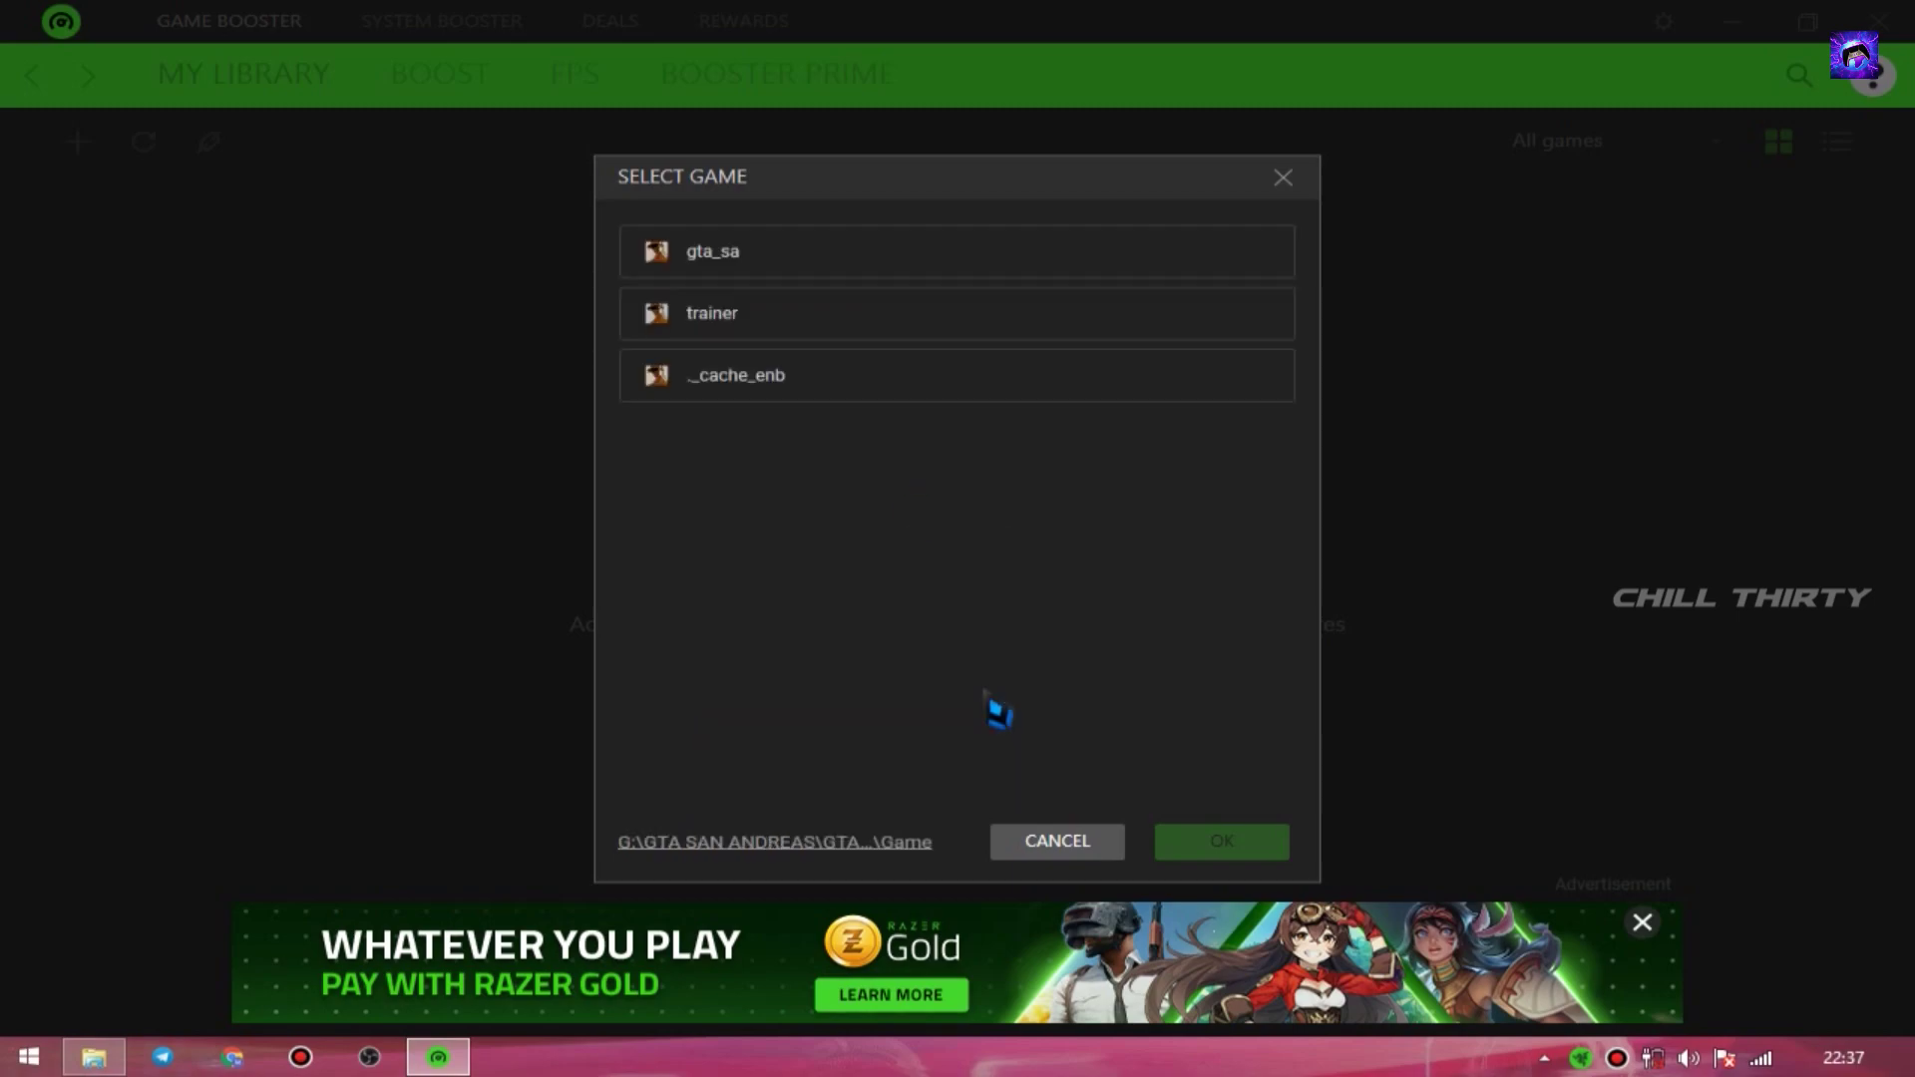
left_click(807, 263)
scroll(752, 526, "down", 10)
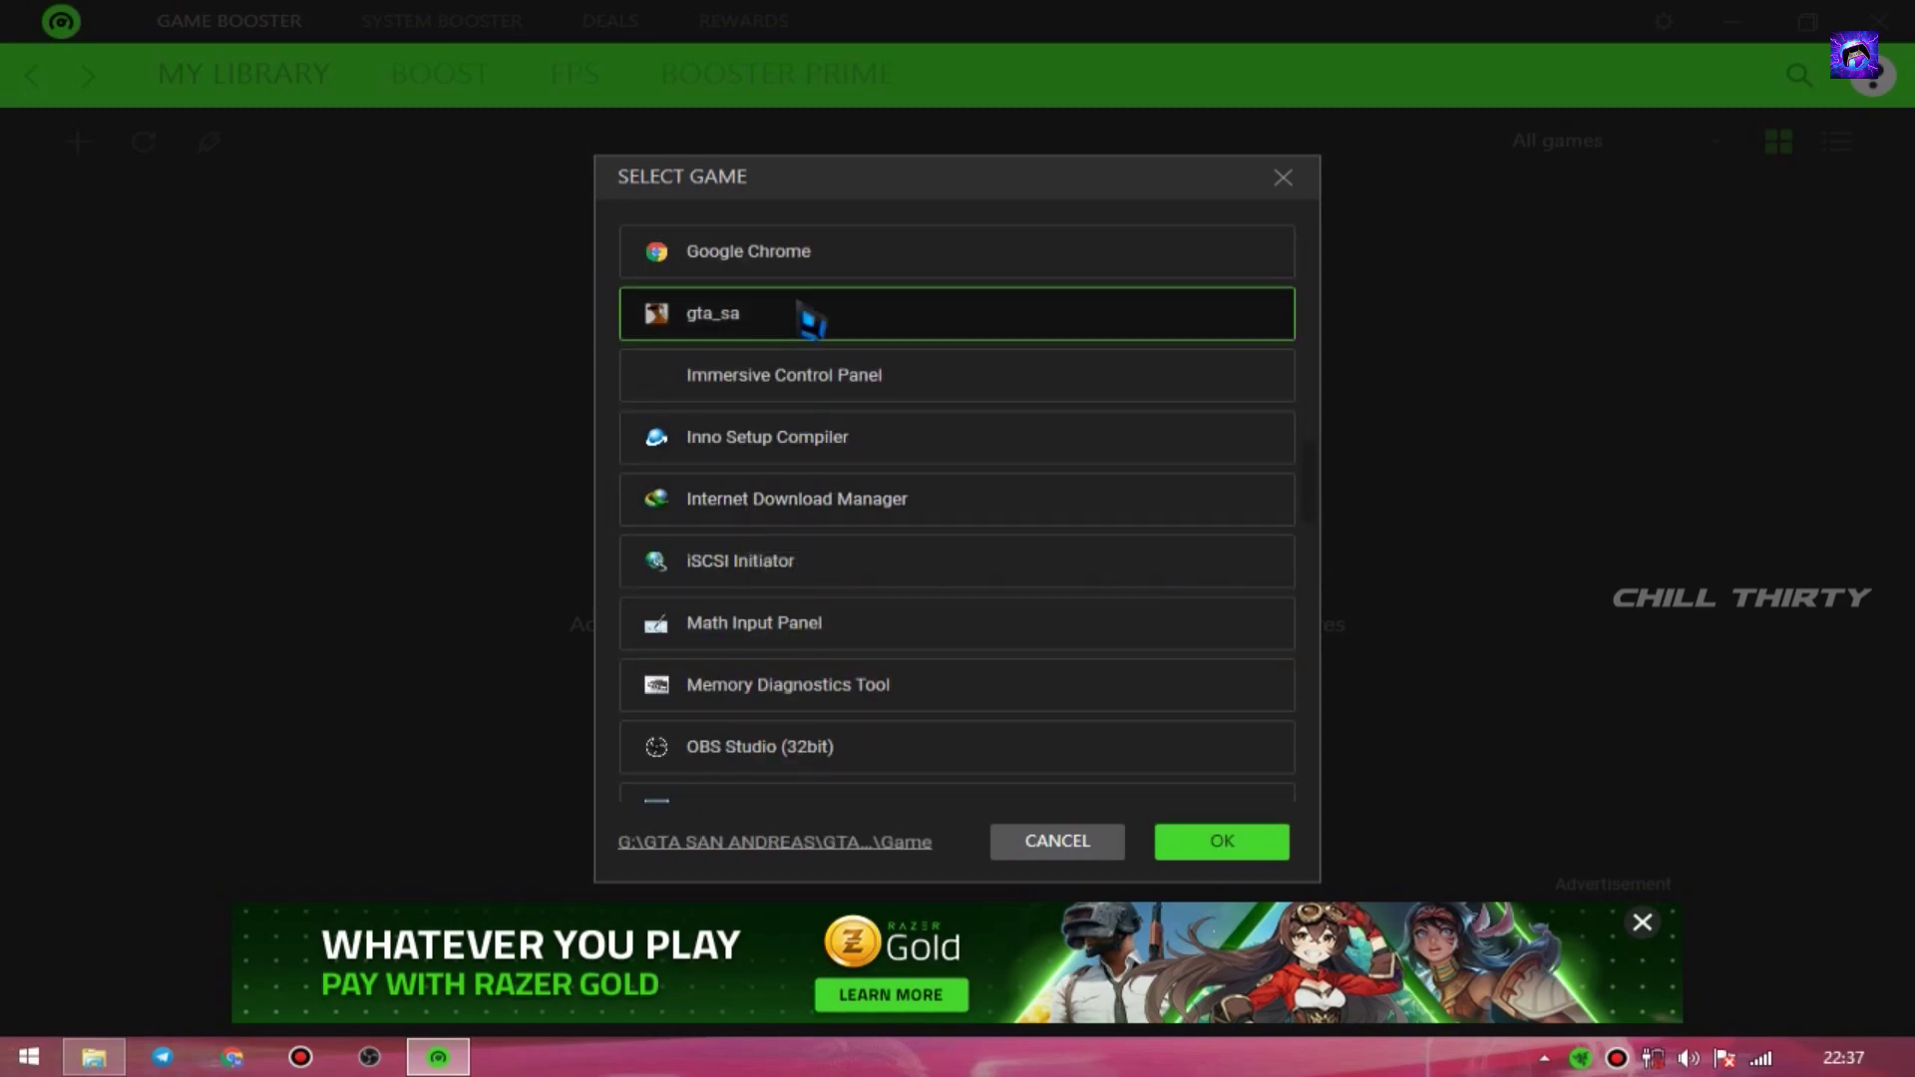
double_click(804, 308)
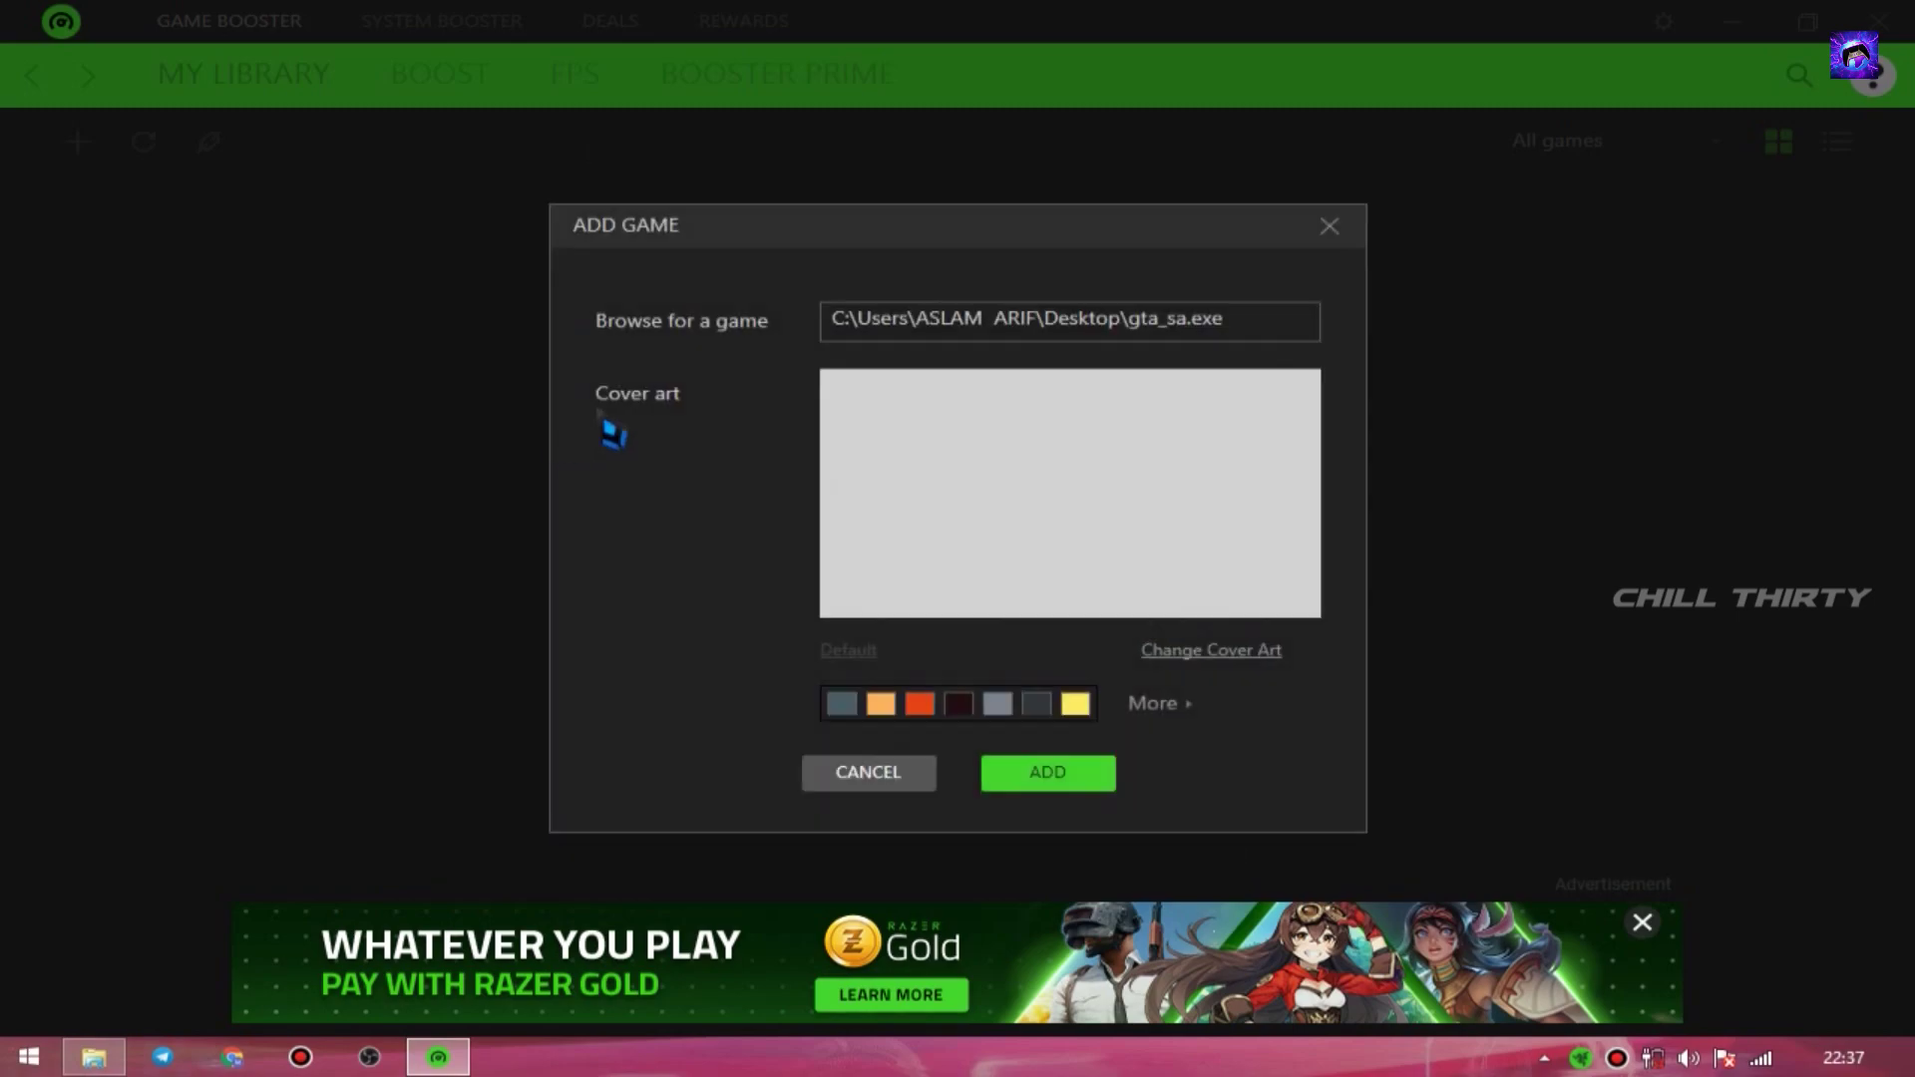
left_click(997, 778)
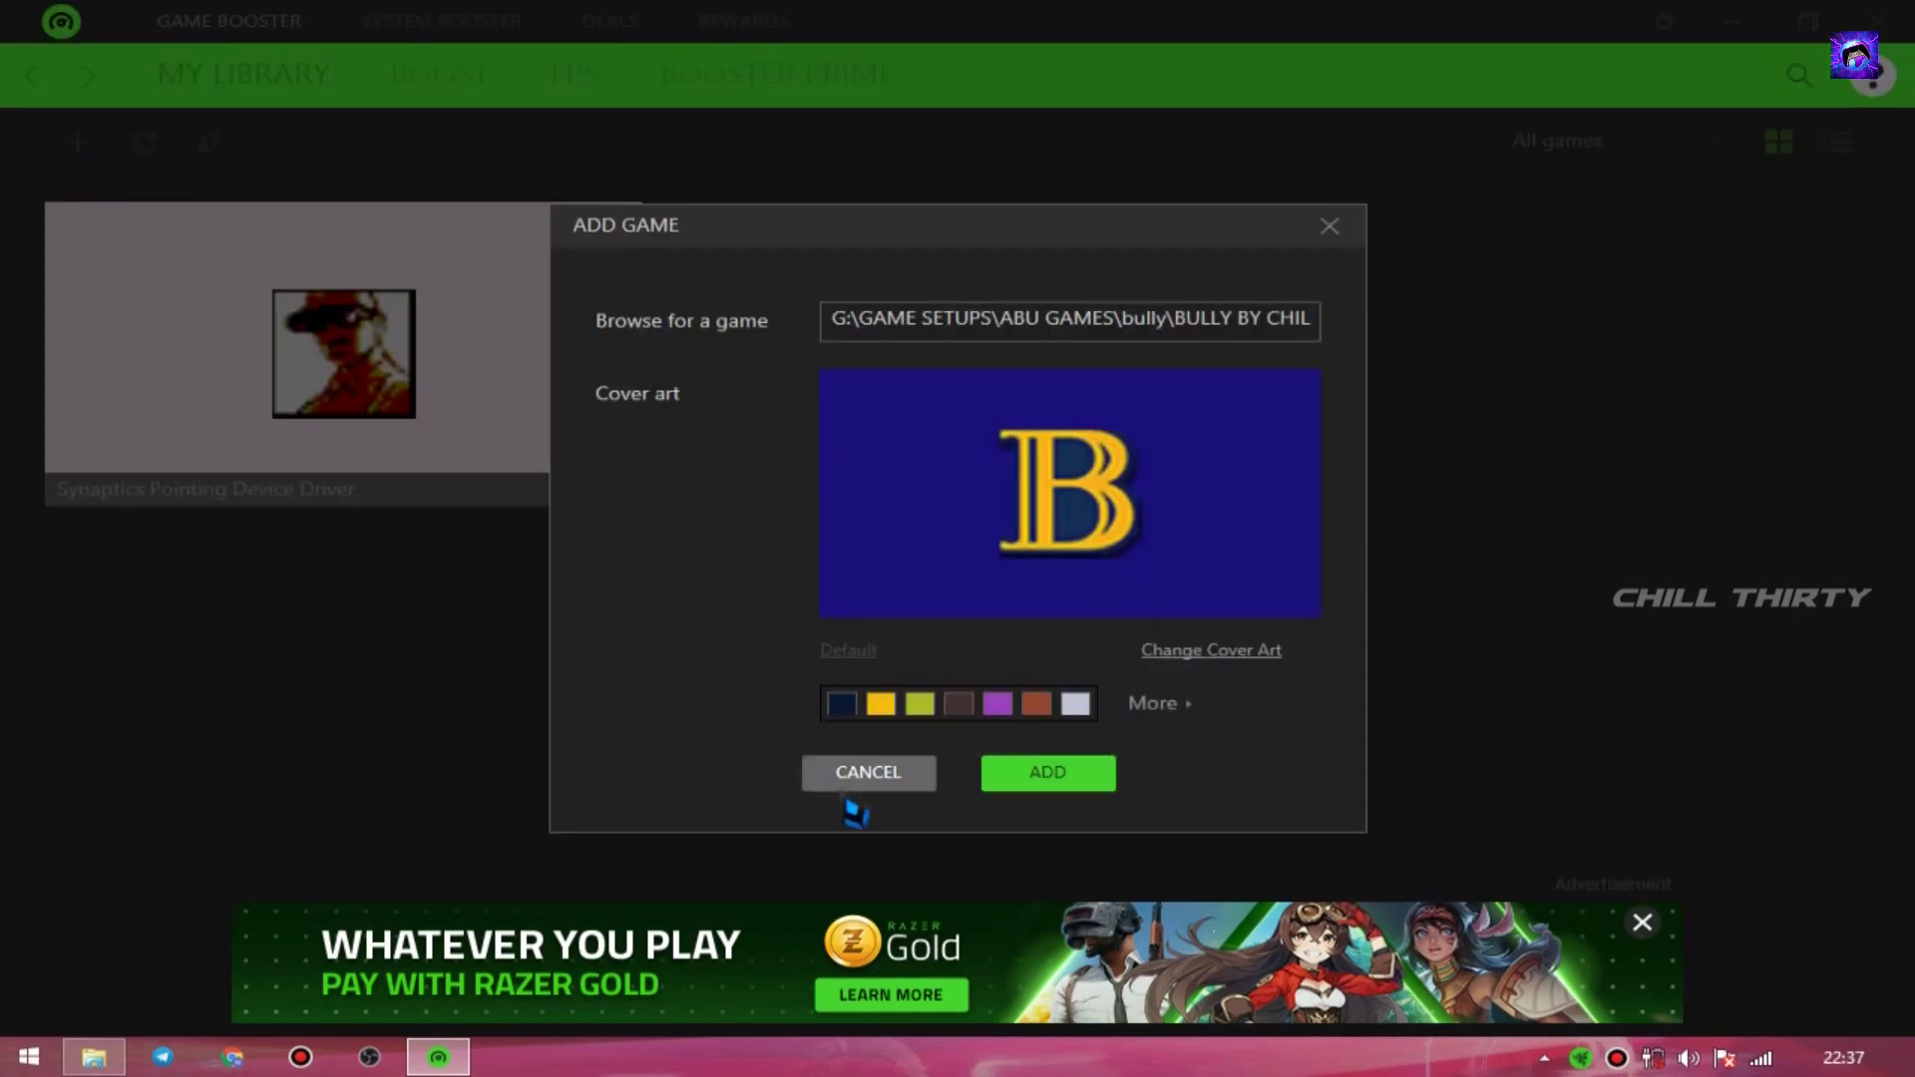
- Add Bully and prototype2 to My Library
left_click(1027, 780)
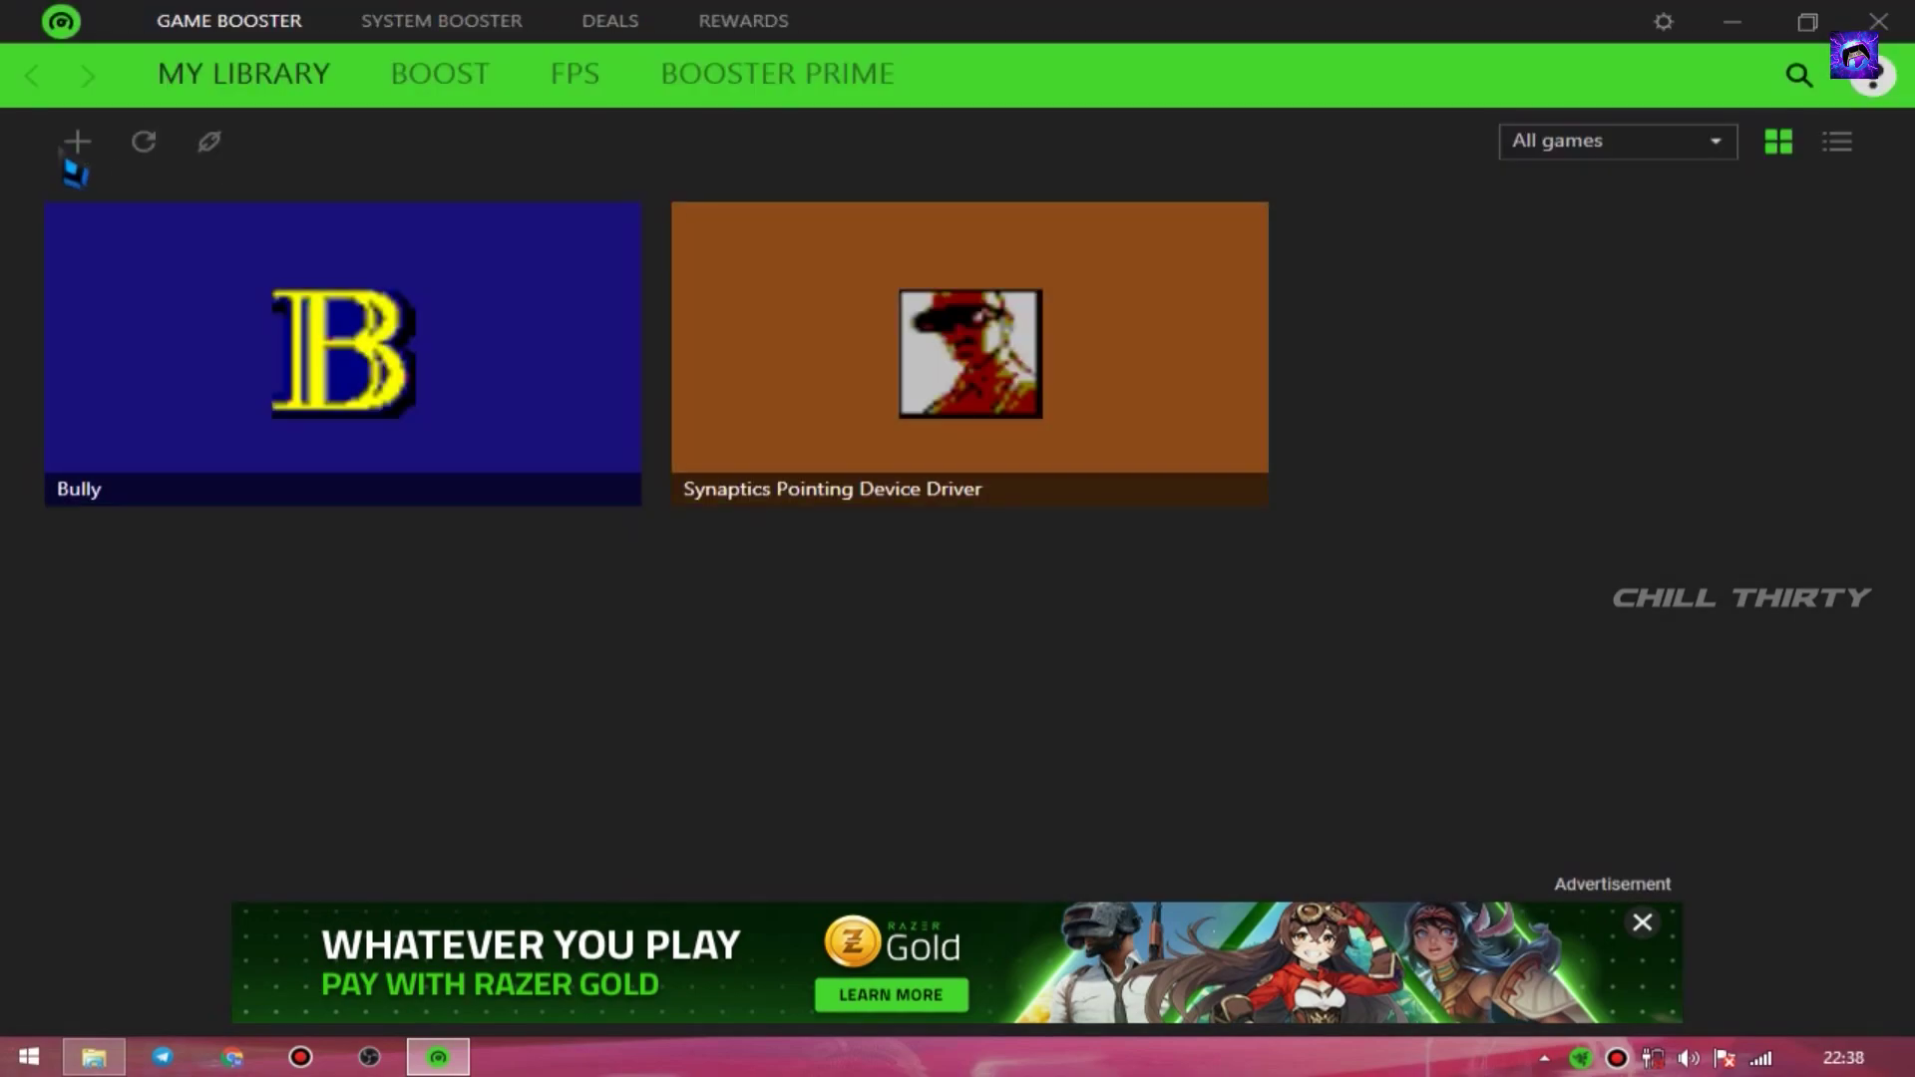
left_click(77, 140)
scroll(965, 534, "down", 8)
double_click(872, 561)
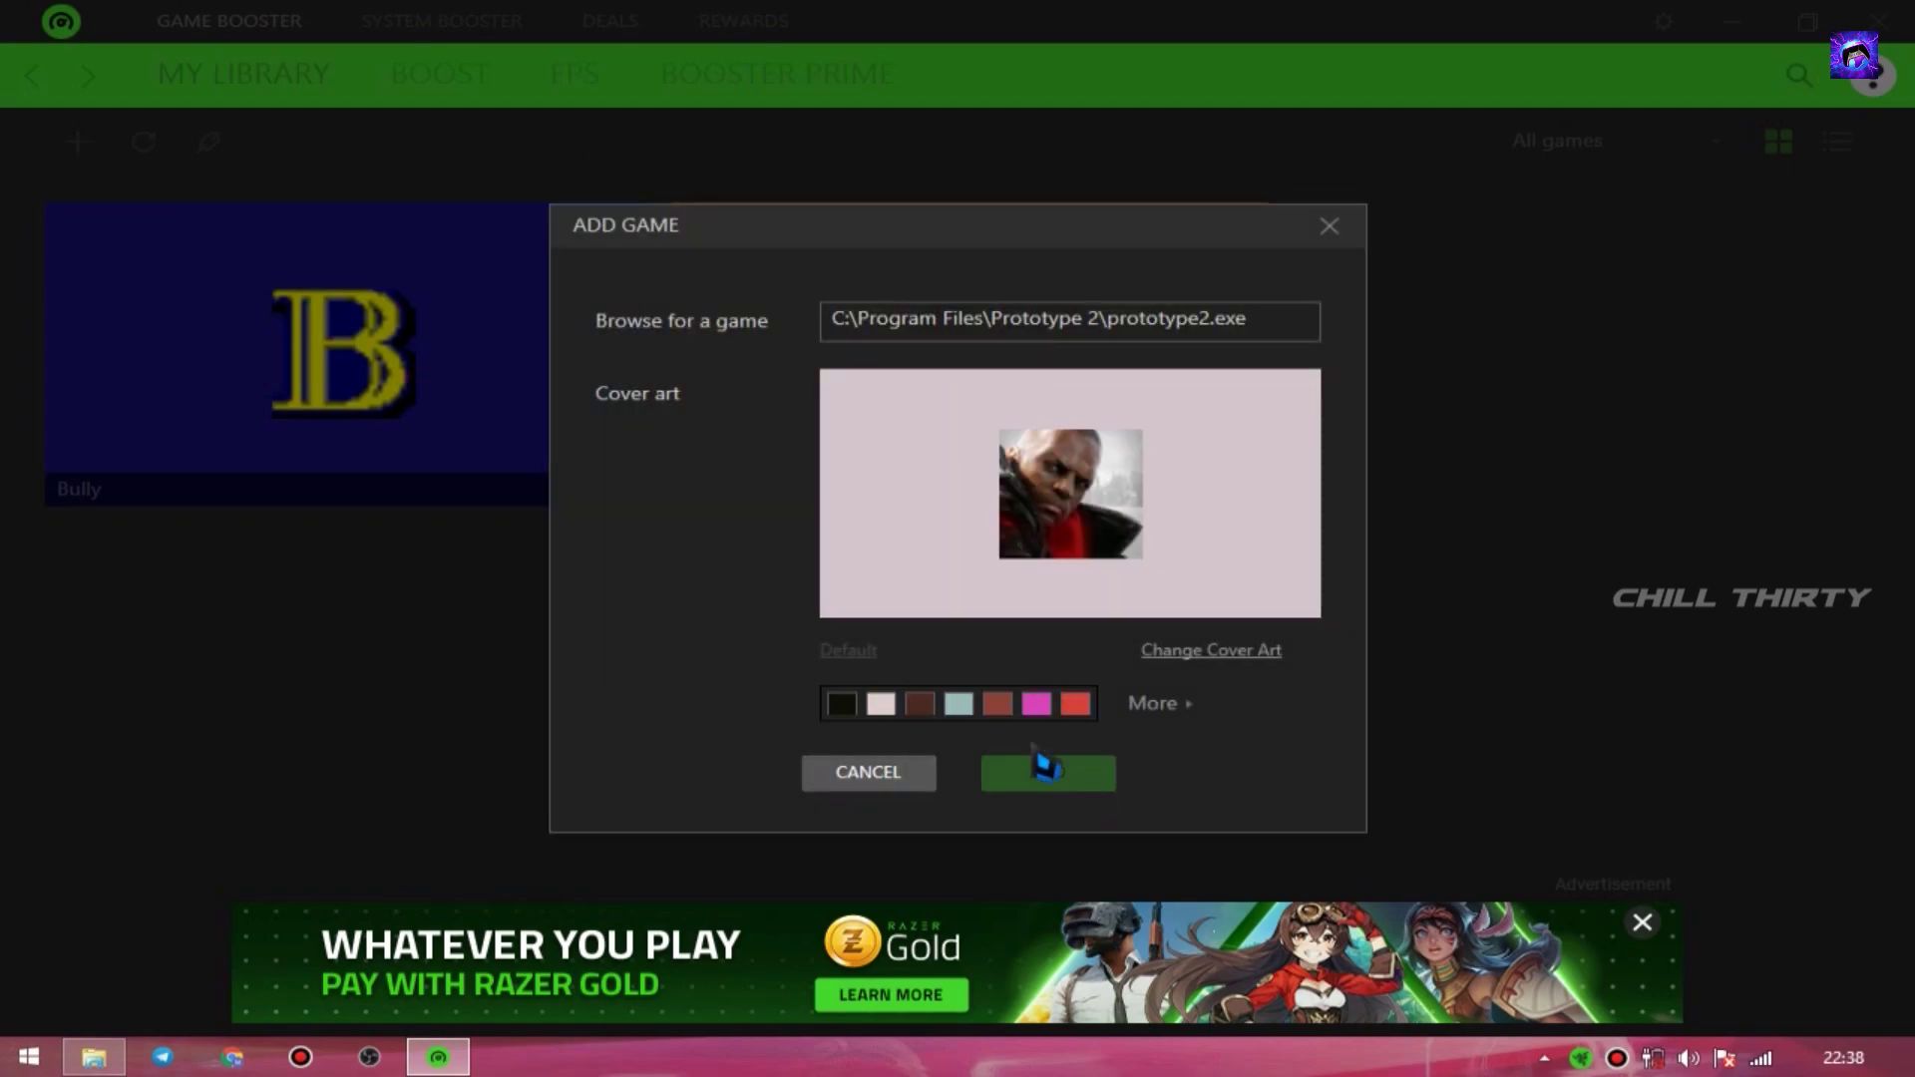
left_click(1044, 770)
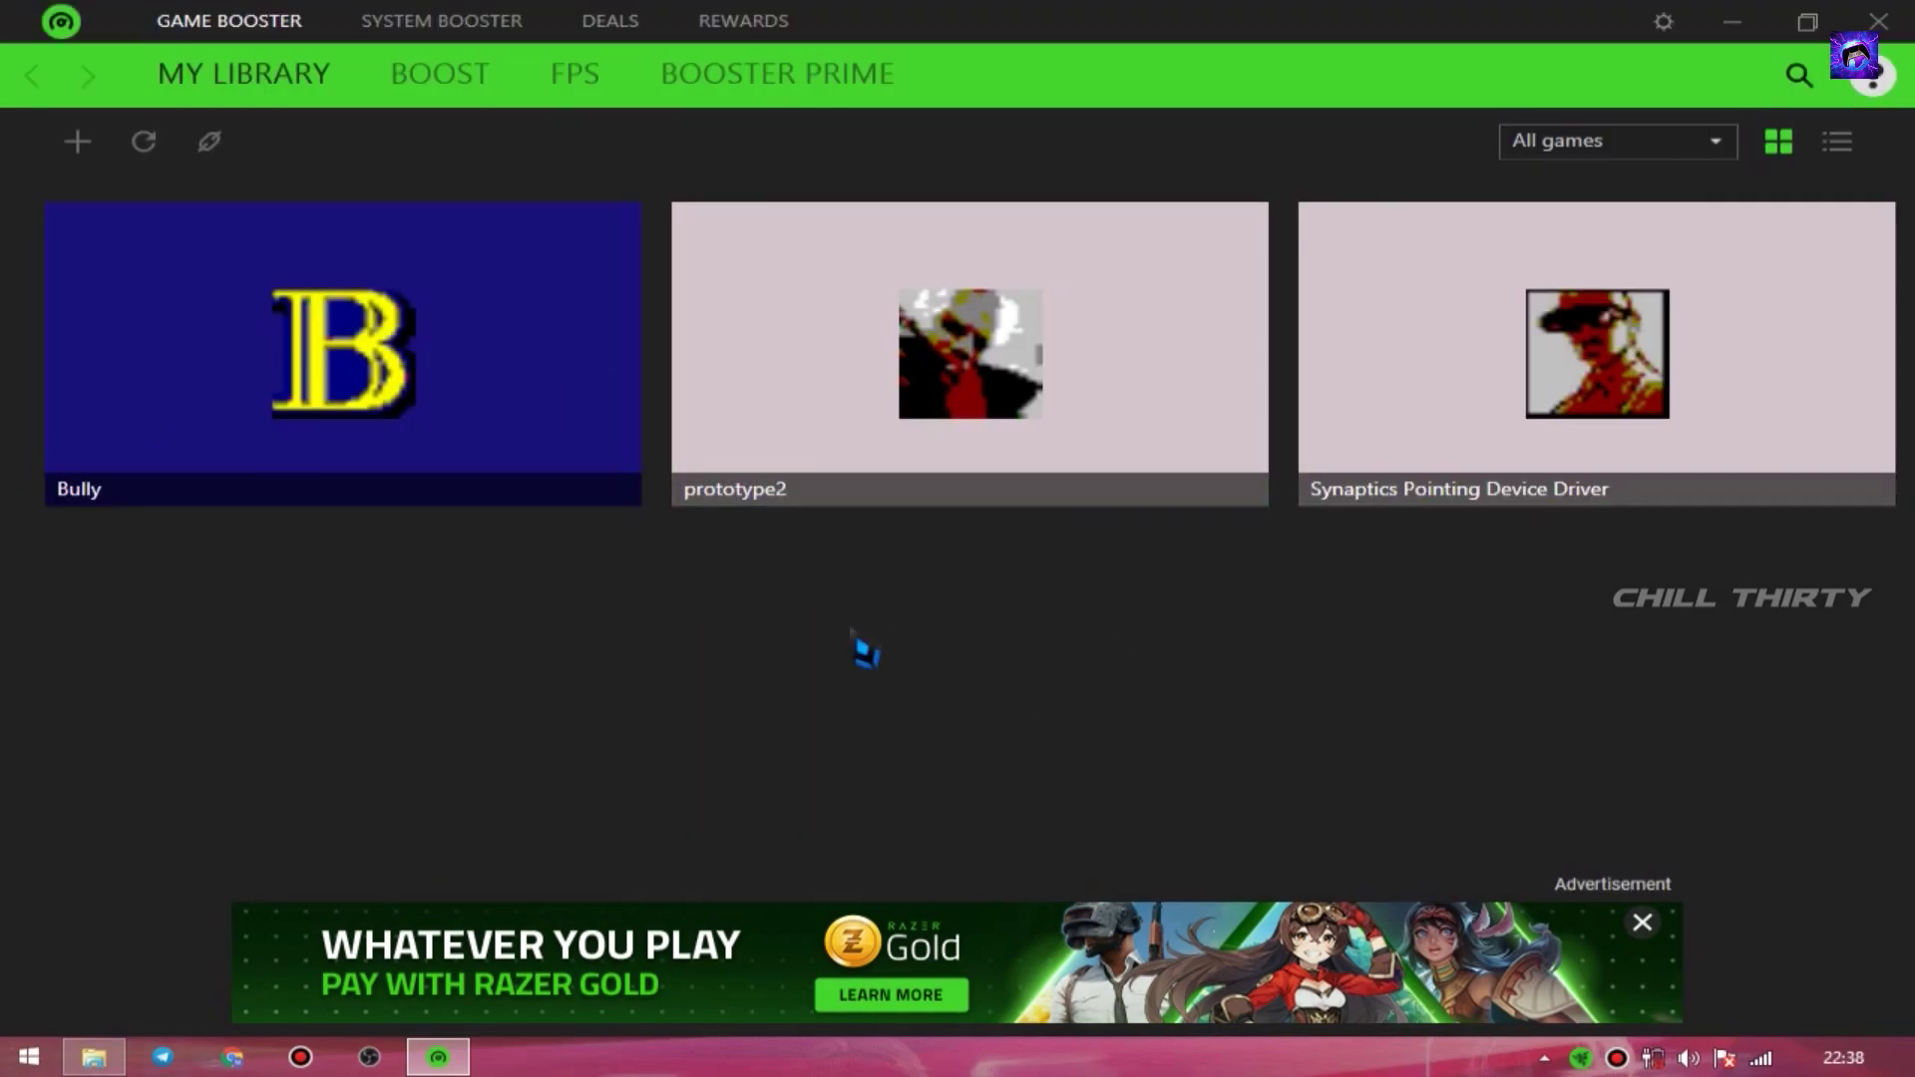
- Boost the system now, enable the in-game FPS overlay and turn off FPS monitoring
left_click(456, 98)
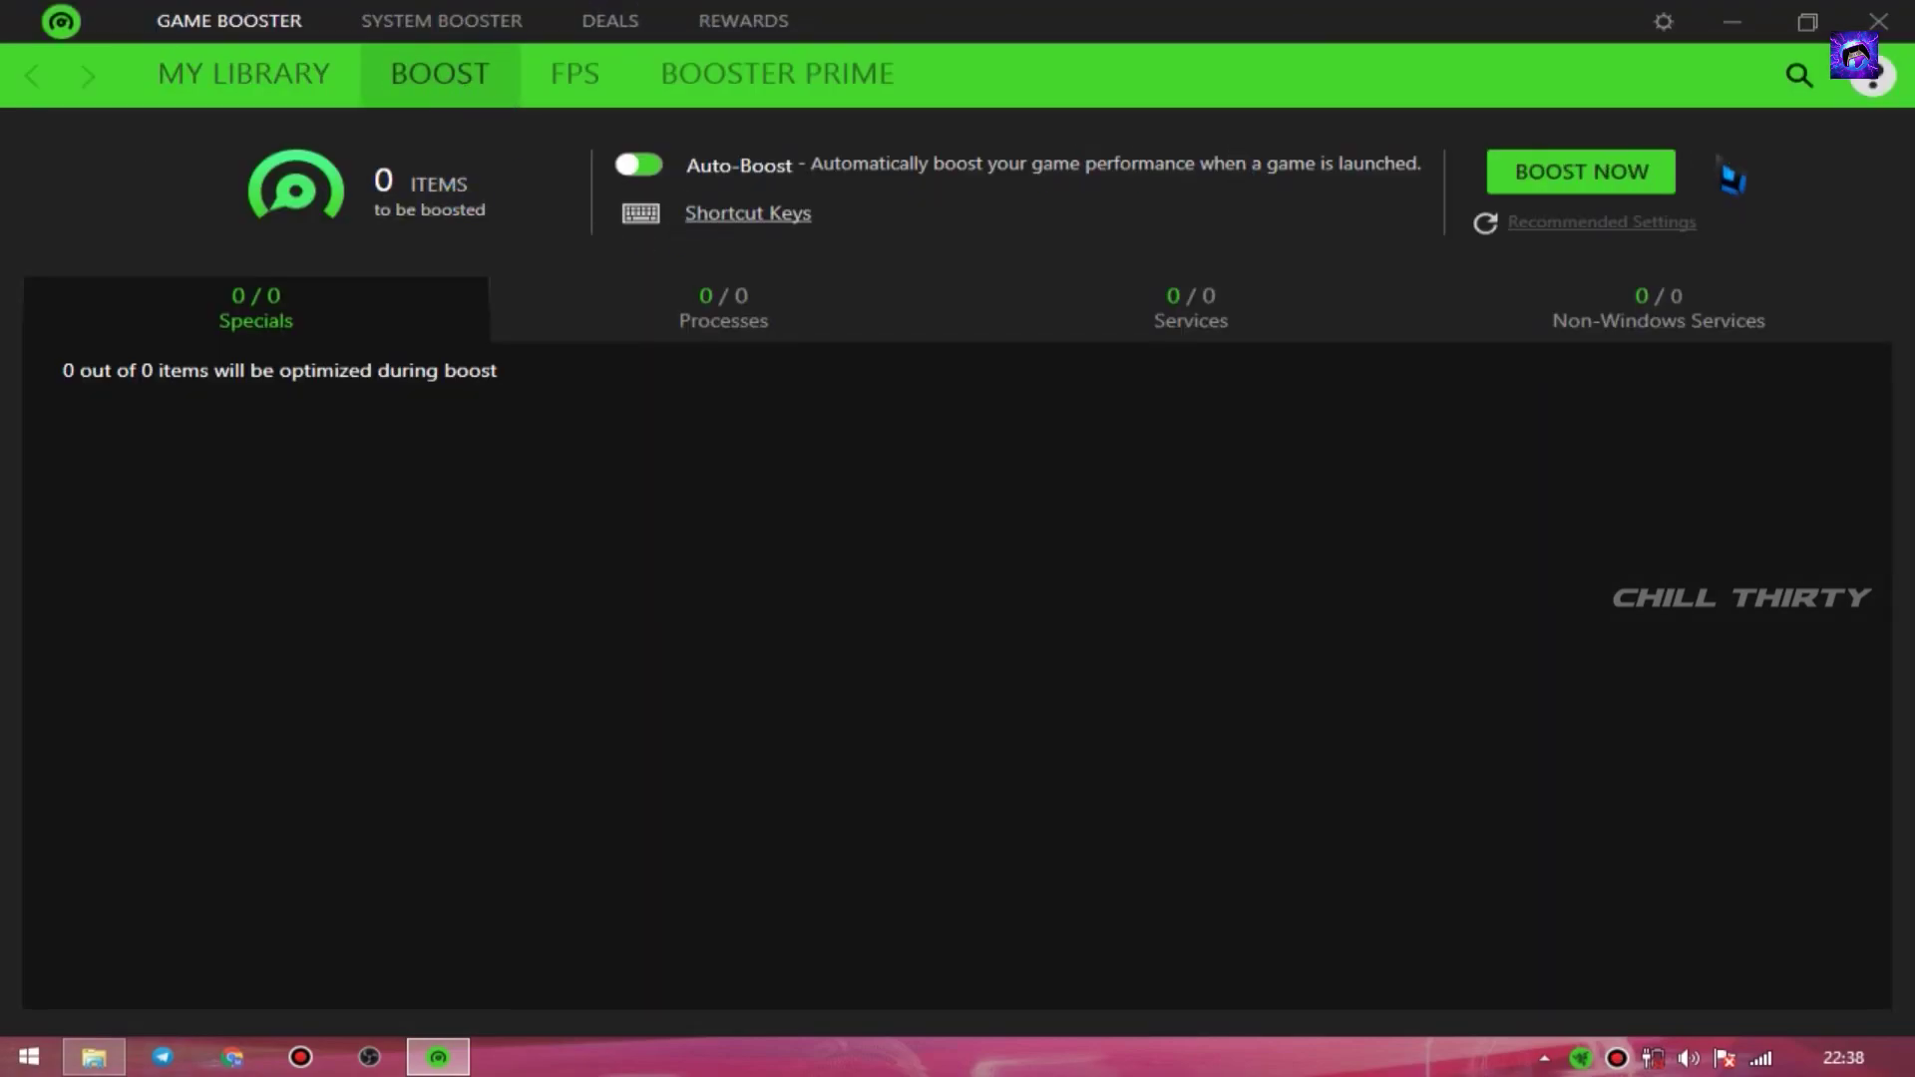
left_click(1586, 175)
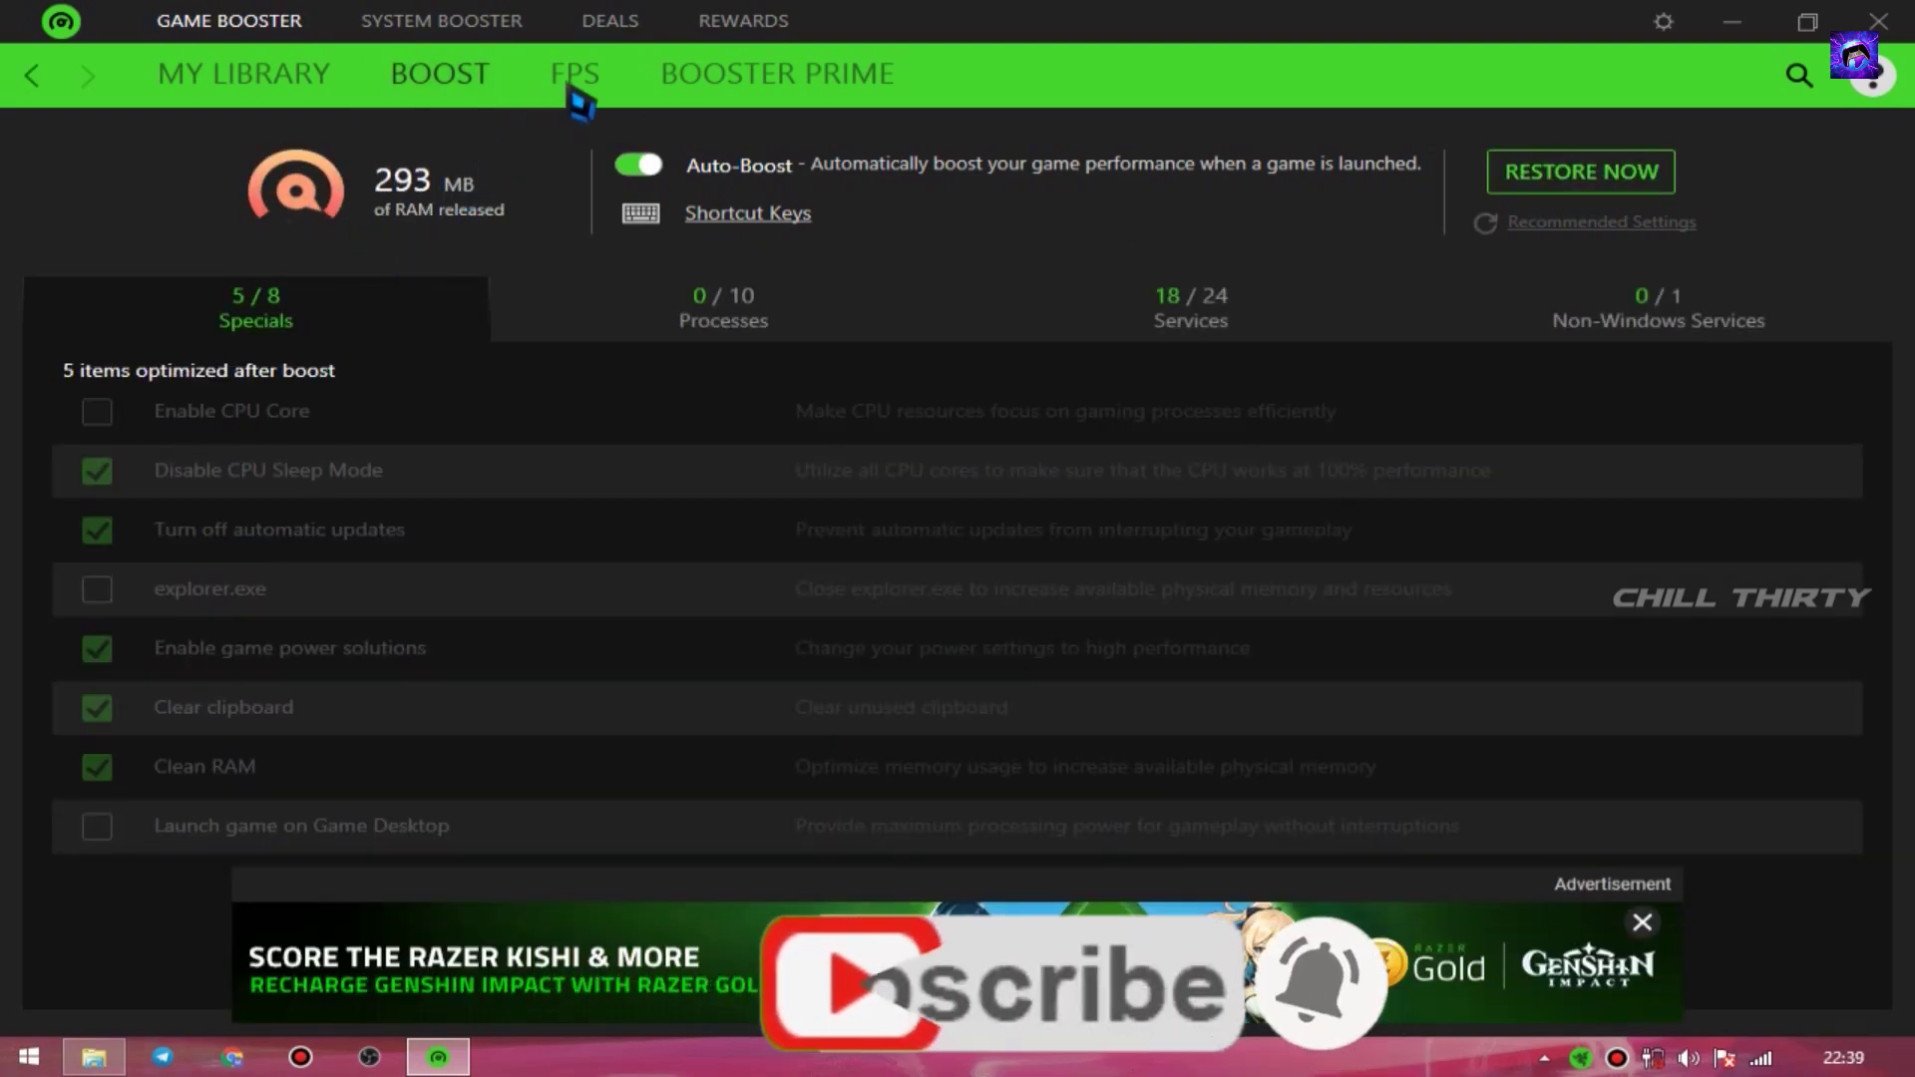
left_click(573, 86)
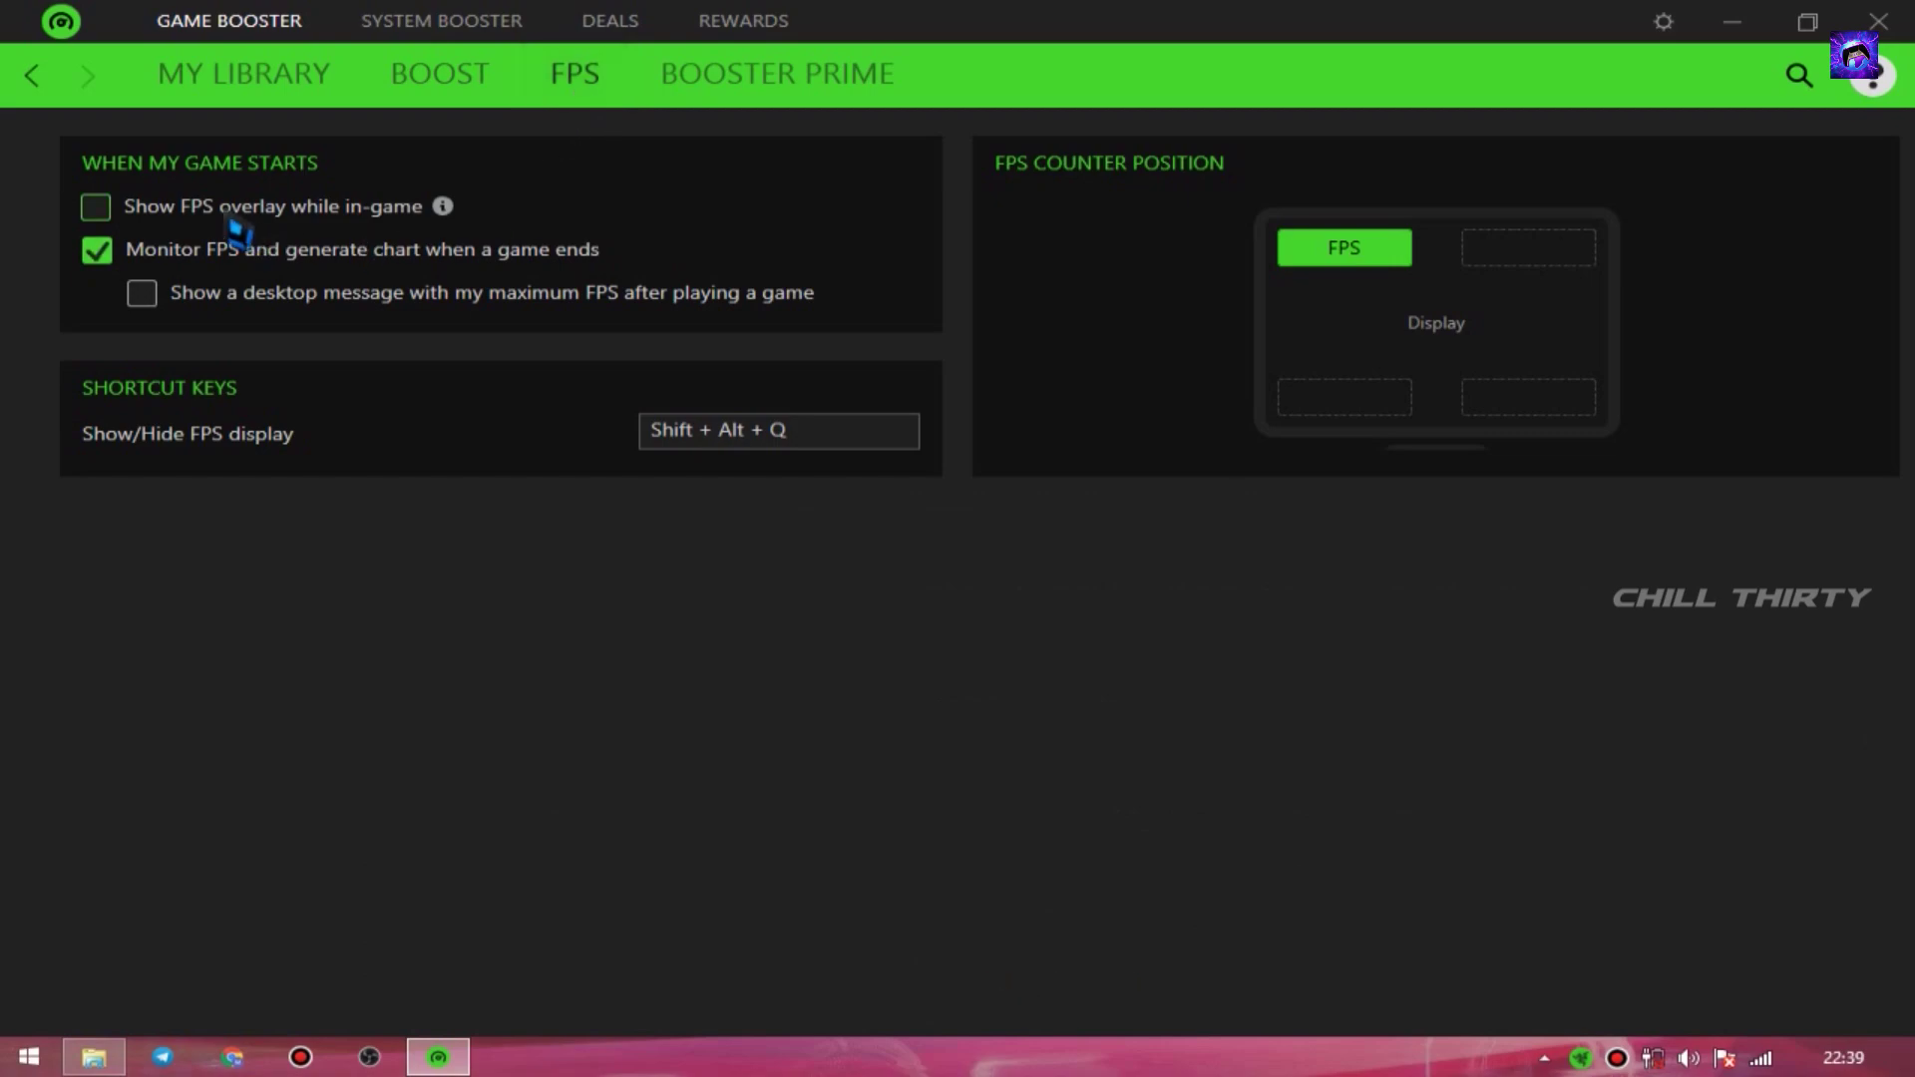
left_click(125, 209)
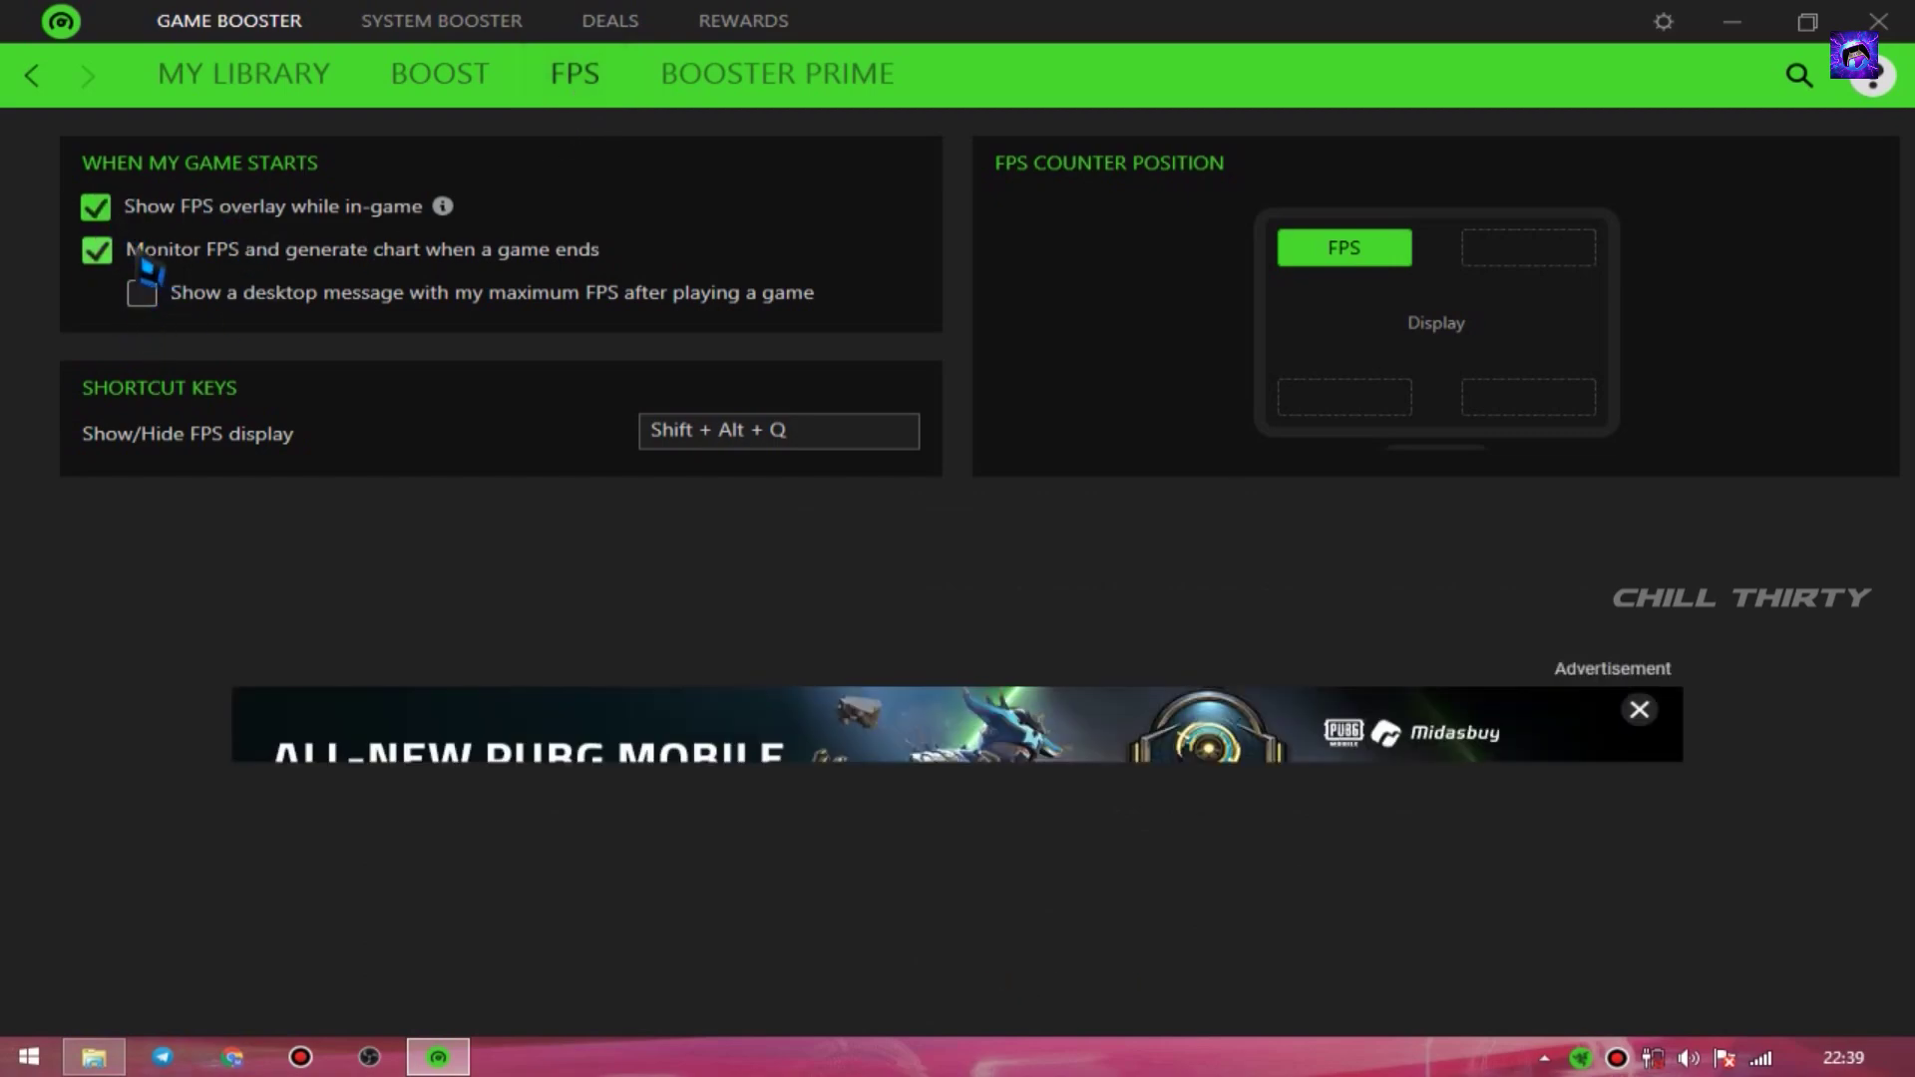
left_click(146, 261)
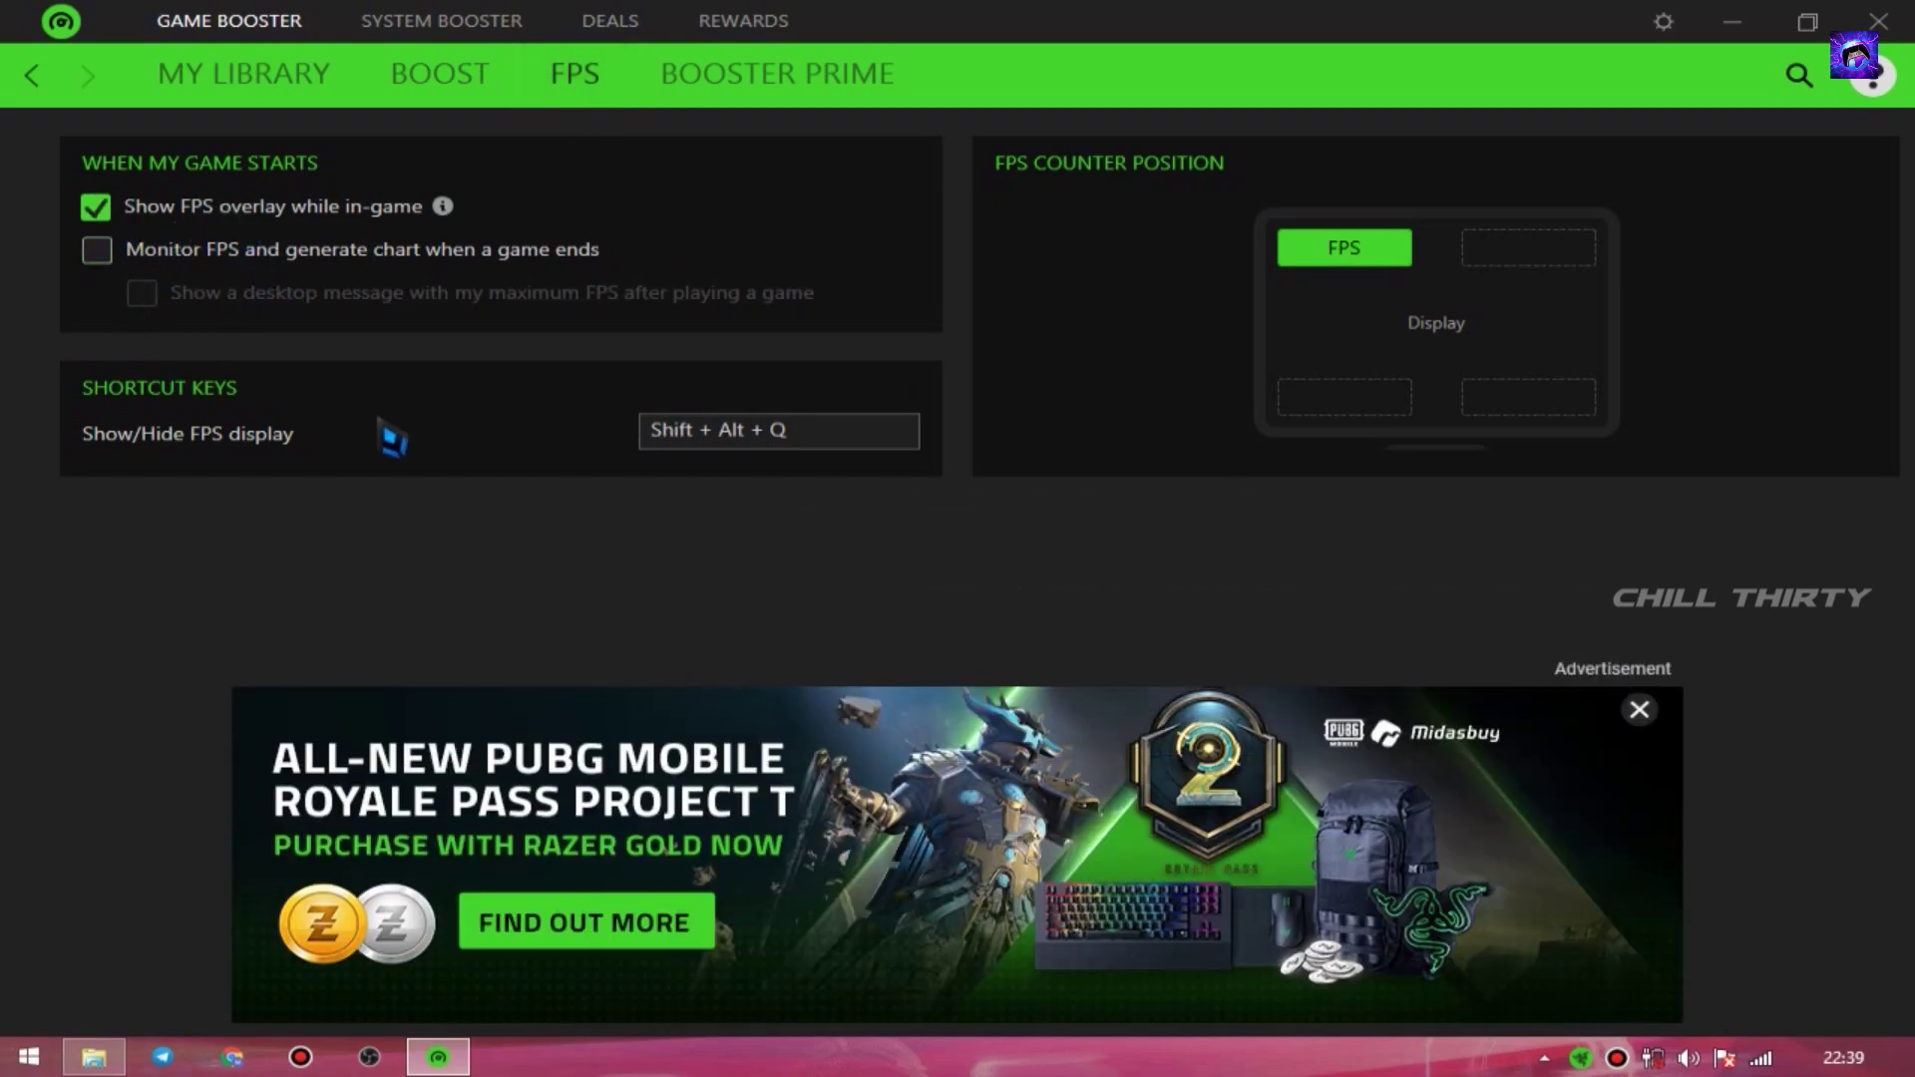
- Set the FPS overlay show/hide shortcut to F10, keeping the counter top-left
left_click(772, 427)
left_click(1112, 274)
left_click(1343, 261)
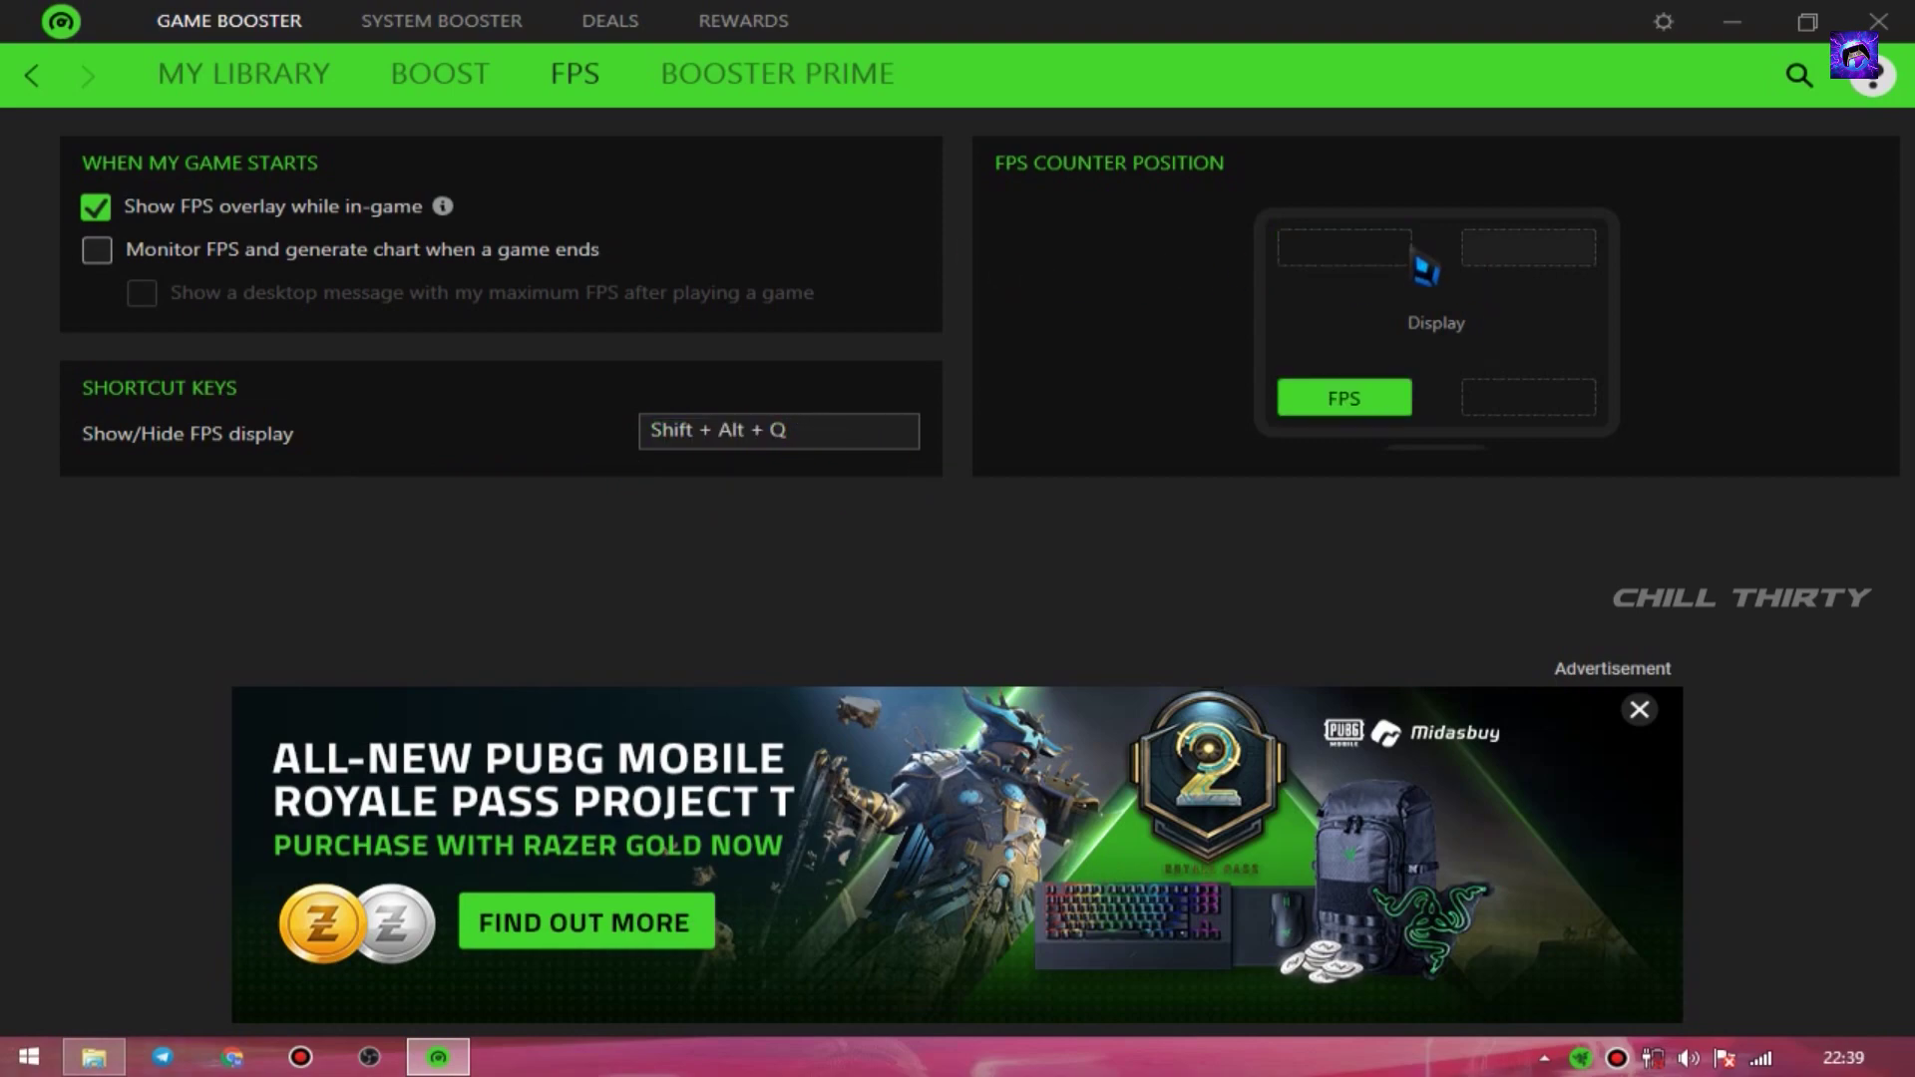
left_click(1406, 254)
key("F10")
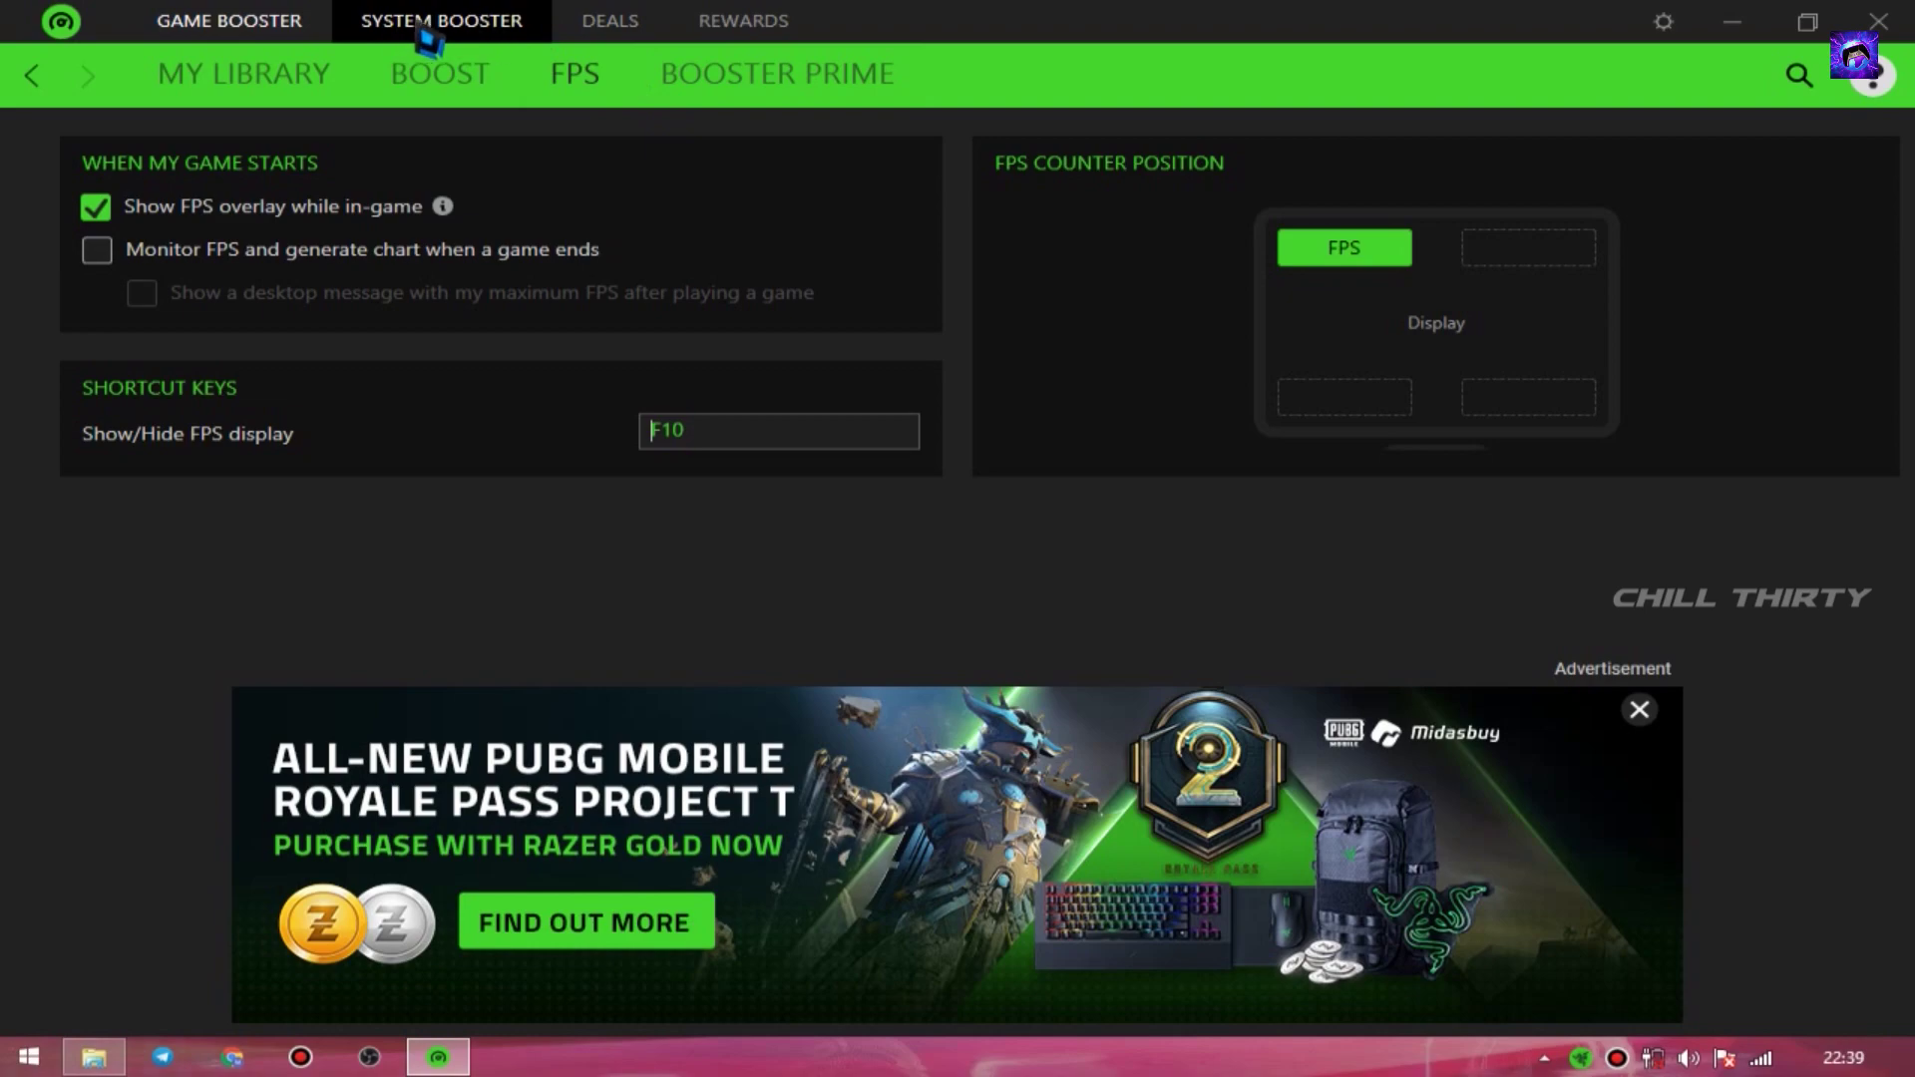
- Start a System Booster scan, leave it, and return to the Game Booster library
left_click(468, 22)
left_click(1076, 479)
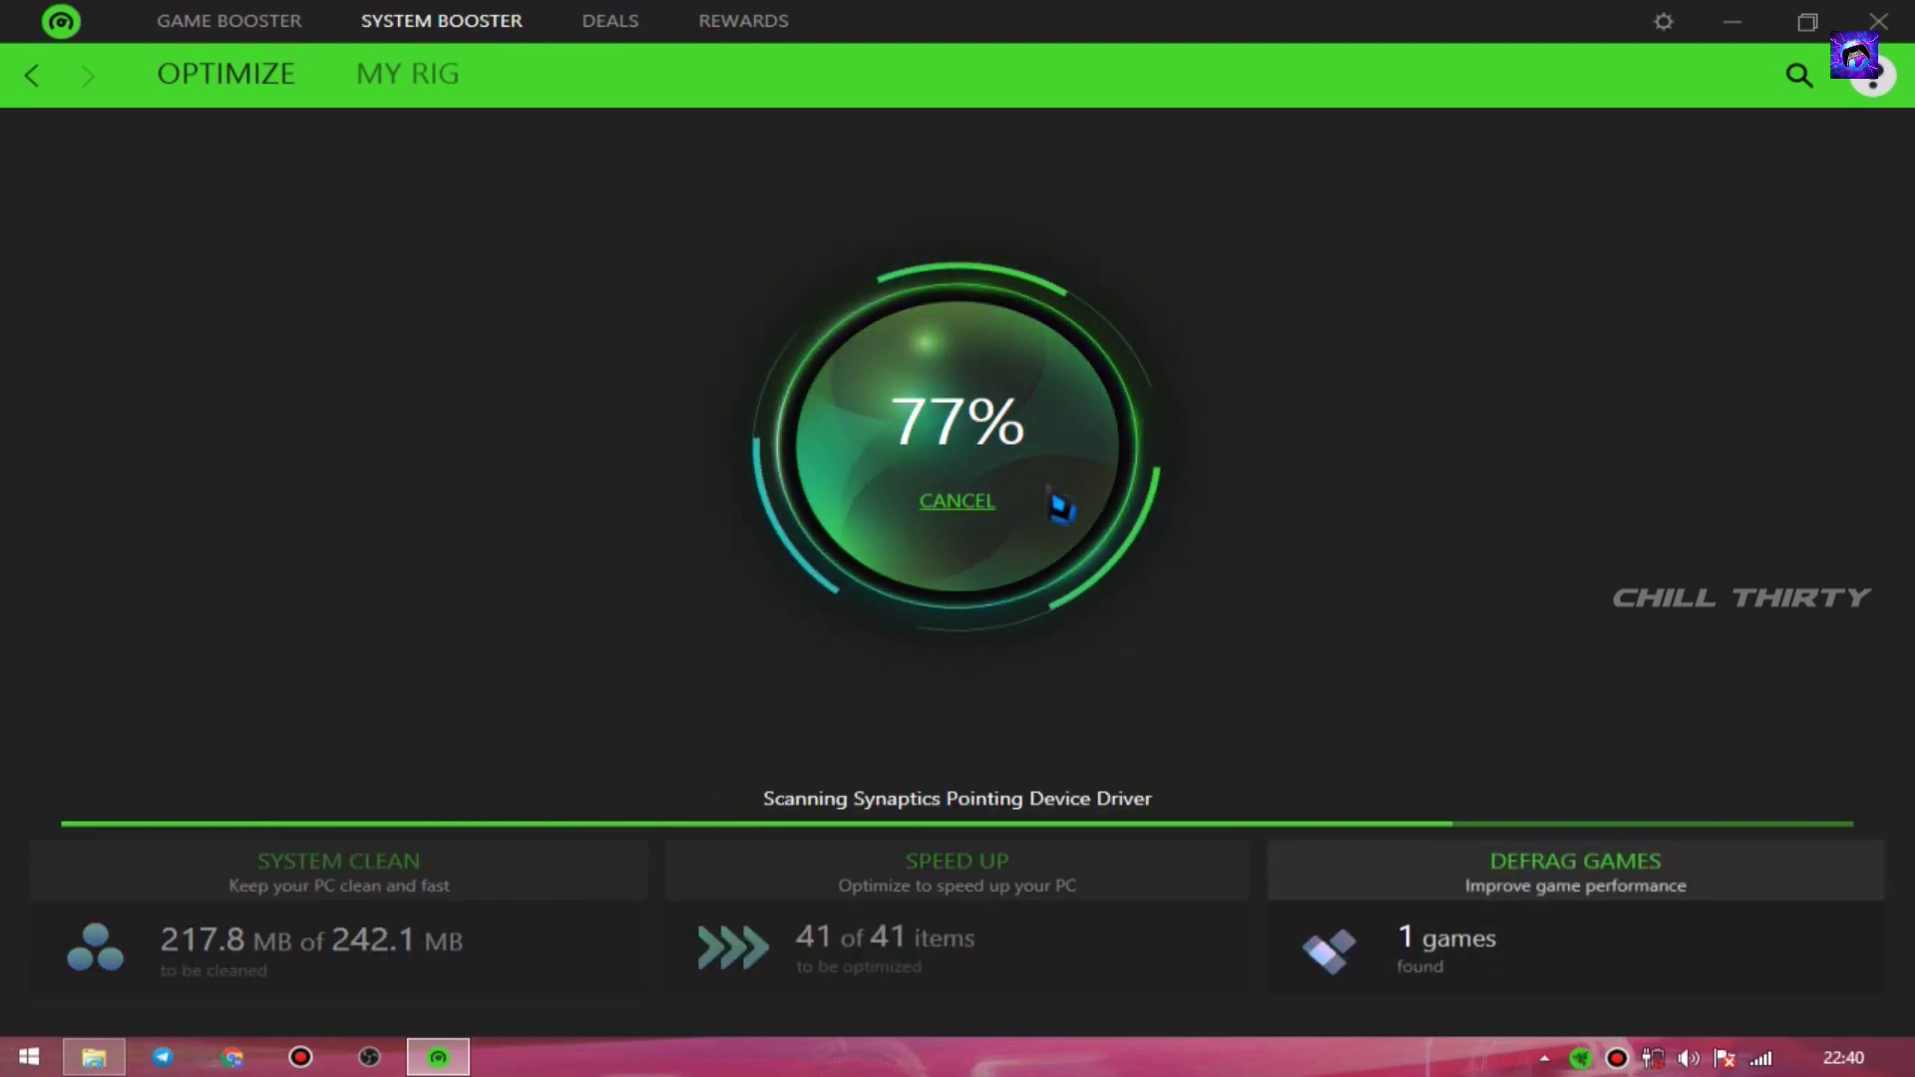
left_click(32, 76)
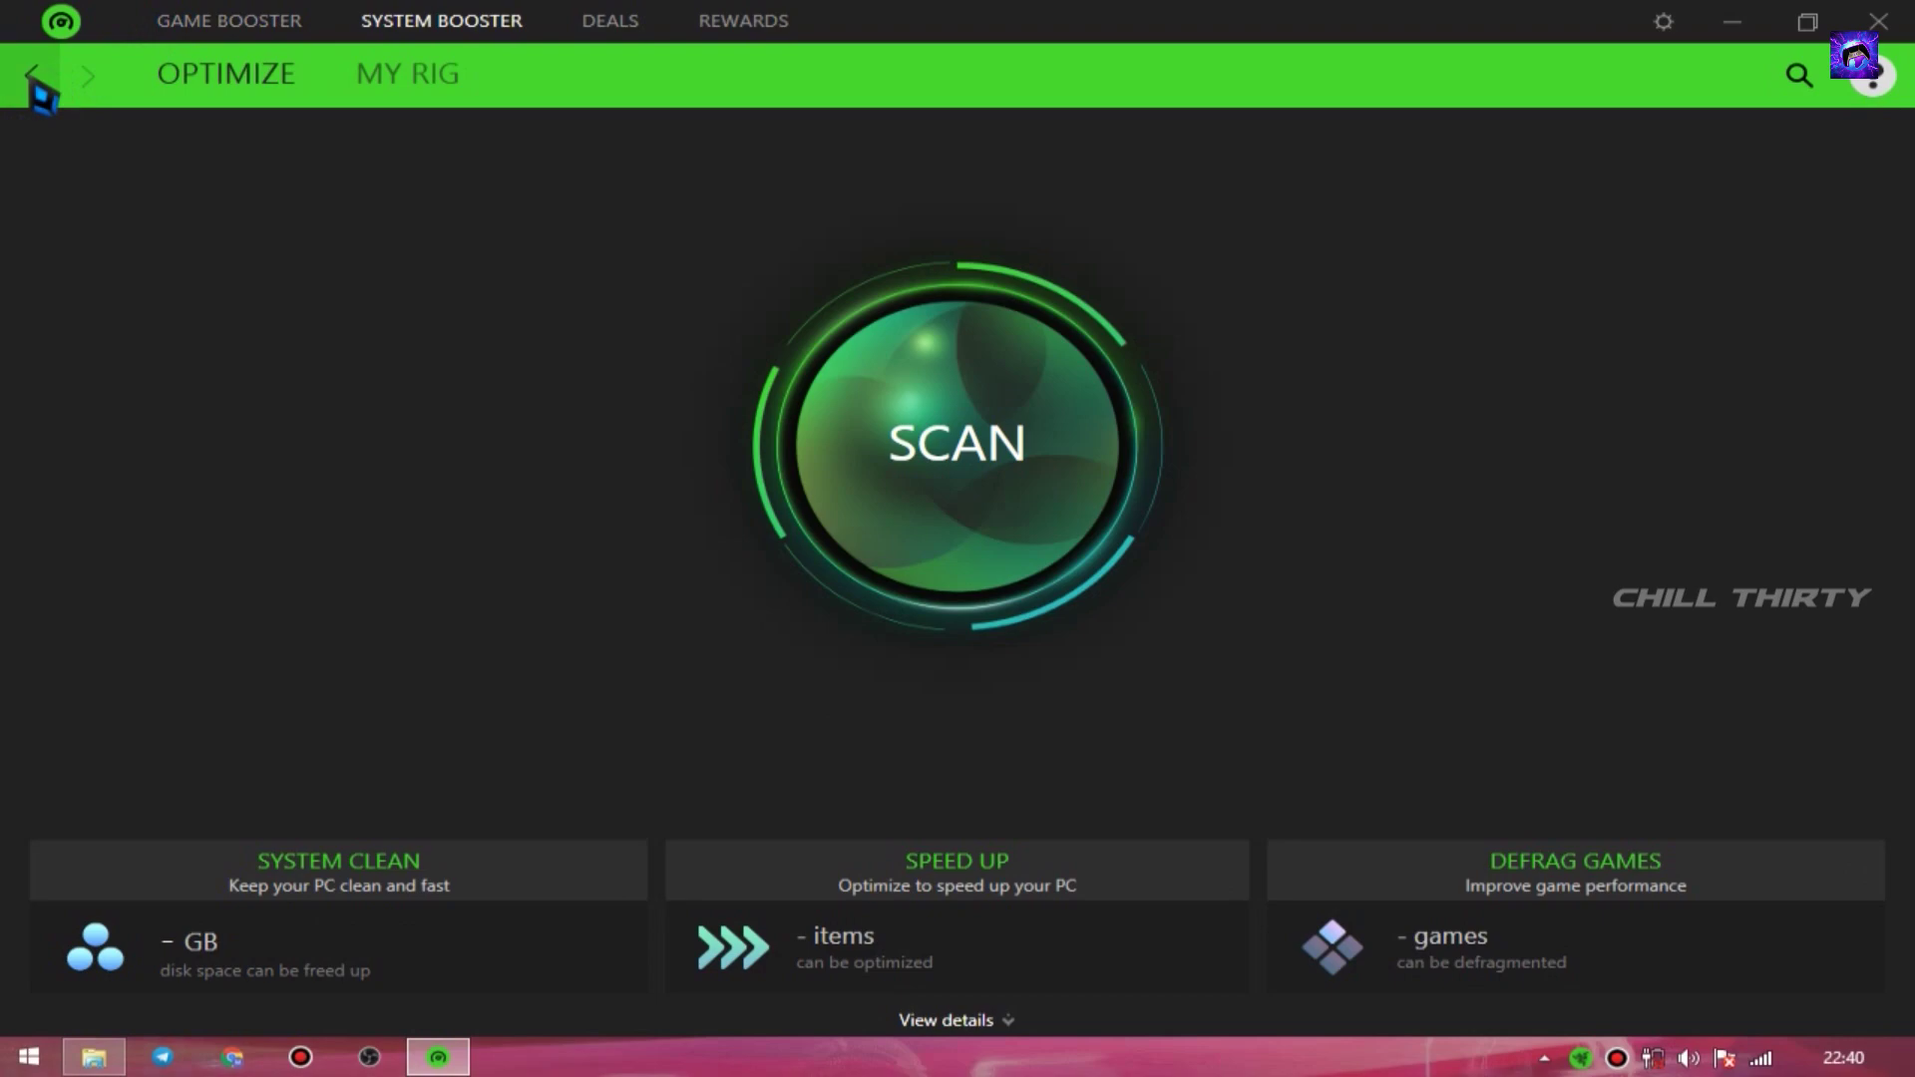
left_click(230, 20)
left_click(244, 74)
- Open the gta_sa game page and start the game
left_click(1562, 314)
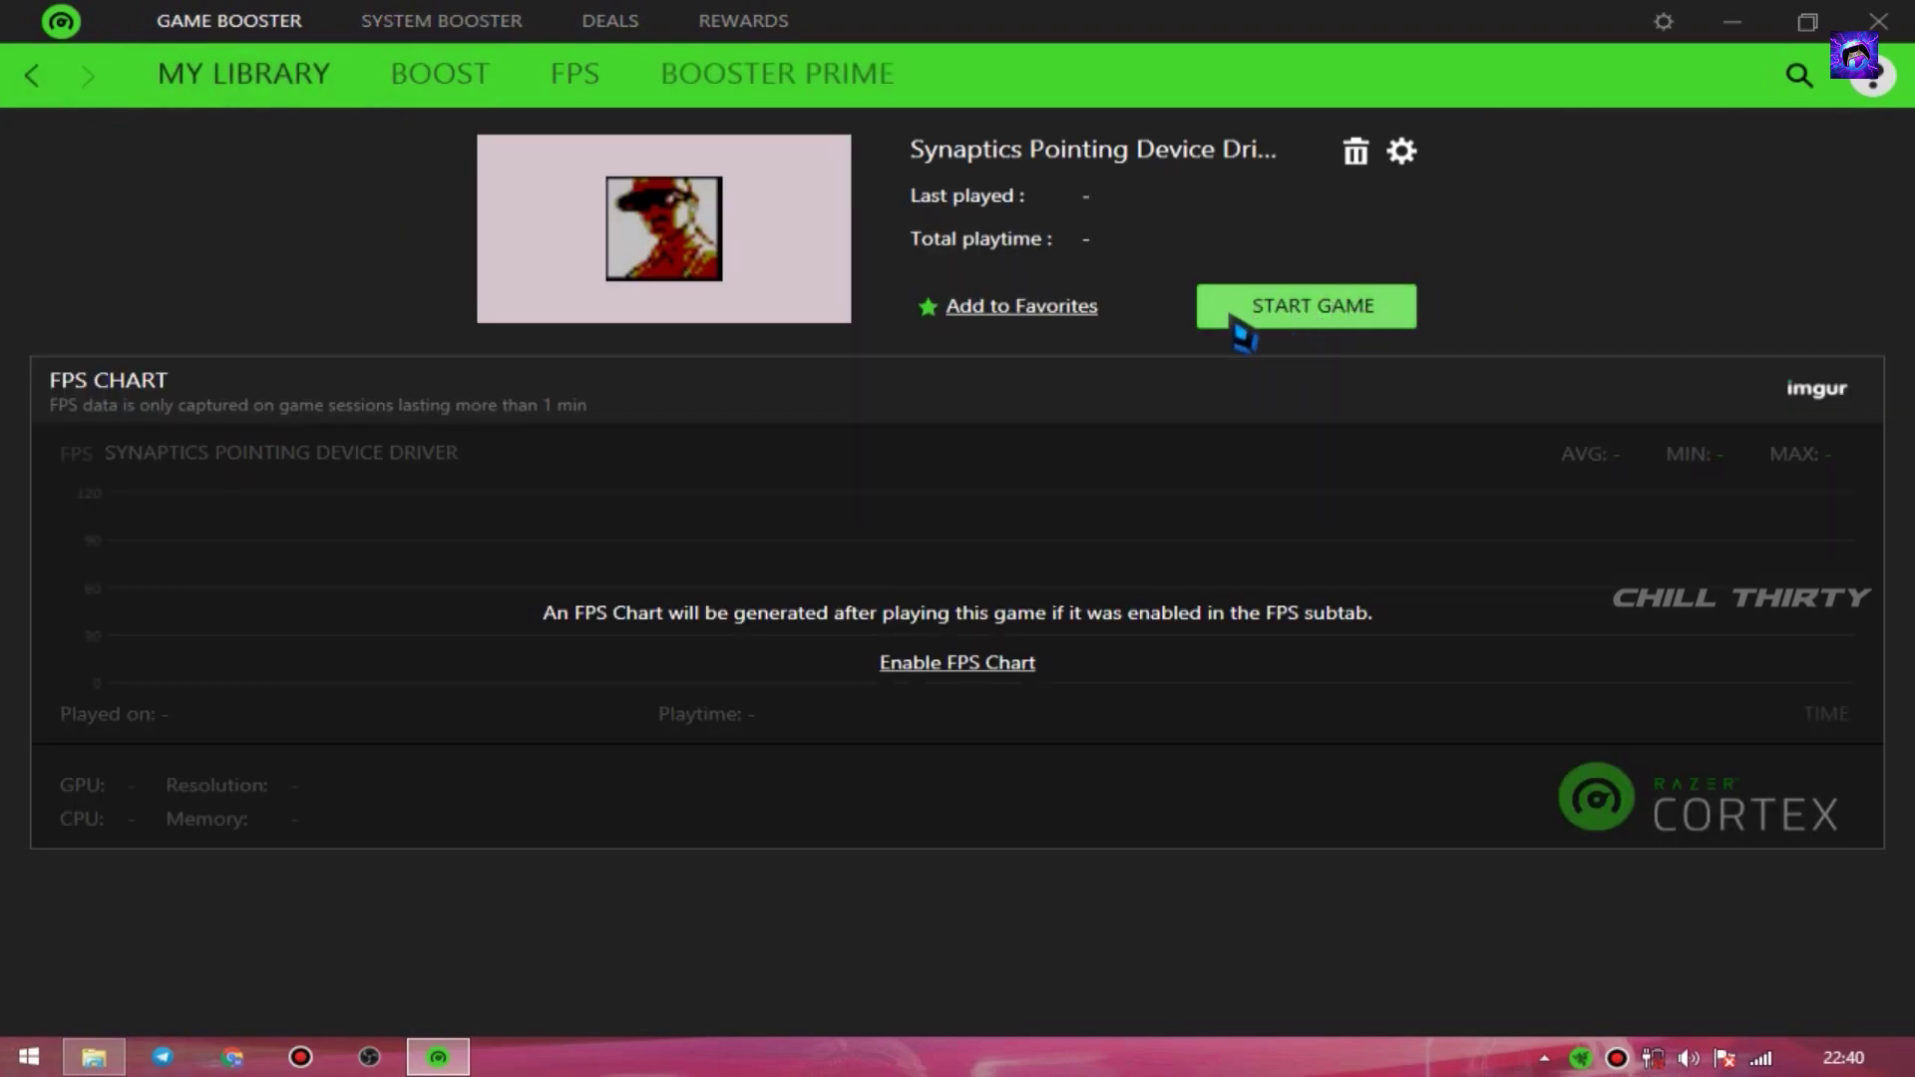
left_click(1297, 317)
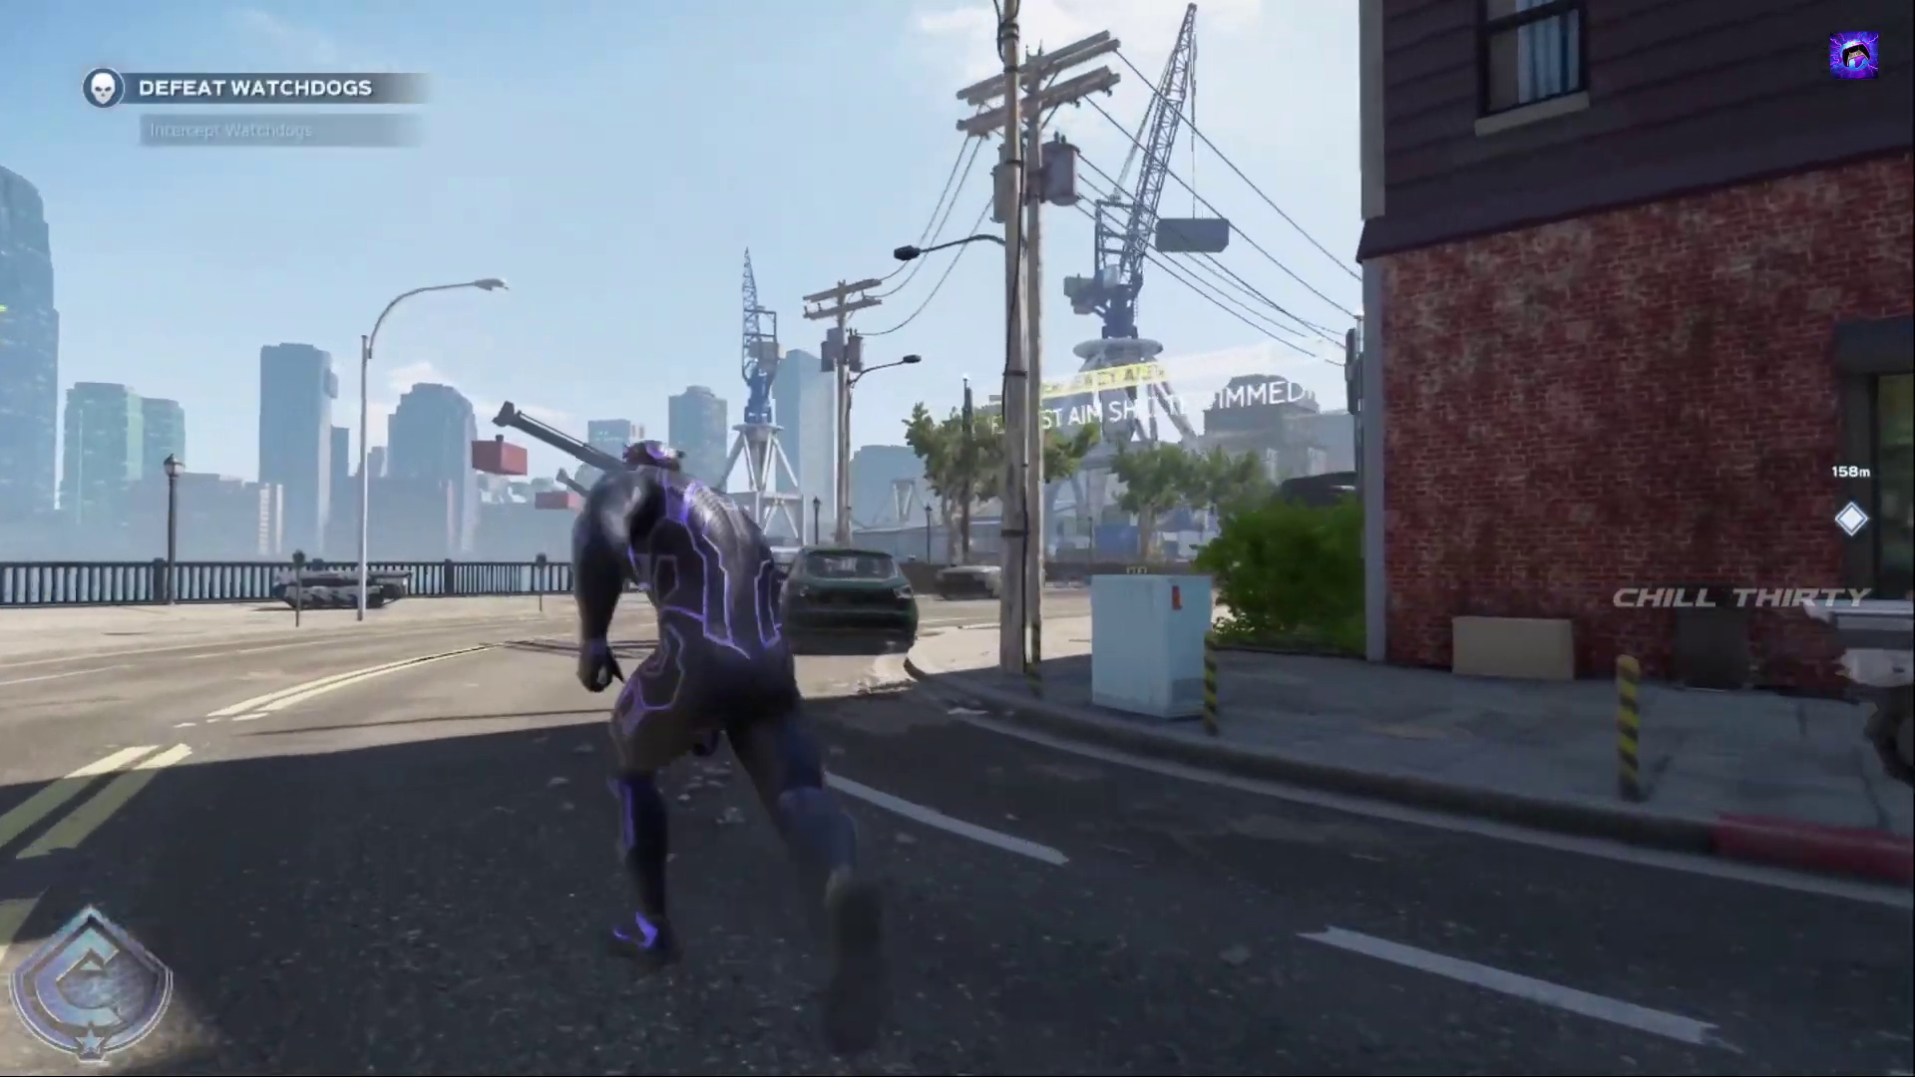